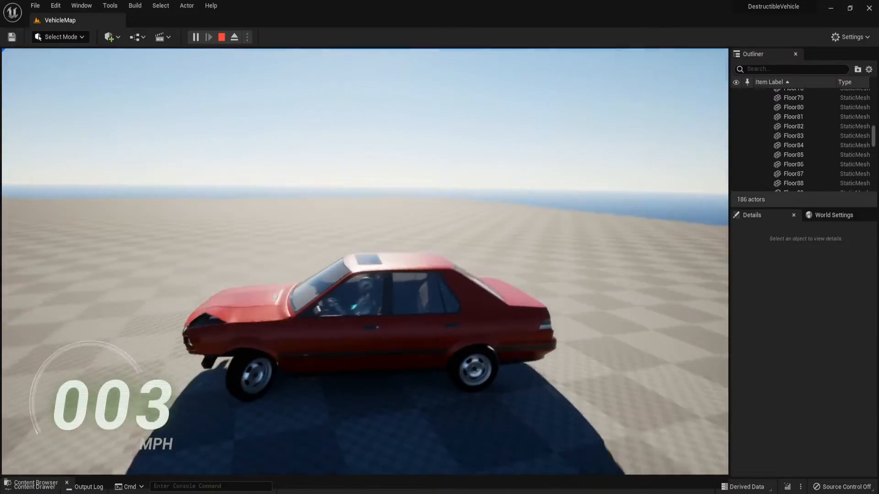
# Test-drive the red car around the level, ramming the wall and the white sedan and jumping off the ramp.
pyautogui.press('s')
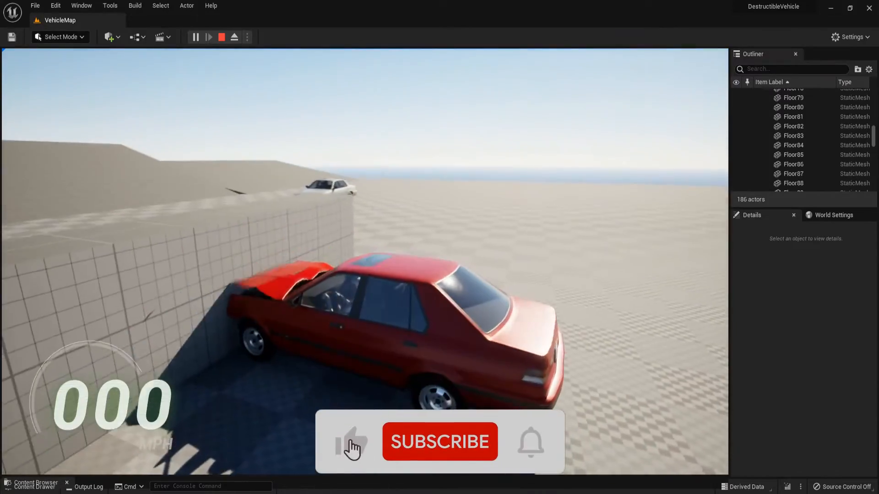
pyautogui.press('a')
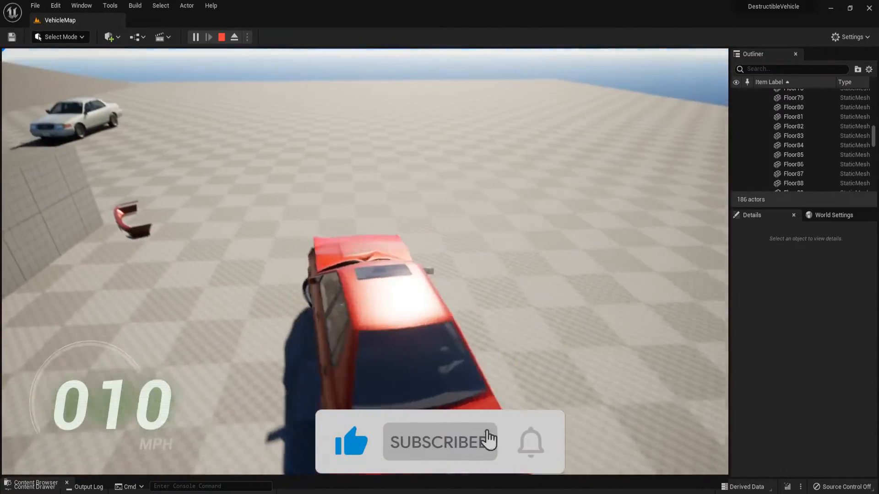
pyautogui.press('w')
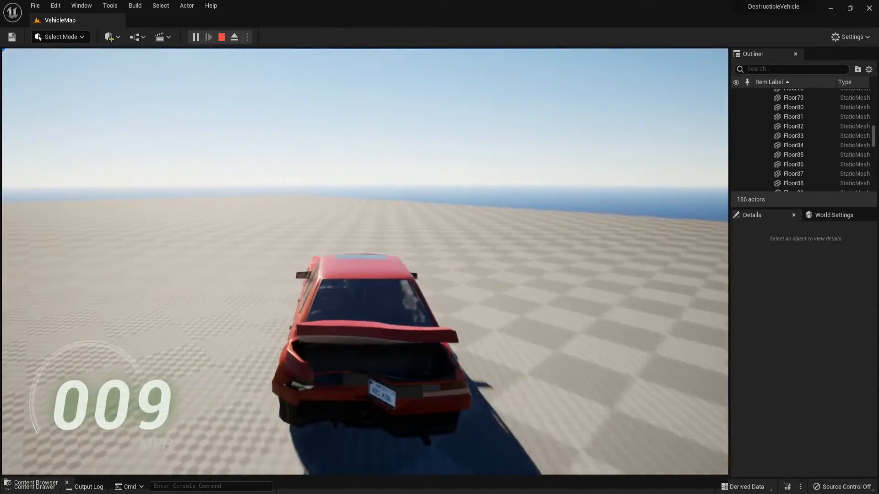
pyautogui.press('a')
pyautogui.press('a')
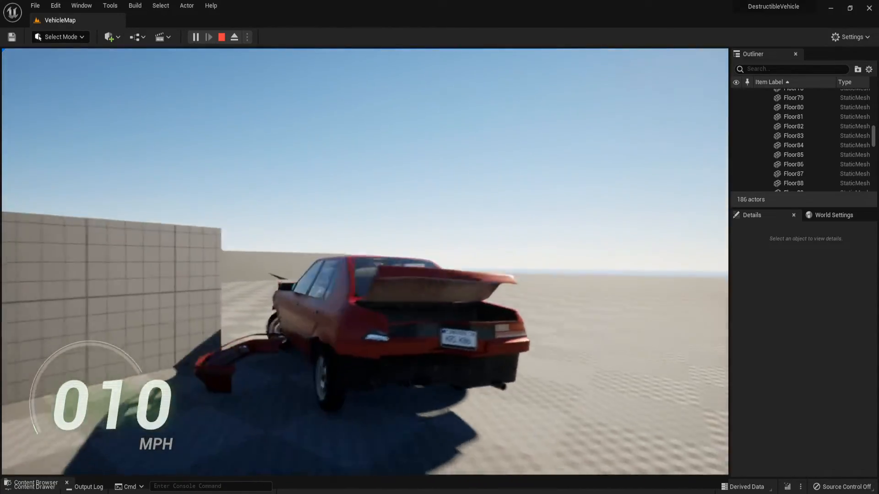
pyautogui.press('w')
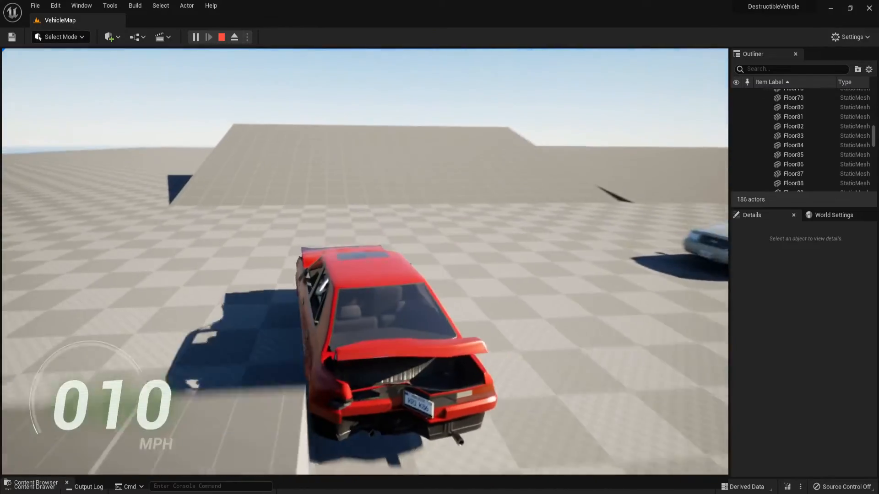
pyautogui.press('d')
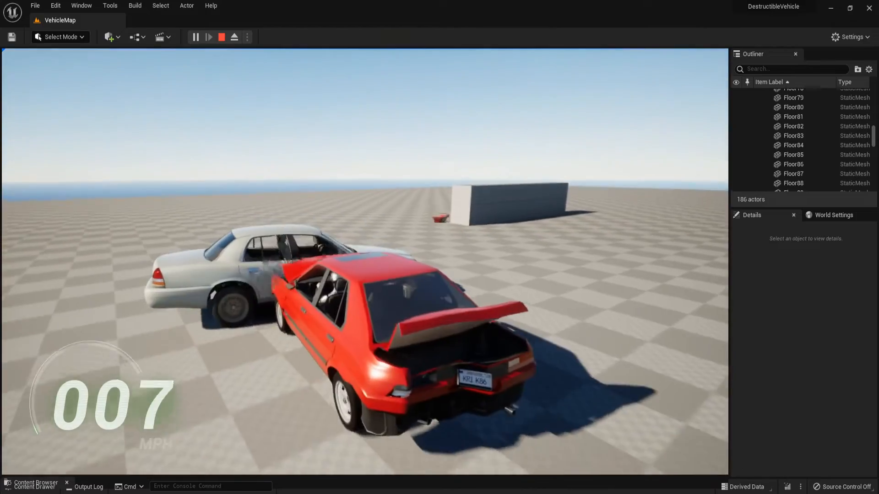
pyautogui.press('s')
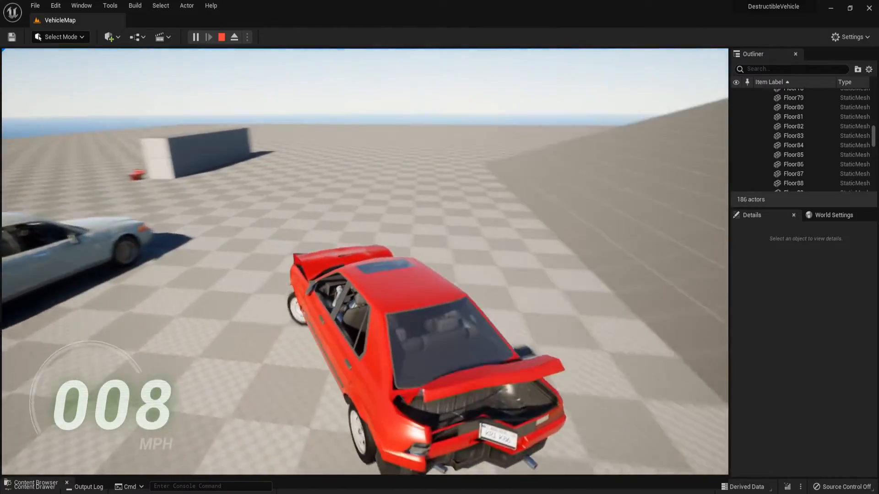
pyautogui.press('w')
pyautogui.press('d')
pyautogui.press('w')
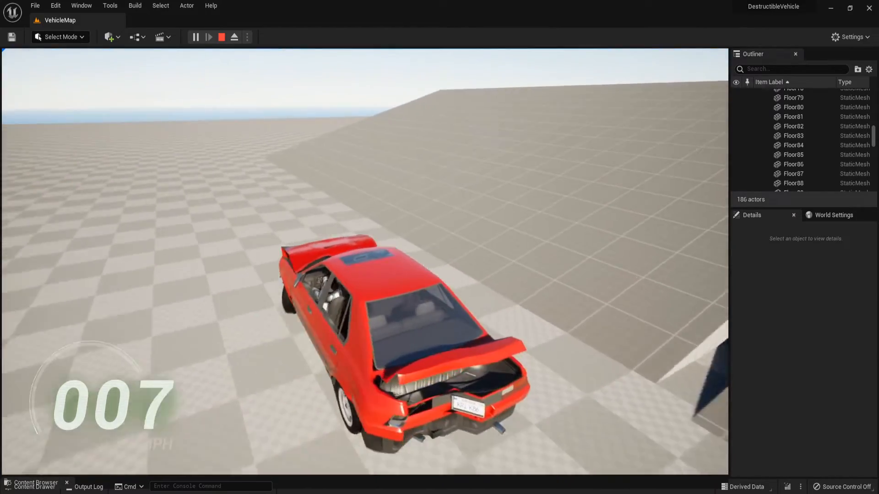
pyautogui.press('w')
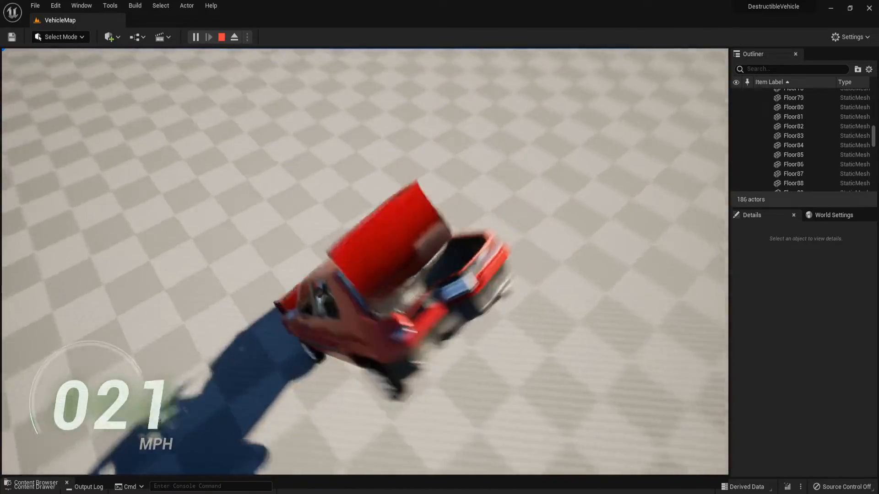
pyautogui.press('w')
pyautogui.press('w')
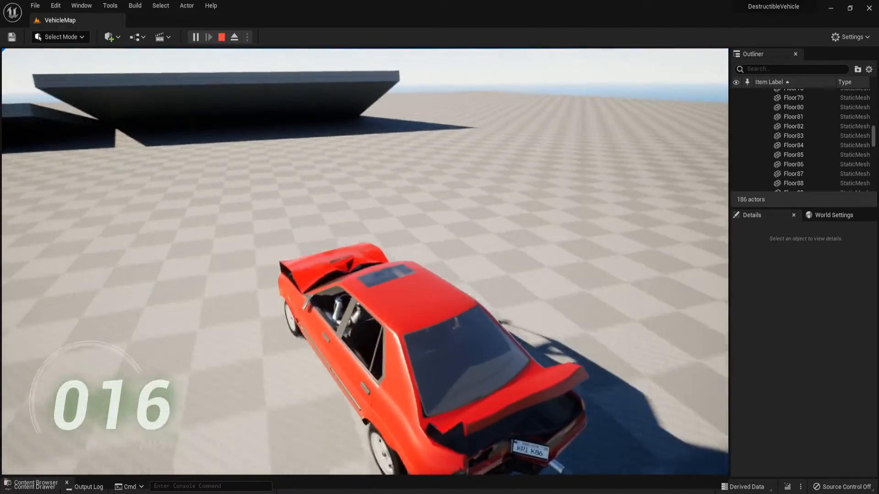
pyautogui.press('s')
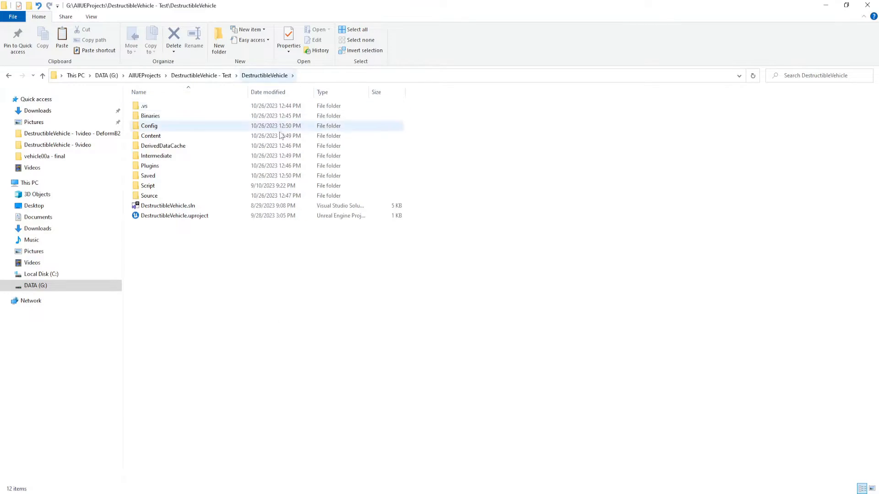
# Open DestructibleVehicle.uproject in Unreal Editor and browse to the Mesh folder of vehCar_vehicle03 within the Vehicle content.
pyautogui.doubleClick(228, 217)
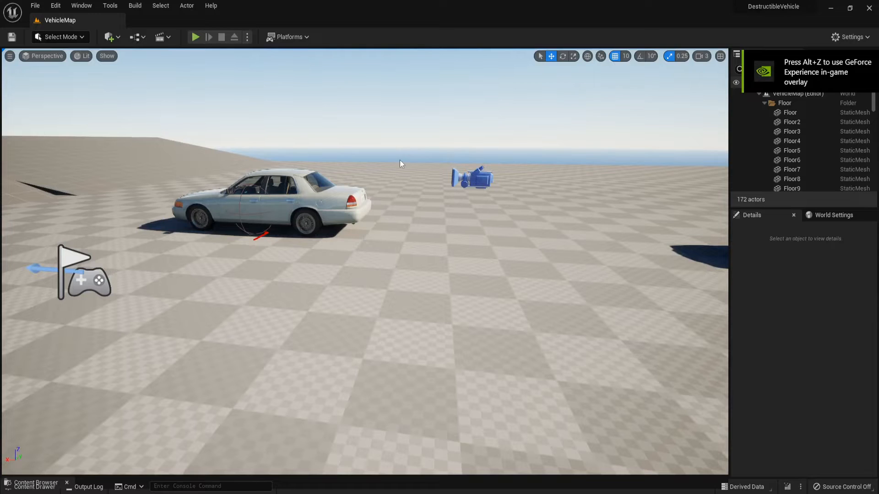
pyautogui.hotkey('ctrl', 'space')
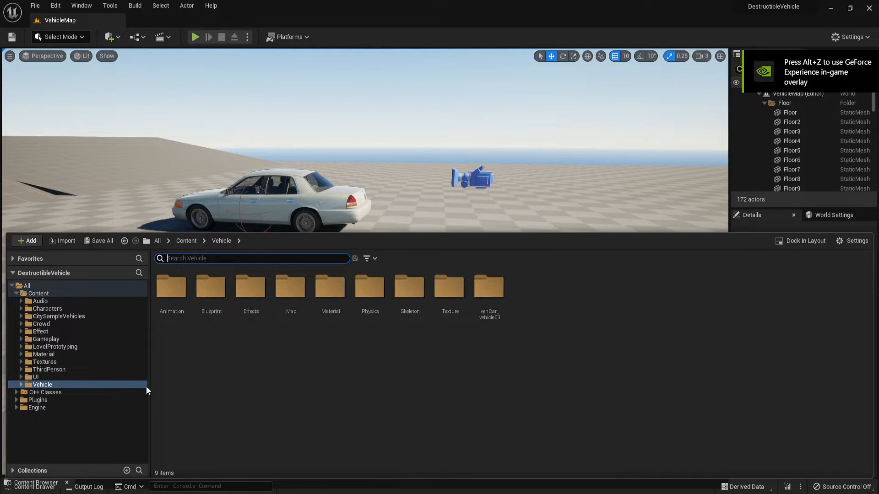
pyautogui.doubleClick(494, 298)
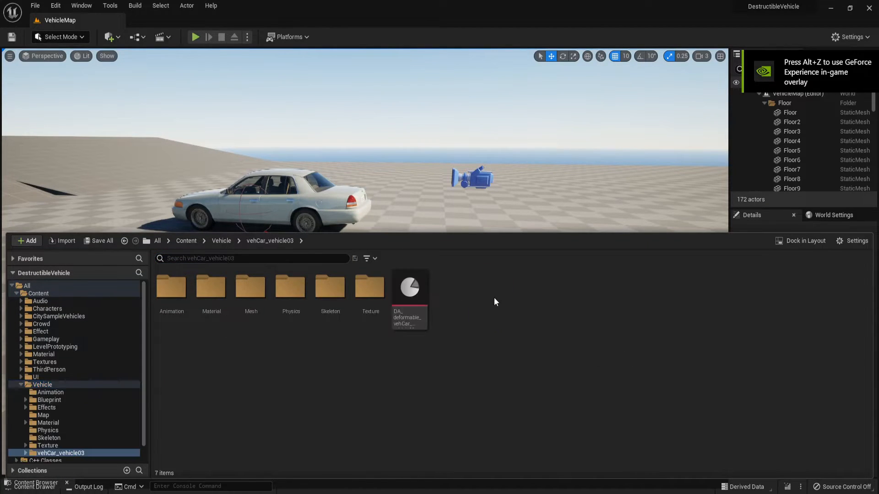
pyautogui.doubleClick(252, 289)
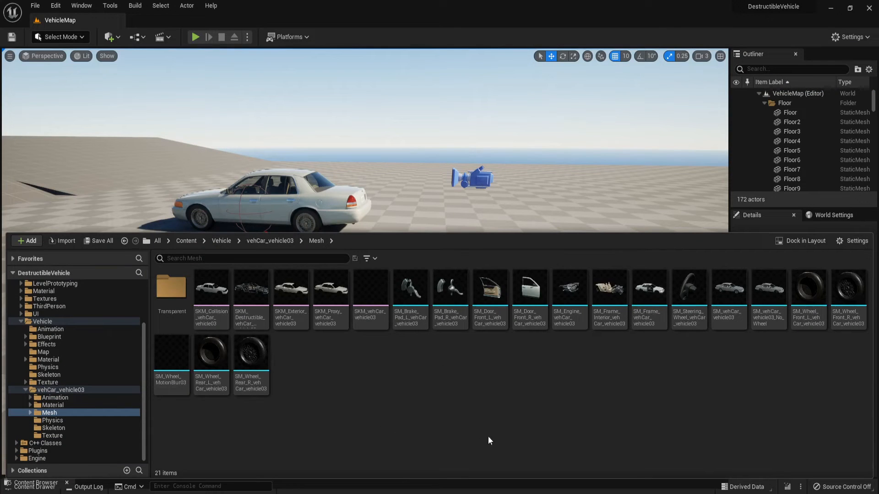
pyautogui.click(330, 316)
pyautogui.rightClick(332, 315)
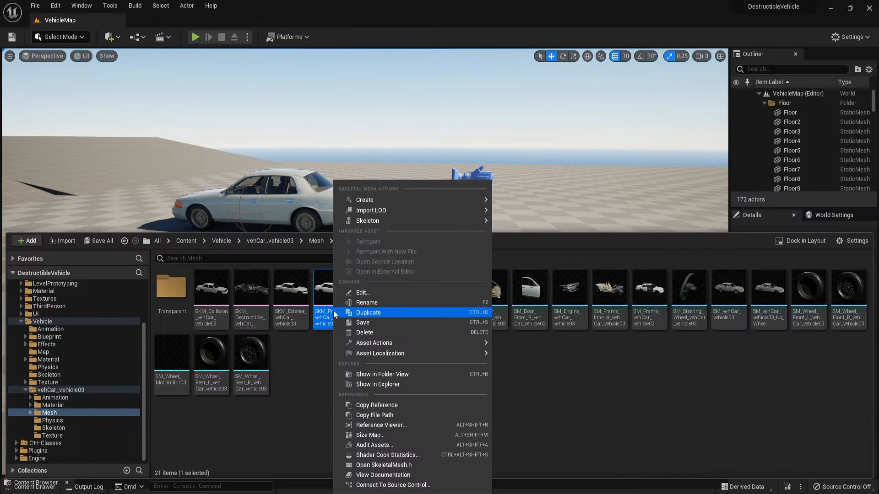
pyautogui.click(608, 372)
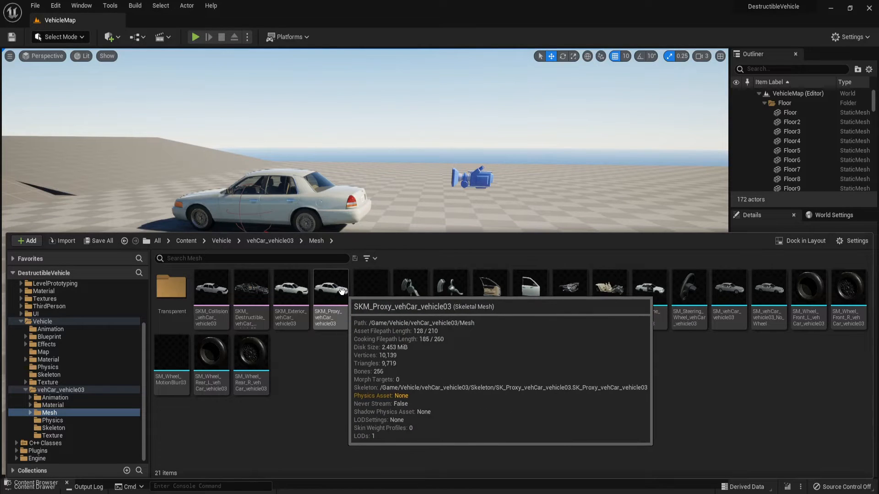
# Switch to File Explorer, open the Vehicle folder on the desktop and create a subfolder named Default in it.
pyautogui.click(829, 9)
pyautogui.click(827, 8)
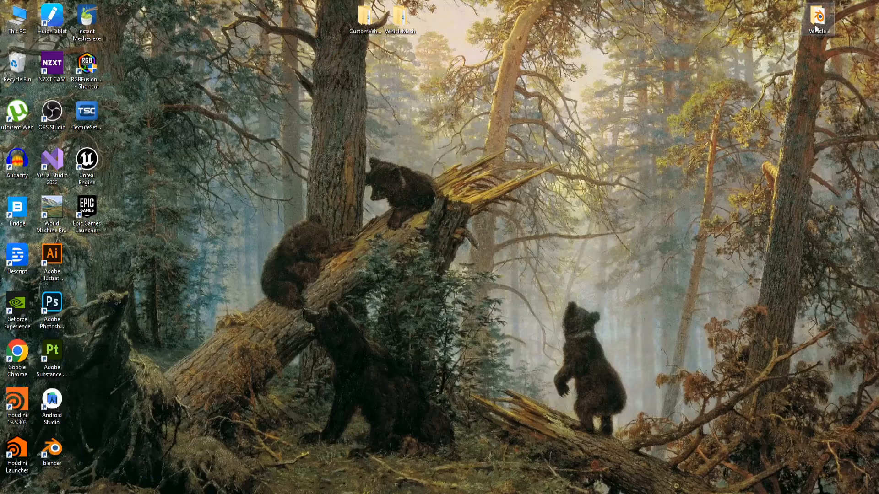
pyautogui.doubleClick(817, 28)
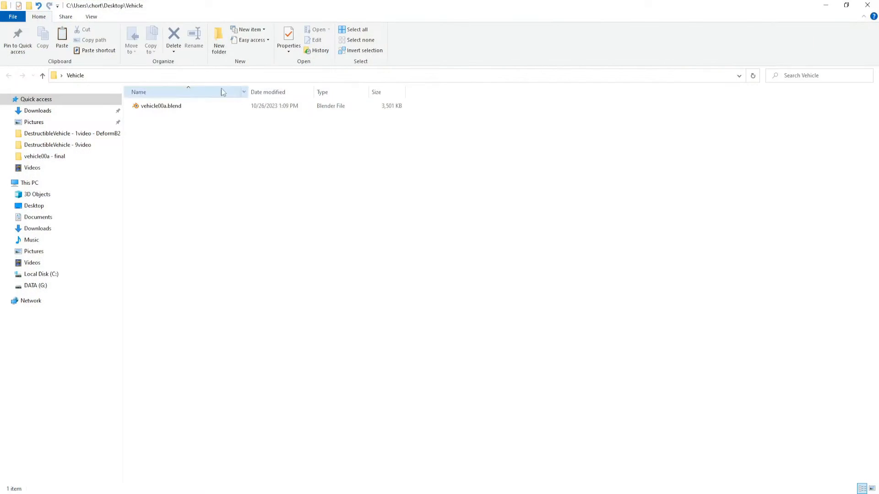
pyautogui.rightClick(174, 124)
pyautogui.moveTo(153, 270)
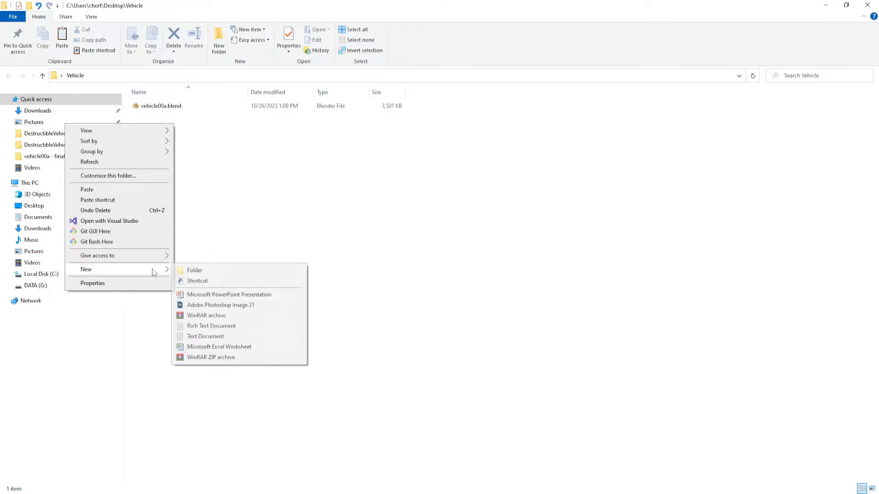
pyautogui.click(223, 270)
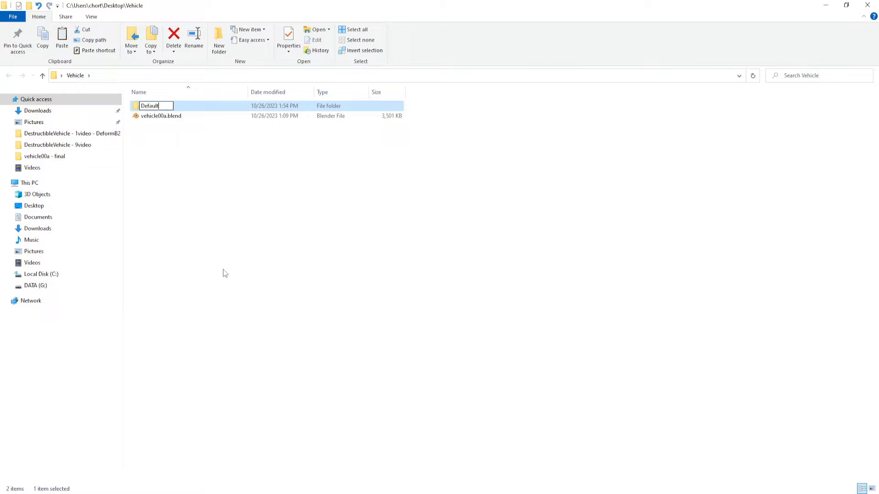
pyautogui.press('Return')
# Open the new Default folder and copy its full path.
pyautogui.doubleClick(182, 109)
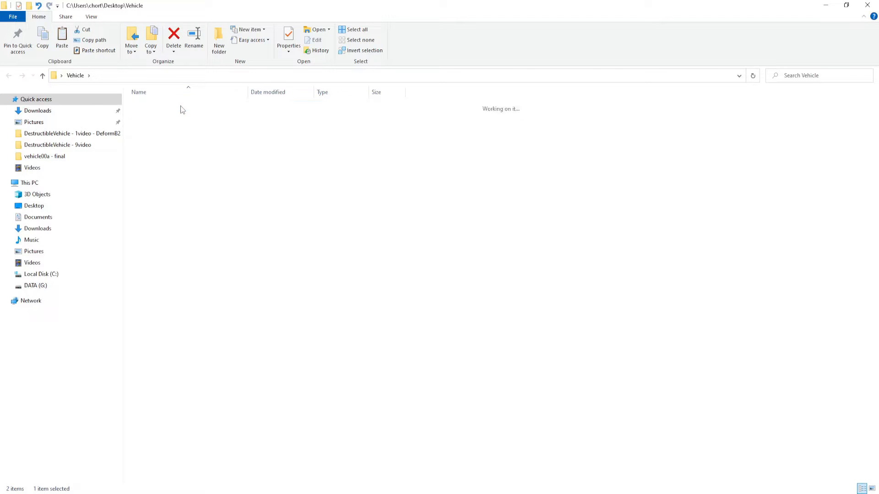
pyautogui.click(158, 76)
pyautogui.hotkey('ctrl', 'c')
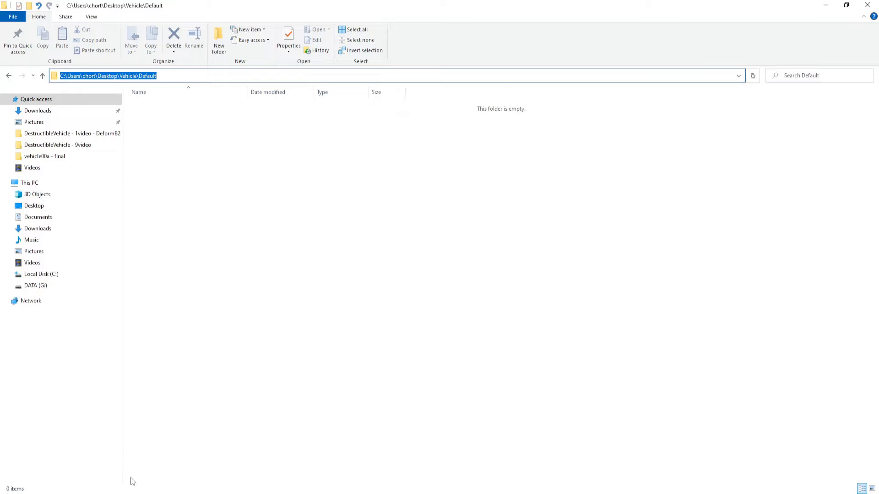
pyautogui.press('Escape')
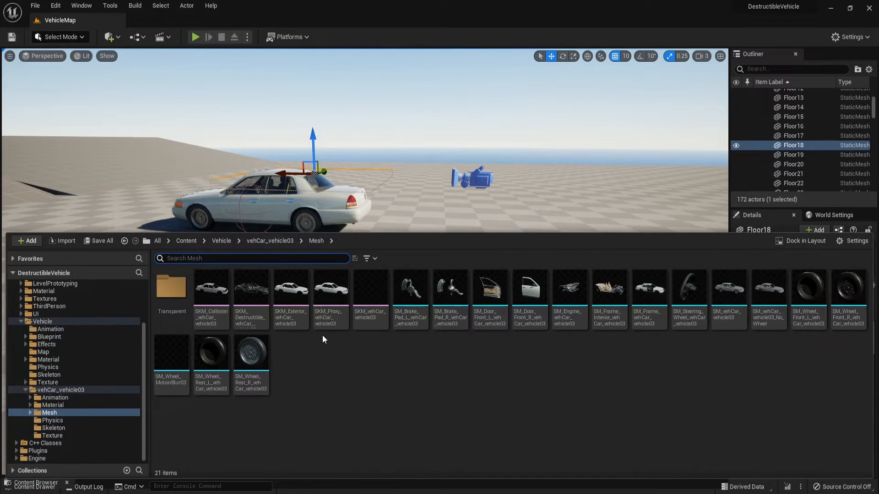
# Back in Unreal Editor, export the SKM_Proxy_vehCar_vehicle03 skeletal mesh as FBX into the Default folder, using the FBX 2013 default options.
pyautogui.click(331, 289)
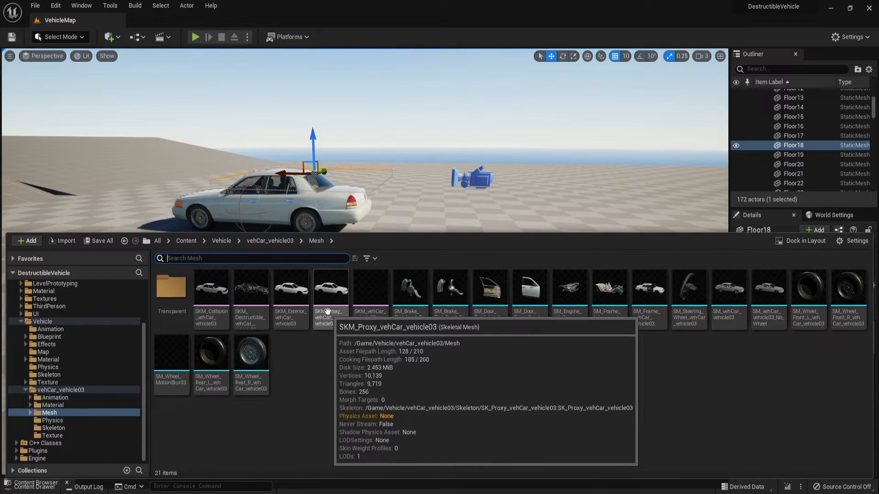
pyautogui.rightClick(332, 289)
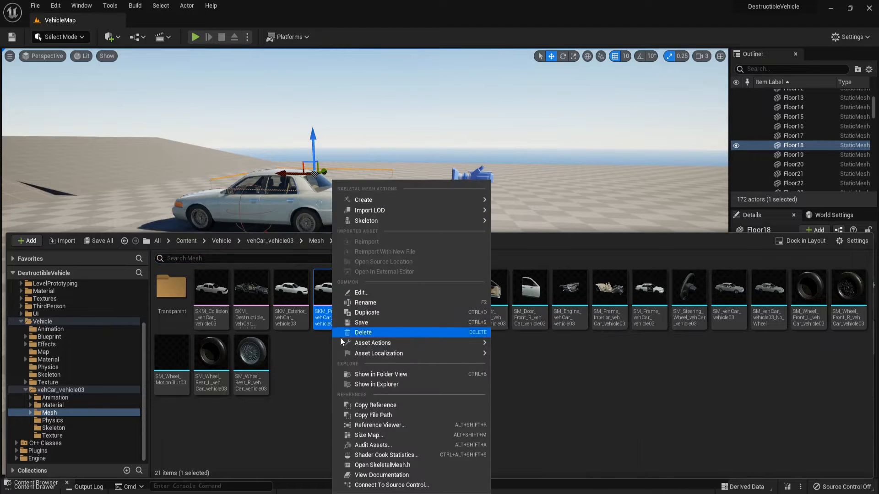
pyautogui.moveTo(346, 346)
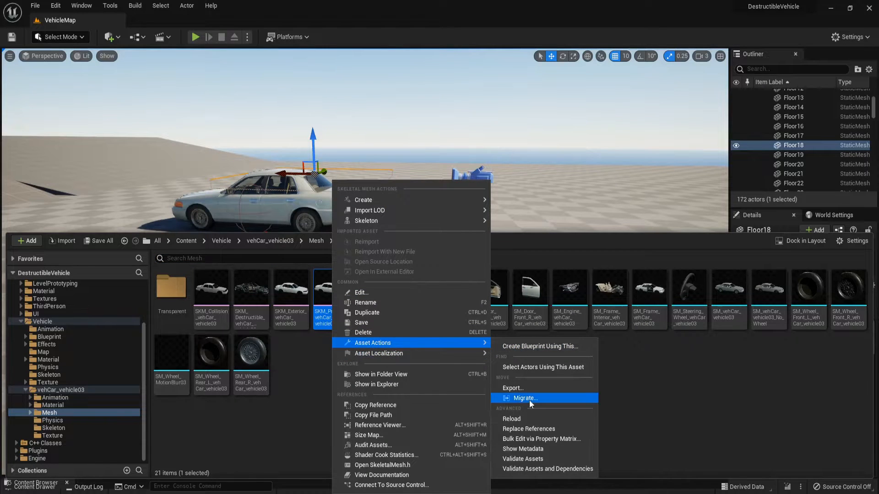
pyautogui.click(531, 386)
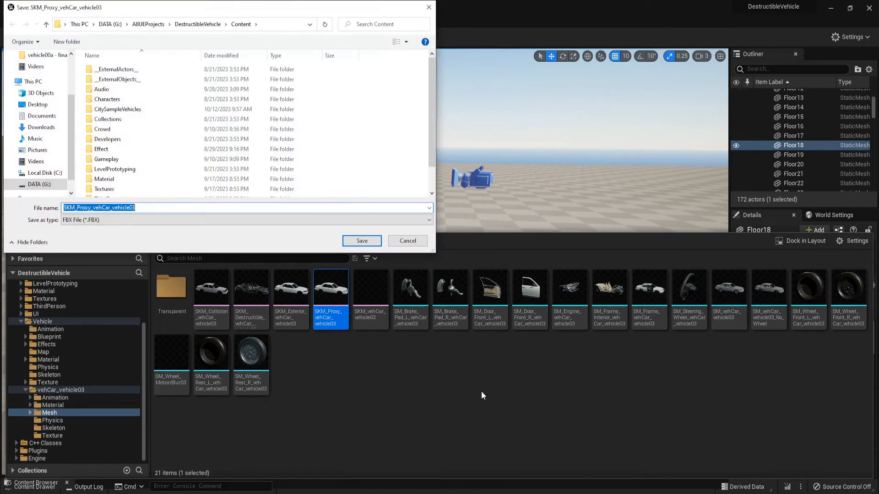
pyautogui.click(279, 23)
pyautogui.hotkey('ctrl', 'v')
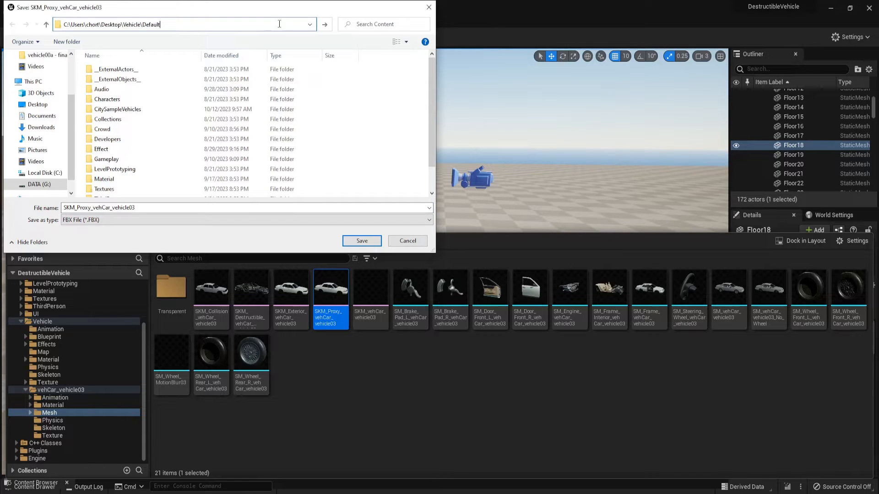
pyautogui.press('Return')
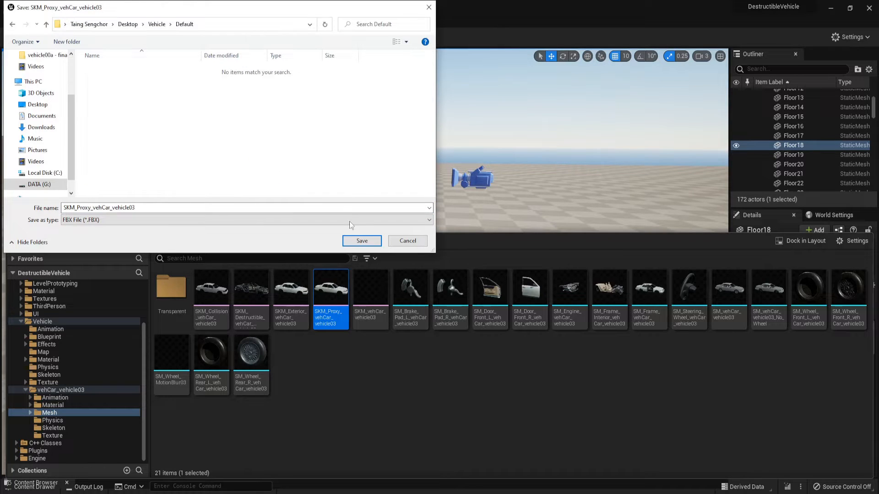
pyautogui.click(359, 241)
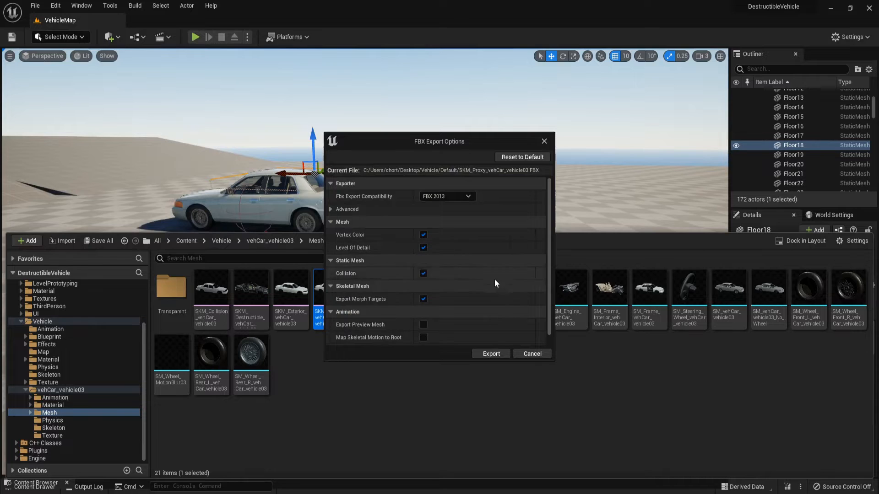
pyautogui.click(492, 355)
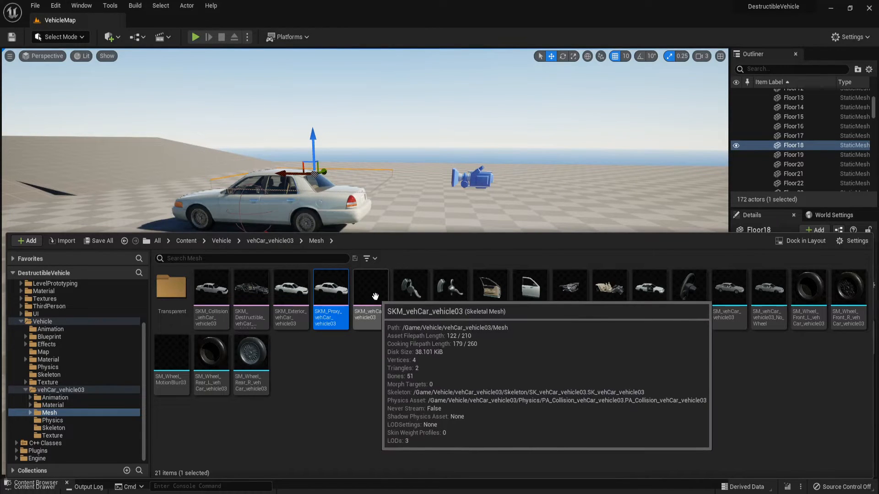
# Export the SKM_vehCar_vehicle03 skeletal mesh as FBX into the Default folder with the FBX 2013 default options.
pyautogui.click(387, 315)
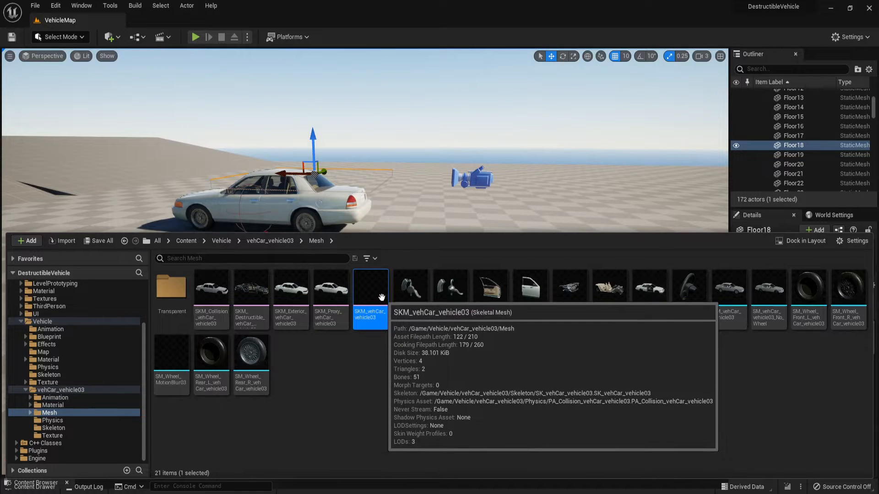
pyautogui.rightClick(385, 316)
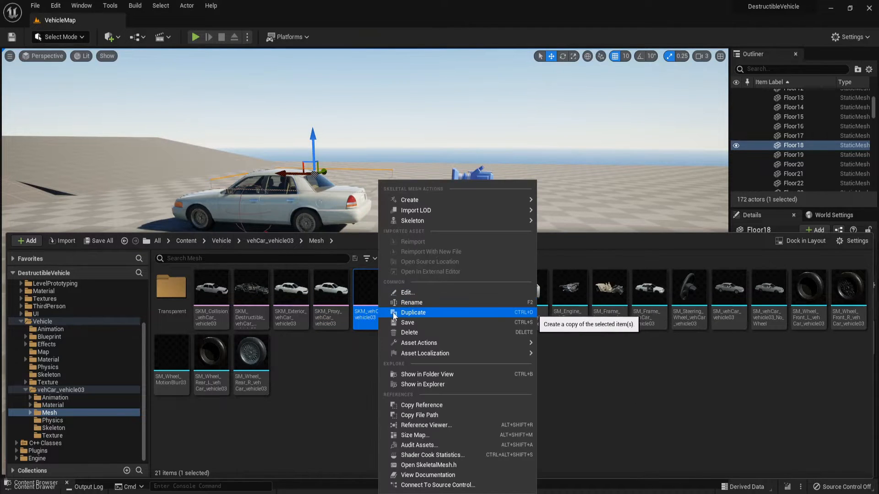
pyautogui.moveTo(408, 343)
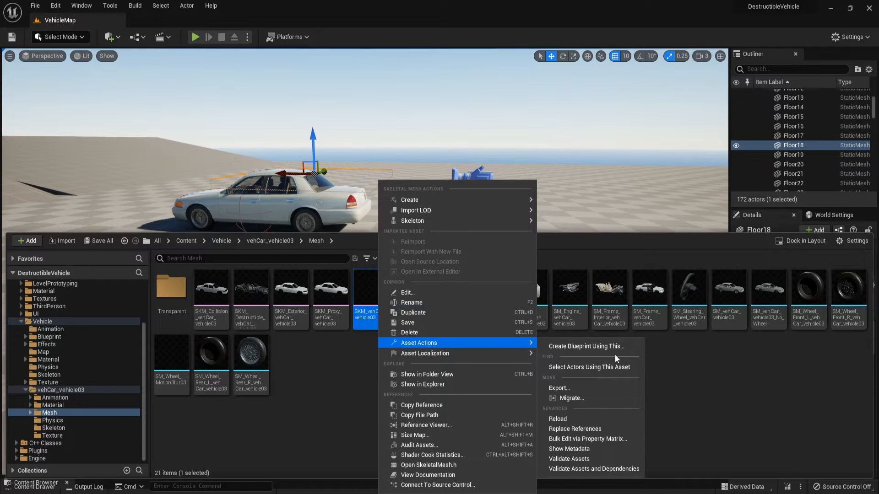
pyautogui.click(600, 387)
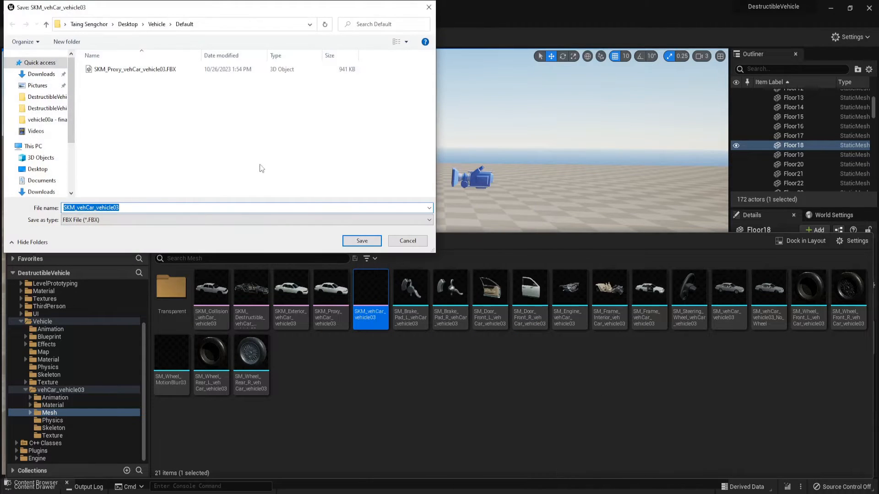
pyautogui.click(369, 242)
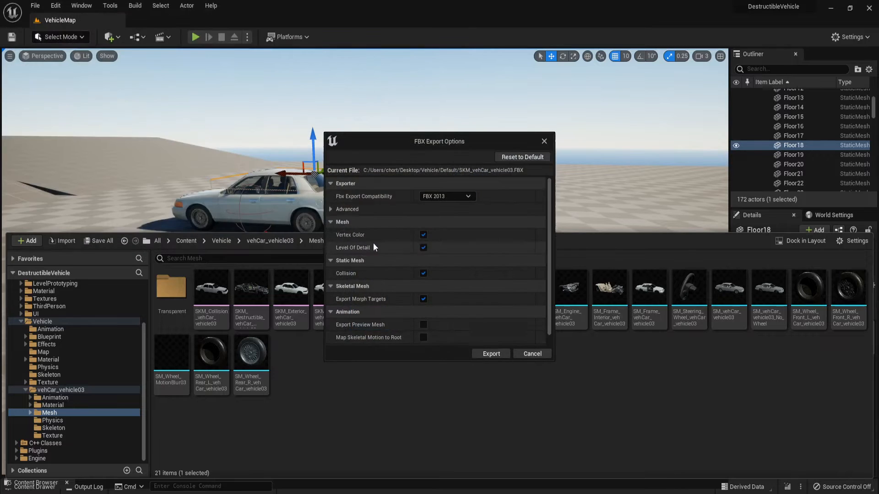
pyautogui.click(485, 355)
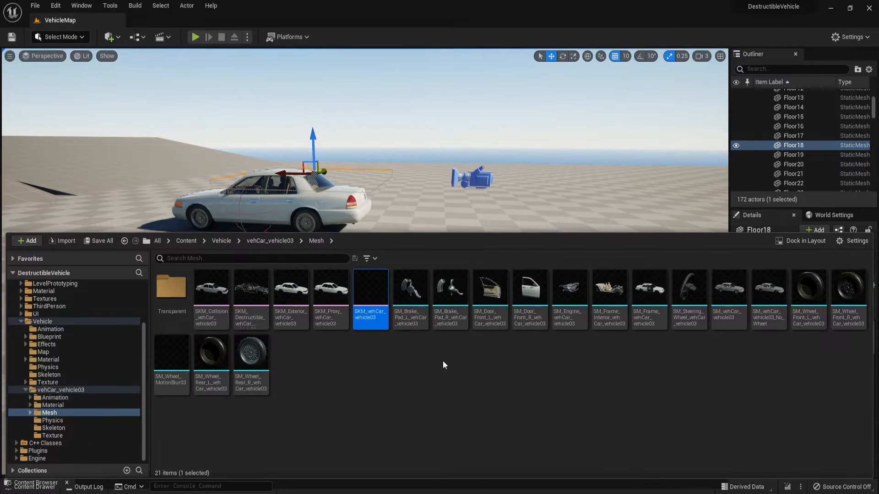
# Export the SKM_Collision_vehCar_vehicle03 skeletal mesh as FBX into the Default folder, keeping the default export options.
pyautogui.click(223, 291)
pyautogui.rightClick(224, 292)
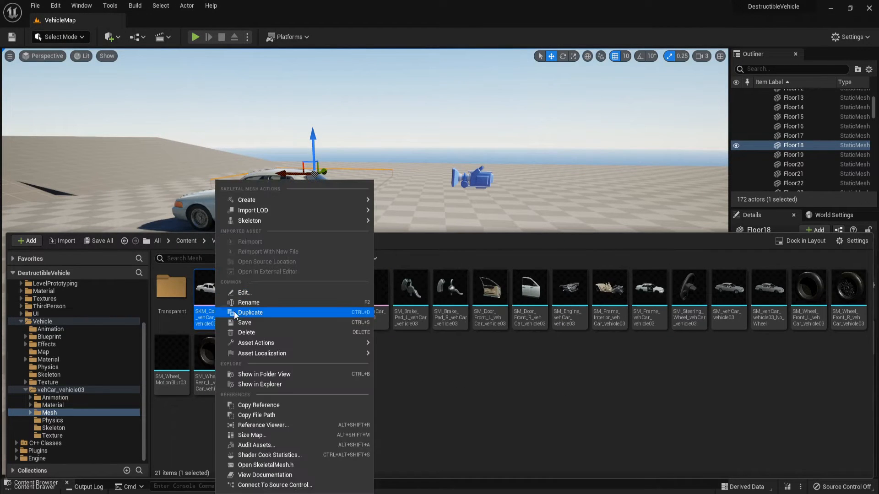
pyautogui.moveTo(278, 343)
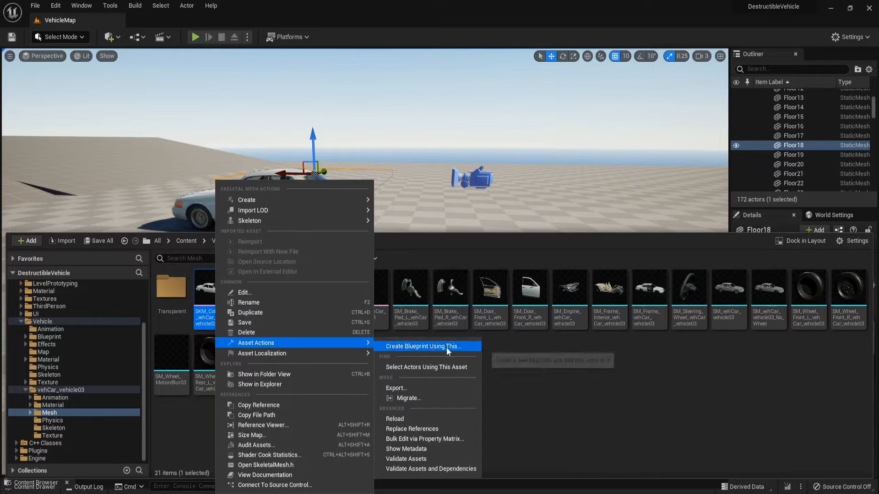
pyautogui.click(436, 389)
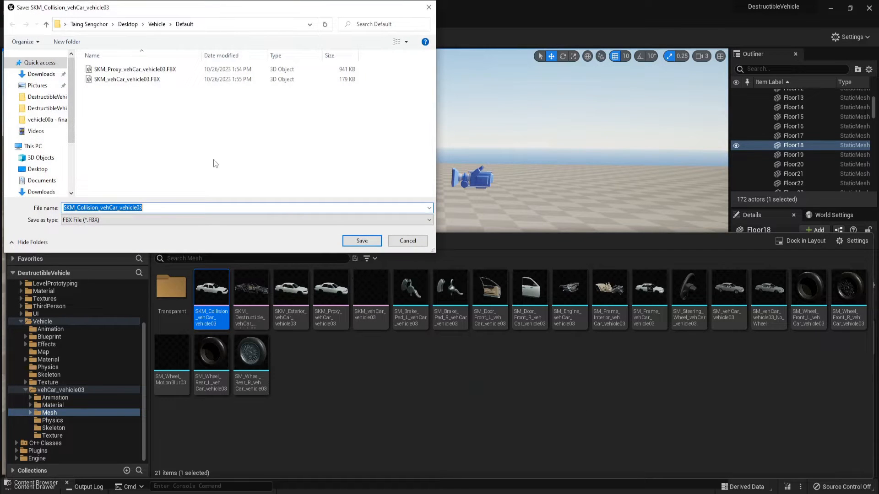
pyautogui.click(352, 239)
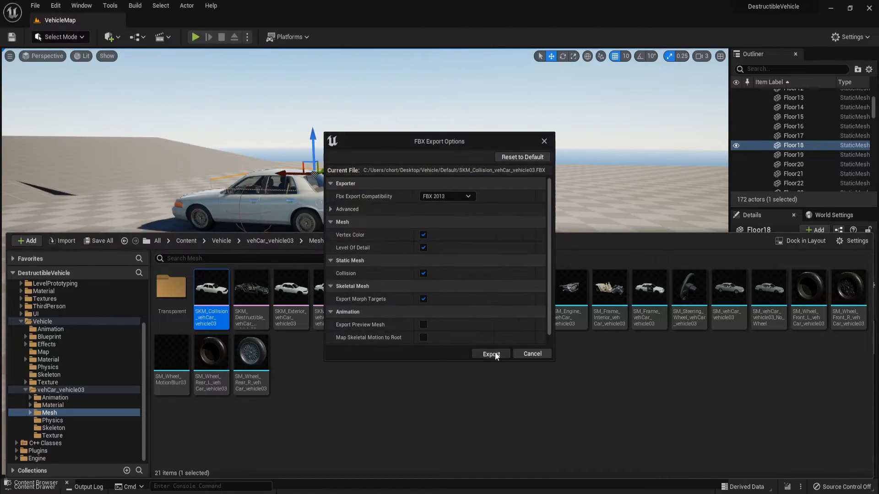
pyautogui.click(493, 353)
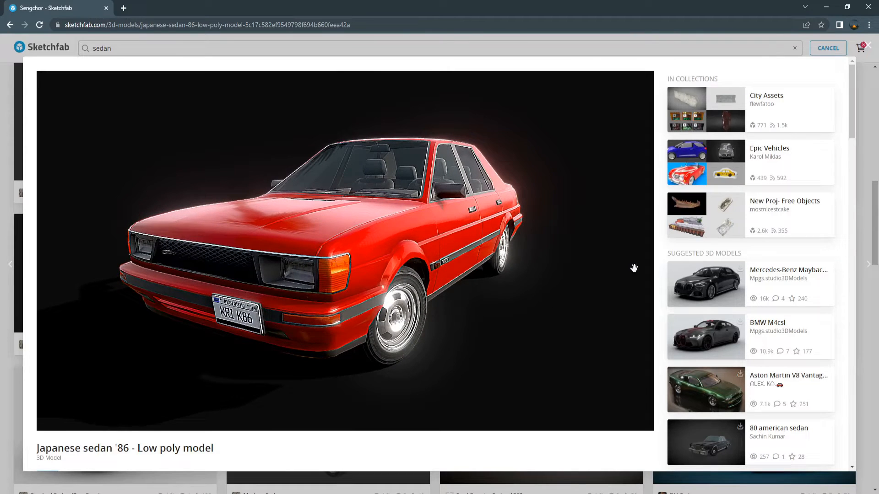
# On the Sketchfab page of the Japanese sedan '86 - Low poly model, open the download options to view the available formats.
pyautogui.scroll(-4, 635, 267)
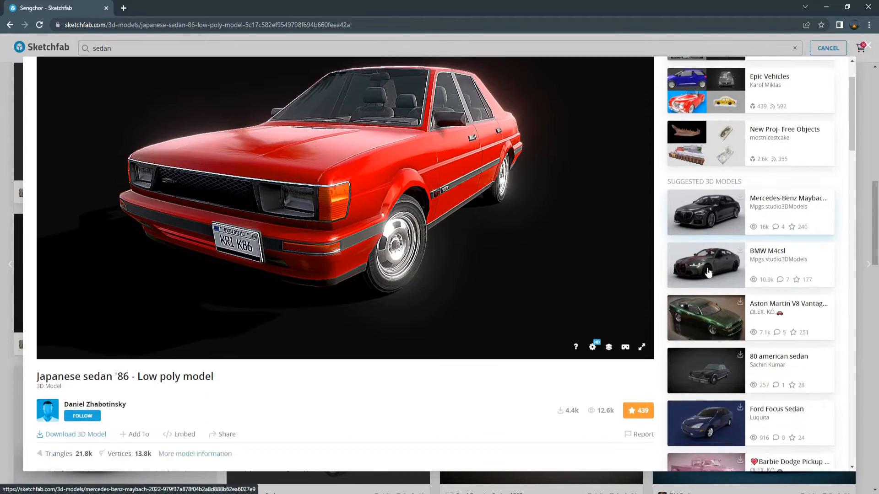
pyautogui.click(98, 413)
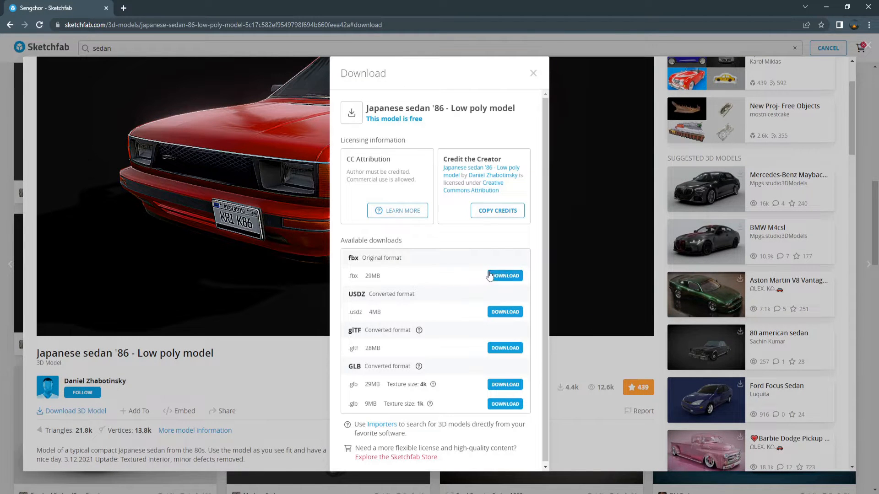
pyautogui.moveTo(354, 161)
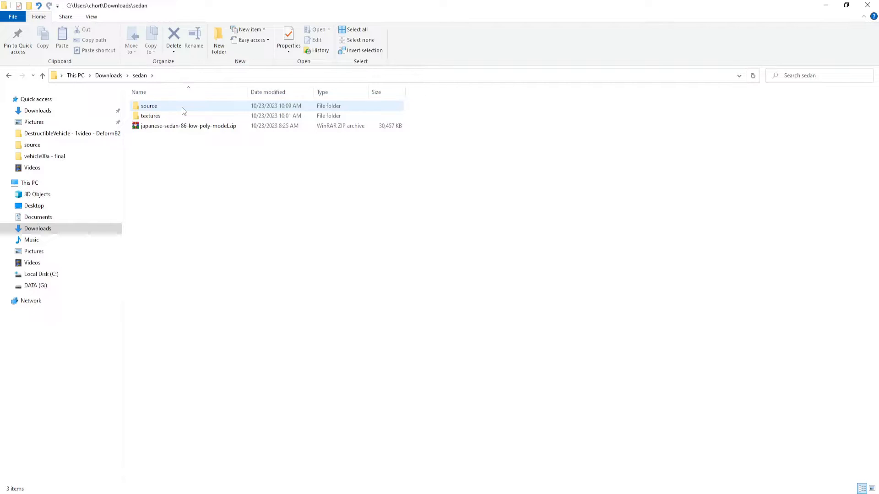
# In File Explorer, open the source folder of the sedan download and locate SM_Sedan.fbx.
pyautogui.doubleClick(182, 107)
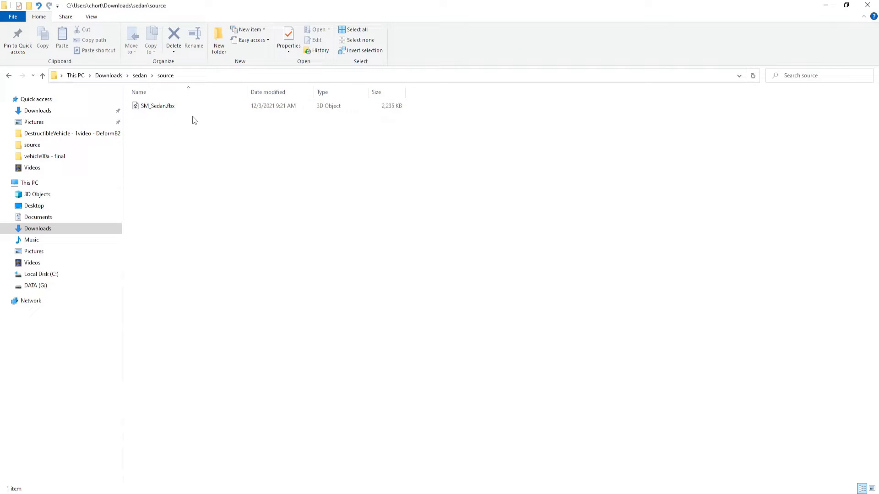
pyautogui.click(171, 106)
pyautogui.doubleClick(171, 106)
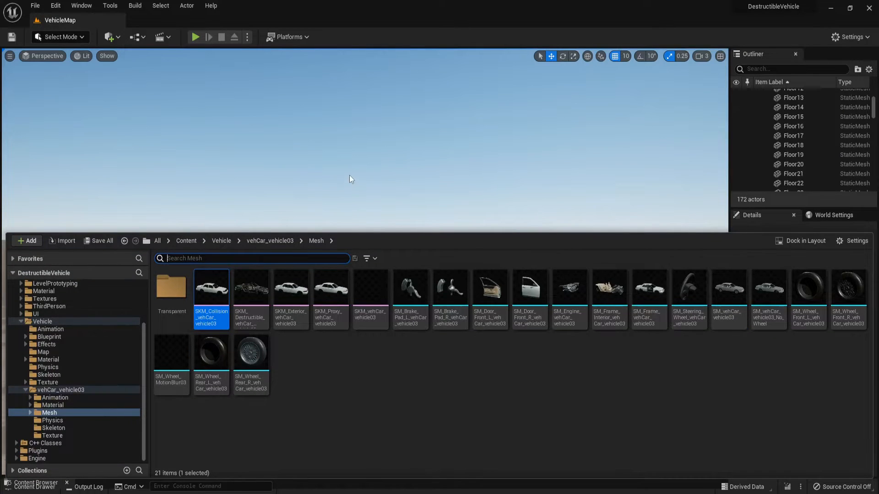
# Back in Unreal Editor, view the default vehicle in the level and the skeletal meshes in its Mesh folder.
pyautogui.click(350, 179)
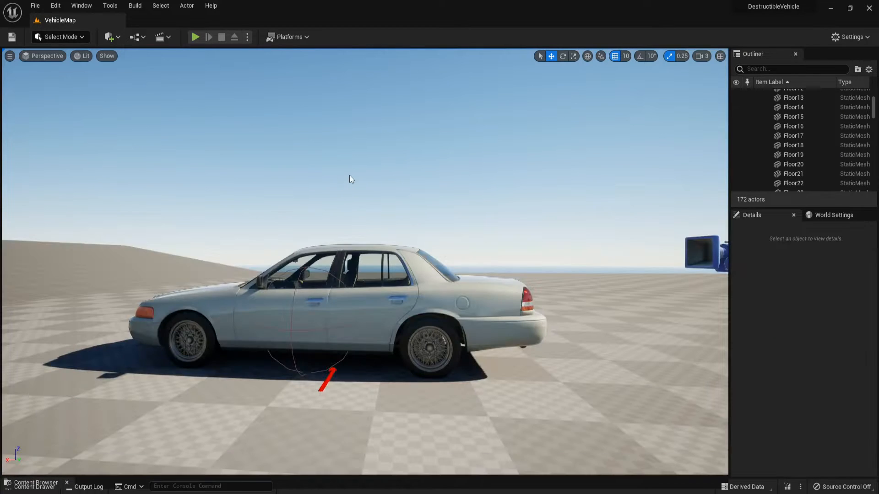
pyautogui.hotkey('ctrl', 'space')
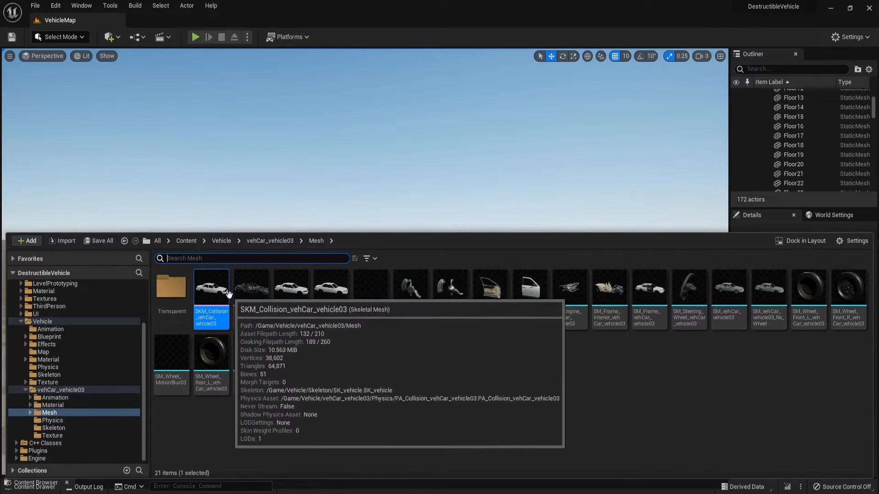
pyautogui.moveTo(273, 316)
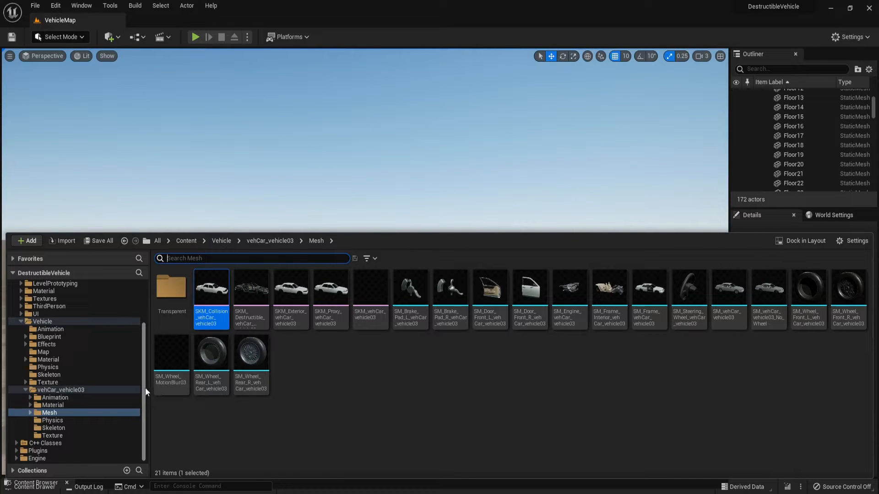
# Open the SKM_Proxy_vehCar_vehicle03 skeletal mesh and examine its body from the side and the rear.
pyautogui.doubleClick(323, 295)
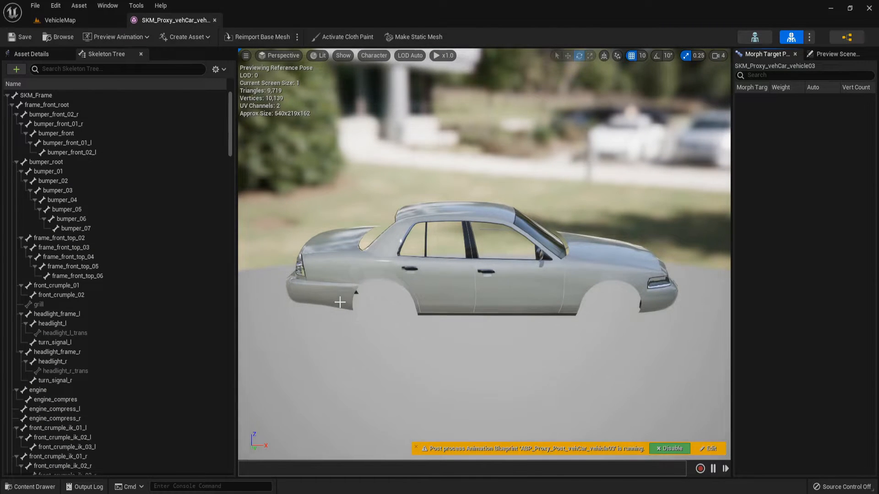
pyautogui.moveTo(422, 249); pyautogui.dragTo(491, 243, button='right')
pyautogui.press('w')
pyautogui.press('a')
pyautogui.press('s')
pyautogui.press('w')
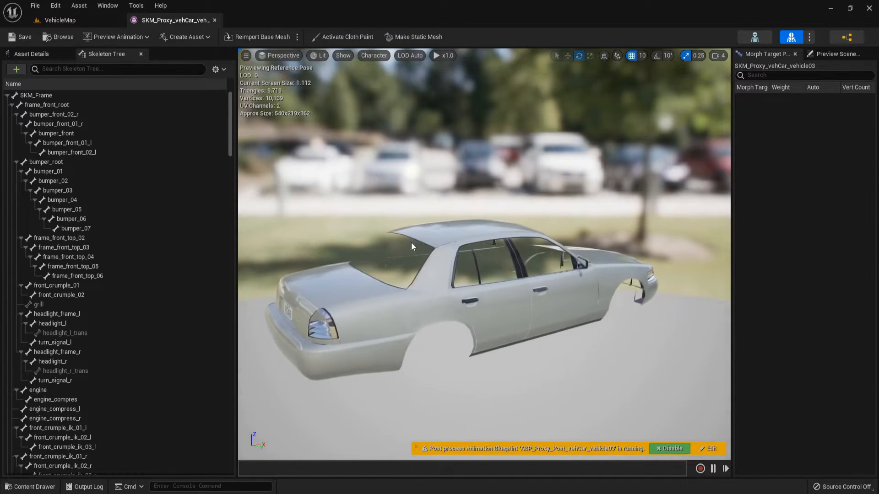
pyautogui.hotkey('ctrl', 'space')
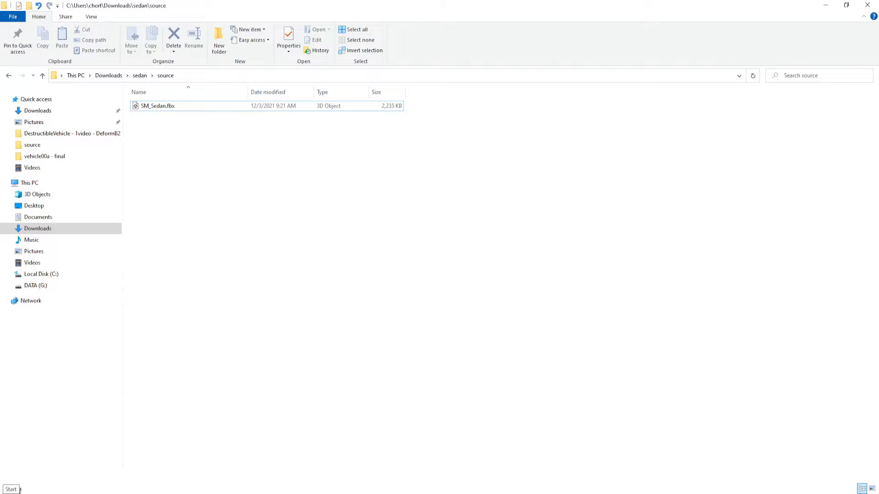
# Launch Blender and delete the default camera, cube and light from the new scene.
pyautogui.press('super')
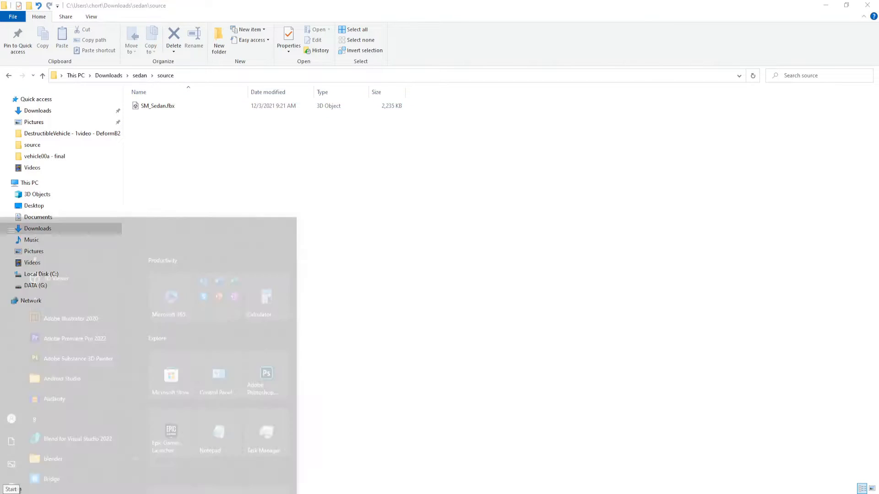
pyautogui.write('blen')
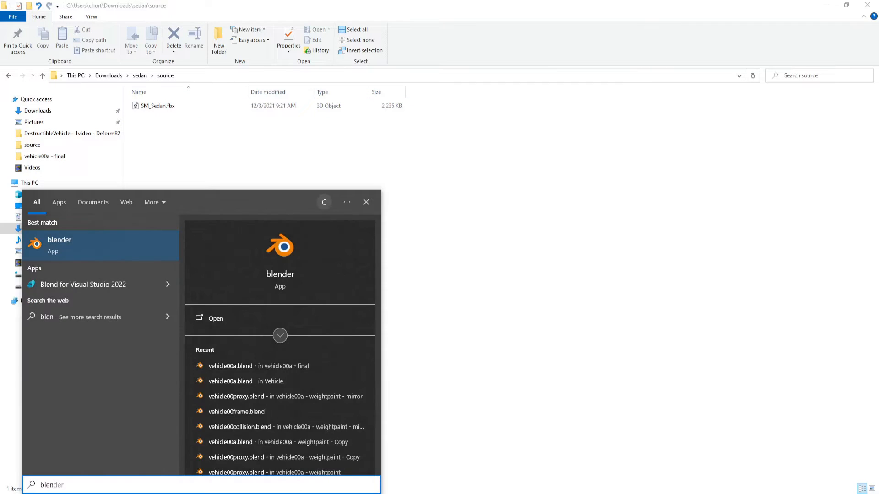
pyautogui.press('Return')
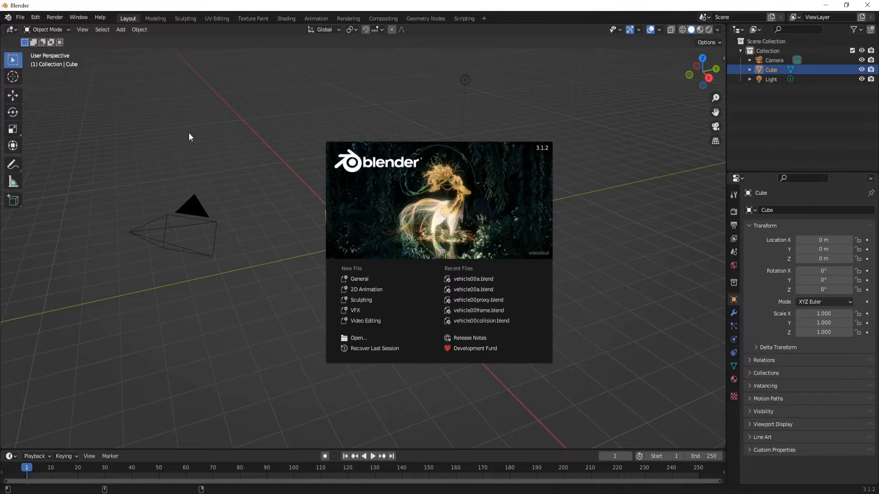
pyautogui.click(189, 137)
pyautogui.moveTo(627, 405); pyautogui.dragTo(2, 37)
pyautogui.press('Delete')
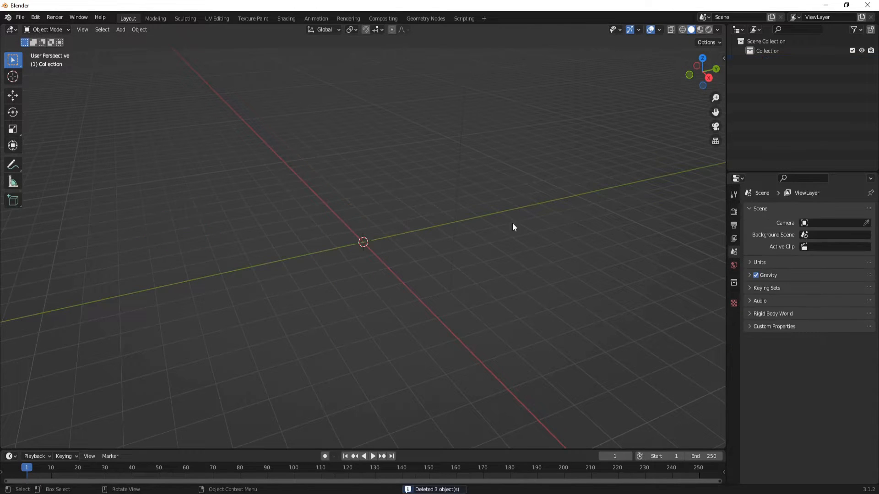
# Import SM_Sedan.fbx as FBX from the sedan download's source folder with the default import settings.
pyautogui.click(20, 18)
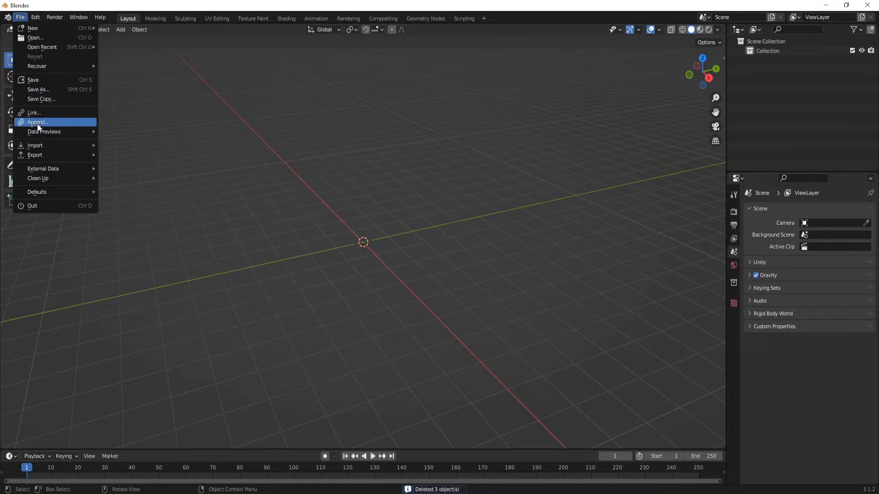
pyautogui.moveTo(48, 151)
pyautogui.click(160, 230)
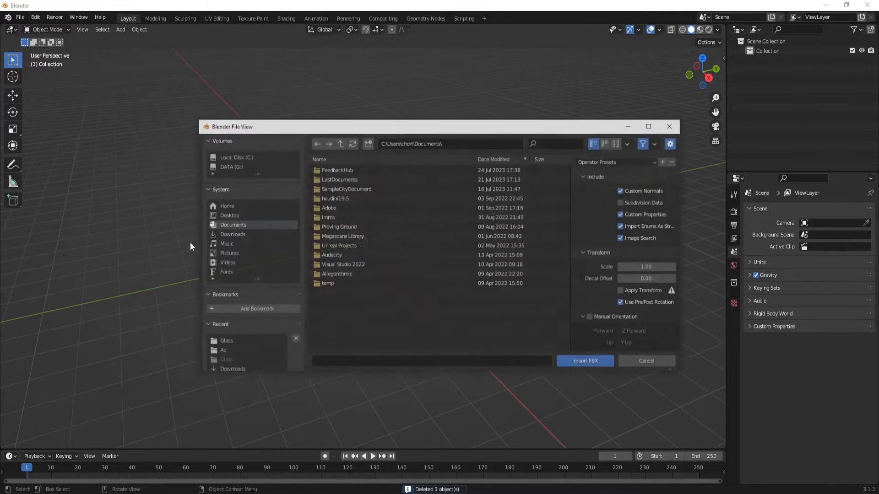
pyautogui.click(235, 235)
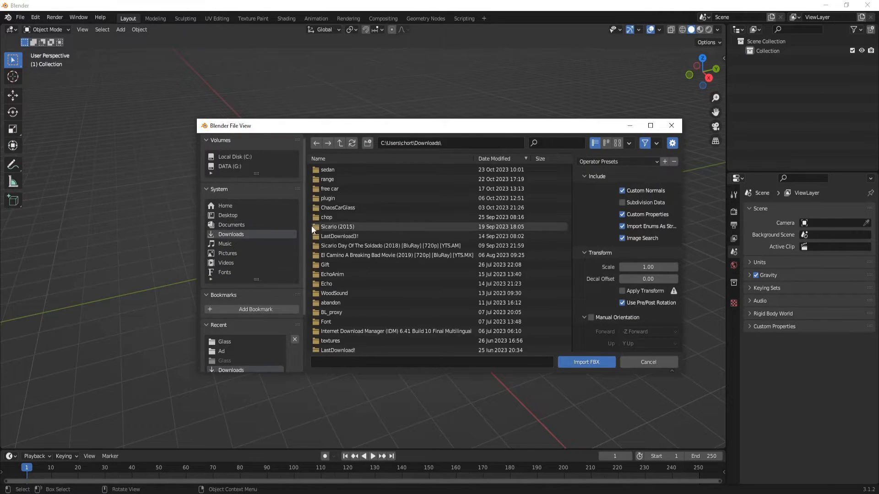
pyautogui.doubleClick(327, 171)
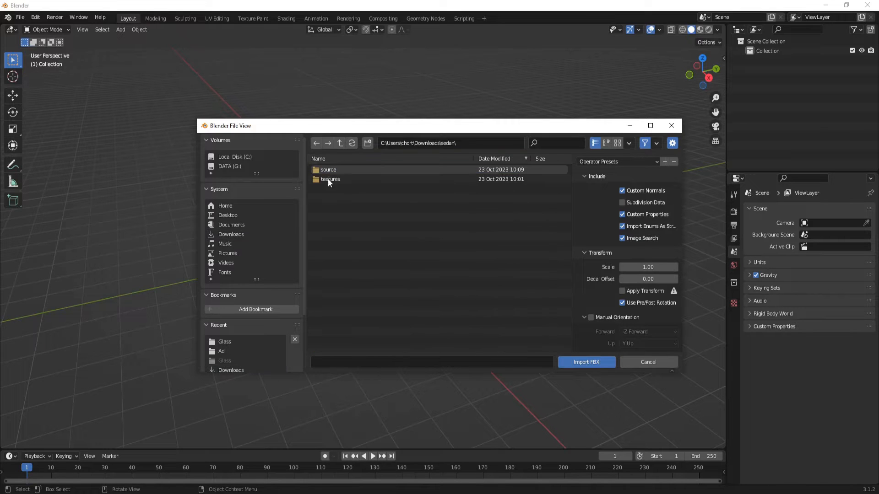
pyautogui.doubleClick(346, 168)
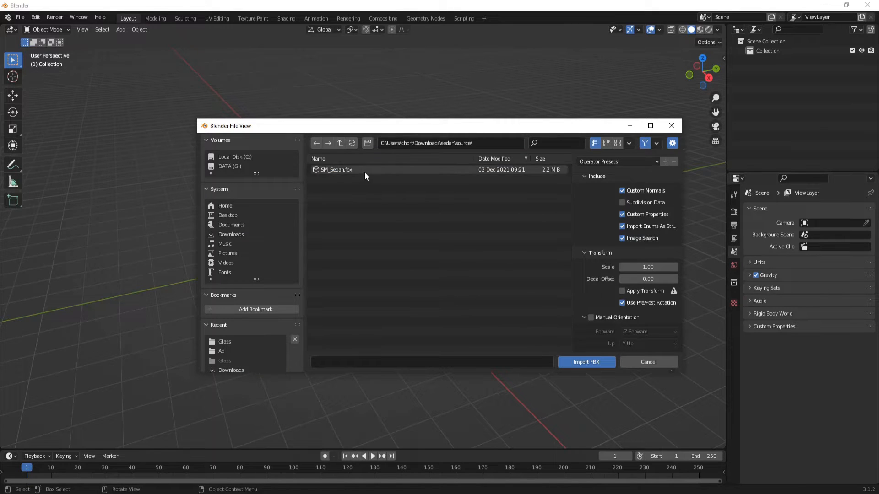
pyautogui.doubleClick(367, 172)
# Examine the imported sedan from the rear and the front, selecting the front left door glass to check that parts are separate.
pyautogui.scroll(4, 362, 224)
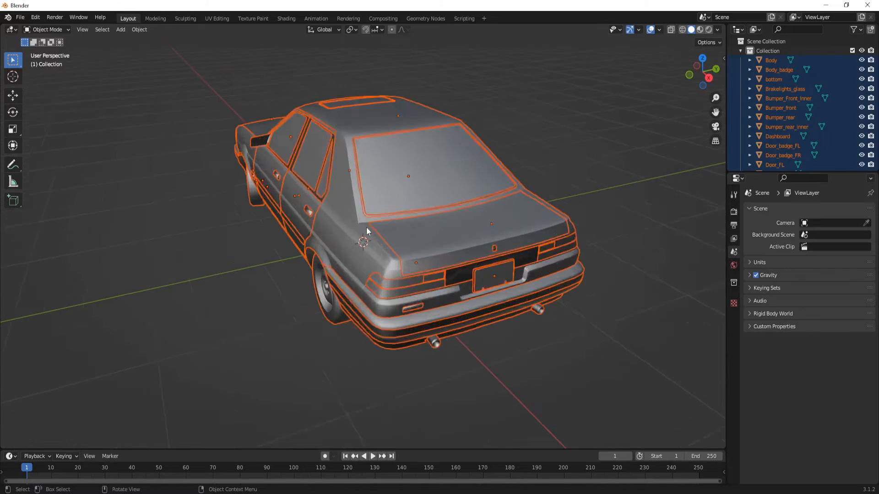
pyautogui.moveTo(361, 225); pyautogui.dragTo(440, 224, button='middle')
pyautogui.click(374, 186)
pyautogui.moveTo(374, 186); pyautogui.dragTo(408, 209, button='middle')
pyautogui.scroll(-1, 412, 194)
pyautogui.click(392, 156)
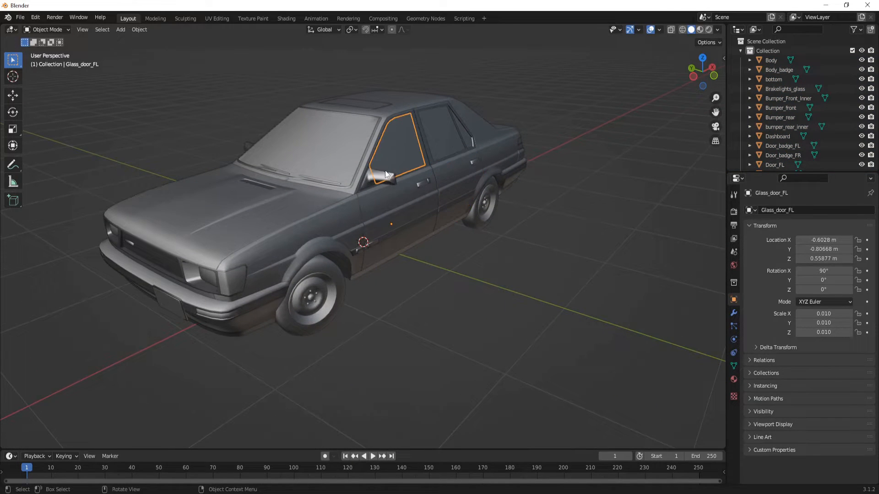
pyautogui.moveTo(385, 172); pyautogui.dragTo(359, 185, button='middle')
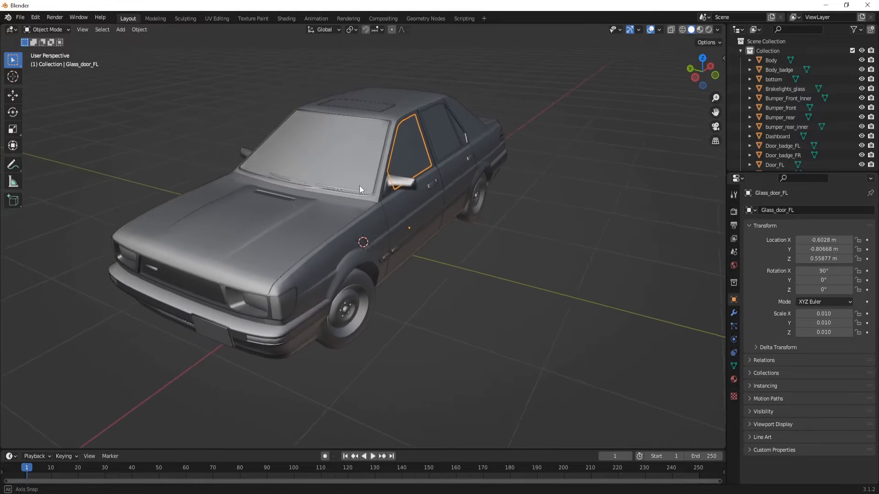
# Check that the sedan's hood and front wheels are separate parts with a trial move of the hood and by selecting each wheel.
pyautogui.click(287, 224)
pyautogui.press('g')
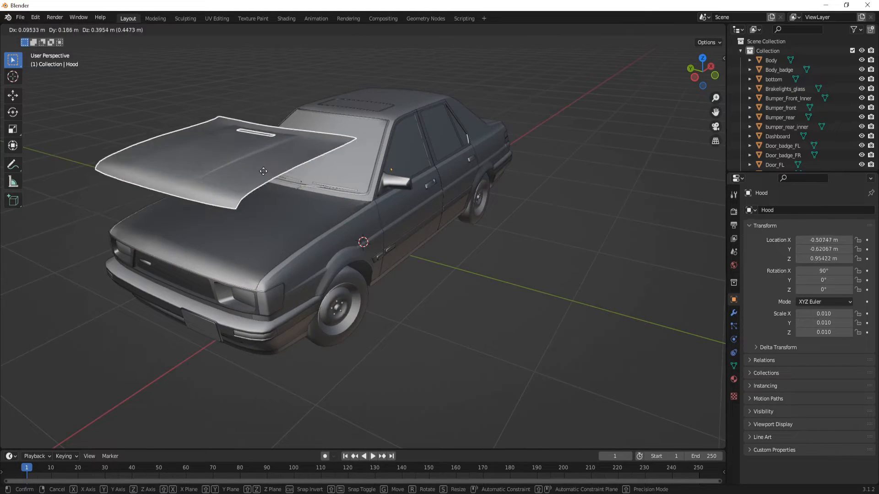
pyautogui.rightClick(255, 203)
pyautogui.moveTo(255, 203); pyautogui.dragTo(206, 246, button='middle')
pyautogui.click(207, 246)
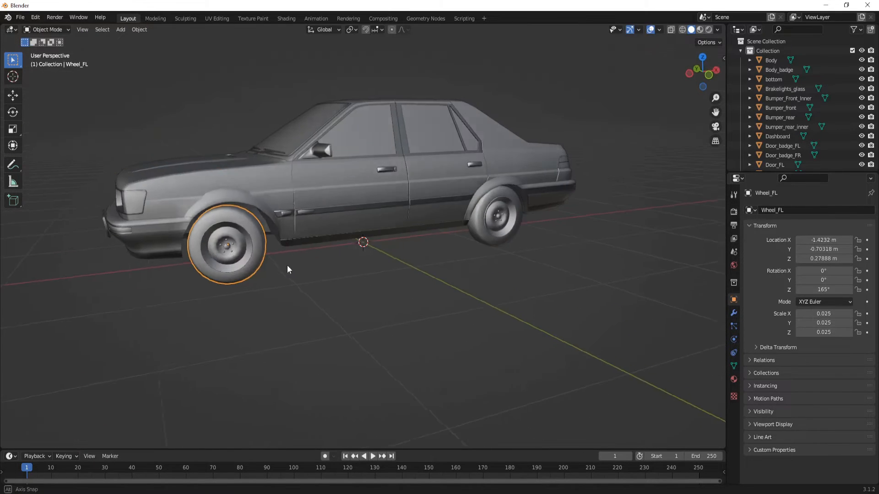
pyautogui.moveTo(287, 265); pyautogui.dragTo(370, 261, button='middle')
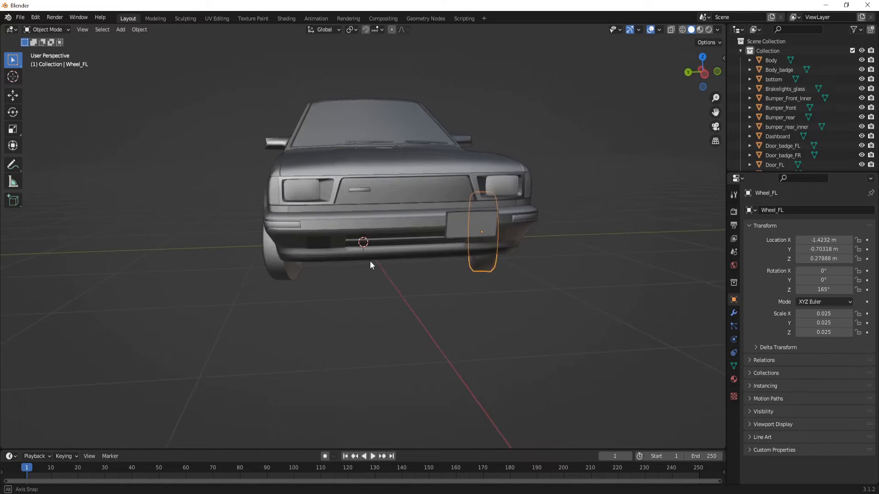
pyautogui.click(298, 273)
pyautogui.moveTo(298, 274); pyautogui.dragTo(371, 255, button='middle')
pyautogui.click(306, 237)
# Join the windshield, the front and rear door glass on both sides and the rear window into one object.
pyautogui.click(394, 151)
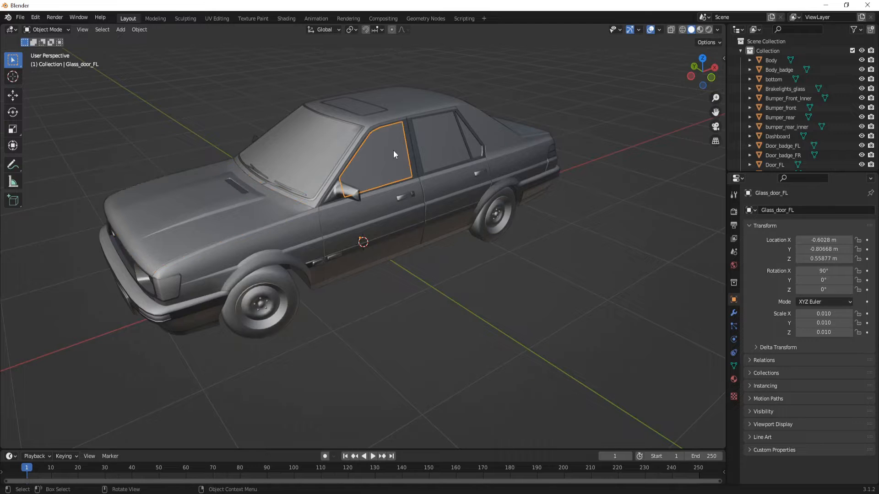
pyautogui.keyDown('shift'); pyautogui.click(443, 137); pyautogui.keyUp('shift')
pyautogui.keyDown('shift'); pyautogui.click(288, 144); pyautogui.keyUp('shift')
pyautogui.moveTo(288, 144); pyautogui.dragTo(353, 183, button='middle')
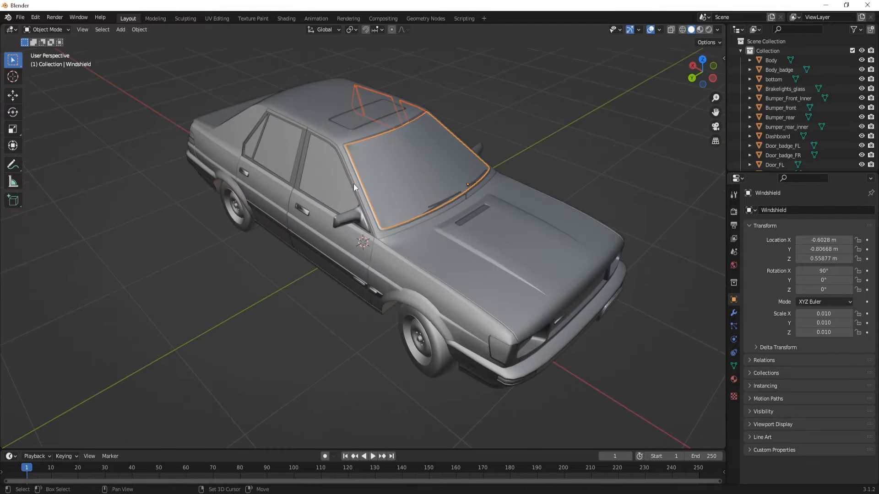
pyautogui.keyDown('shift'); pyautogui.click(342, 175); pyautogui.keyUp('shift')
pyautogui.keyDown('shift'); pyautogui.click(271, 147); pyautogui.keyUp('shift')
pyautogui.moveTo(271, 148); pyautogui.dragTo(277, 180, button='middle')
pyautogui.keyDown('shift'); pyautogui.click(276, 180); pyautogui.keyUp('shift')
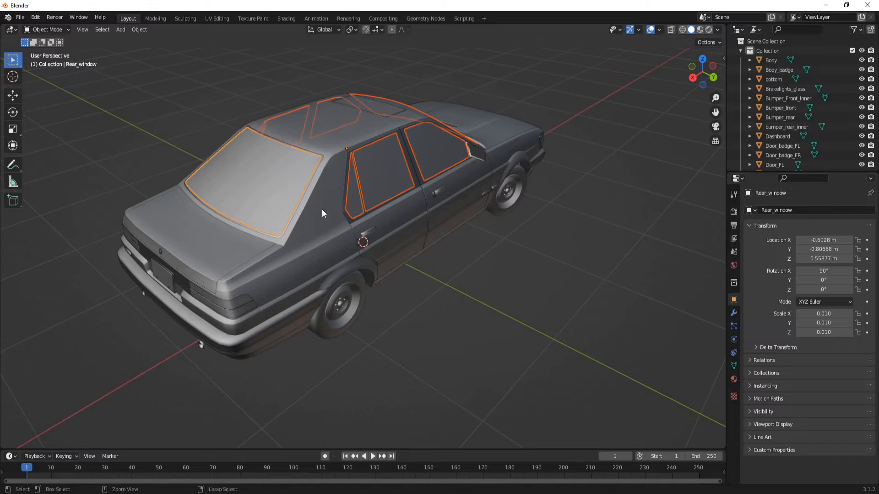
pyautogui.hotkey('ctrl', 'j')
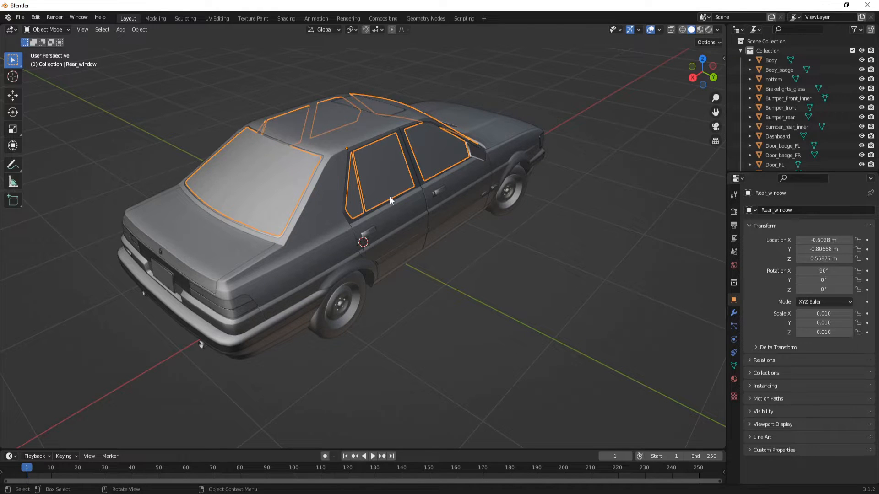
# Test that the joined glass moves as one piece, cancel the move, and hide the glass.
pyautogui.press('g')
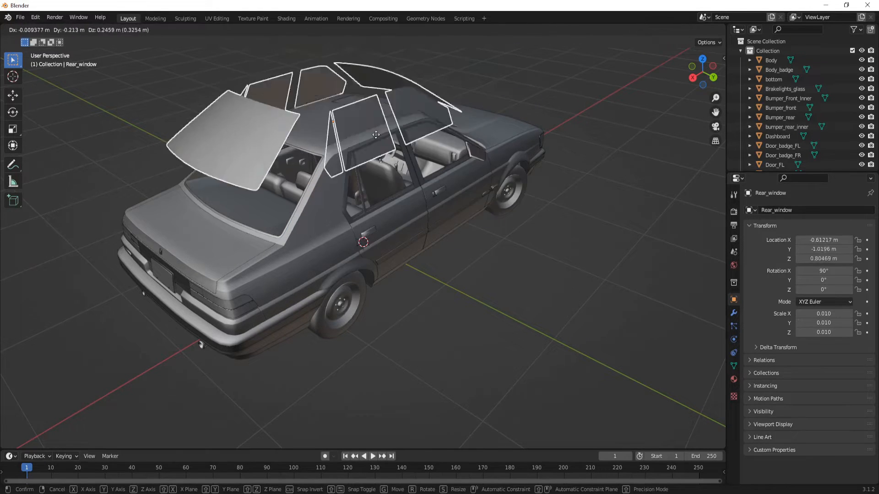
pyautogui.rightClick(413, 190)
pyautogui.moveTo(413, 190); pyautogui.dragTo(430, 202, button='middle')
pyautogui.press('h')
# Select all four wheels of the sedan and hide them.
pyautogui.click(405, 209)
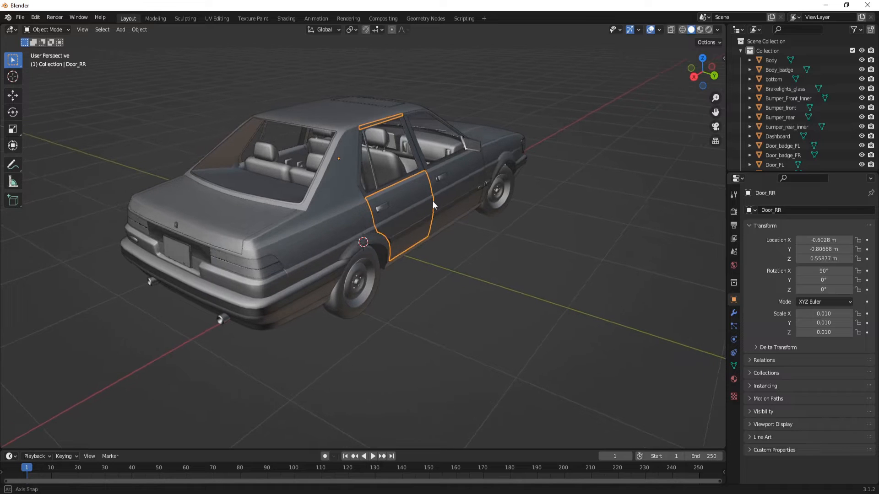
pyautogui.click(359, 266)
pyautogui.moveTo(358, 265); pyautogui.dragTo(517, 262, button='middle')
pyautogui.keyDown('shift'); pyautogui.click(495, 271); pyautogui.keyUp('shift')
pyautogui.keyDown('shift'); pyautogui.click(478, 258); pyautogui.keyUp('shift')
pyautogui.keyDown('shift'); pyautogui.click(206, 238); pyautogui.keyUp('shift')
pyautogui.keyDown('shift'); pyautogui.moveTo(286, 128); pyautogui.dragTo(309, 159, button='middle'); pyautogui.keyUp('shift')
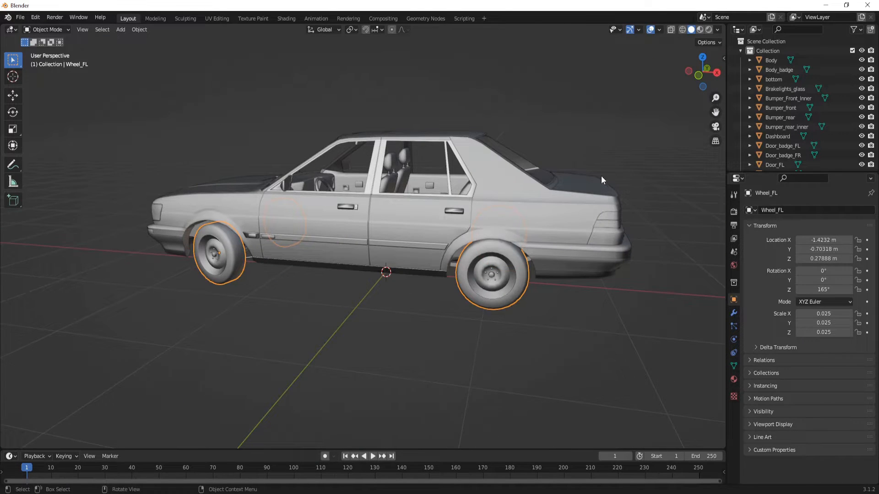
pyautogui.press('h')
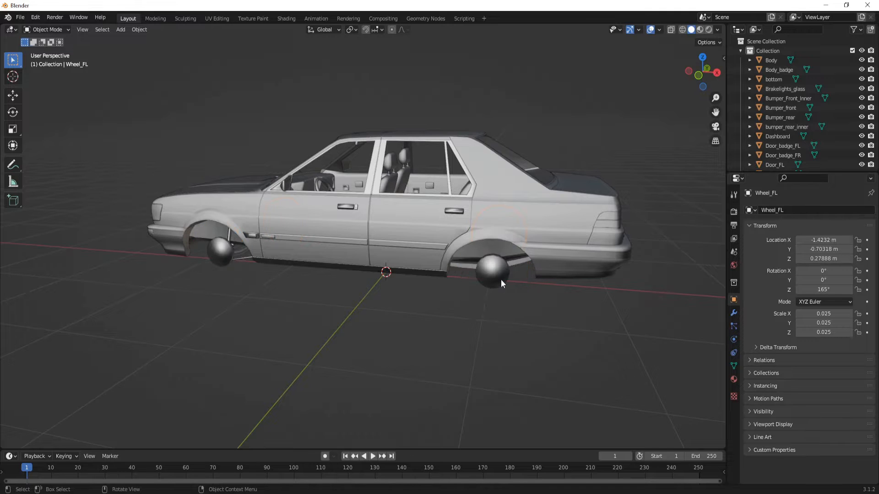
# Delete the front and rear suspension objects from the underside of the sedan.
pyautogui.moveTo(501, 280); pyautogui.dragTo(545, 278, button='middle')
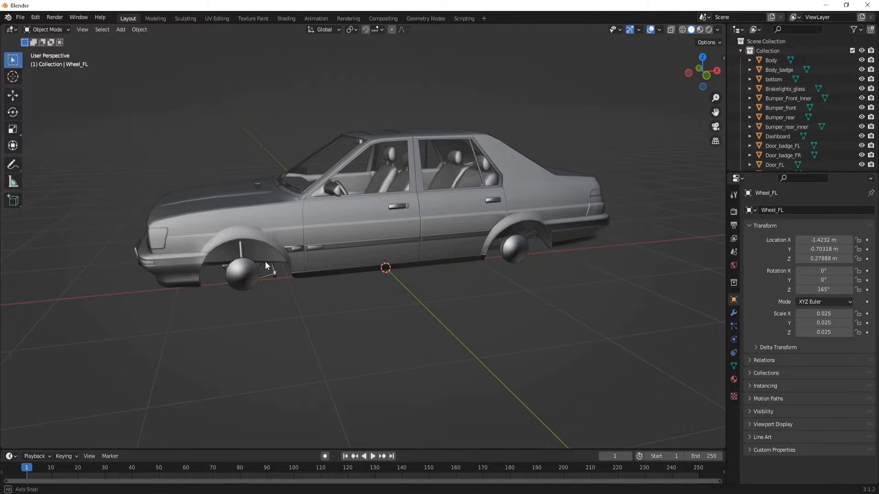
pyautogui.moveTo(265, 262); pyautogui.dragTo(240, 244, button='middle')
pyautogui.click(268, 216)
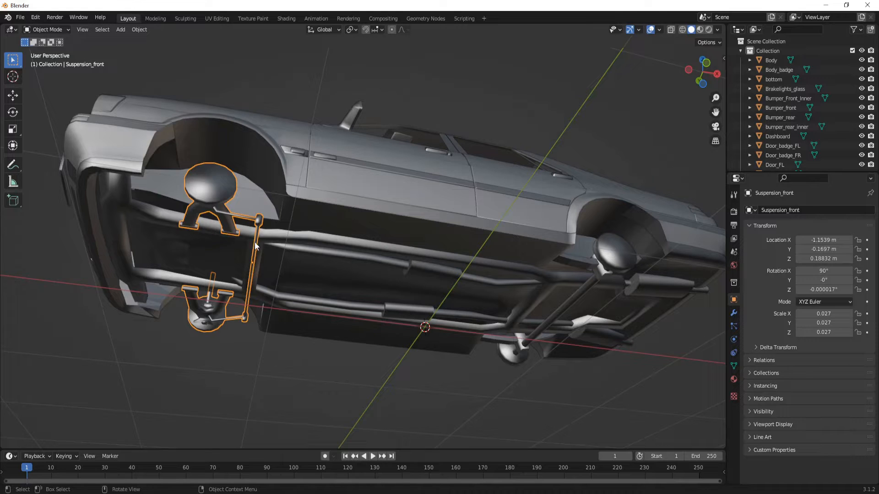
pyautogui.press('Delete')
pyautogui.click(616, 257)
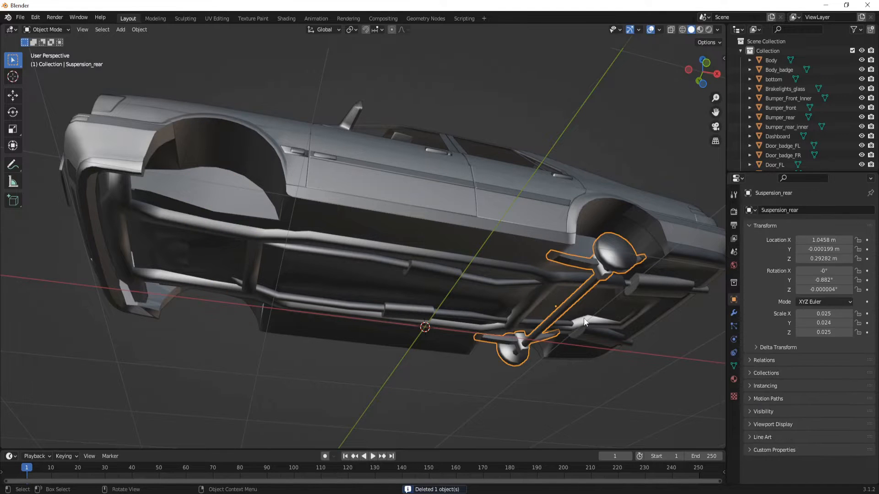
pyautogui.press('Delete')
pyautogui.moveTo(516, 272); pyautogui.dragTo(529, 250, button='middle')
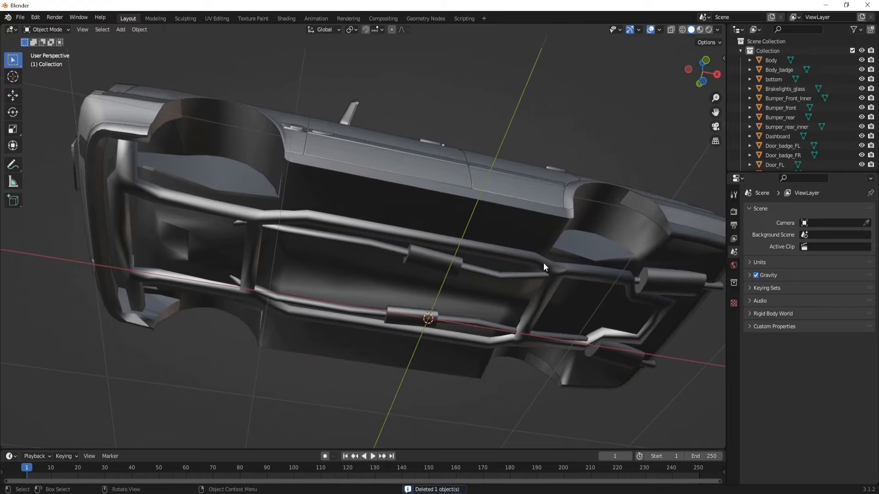
pyautogui.moveTo(407, 272); pyautogui.dragTo(322, 301, button='middle')
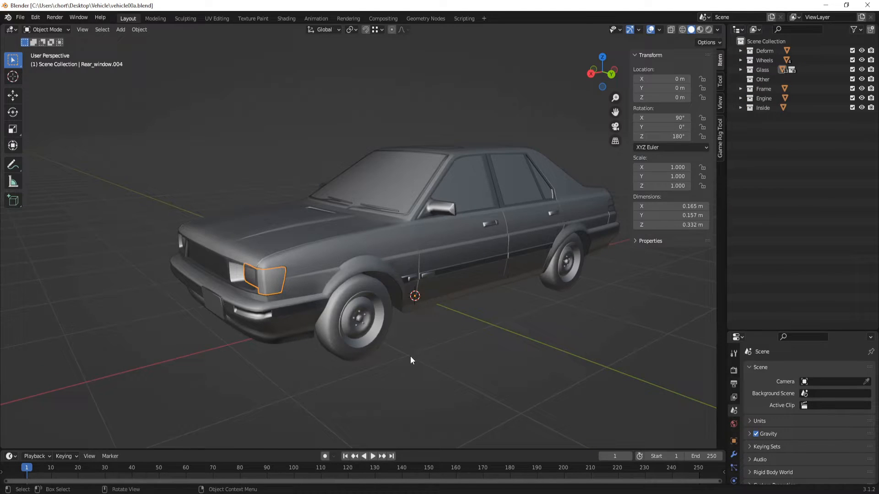
# In vehicle00a.blend, hide every collection except Deform and examine the SKM_Proxy_vehCar_vehicle00a body mesh.
pyautogui.moveTo(410, 356); pyautogui.dragTo(422, 351, button='middle')
pyautogui.moveTo(451, 323)
pyautogui.keyDown('shift'); pyautogui.mouseDown(button='middle')
pyautogui.moveTo(422, 341)
pyautogui.moveTo(447, 309)
pyautogui.mouseUp(button='middle'); pyautogui.keyUp('shift')
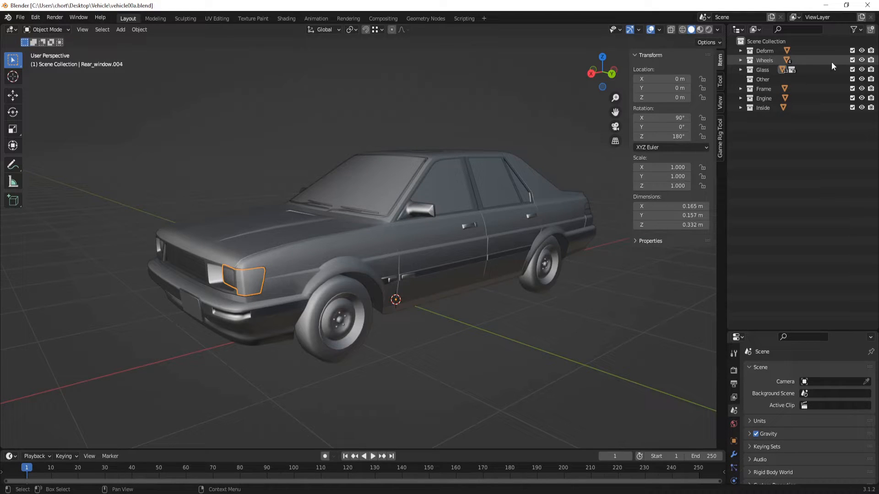
pyautogui.moveTo(861, 60); pyautogui.dragTo(861, 108)
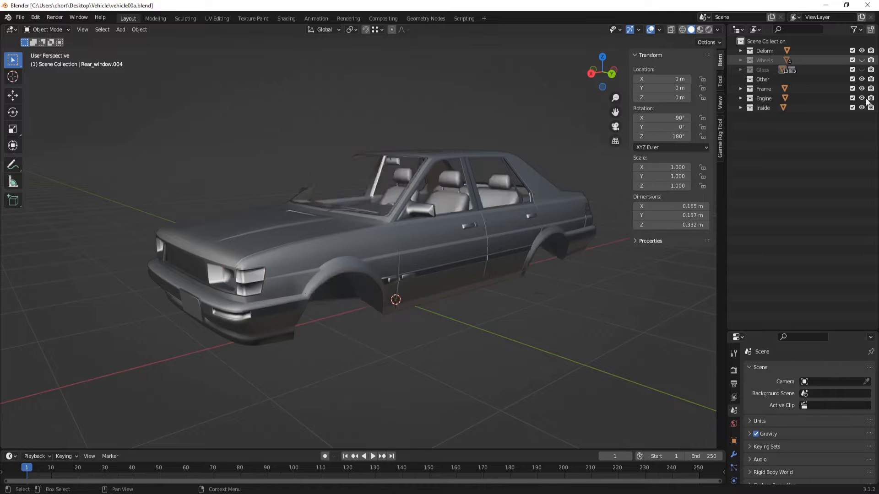
pyautogui.click(430, 241)
pyautogui.moveTo(431, 264); pyautogui.dragTo(467, 347, button='middle')
pyautogui.click(422, 322)
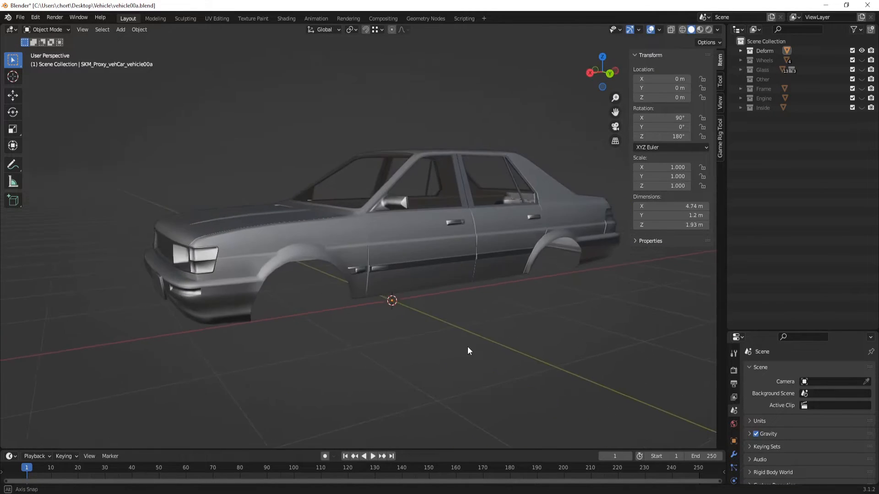
# Show only the Wheels collection and examine how its wheel meshes are separated.
pyautogui.keyDown('ctrl'); pyautogui.click(862, 60); pyautogui.keyUp('ctrl')
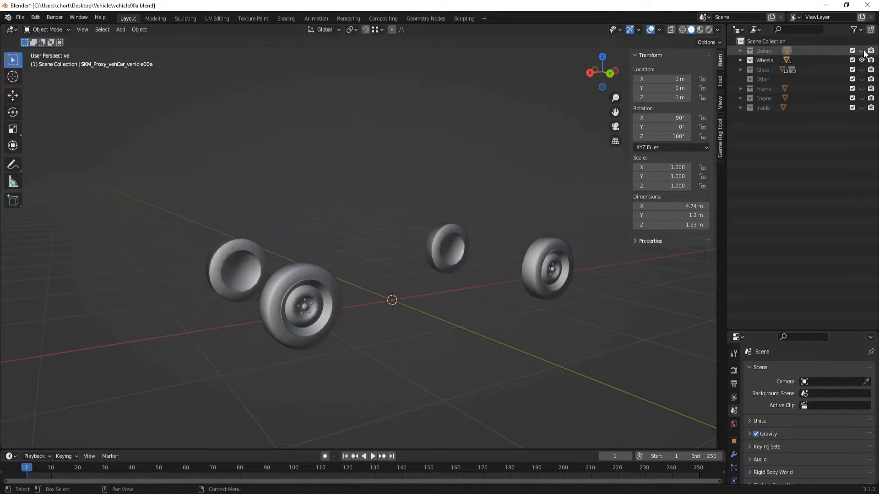
pyautogui.moveTo(480, 261); pyautogui.dragTo(483, 230, button='middle')
pyautogui.click(484, 231)
pyautogui.click(515, 293)
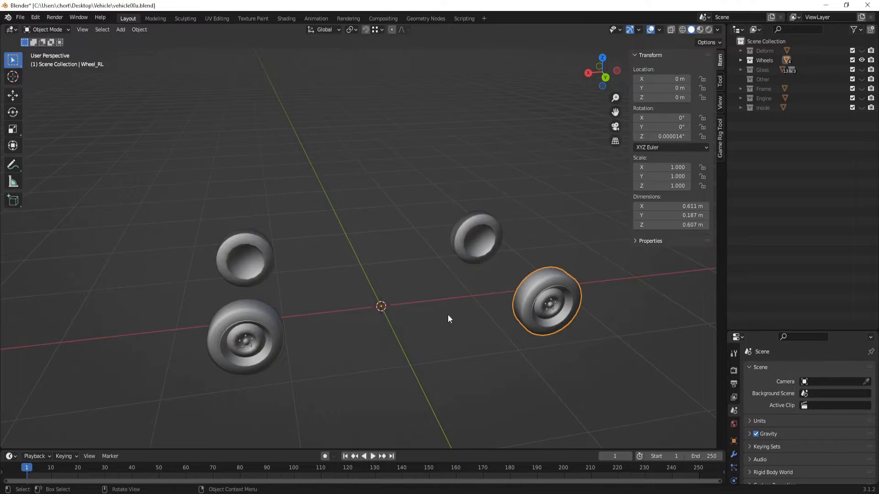
pyautogui.moveTo(447, 314); pyautogui.dragTo(472, 297, button='middle')
# Hide the Wheels collection, show Glass, and select the windshield, side windows and rear window one by one to inspect them.
pyautogui.click(861, 60)
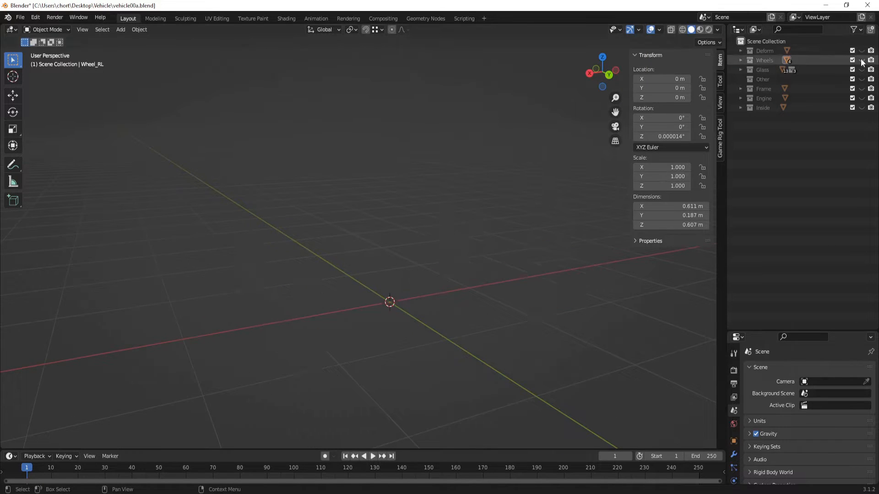
pyautogui.click(861, 69)
pyautogui.click(370, 198)
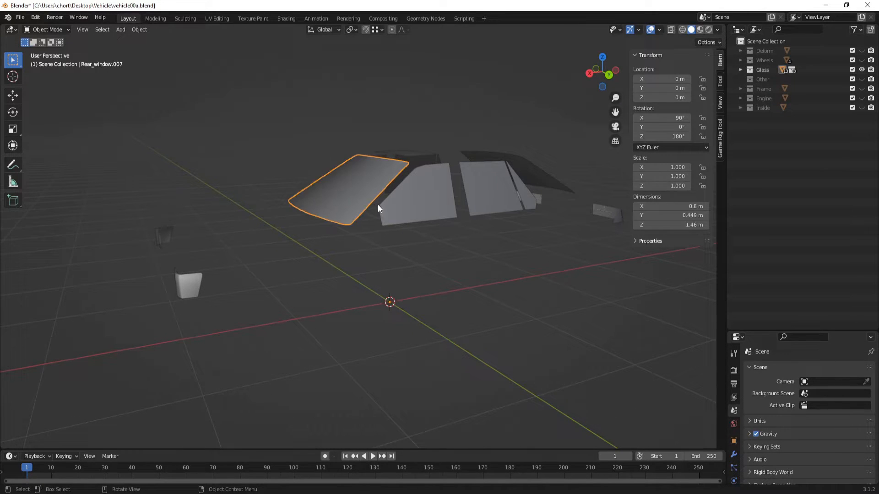
pyautogui.click(426, 197)
pyautogui.click(507, 196)
pyautogui.click(550, 180)
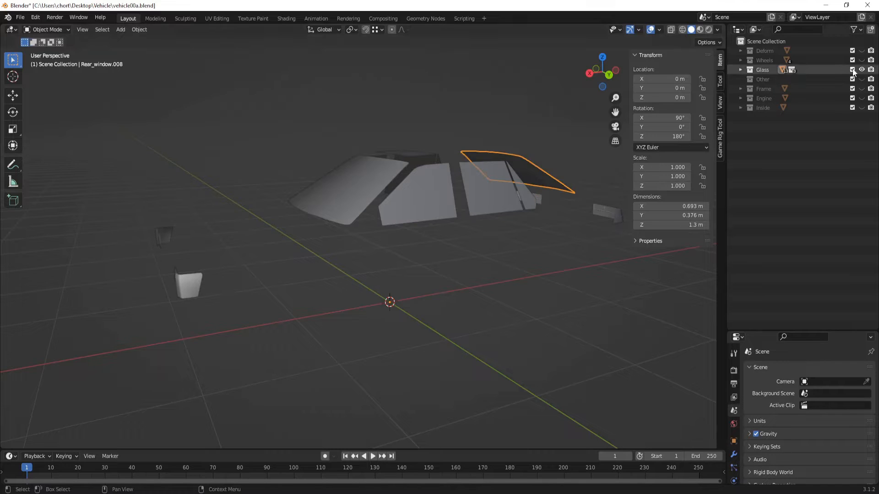
# Expand the Glass collection, leave only its AllGlass subcollection visible, and examine the combined glass mesh.
pyautogui.click(740, 69)
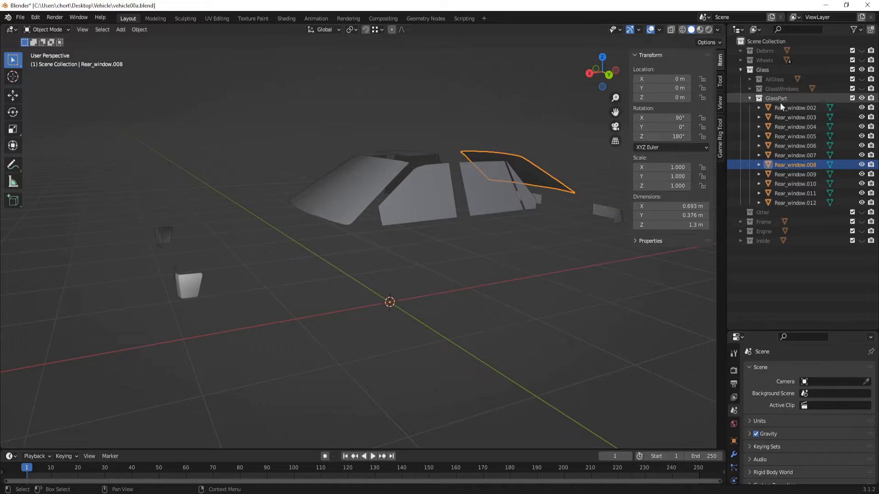
pyautogui.click(746, 96)
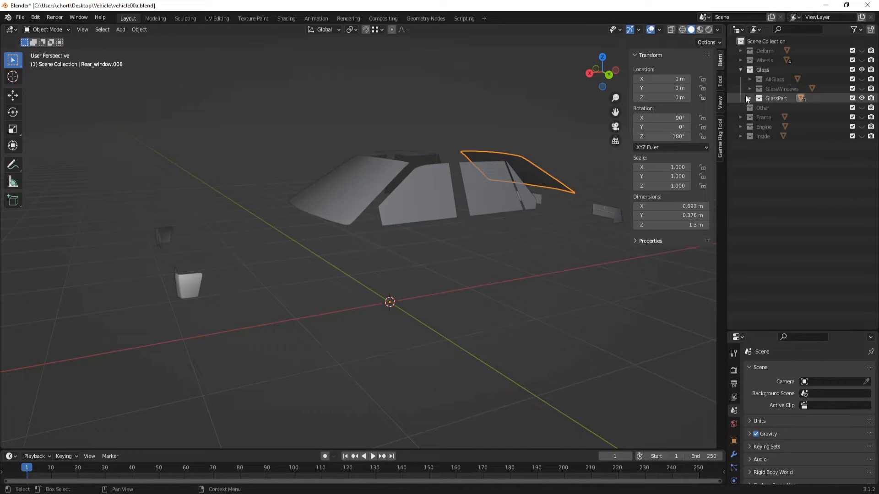
pyautogui.click(861, 70)
pyautogui.click(862, 80)
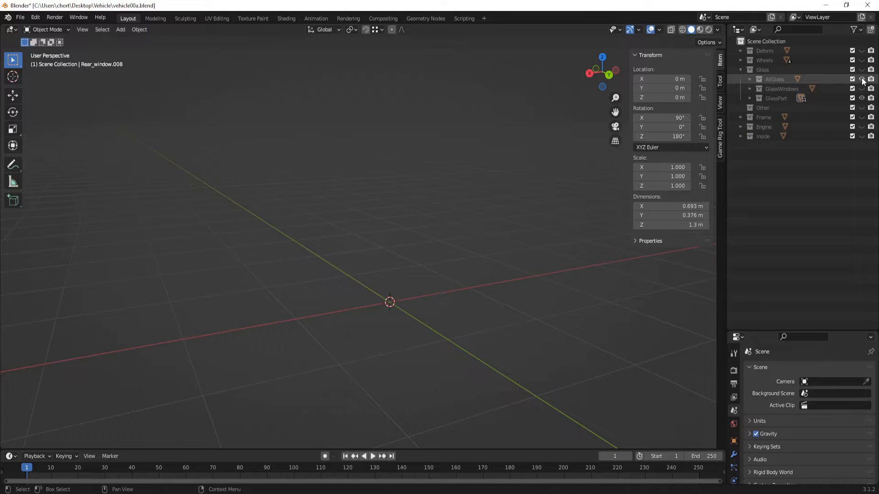
pyautogui.click(862, 79)
pyautogui.click(862, 70)
pyautogui.click(861, 79)
pyautogui.click(861, 97)
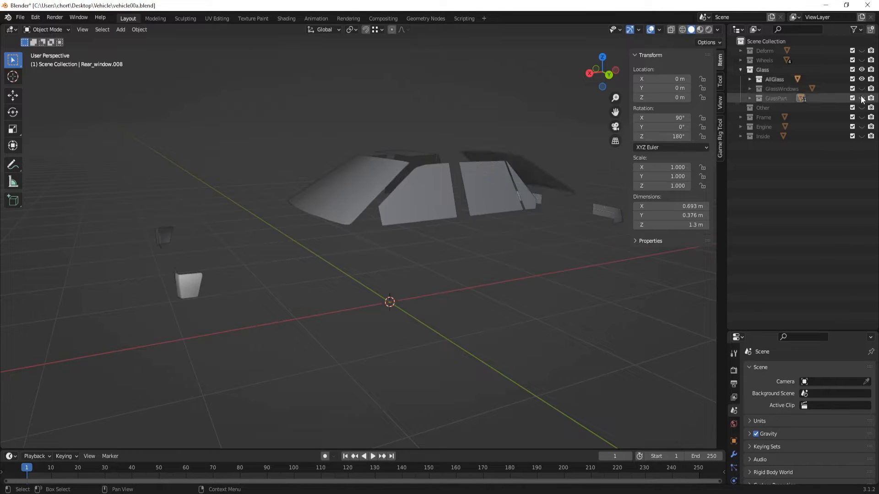
pyautogui.click(420, 188)
pyautogui.moveTo(542, 219); pyautogui.dragTo(499, 190, button='middle')
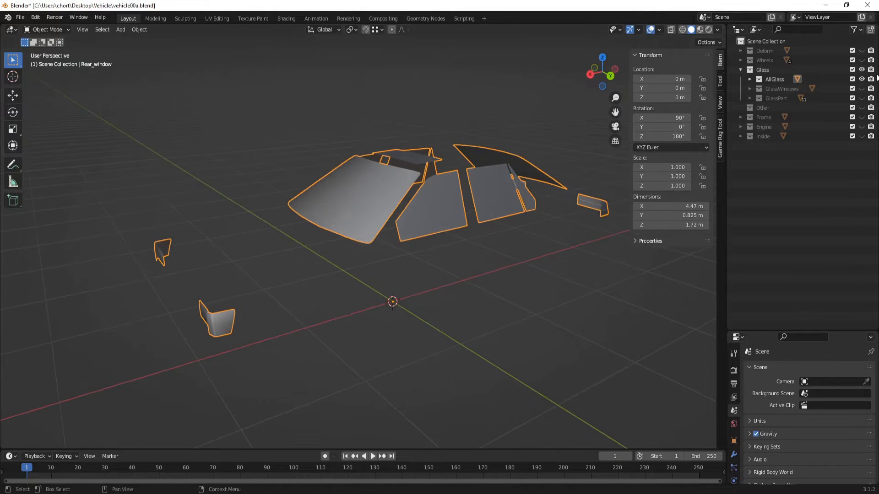
# Show GlassWindows in place of AllGlass, select its mesh to inspect the combined windows, and hide the subcollection again.
pyautogui.click(862, 79)
pyautogui.click(862, 89)
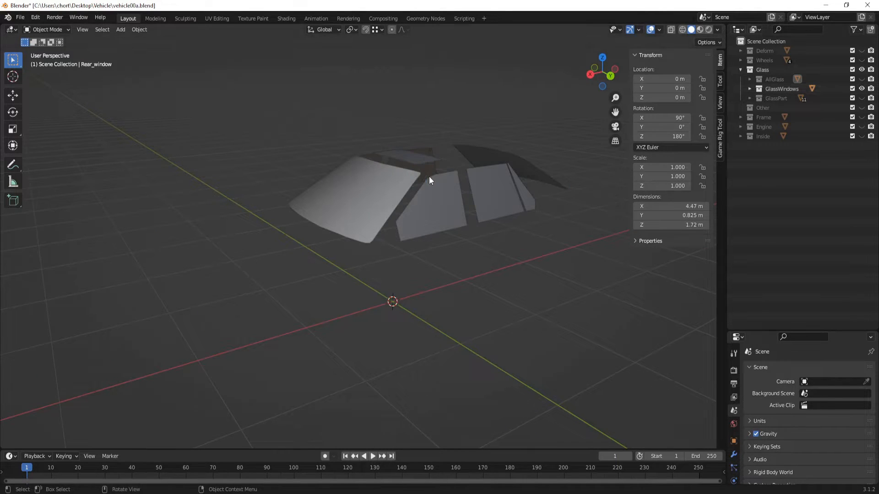
pyautogui.click(429, 176)
pyautogui.click(862, 88)
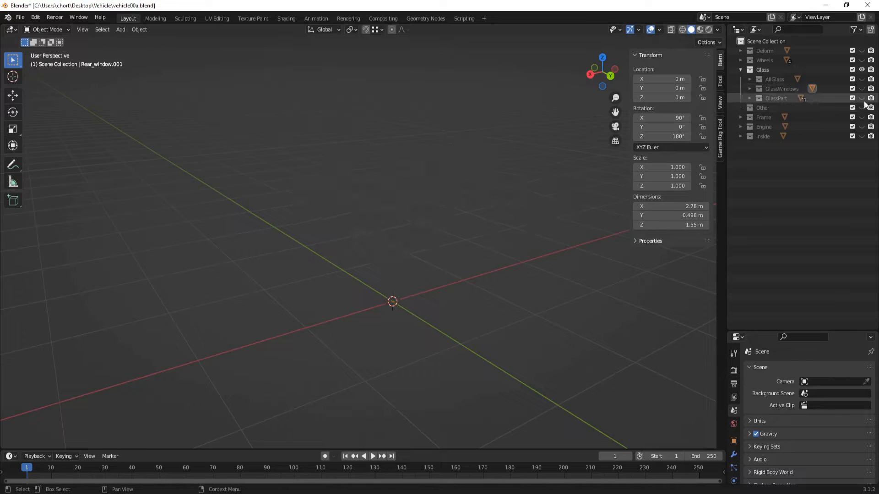
# Show the GlassPart subcollection, inspect its windshield, headlight and side window pieces individually, and hide GlassPart and Glass.
pyautogui.click(861, 98)
pyautogui.click(397, 220)
pyautogui.click(338, 222)
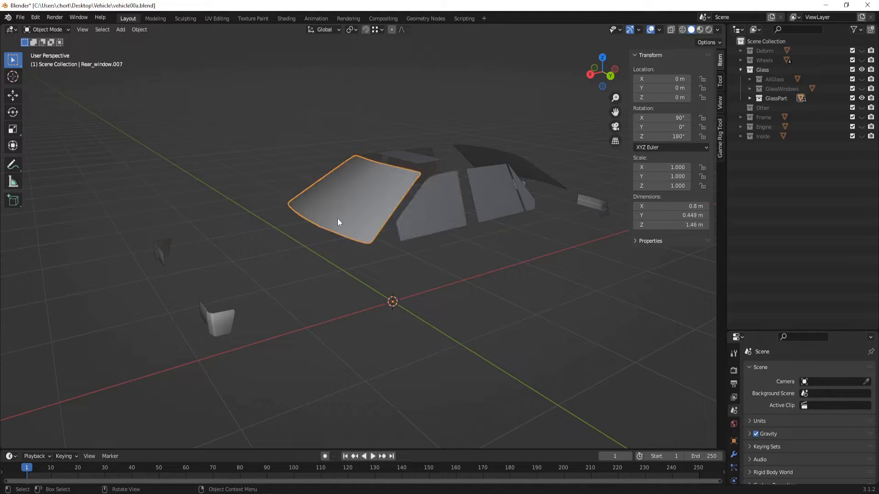
pyautogui.click(215, 318)
pyautogui.click(162, 250)
pyautogui.click(504, 192)
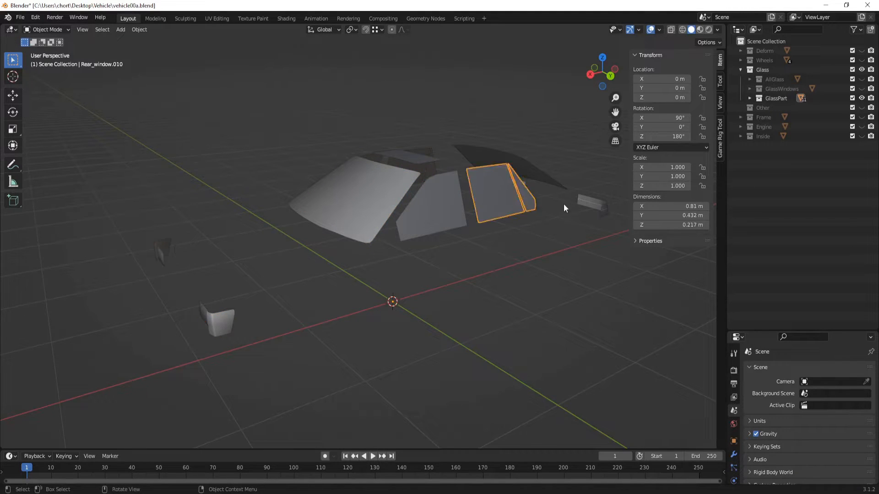
pyautogui.click(556, 233)
pyautogui.click(862, 98)
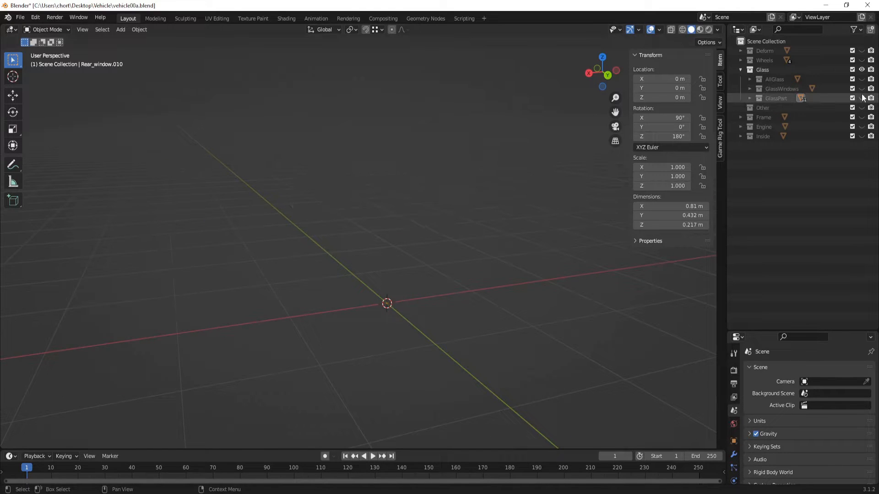
pyautogui.click(862, 69)
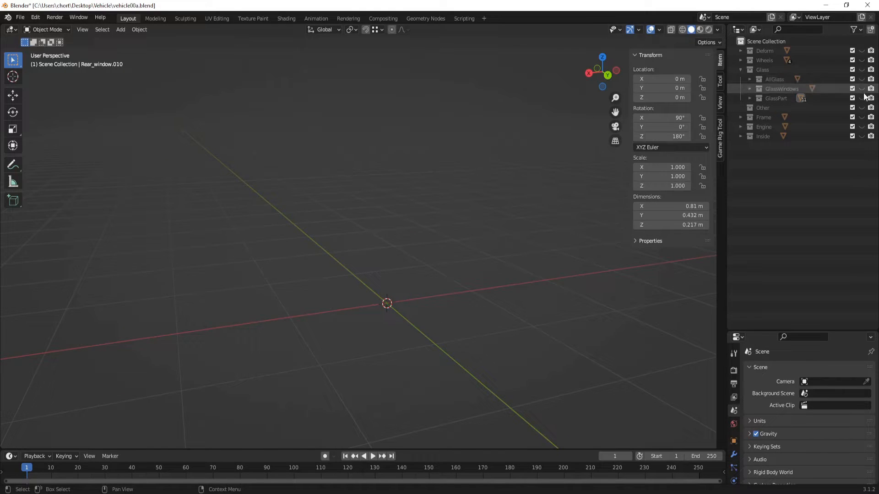
# Show the Frame collection, select its mesh to inspect the bare body shell, and hide the collection again.
pyautogui.click(861, 118)
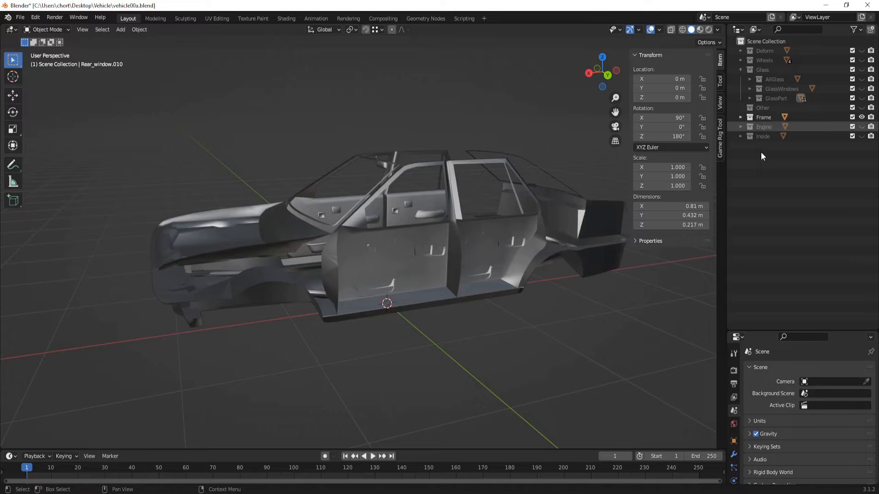
pyautogui.click(418, 257)
pyautogui.moveTo(417, 257); pyautogui.dragTo(397, 259, button='middle')
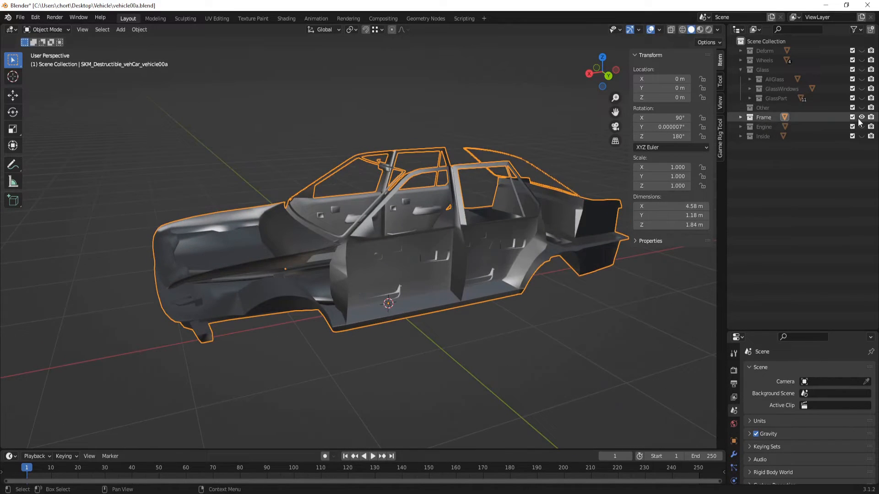
pyautogui.click(862, 118)
# Show the Engine and Inside collections one after the other, inspect the engine, seats and dashboard, and hide each again.
pyautogui.click(862, 126)
pyautogui.click(785, 127)
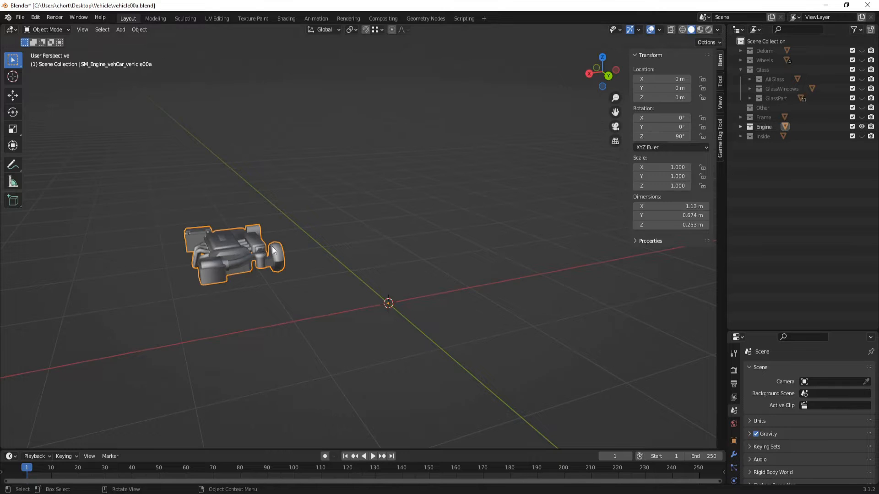
pyautogui.click(862, 126)
pyautogui.click(862, 136)
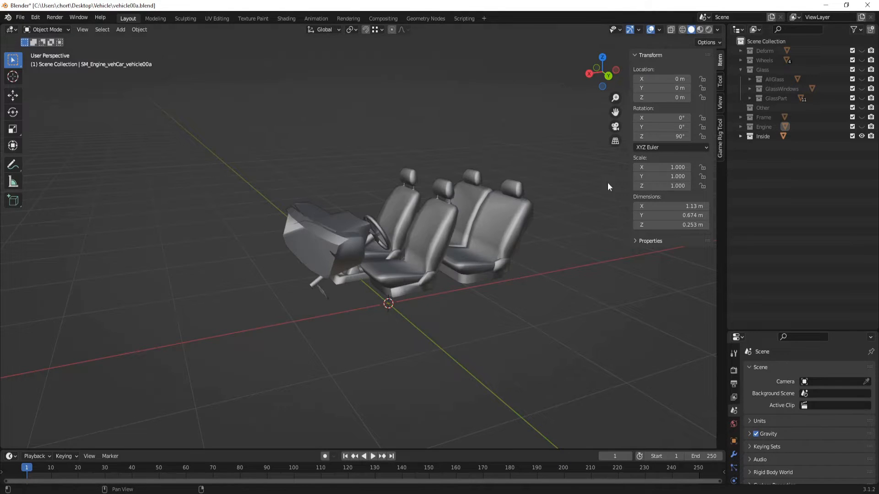
pyautogui.click(371, 240)
pyautogui.moveTo(371, 238); pyautogui.dragTo(391, 248, button='middle')
pyautogui.click(862, 136)
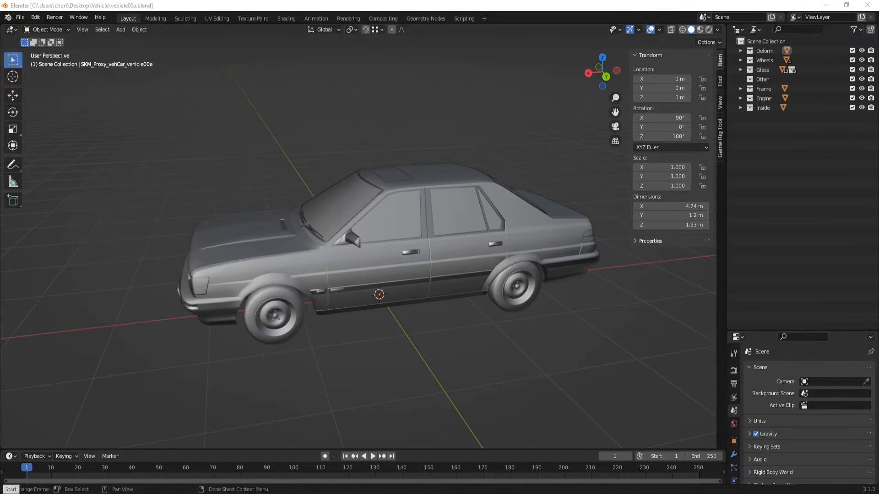
# Launch a second Blender instance and delete the default camera, cube and light.
pyautogui.press('super')
pyautogui.write('blend')
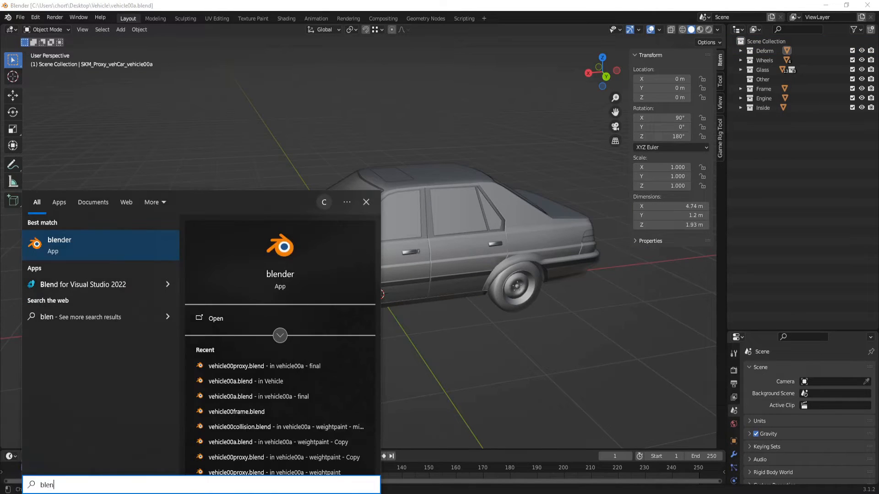
pyautogui.press('Return')
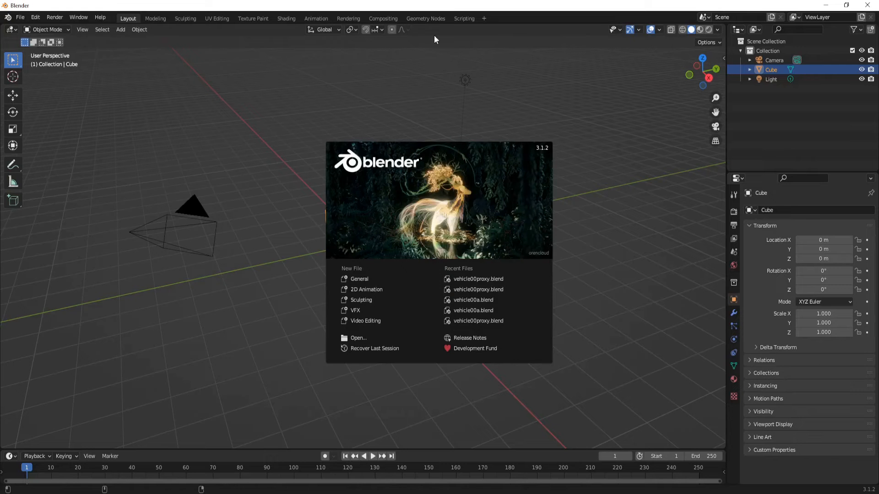
pyautogui.click(375, 103)
pyautogui.moveTo(570, 329); pyautogui.dragTo(64, 34)
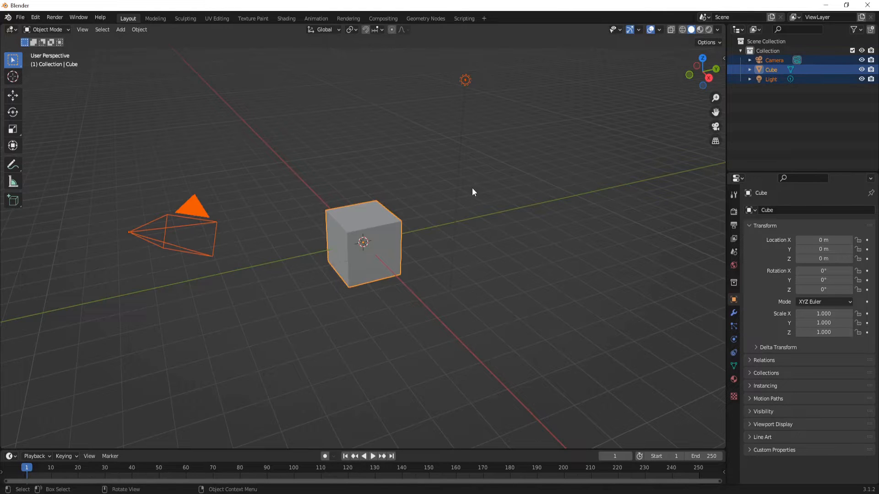
pyautogui.press('Delete')
# Save the empty scene as vehicle00Proxy.blend in the Vehicle folder.
pyautogui.hotkey('ctrl', 's')
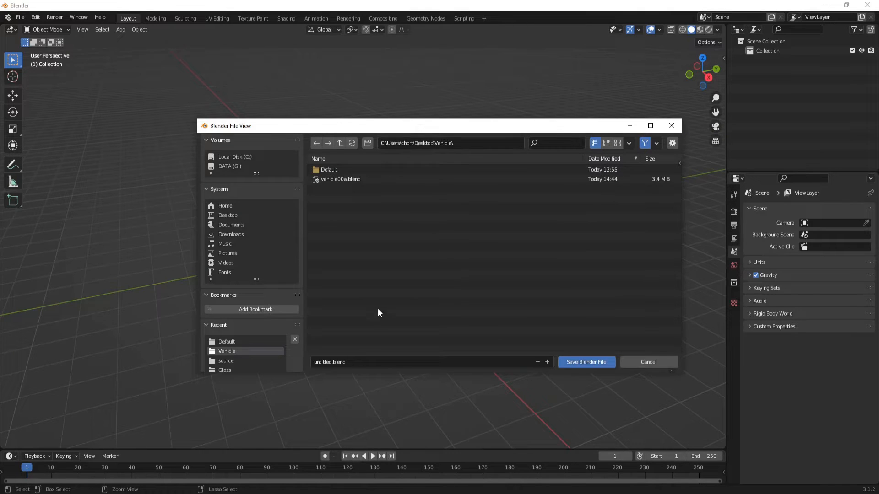
pyautogui.click(366, 359)
pyautogui.write('vehicle00Proxy')
pyautogui.press('Return')
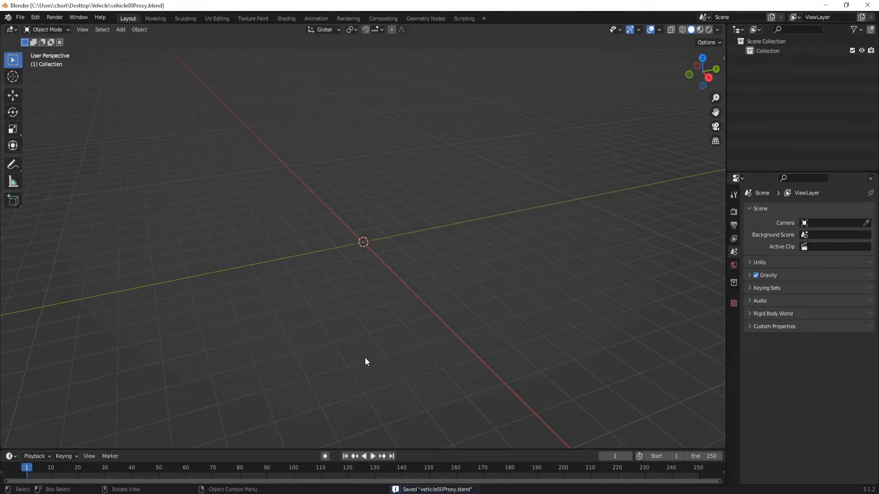
# Import SKM_Proxy_vehCar_vehicle03.FBX from the Default folder with the default import settings.
pyautogui.click(20, 17)
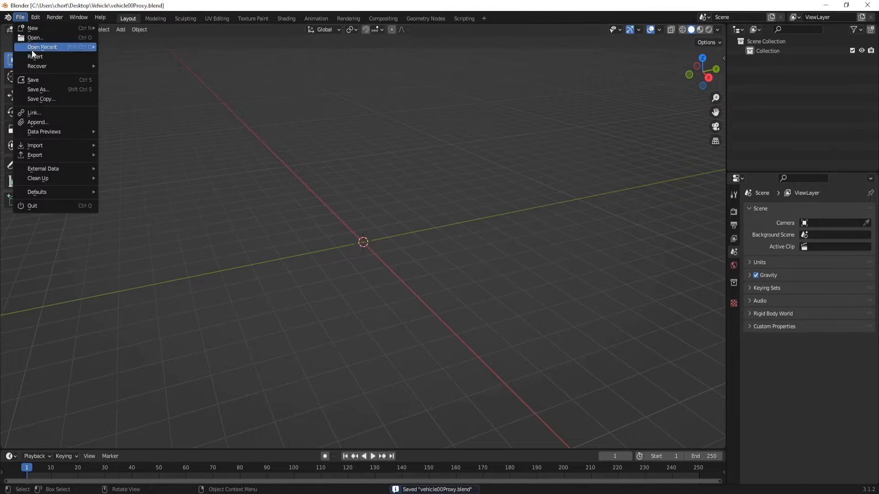
pyautogui.moveTo(52, 147)
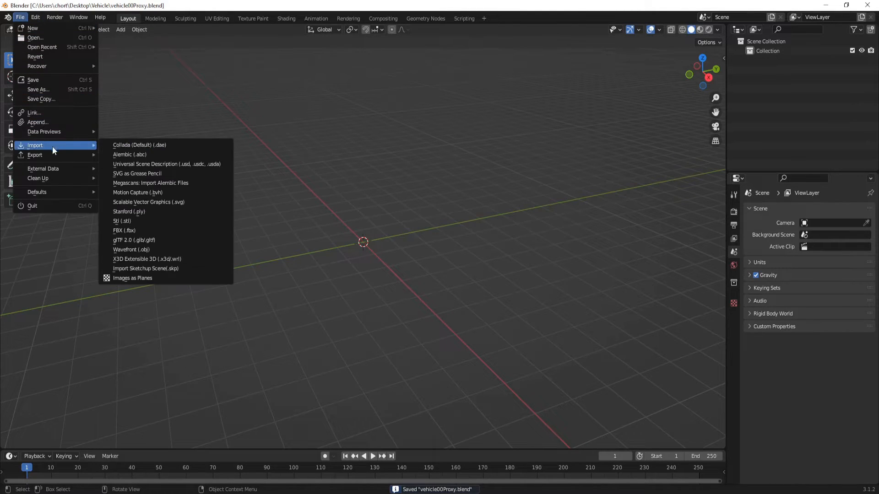
pyautogui.click(138, 231)
pyautogui.doubleClick(359, 168)
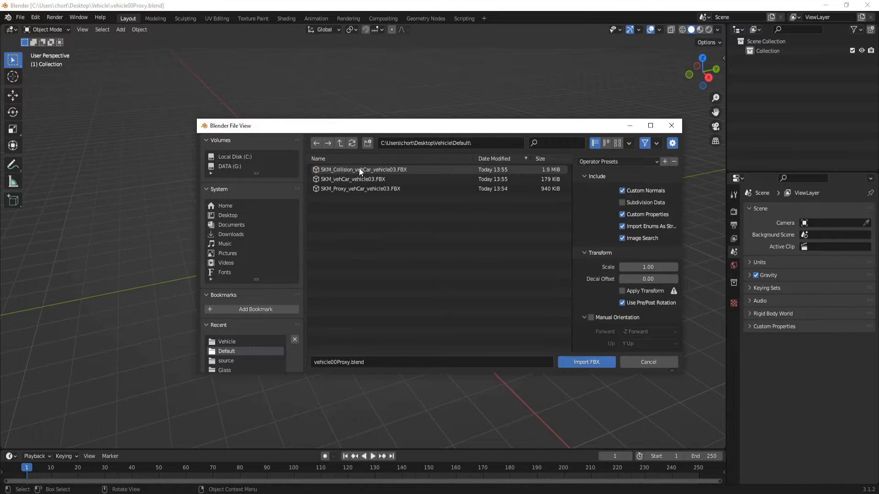
pyautogui.doubleClick(380, 188)
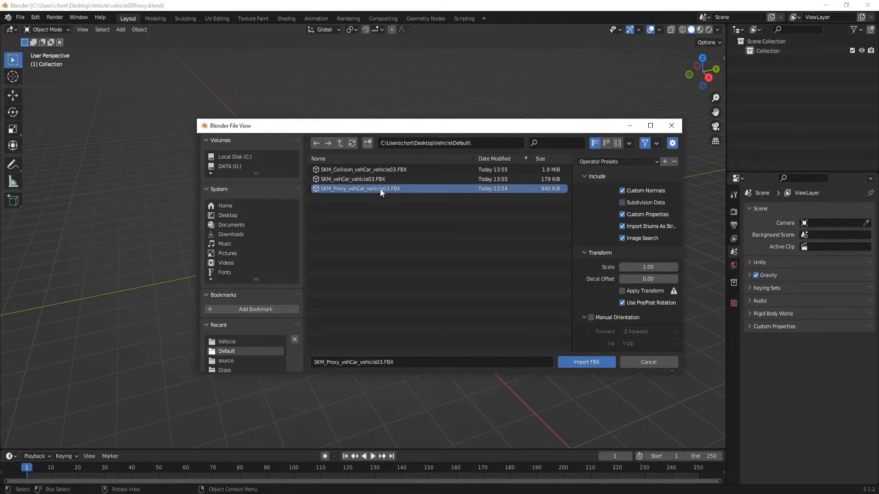
# Examine the bone directions of the imported proxy car and delete the imported objects.
pyautogui.scroll(5, 367, 197)
pyautogui.moveTo(435, 186); pyautogui.dragTo(384, 188, button='middle')
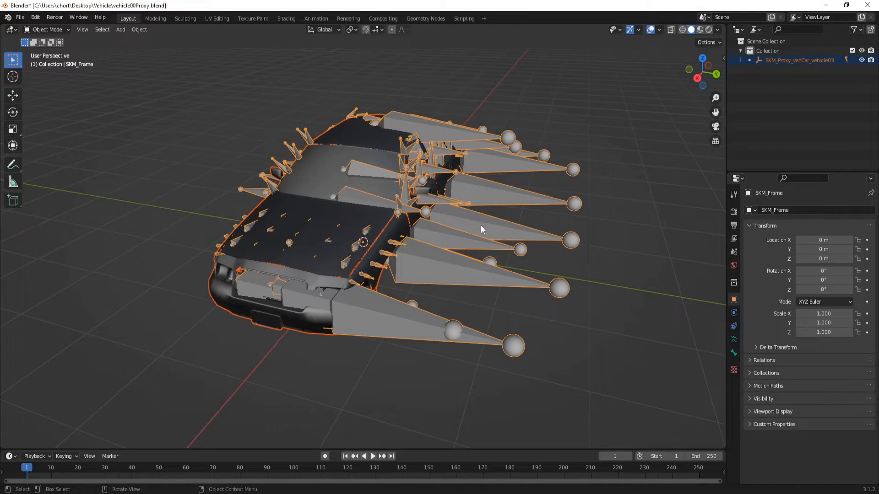
pyautogui.moveTo(496, 230); pyautogui.dragTo(515, 240, button='middle')
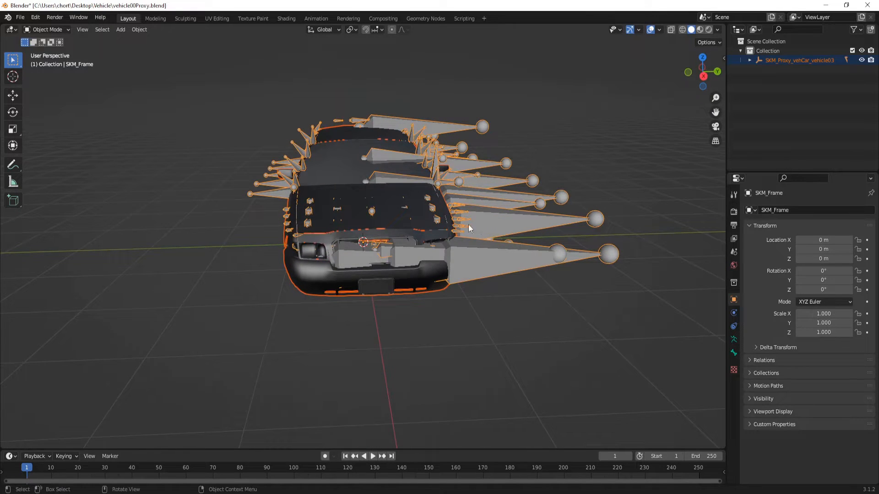
pyautogui.moveTo(429, 229); pyautogui.dragTo(390, 213, button='middle')
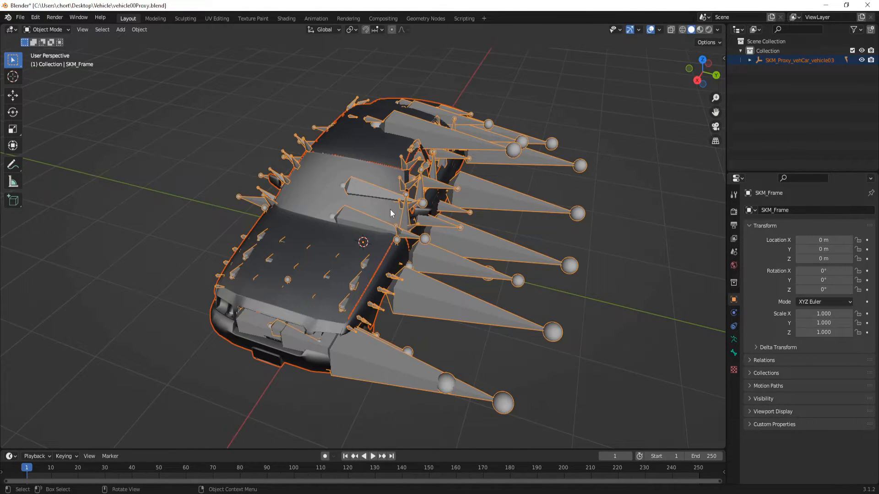
pyautogui.press('Delete')
# Import SKM_Proxy_vehCar_vehicle03.FBX with the armature's primary bone axis set to X Axis and the secondary bone axis to -Y Axis.
pyautogui.click(20, 17)
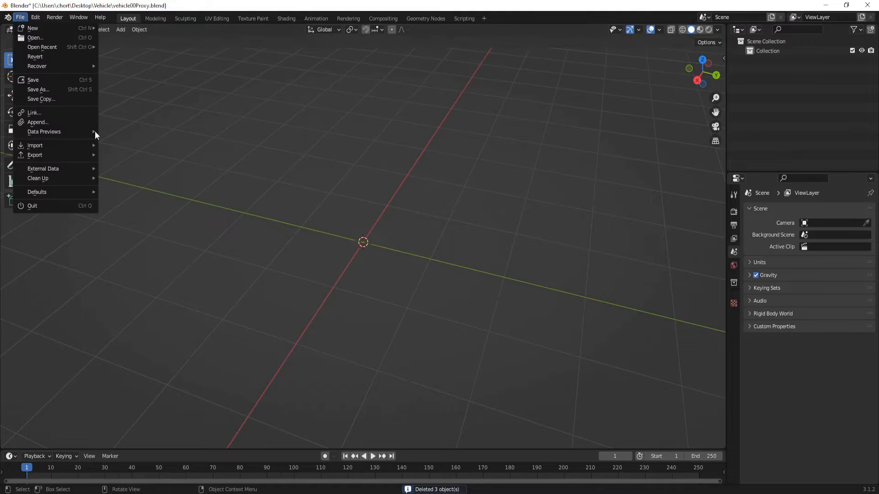
pyautogui.moveTo(90, 146)
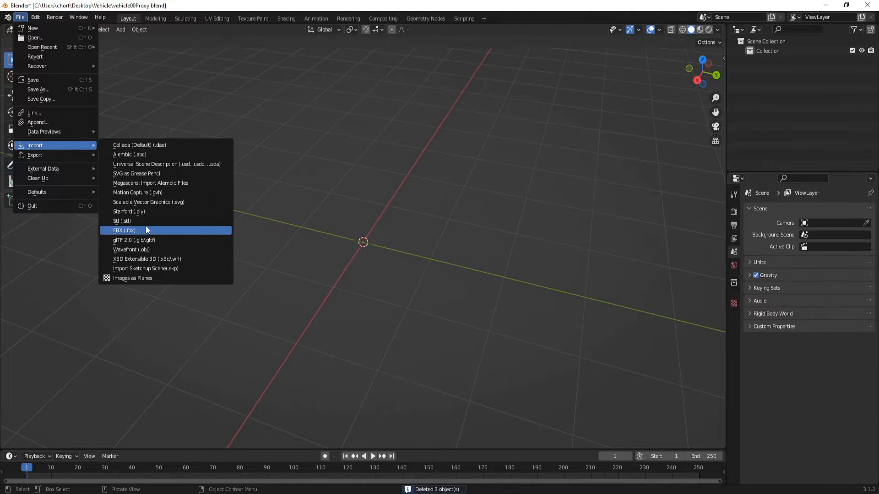
pyautogui.click(146, 230)
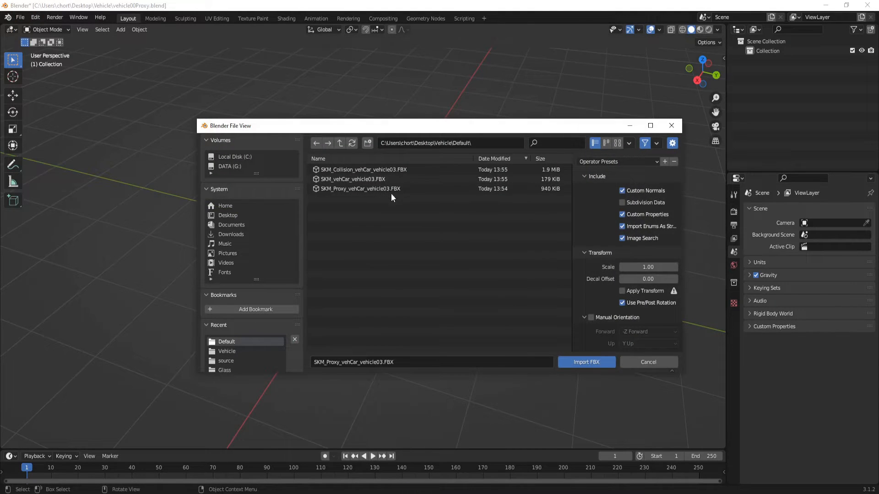
pyautogui.click(366, 188)
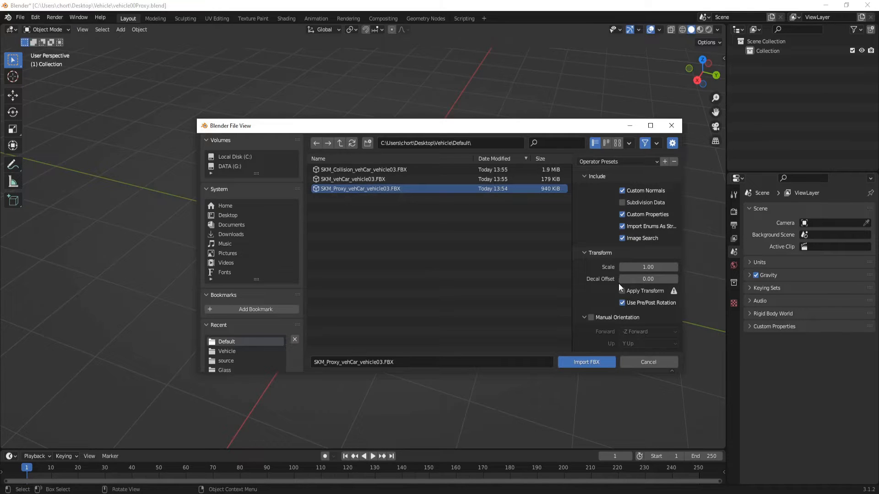
pyautogui.scroll(-2, 619, 283)
pyautogui.click(598, 347)
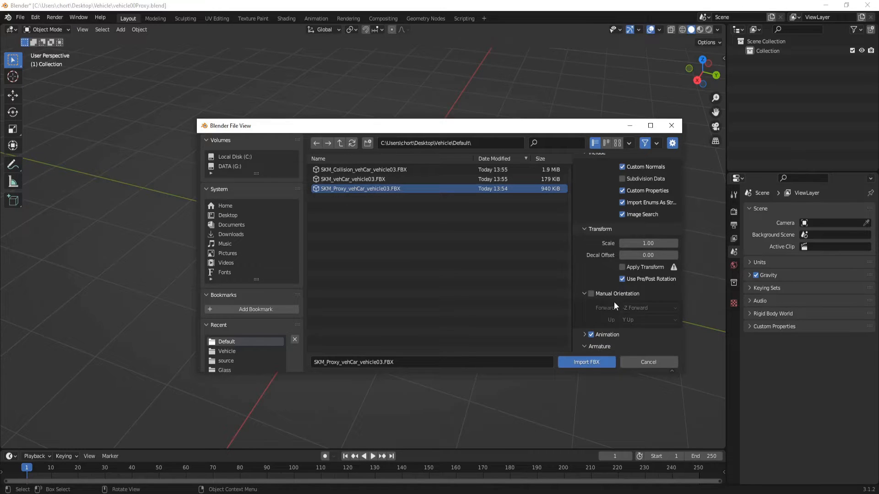
pyautogui.scroll(-5, 614, 301)
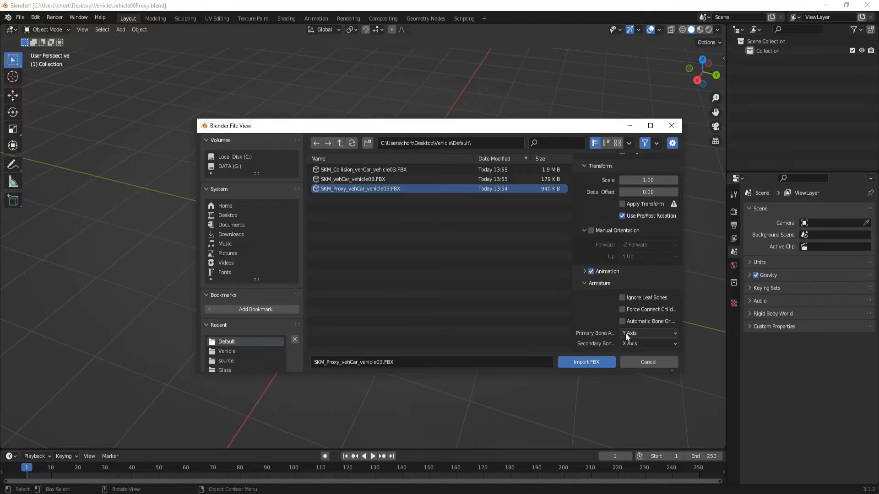
pyautogui.click(625, 333)
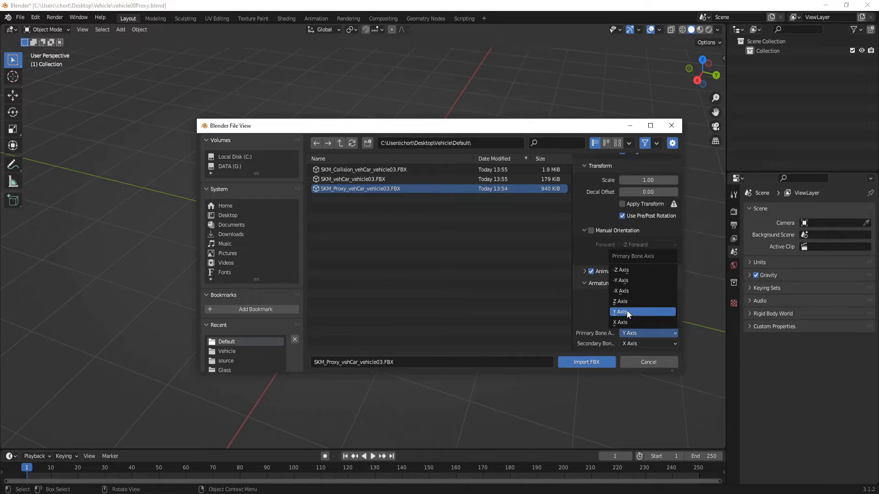
pyautogui.click(628, 322)
pyautogui.click(630, 342)
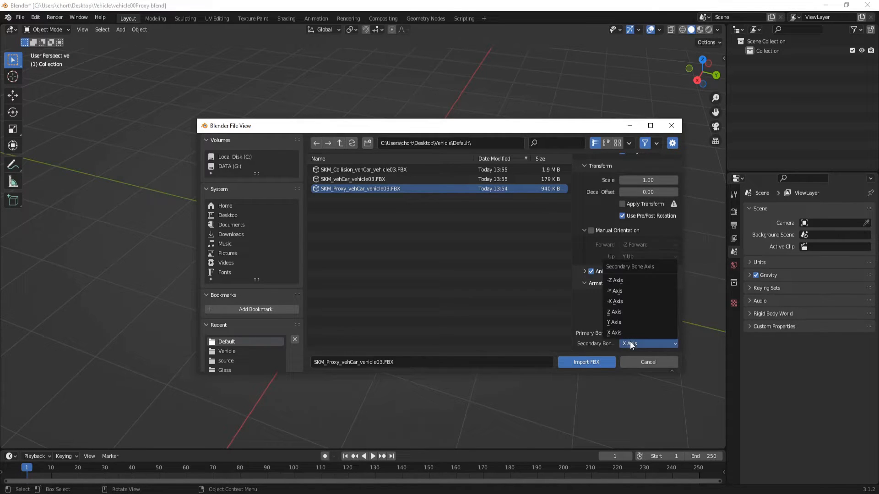
pyautogui.click(628, 292)
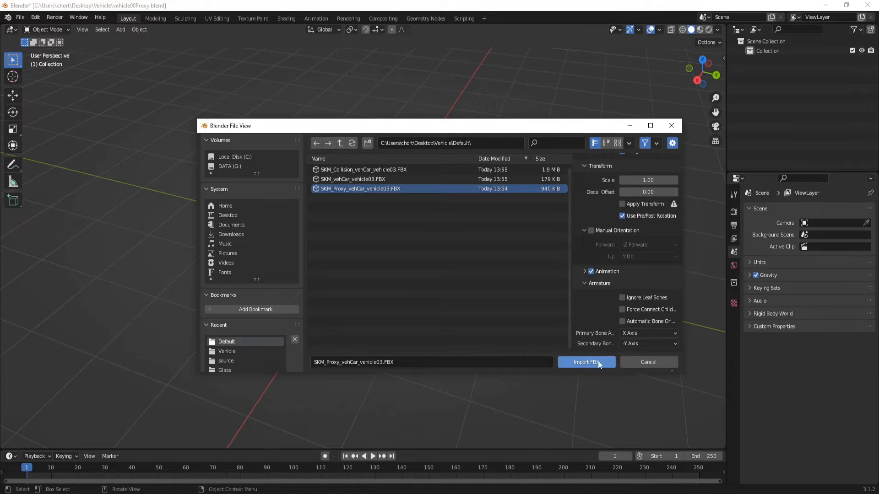
pyautogui.click(586, 361)
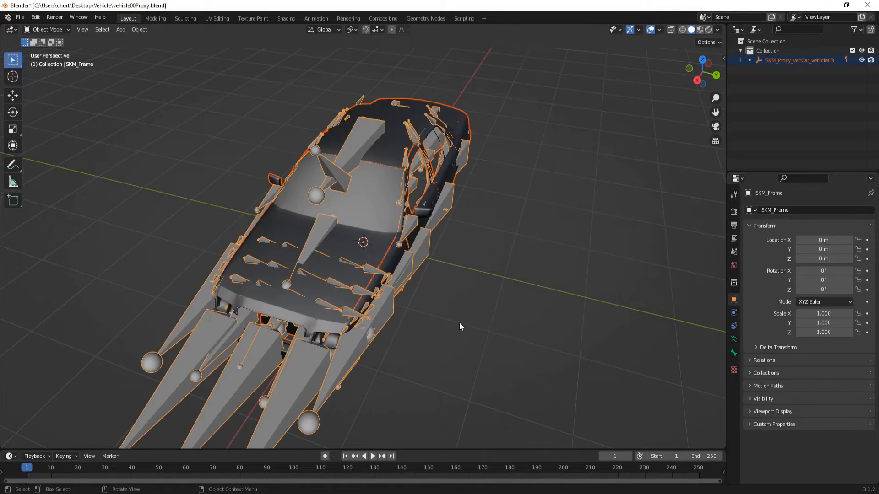
# Deselect everything and examine the bone orientation of the imported proxy car.
pyautogui.moveTo(420, 287); pyautogui.dragTo(422, 273, button='middle')
pyautogui.click(407, 251)
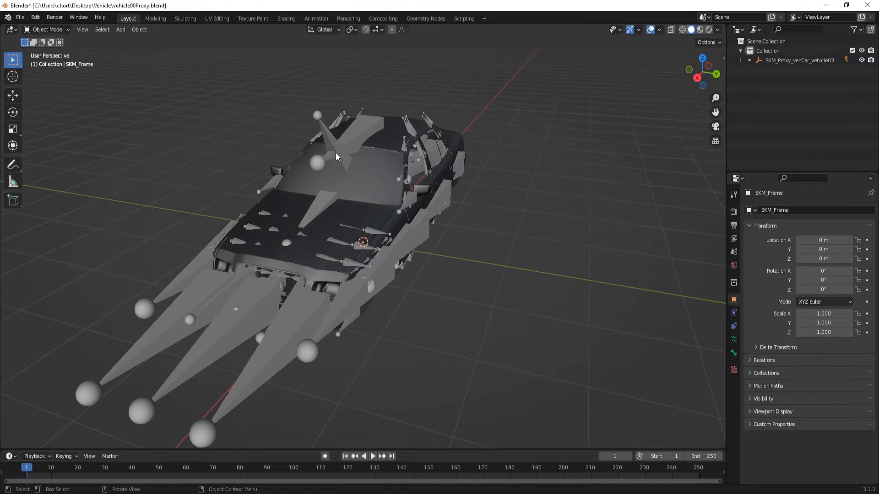
pyautogui.moveTo(380, 234); pyautogui.dragTo(388, 276, button='middle')
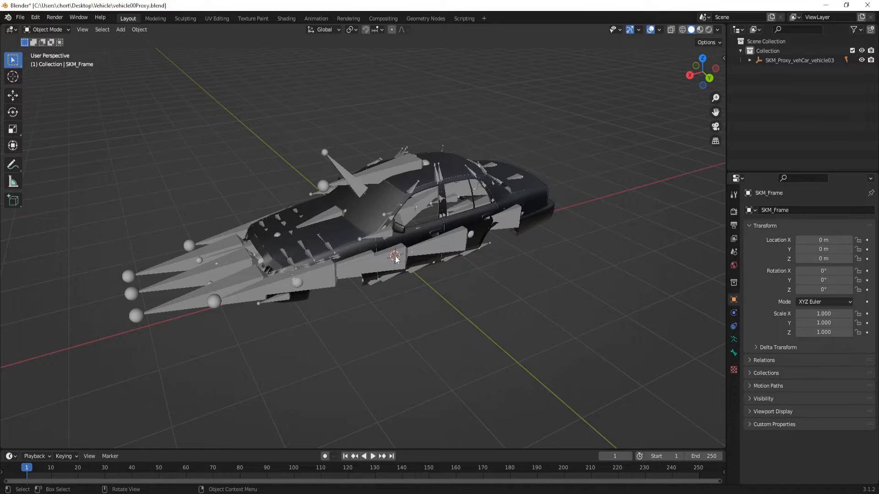
# Add a new collection under the Scene Collection and name it Proxy.
pyautogui.click(771, 44)
pyautogui.rightClick(771, 45)
pyautogui.click(771, 45)
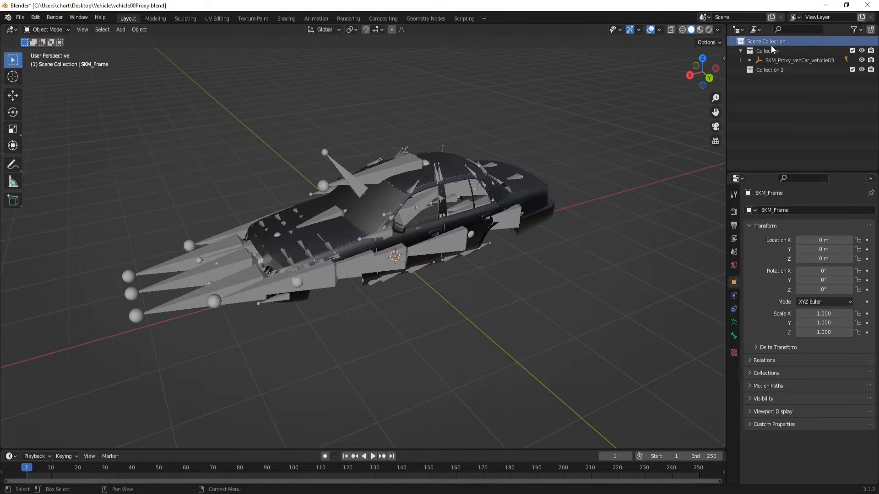
pyautogui.doubleClick(771, 71)
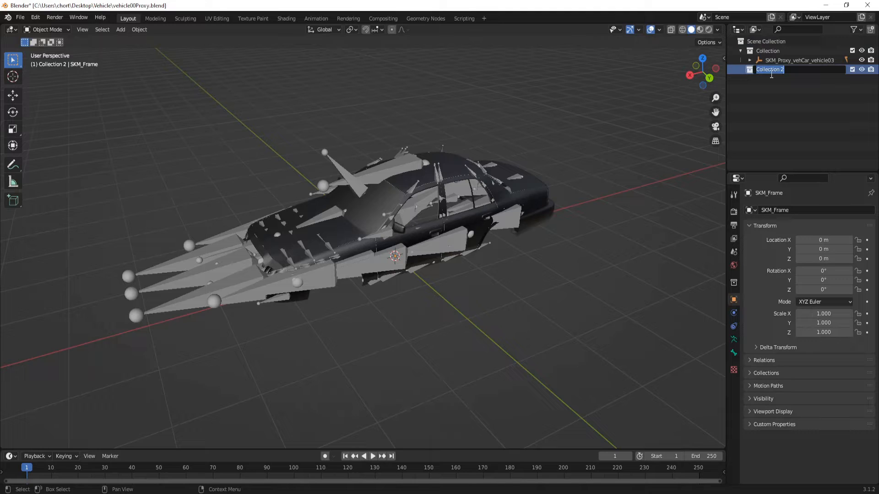
pyautogui.write('Proxy')
pyautogui.press('Return')
pyautogui.moveTo(357, 316); pyautogui.dragTo(331, 330, button='middle')
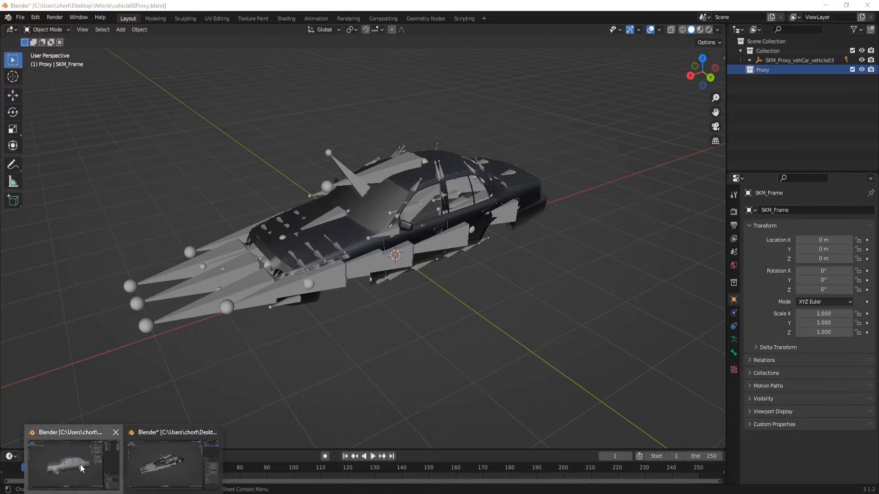
# Switch to the vehicle00a Blender window, isolate the Deform collection, and copy its selected car body mesh.
pyautogui.click(81, 464)
pyautogui.click(250, 246)
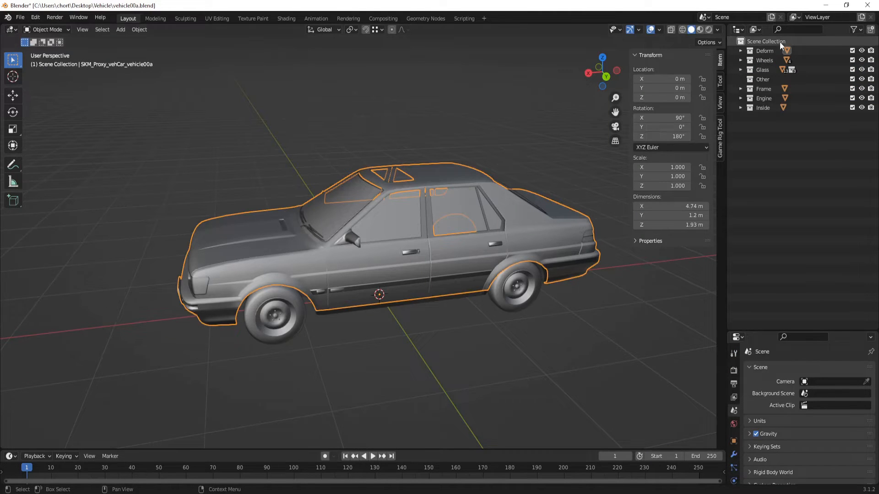
pyautogui.keyDown('ctrl'); pyautogui.click(862, 50); pyautogui.keyUp('ctrl')
pyautogui.moveTo(408, 174); pyautogui.dragTo(392, 236, button='middle')
pyautogui.hotkey('ctrl', 'c')
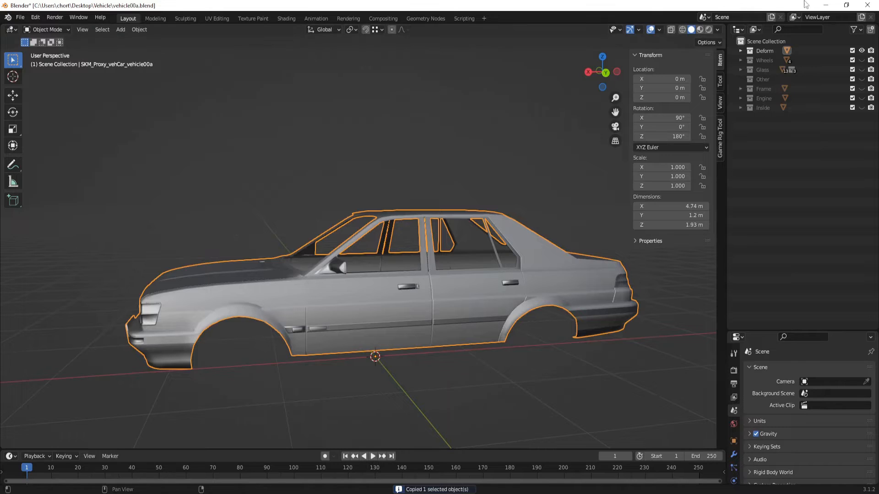
# Switch to the vehicle00Proxy Blender window and paste the copied car body mesh into the Proxy collection.
pyautogui.click(826, 5)
pyautogui.click(775, 70)
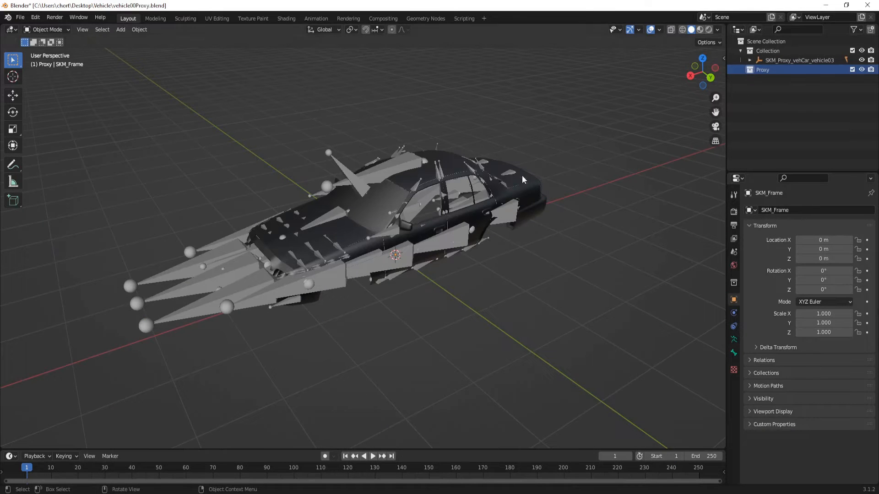
pyautogui.hotkey('ctrl', 'v')
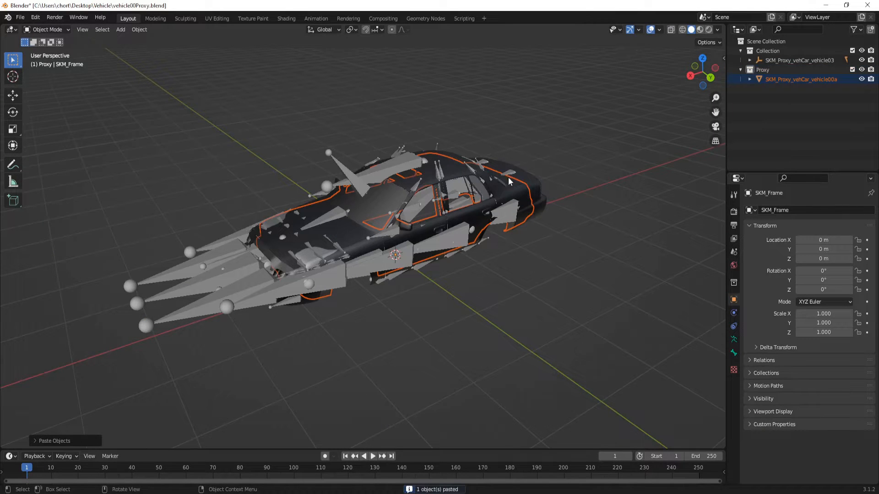
pyautogui.click(562, 194)
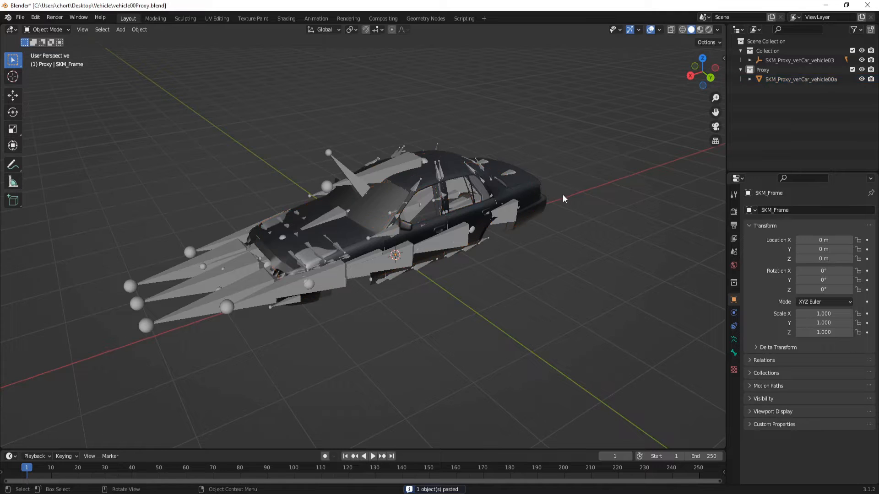
# Add another new collection under the Scene Collection and name it Empty.
pyautogui.click(786, 41)
pyautogui.rightClick(785, 41)
pyautogui.click(784, 48)
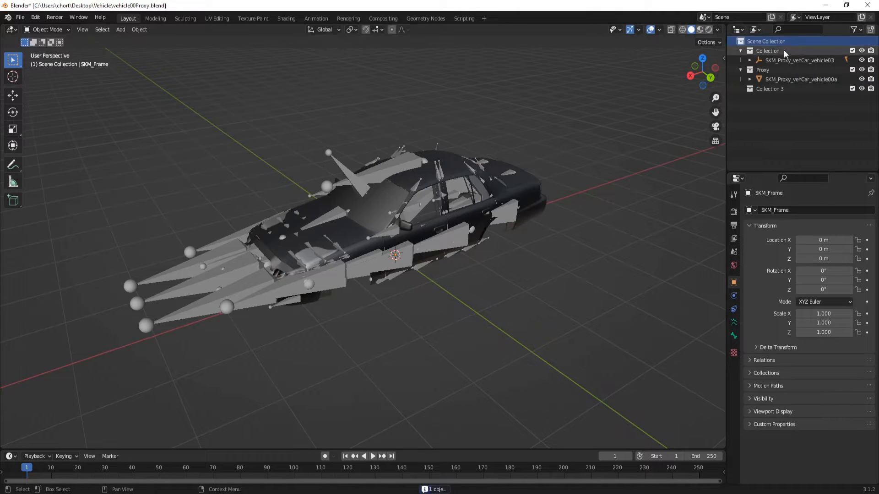
pyautogui.doubleClick(773, 88)
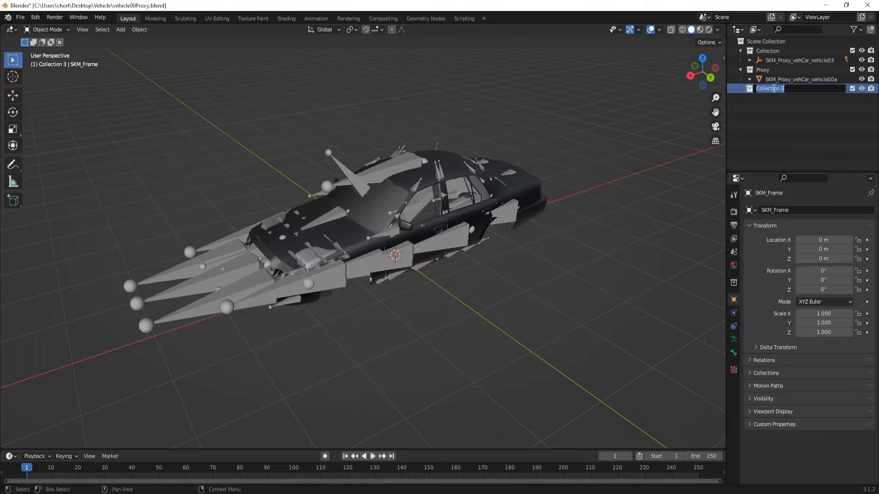
pyautogui.write('Empty')
pyautogui.press('Return')
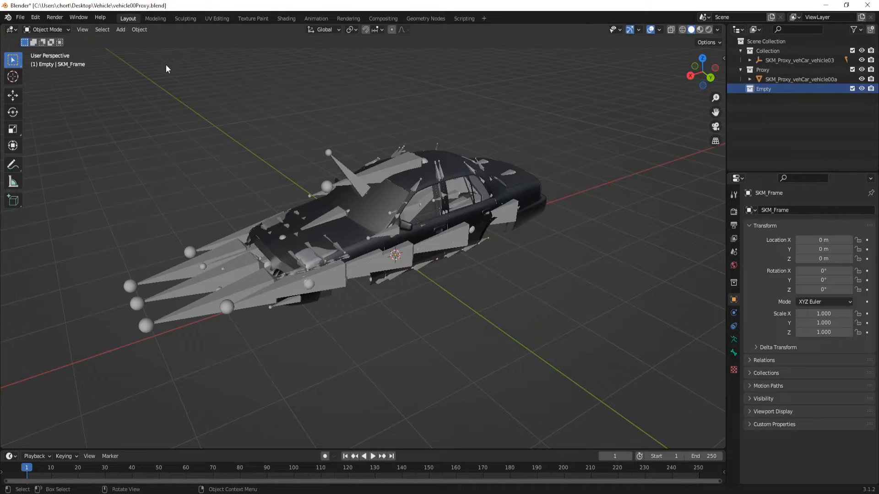
# Import SKM_vehCar_vehicle03.FBX into the Empty collection with primary bone axis X Axis and secondary bone axis -Y Axis.
pyautogui.click(20, 17)
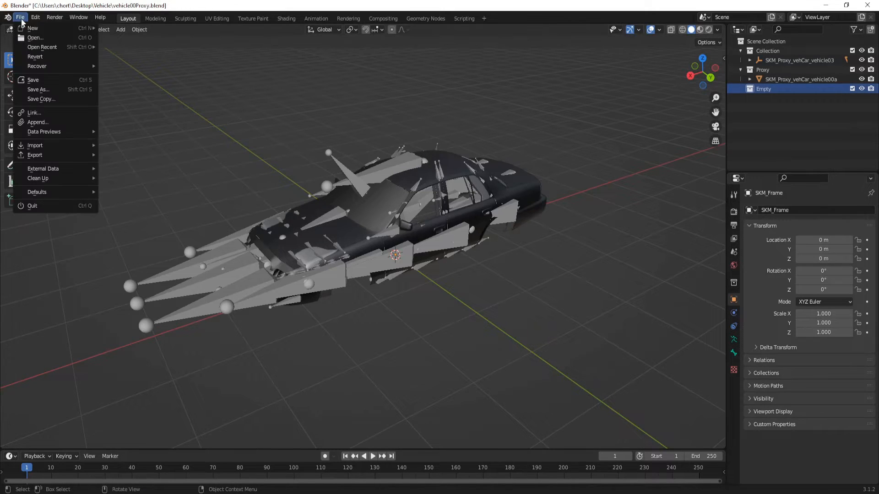
pyautogui.moveTo(91, 148)
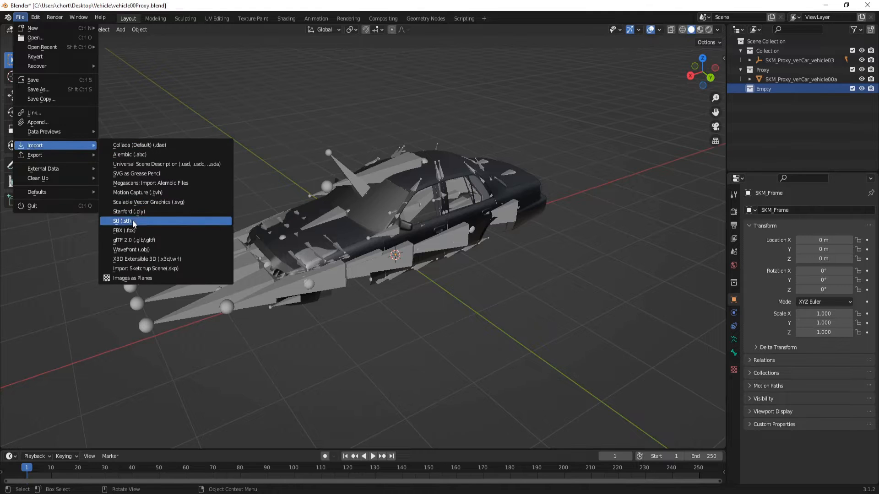
pyautogui.click(132, 230)
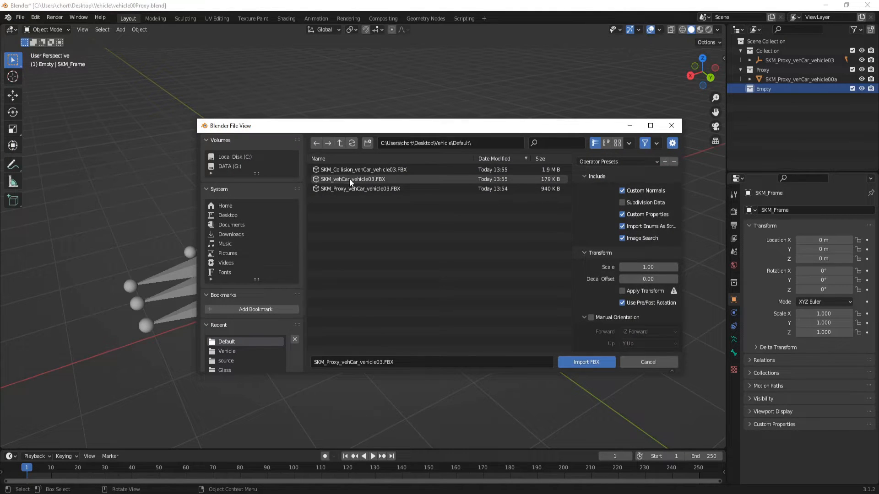
pyautogui.click(361, 179)
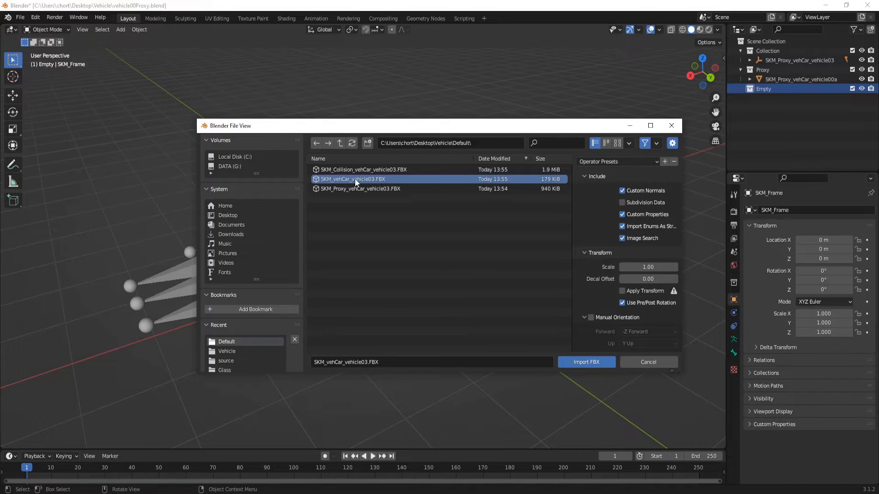
pyautogui.scroll(-2, 602, 298)
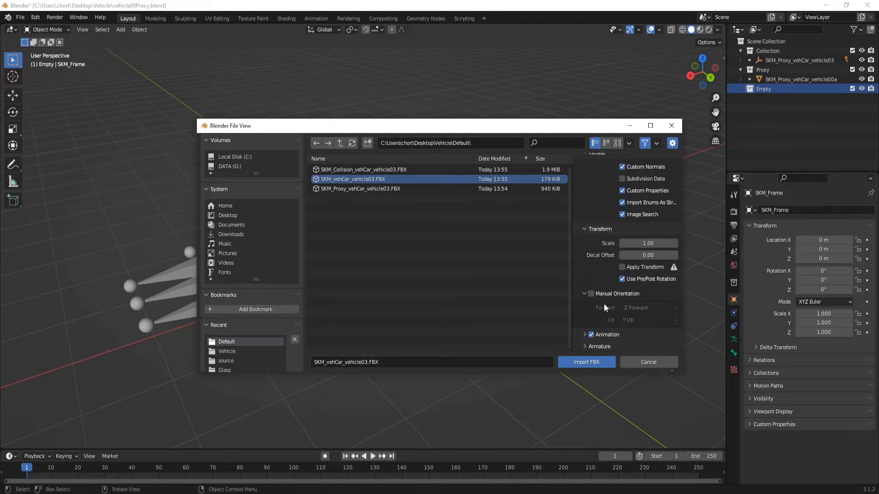
pyautogui.click(599, 346)
pyautogui.scroll(-5, 614, 293)
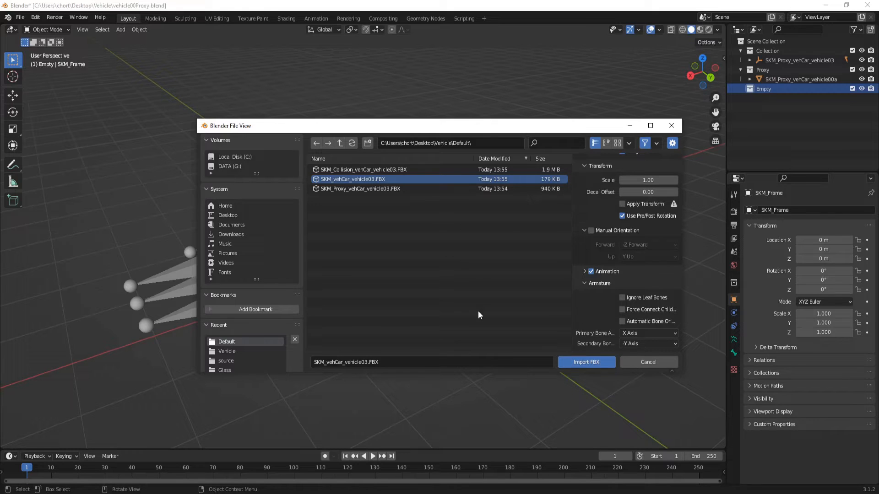
pyautogui.click(588, 362)
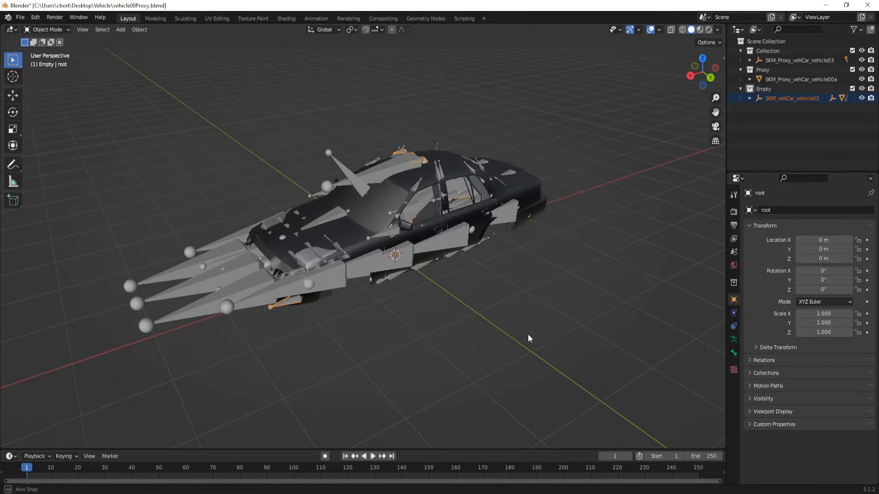
pyautogui.click(528, 334)
pyautogui.moveTo(528, 334); pyautogui.dragTo(542, 218, button='middle')
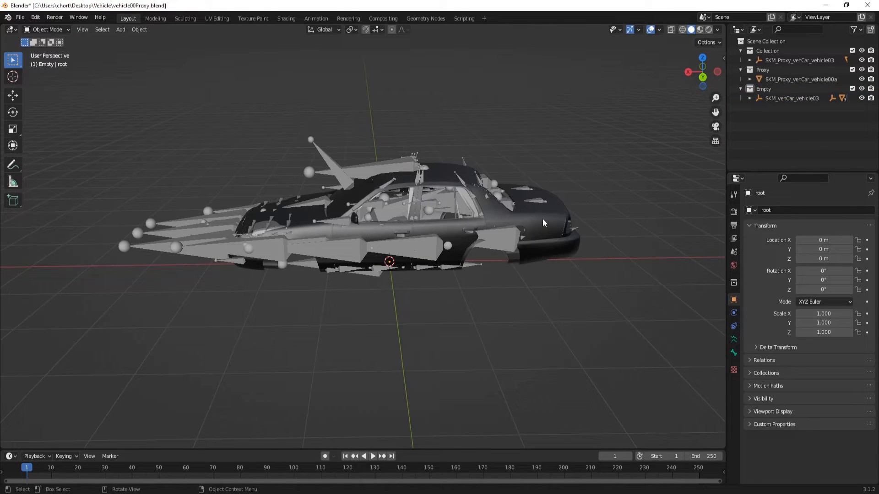
# Hide the reference car mesh parented under SKM_Frame, leaving its skeleton and the custom body visible.
pyautogui.click(750, 61)
pyautogui.click(758, 70)
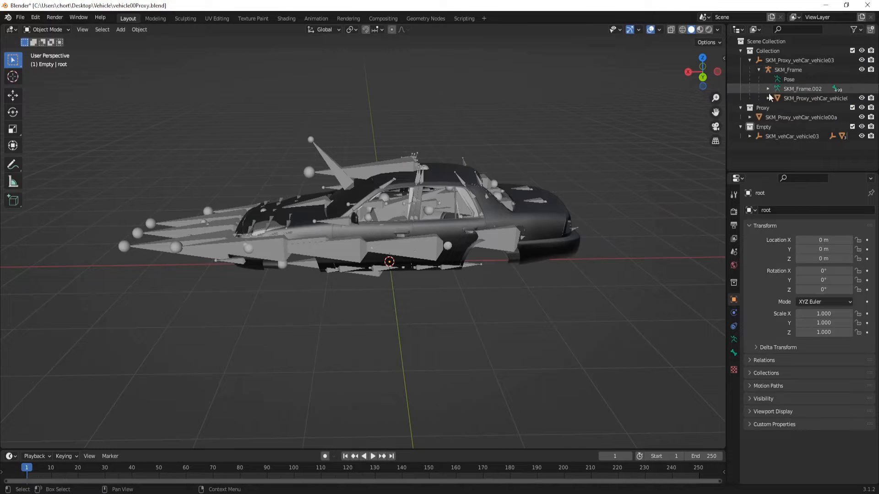
pyautogui.click(861, 99)
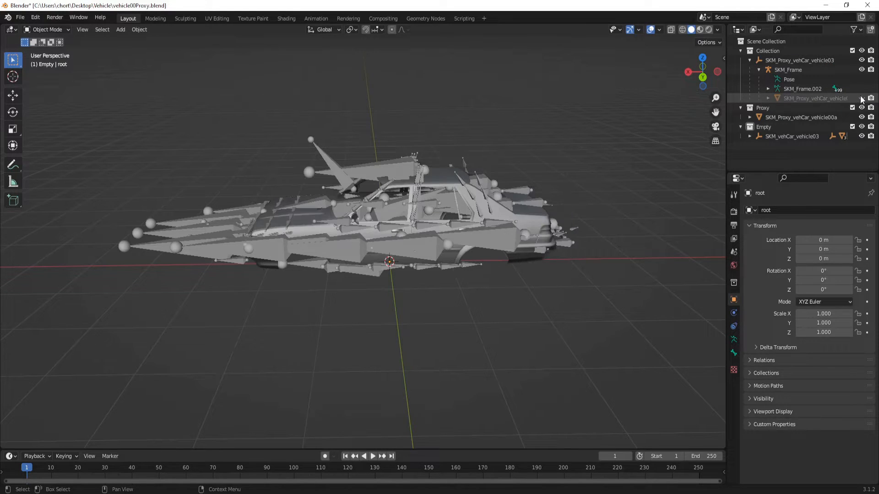
pyautogui.moveTo(614, 204); pyautogui.dragTo(360, 271, button='middle')
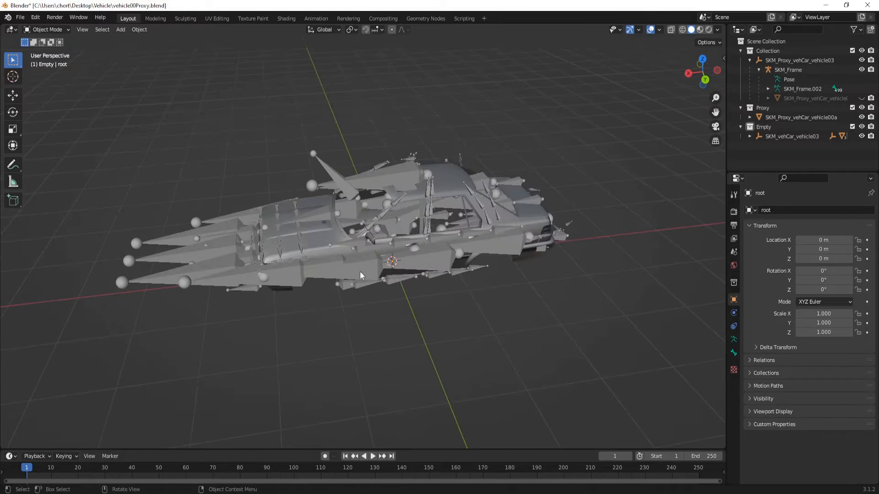
# Select the SKM_Frame armature and enter Edit Mode on it in back orthographic view with X-ray enabled.
pyautogui.click(213, 198)
pyautogui.moveTo(481, 221); pyautogui.dragTo(473, 219, button='middle')
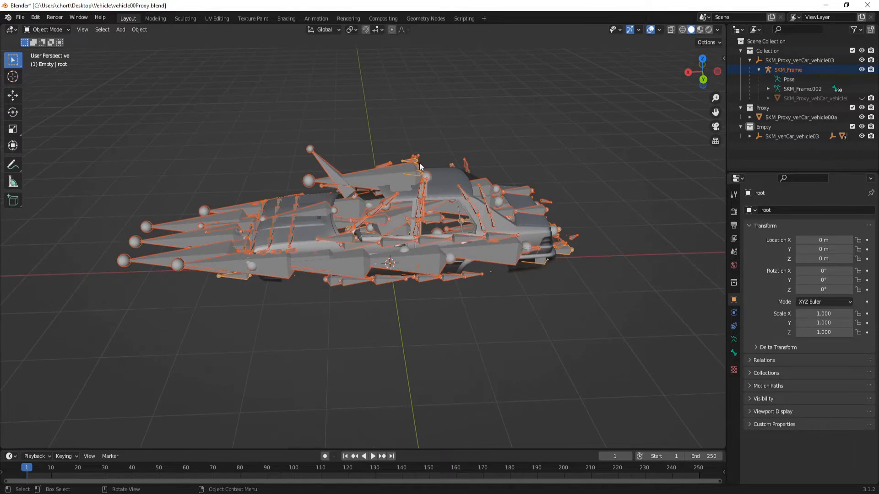
pyautogui.click(703, 79)
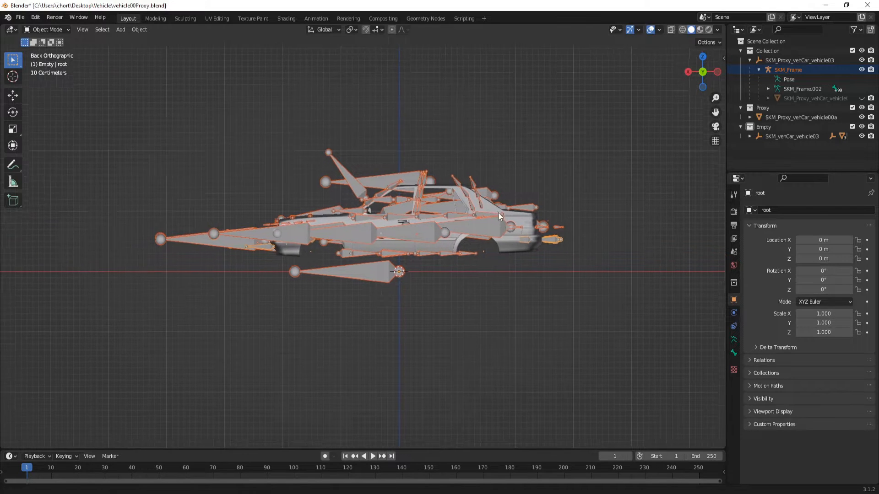
pyautogui.scroll(2, 502, 227)
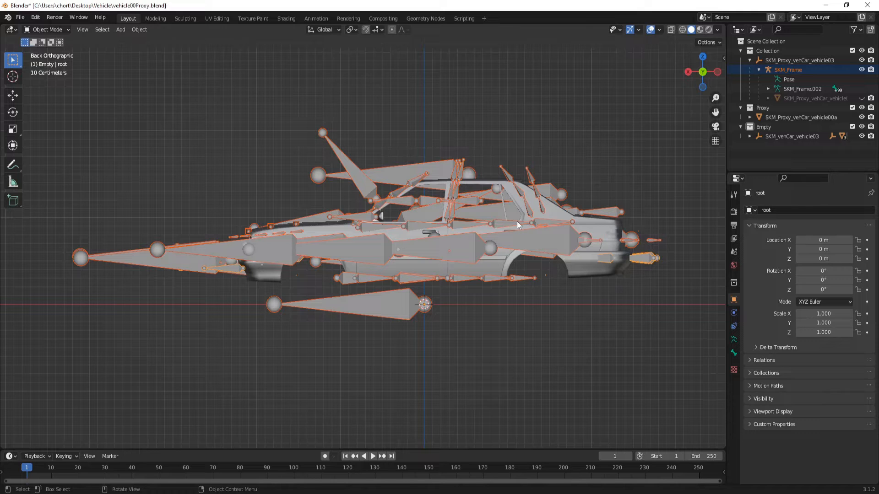
pyautogui.moveTo(542, 142); pyautogui.dragTo(392, 82)
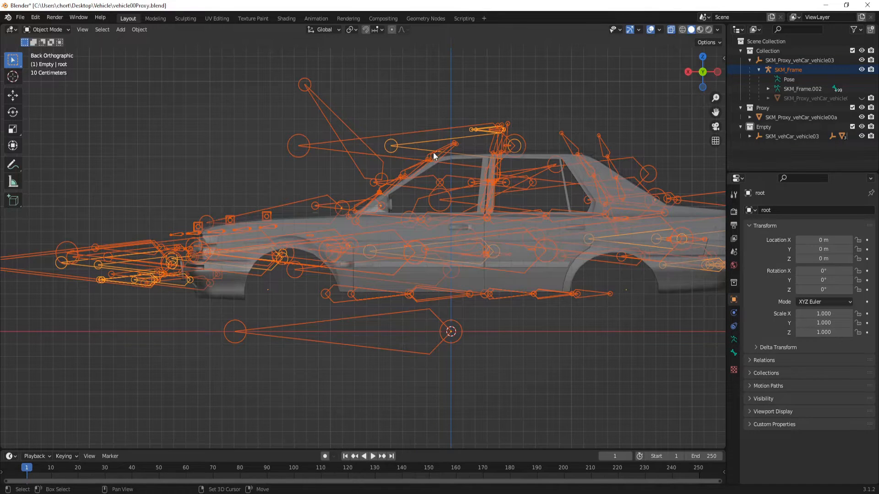
pyautogui.keyDown('shift'); pyautogui.moveTo(446, 164); pyautogui.dragTo(379, 177, button='middle'); pyautogui.keyUp('shift')
pyautogui.scroll(-1, 383, 179)
pyautogui.press('Tab')
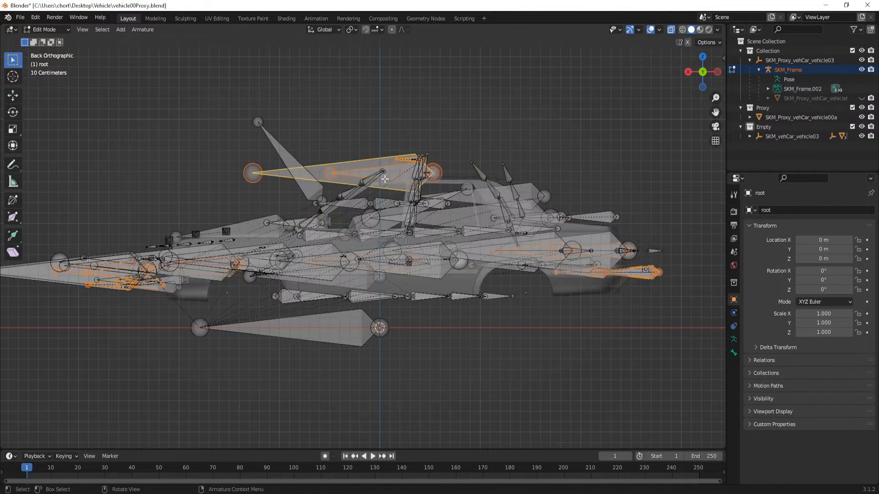
# Select all bones of the SKM_Frame armature and scale them to about 0.86 along the X axis.
pyautogui.press('b')
pyautogui.moveTo(670, 289); pyautogui.dragTo(4, 86)
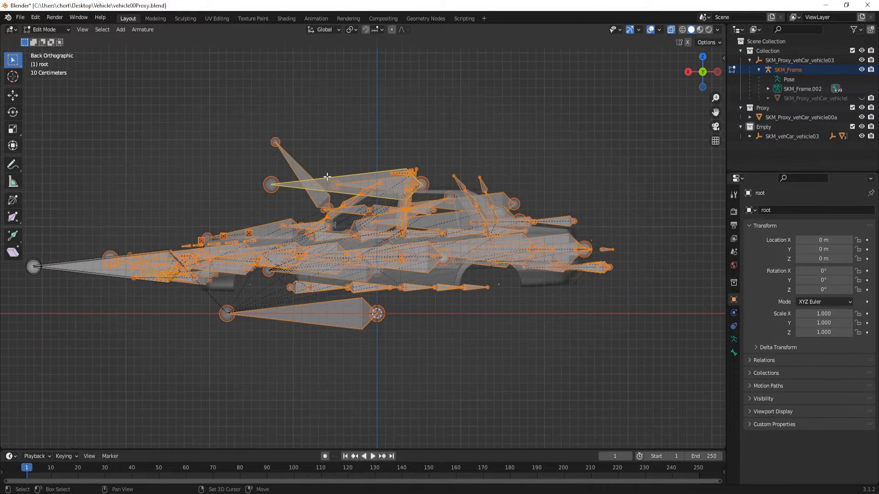
pyautogui.press('b')
pyautogui.press('Home')
pyautogui.moveTo(42, 195); pyautogui.dragTo(215, 300)
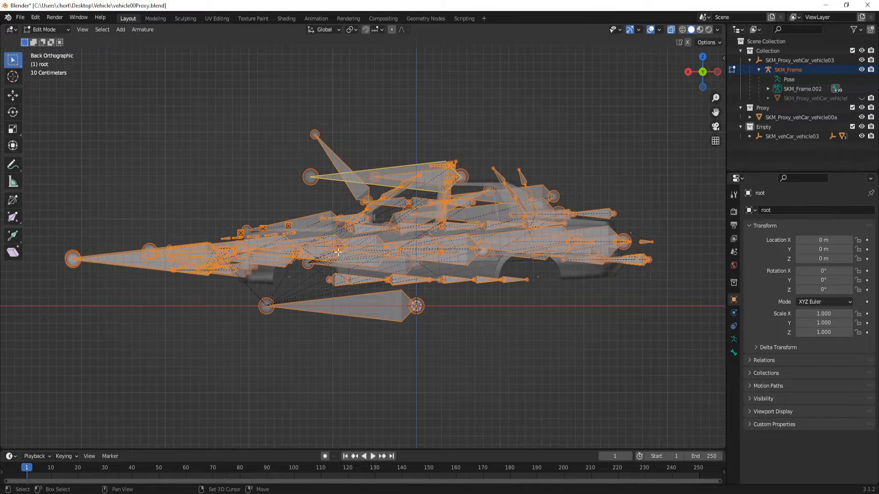
pyautogui.keyDown('shift'); pyautogui.moveTo(373, 246); pyautogui.dragTo(320, 274, button='middle'); pyautogui.keyUp('shift')
pyautogui.keyDown('shift'); pyautogui.moveTo(513, 223); pyautogui.dragTo(542, 219, button='middle'); pyautogui.keyUp('shift')
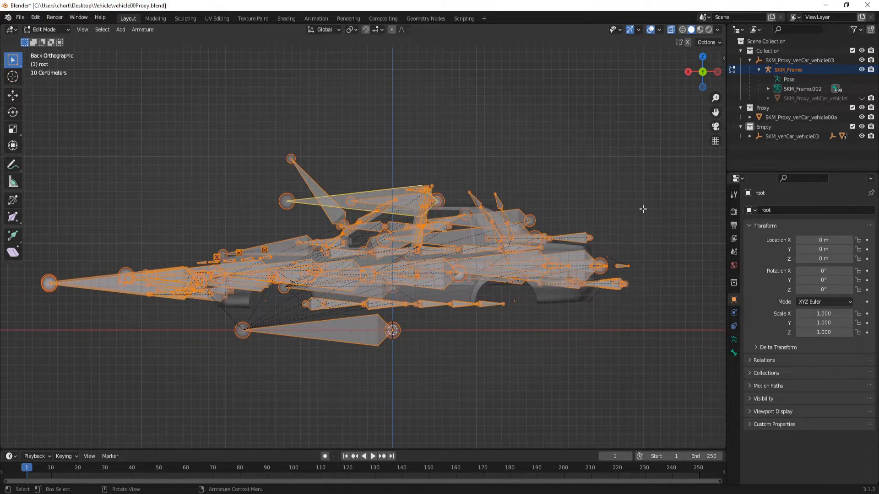
pyautogui.press('s')
pyautogui.press('x')
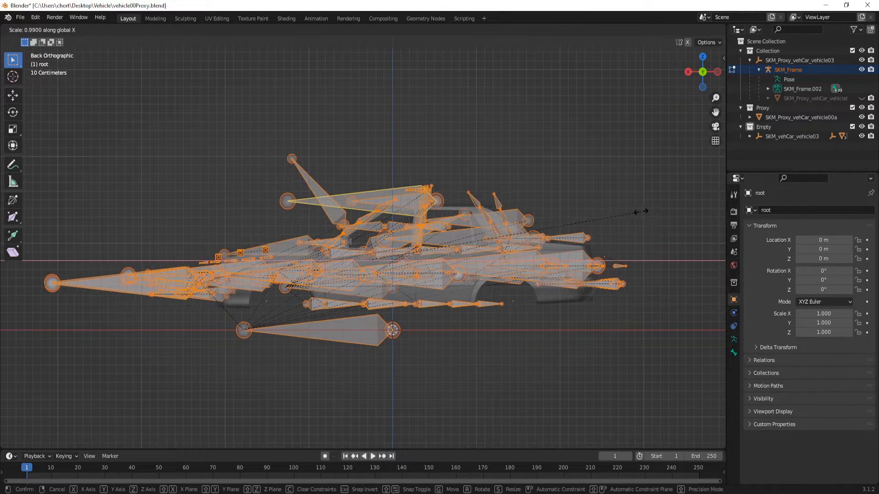
pyautogui.press('y')
pyautogui.press('x')
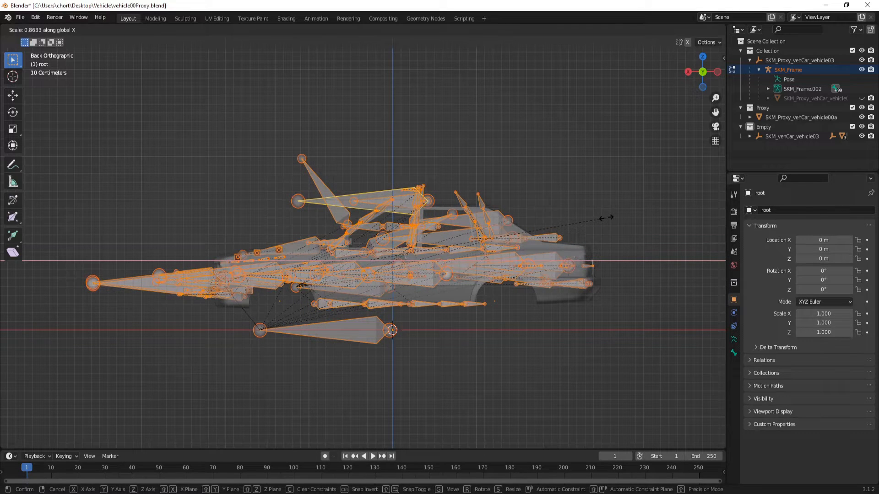
pyautogui.click(606, 218)
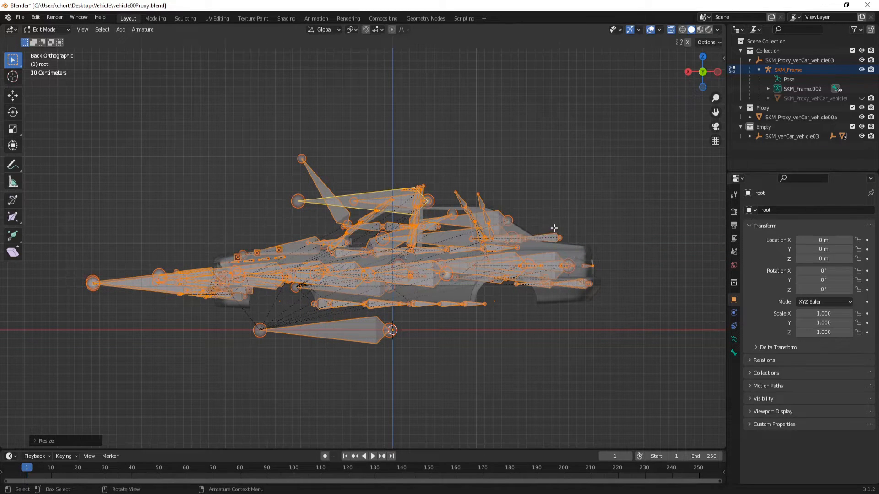
# Move all the bones about -0.06 m along the X axis, toward the rear of the car body.
pyautogui.press('g')
pyautogui.press('x')
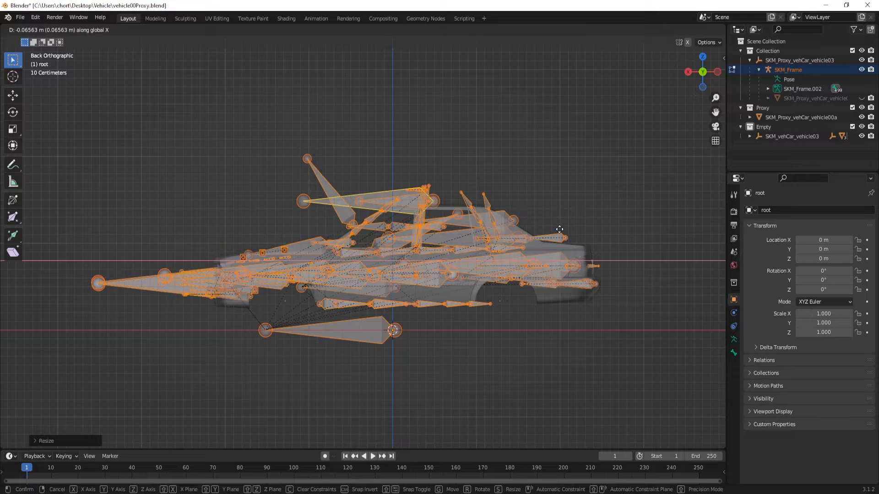
pyautogui.click(560, 229)
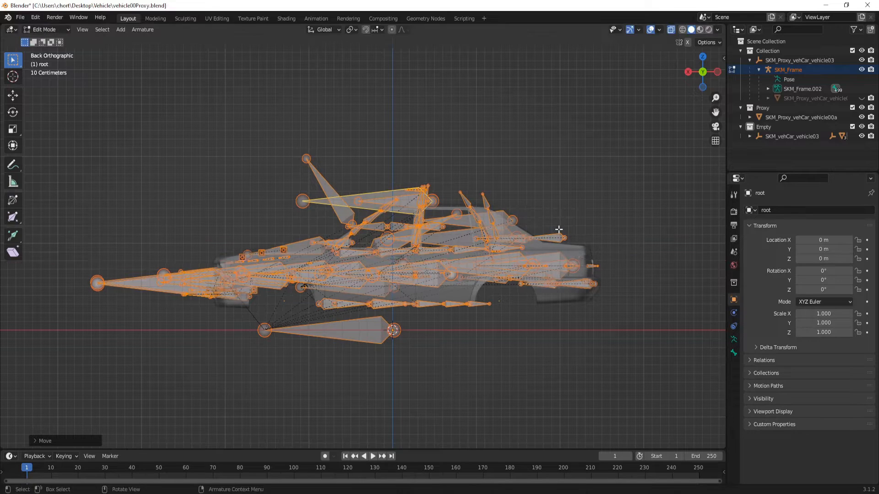
# Scale all the bones along the Y axis in top view to fit the car body's width, and return to Object Mode.
pyautogui.moveTo(519, 277); pyautogui.dragTo(437, 327, button='middle')
pyautogui.click(703, 63)
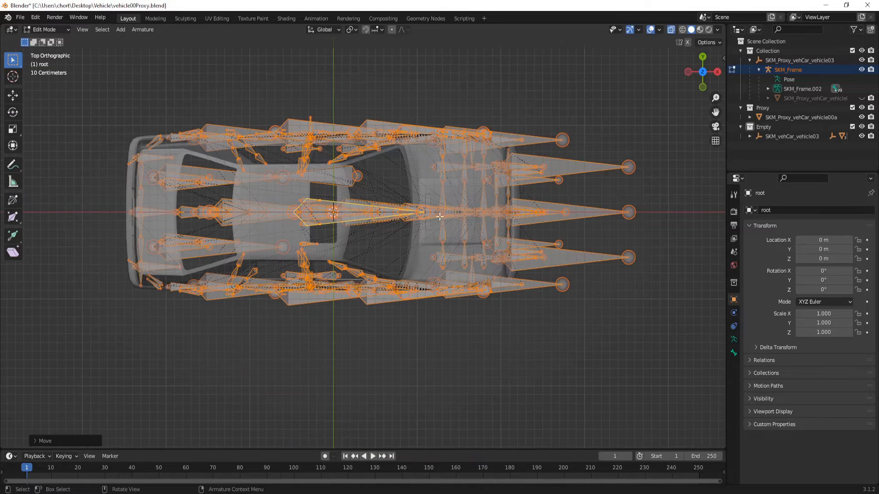
pyautogui.press('s')
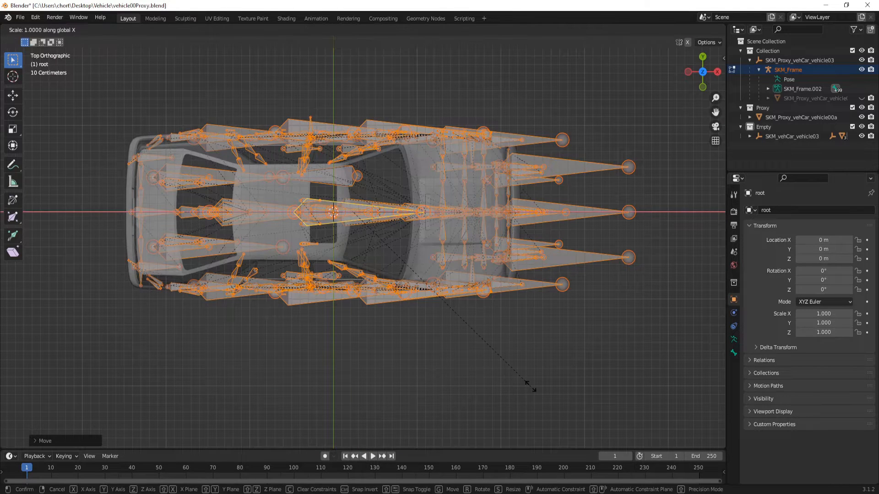
pyautogui.press('y')
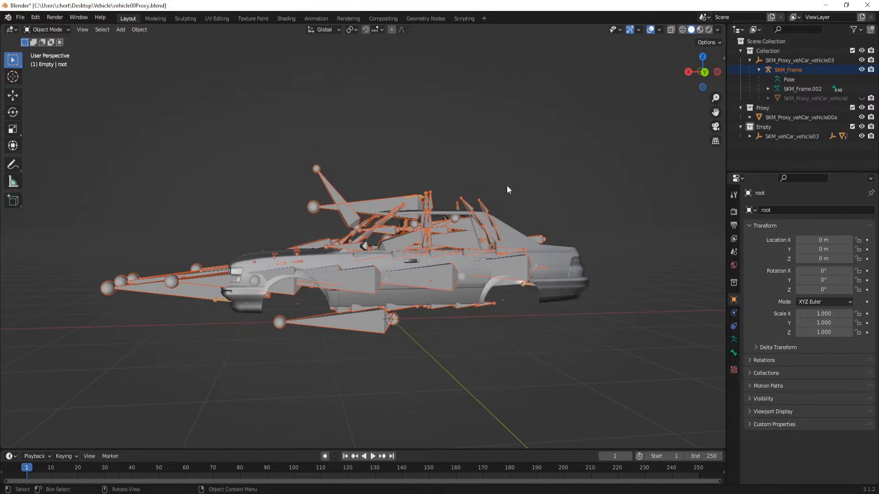
# Select the four trunk bones of the SKM_Frame armature, move them along the X axis toward the car's rear, and return to Object Mode.
pyautogui.moveTo(470, 254); pyautogui.dragTo(559, 270, button='middle')
pyautogui.scroll(2, 466, 258)
pyautogui.press('Tab')
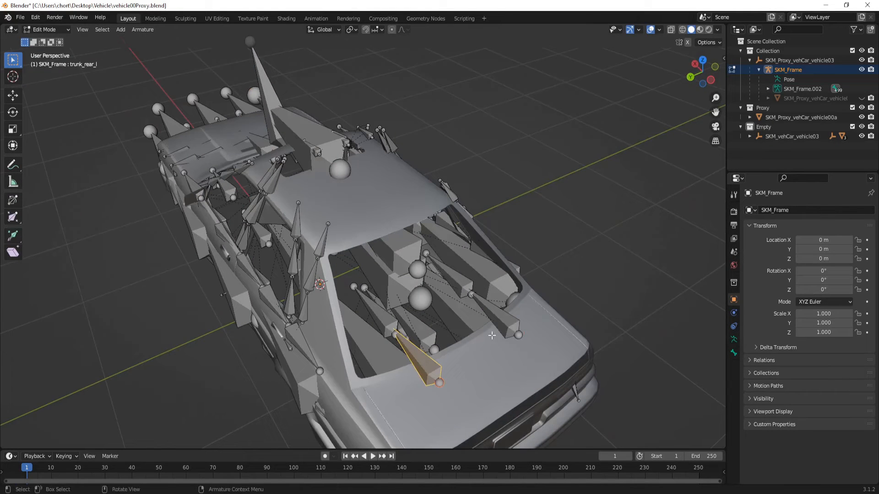
pyautogui.keyDown('shift'); pyautogui.click(490, 330); pyautogui.keyUp('shift')
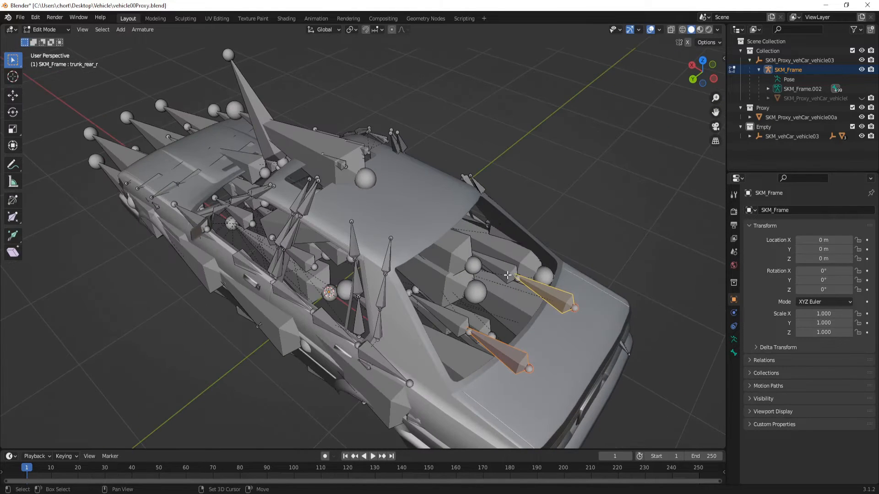
pyautogui.keyDown('shift'); pyautogui.click(507, 275); pyautogui.keyUp('shift')
pyautogui.keyDown('shift'); pyautogui.click(459, 319); pyautogui.keyUp('shift')
pyautogui.press('g')
pyautogui.press('x')
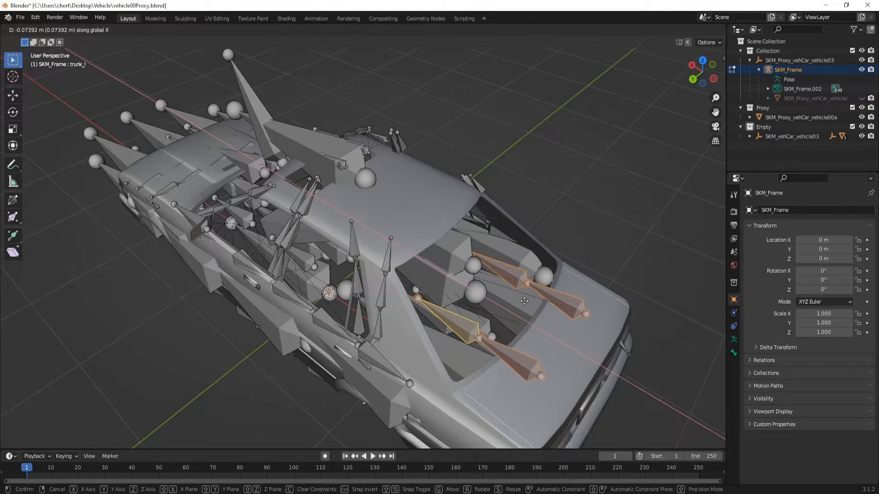
pyautogui.click(491, 331)
pyautogui.moveTo(491, 331); pyautogui.dragTo(517, 317, button='middle')
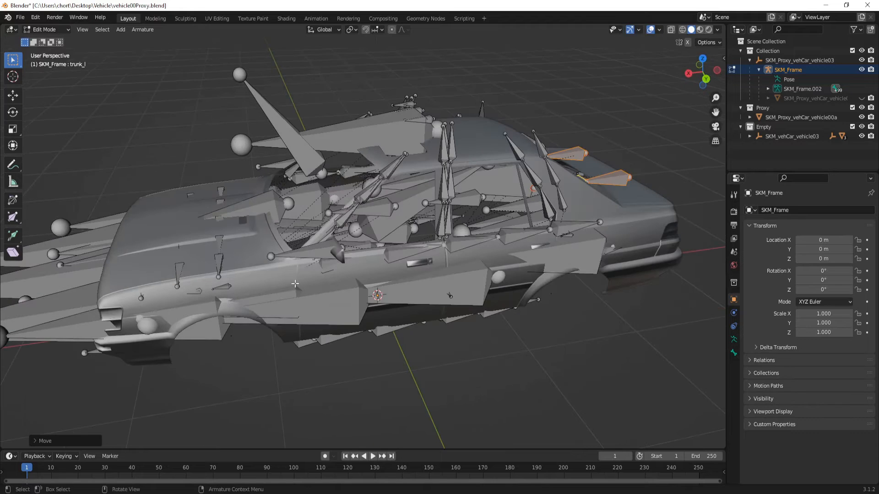
pyautogui.press('Tab')
pyautogui.scroll(-2, 364, 164)
pyautogui.moveTo(364, 164); pyautogui.dragTo(361, 134, button='middle')
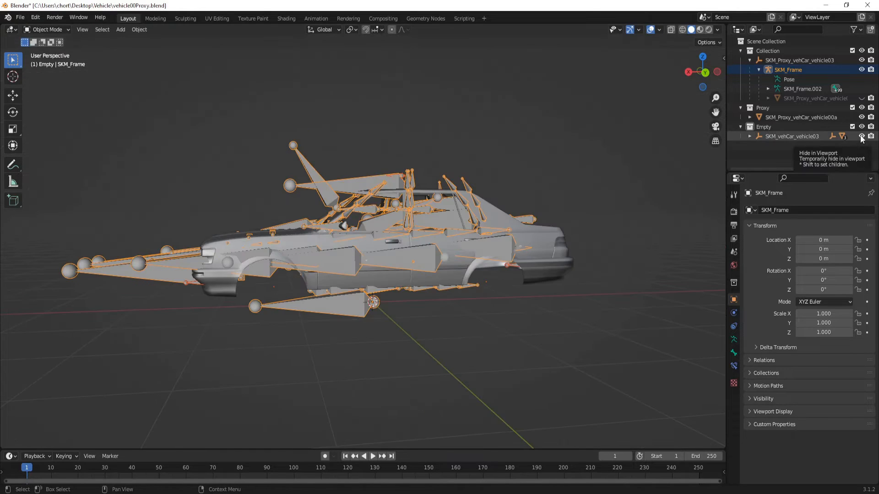
# Hide the SKM_vehCar_vehicle03 empty, then unhide and select the reference car mesh under SKM_Frame.
pyautogui.click(862, 137)
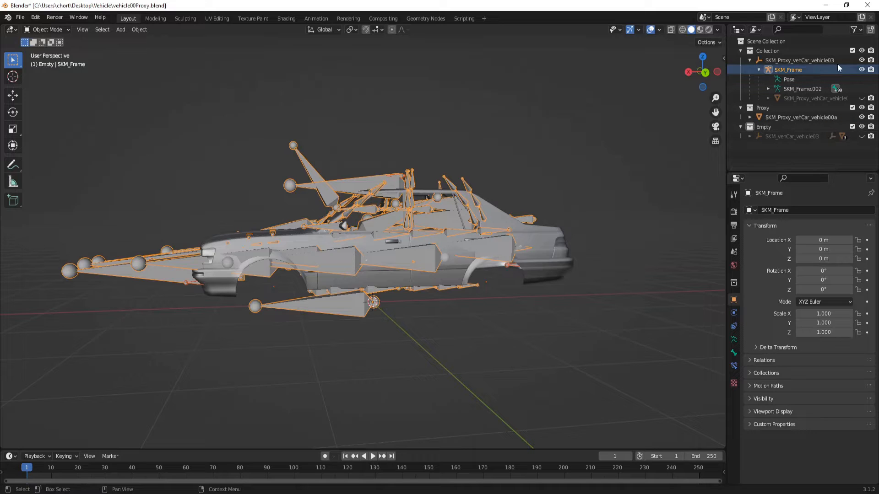
pyautogui.click(862, 98)
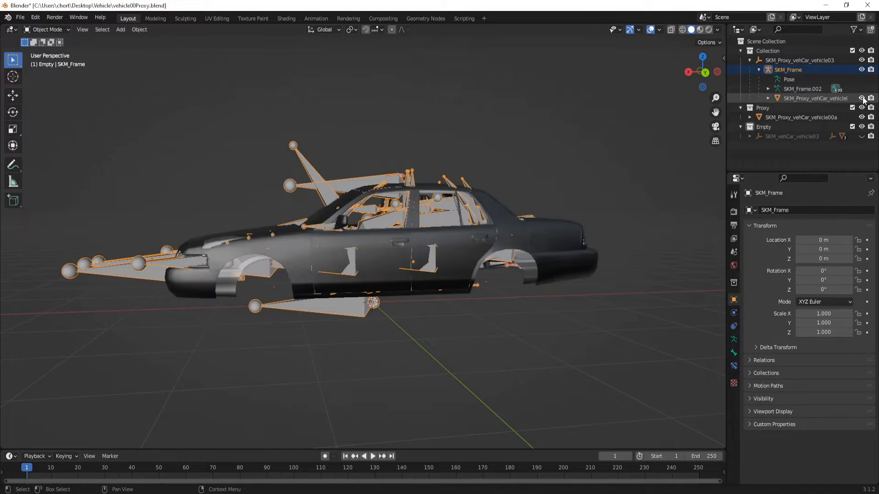
pyautogui.click(800, 98)
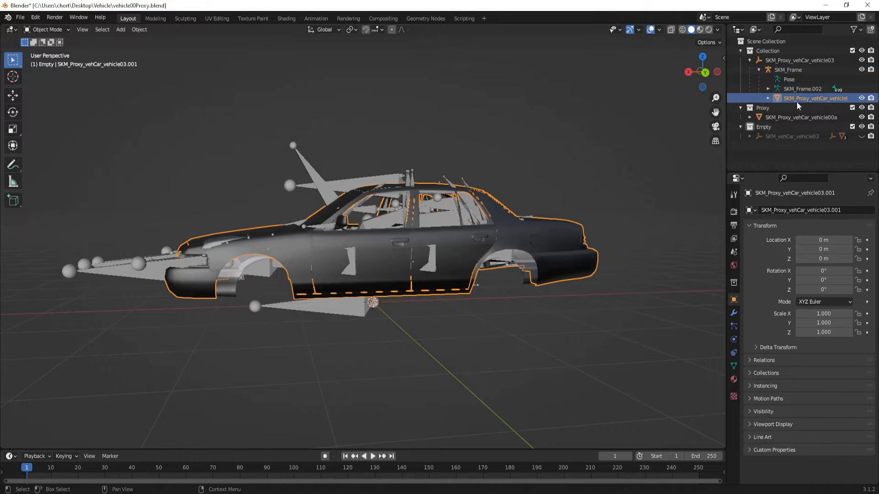
# Clear the reference car mesh's parent while keeping its transformation, and delete the mesh.
pyautogui.moveTo(540, 195); pyautogui.dragTo(506, 213, button='middle')
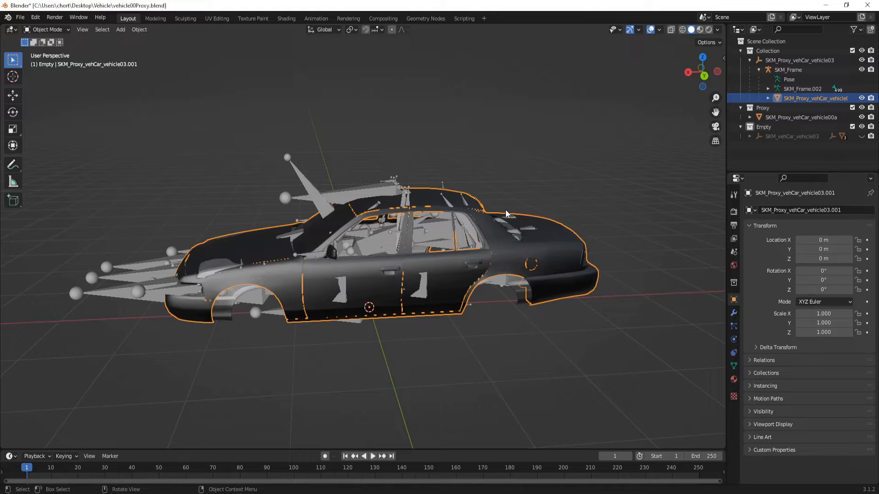
pyautogui.hotkey('alt', 'p')
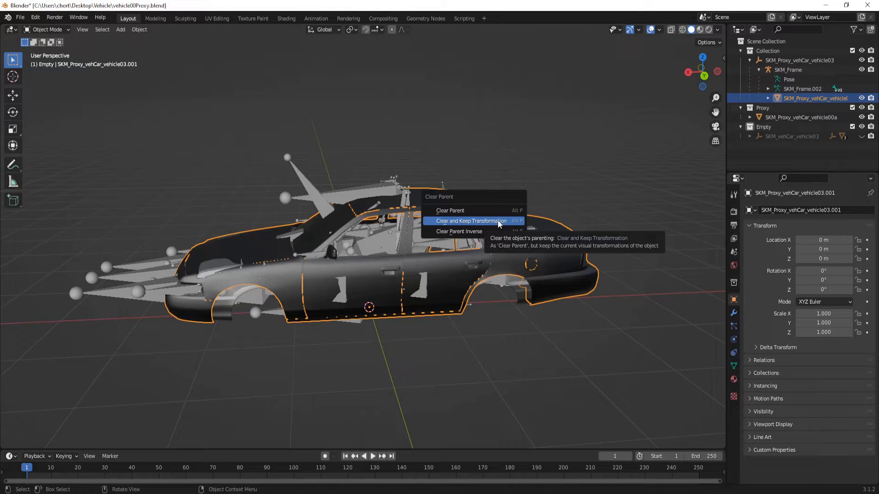
pyautogui.click(498, 220)
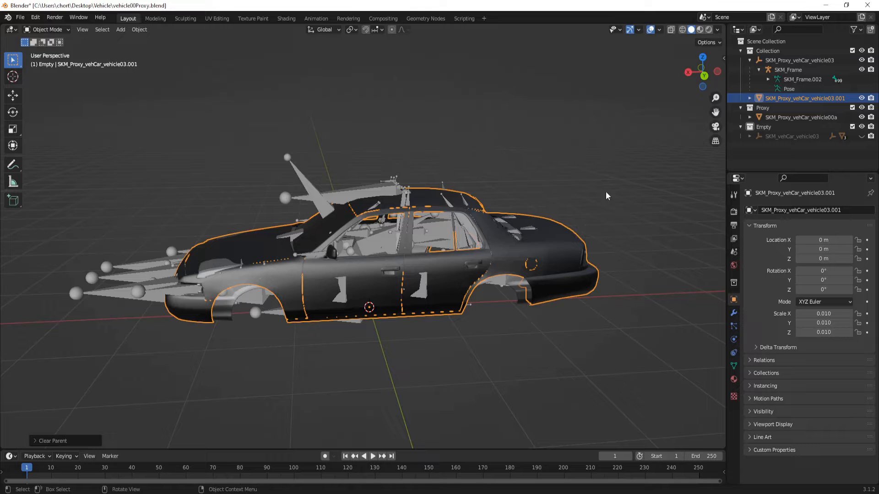
pyautogui.press('Delete')
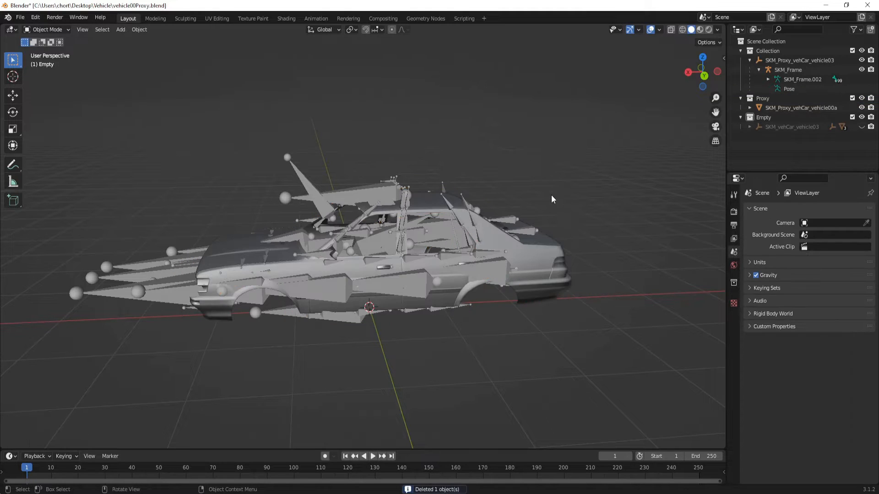
# Enter Edit Mode on the SKM_Proxy_vehCar_vehicle00a body mesh with face selection enabled, facing the rear bumper.
pyautogui.click(530, 248)
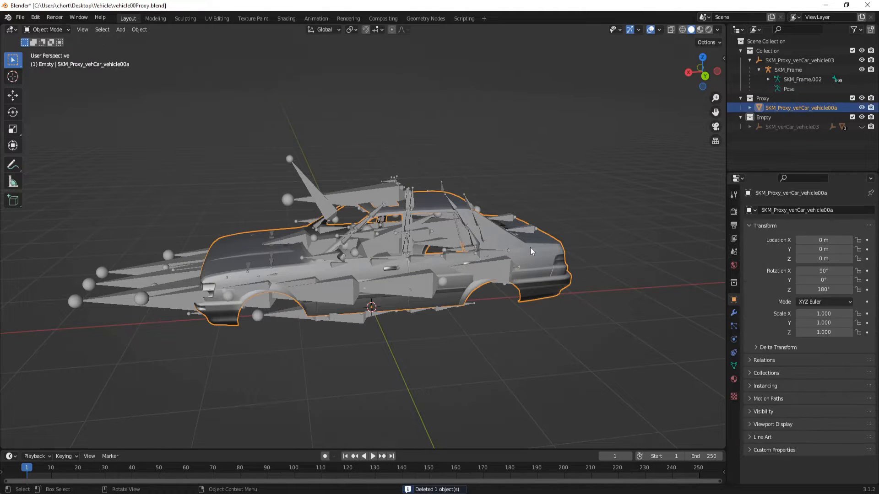
pyautogui.moveTo(527, 254); pyautogui.dragTo(477, 248, button='middle')
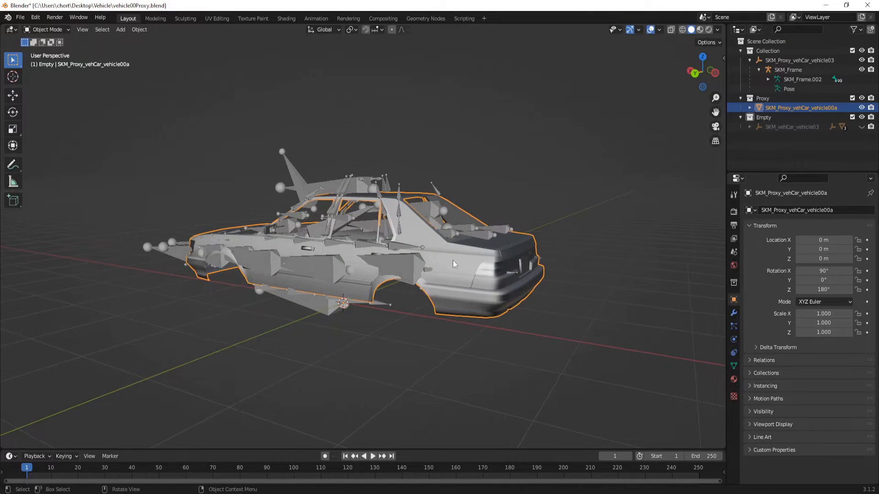
pyautogui.press('Tab')
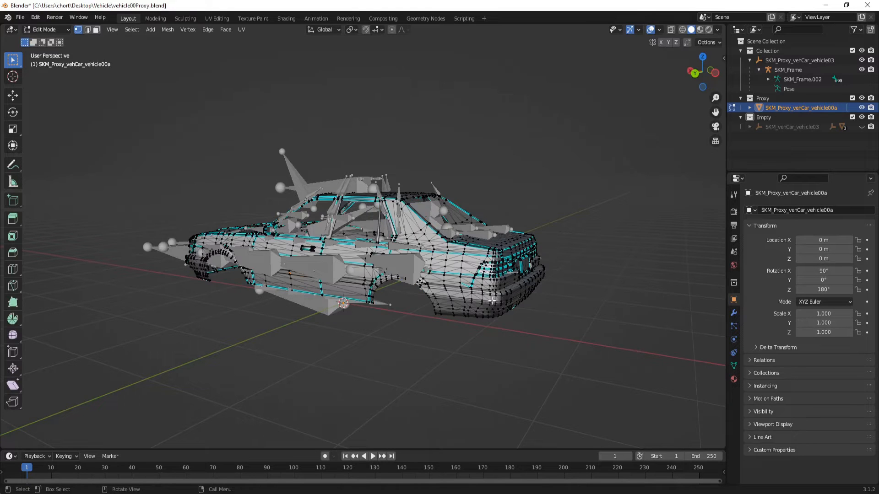
pyautogui.scroll(4, 476, 299)
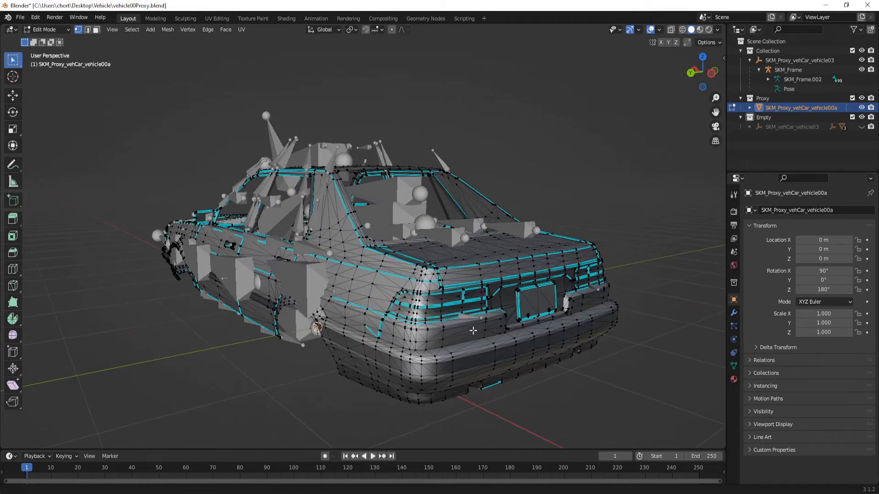
pyautogui.keyDown('shift'); pyautogui.moveTo(470, 333); pyautogui.dragTo(406, 267, button='middle'); pyautogui.keyUp('shift')
pyautogui.click(96, 30)
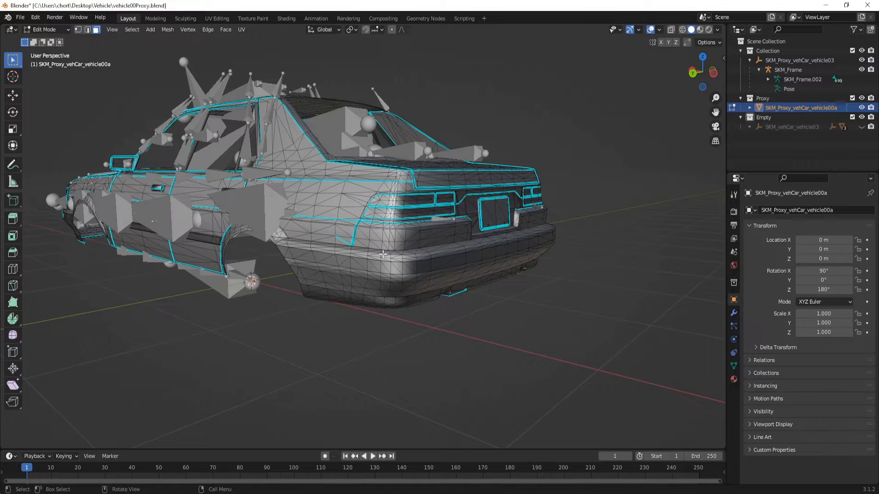
# Select all linked faces of the rear bumper, separate them into their own object, and return to Object Mode.
pyautogui.press('l')
pyautogui.press('l')
pyautogui.press('l')
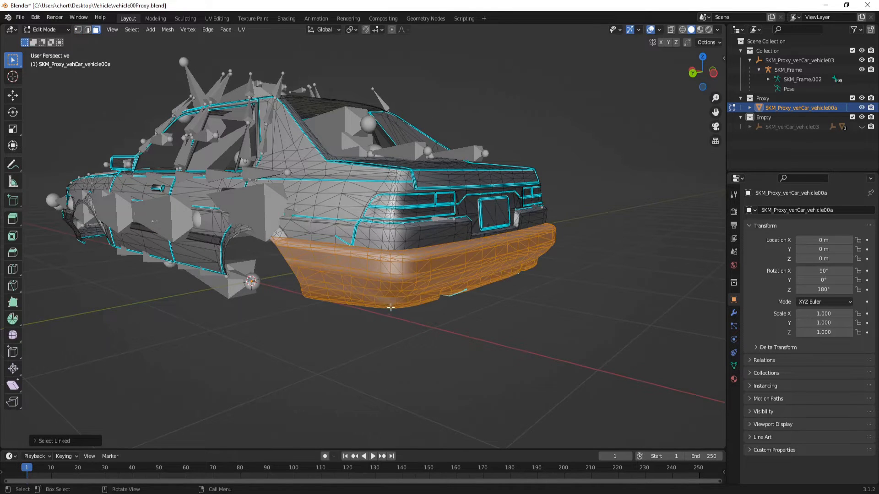
pyautogui.moveTo(390, 307); pyautogui.dragTo(322, 316, button='middle')
pyautogui.press('p')
pyautogui.click(391, 293)
pyautogui.press('Tab')
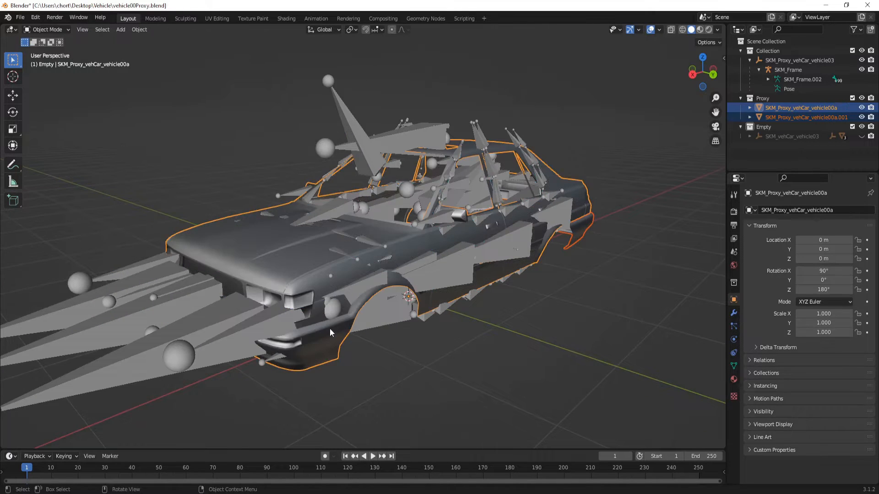
# Select the front bumper's upper strip in the body mesh's Edit Mode and hide the armature and Empty collections.
pyautogui.click(329, 329)
pyautogui.click(322, 341)
pyautogui.press('Tab')
pyautogui.click(332, 325)
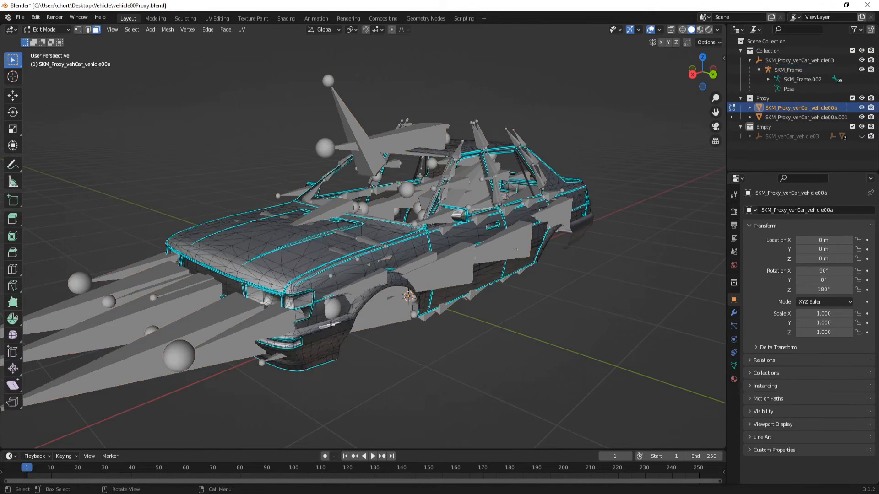
pyautogui.hotkey('ctrl', 'l')
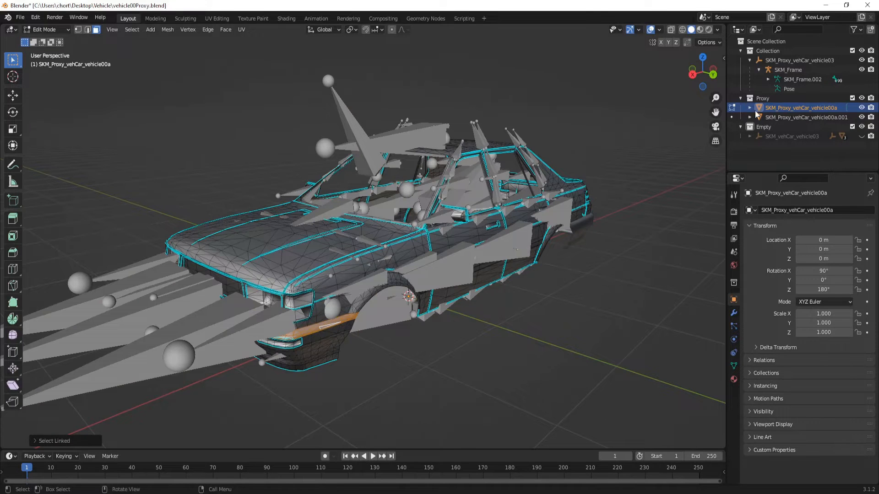
pyautogui.moveTo(436, 245); pyautogui.dragTo(458, 235, button='middle')
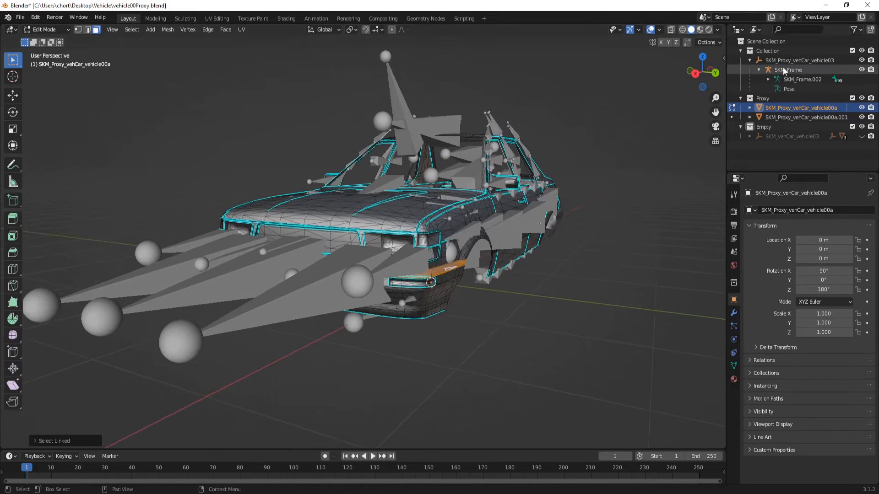
pyautogui.click(861, 51)
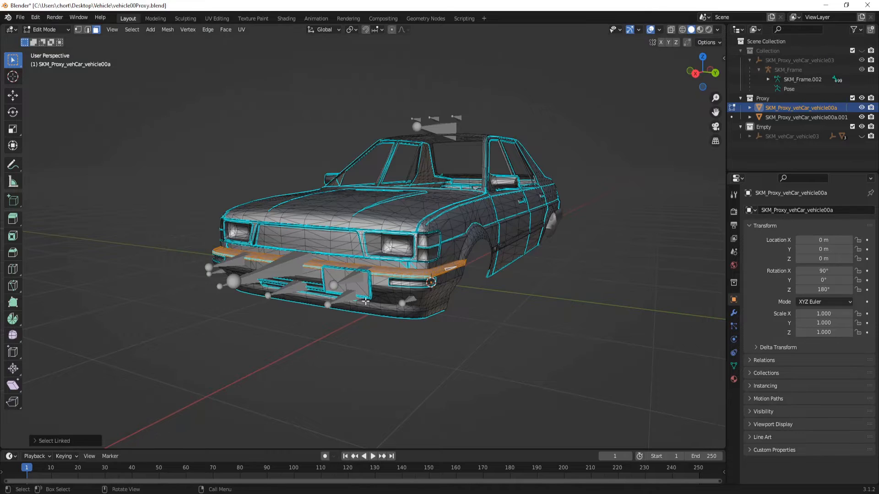
pyautogui.click(861, 127)
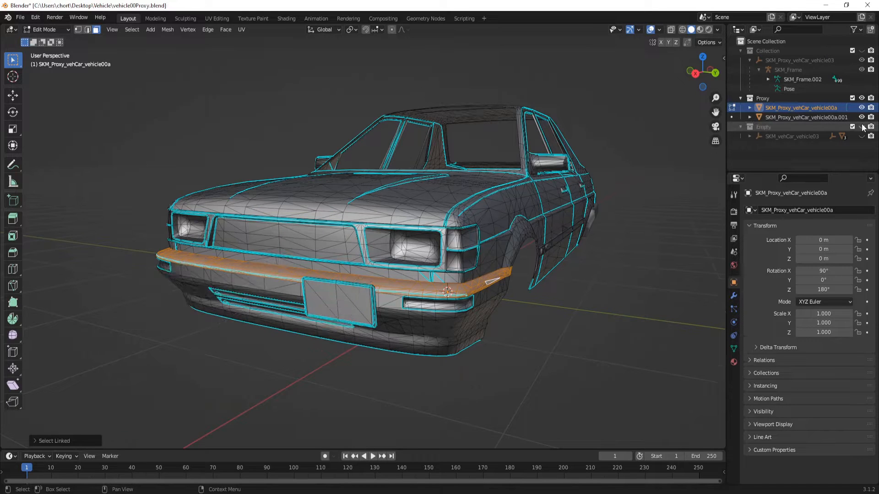
# Add the front bumper's remaining linked parts to the selection and separate them from the body as their own object.
pyautogui.press('l')
pyautogui.press('l')
pyautogui.press('l')
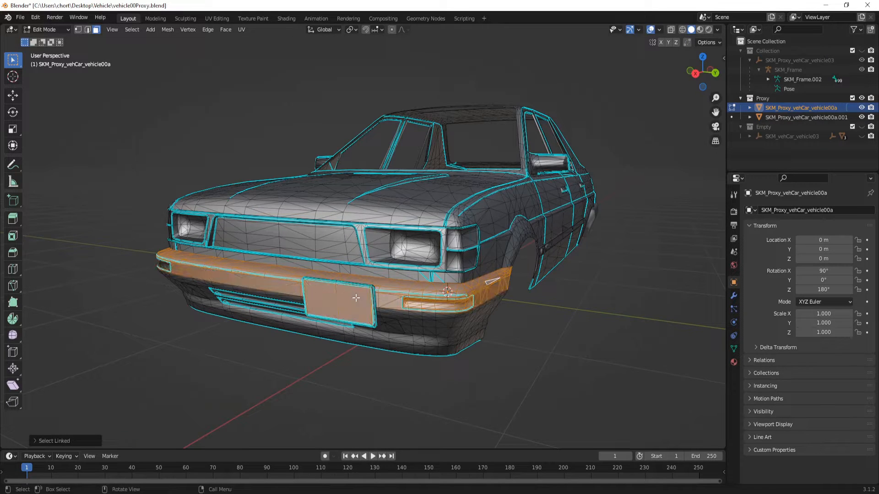
pyautogui.press('l')
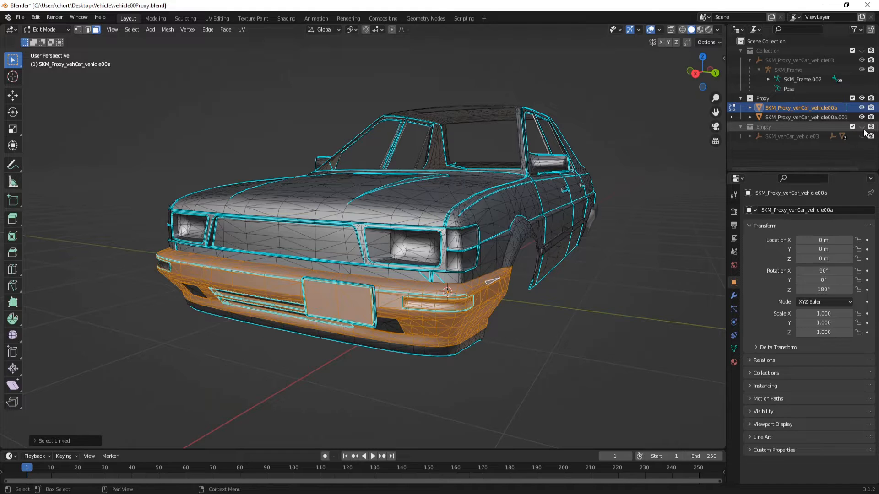
pyautogui.moveTo(376, 330); pyautogui.dragTo(441, 287, button='middle')
pyautogui.press('l')
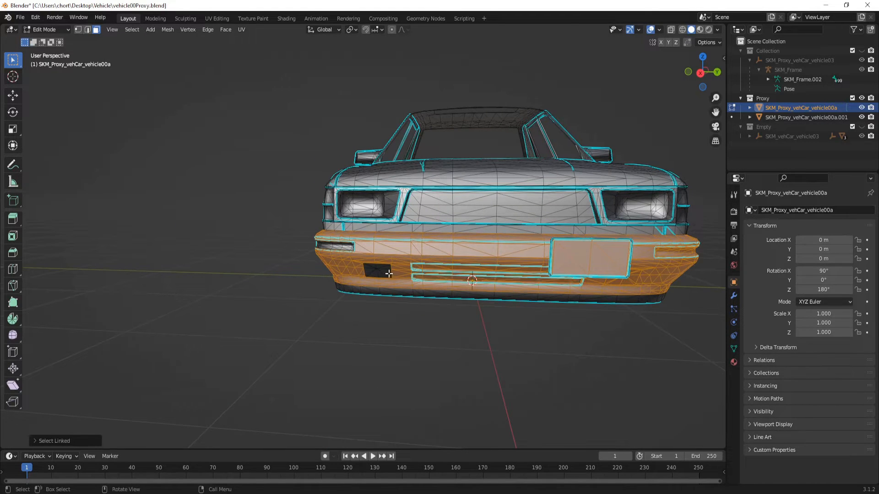
pyautogui.press('l')
pyautogui.press('l')
pyautogui.moveTo(391, 292); pyautogui.dragTo(323, 293, button='middle')
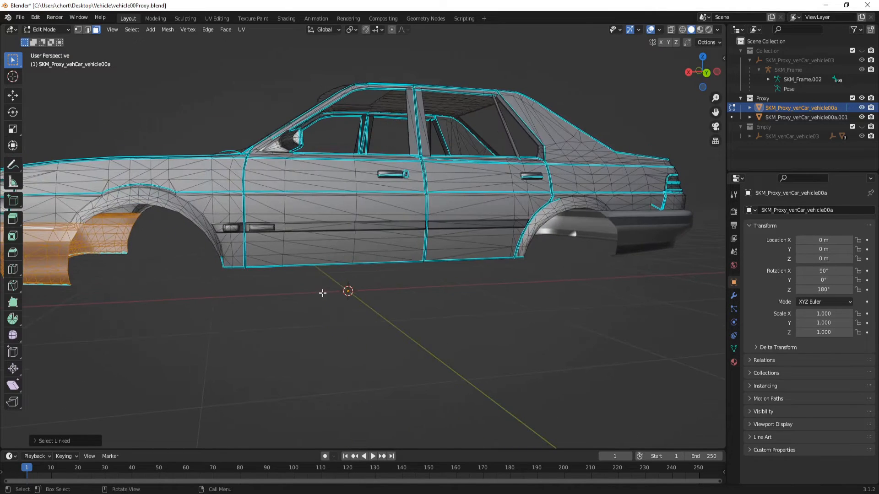
pyautogui.press('p')
pyautogui.click(323, 295)
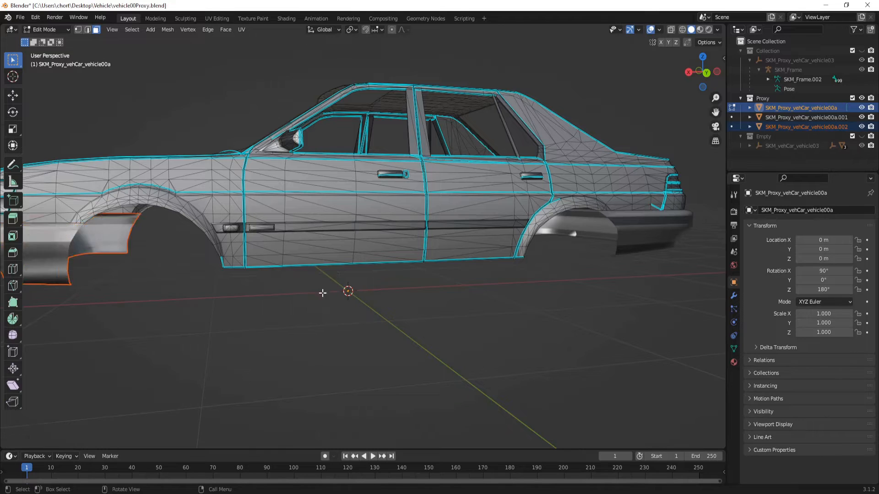
# Pull the separated front bumper away from the body in Object Mode to check for leftover pieces, and cancel the move.
pyautogui.moveTo(323, 295); pyautogui.dragTo(364, 294, button='middle')
pyautogui.press('Tab')
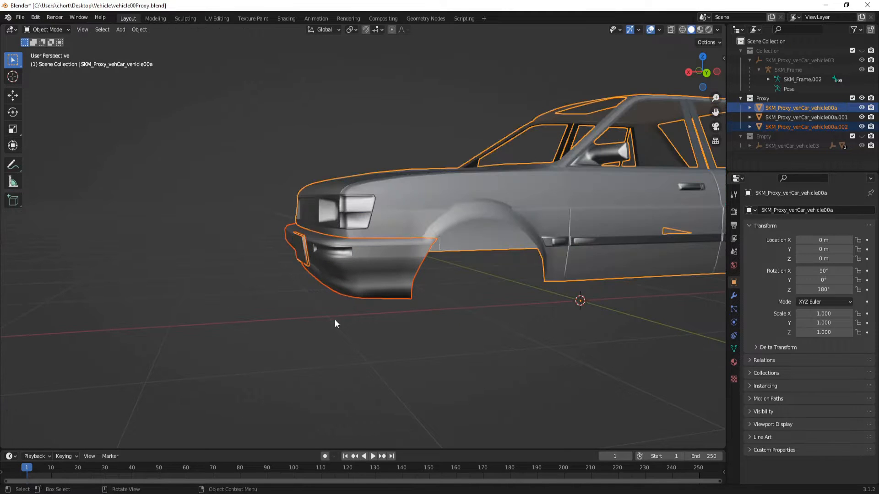
pyautogui.click(367, 261)
pyautogui.press('g')
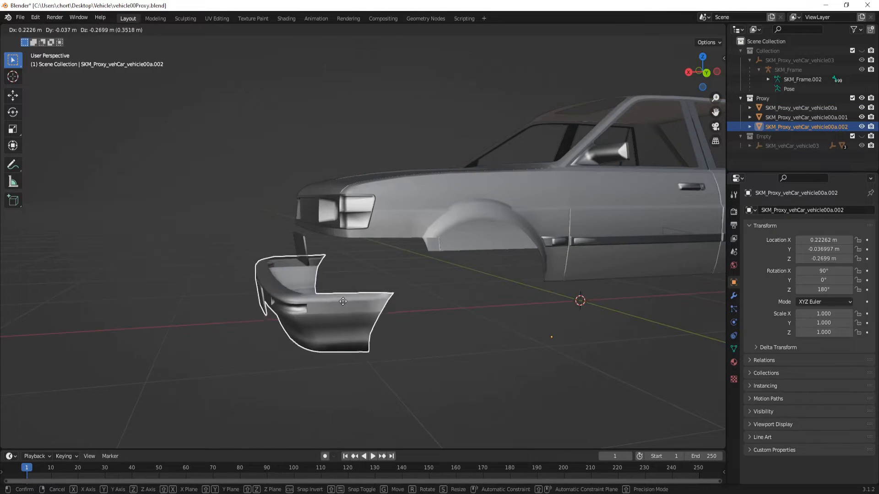
pyautogui.rightClick(329, 301)
pyautogui.moveTo(328, 301); pyautogui.dragTo(340, 300, button='middle')
pyautogui.scroll(3, 362, 249)
# Separate the leftover licence plate rim's linked faces from the body mesh into their own object and return to Object Mode.
pyautogui.press('Tab')
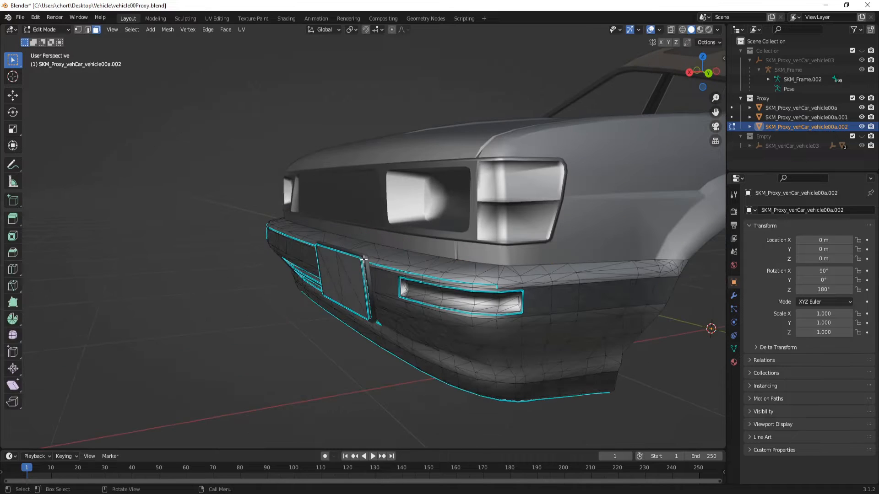
pyautogui.press('Tab')
pyautogui.click(363, 268)
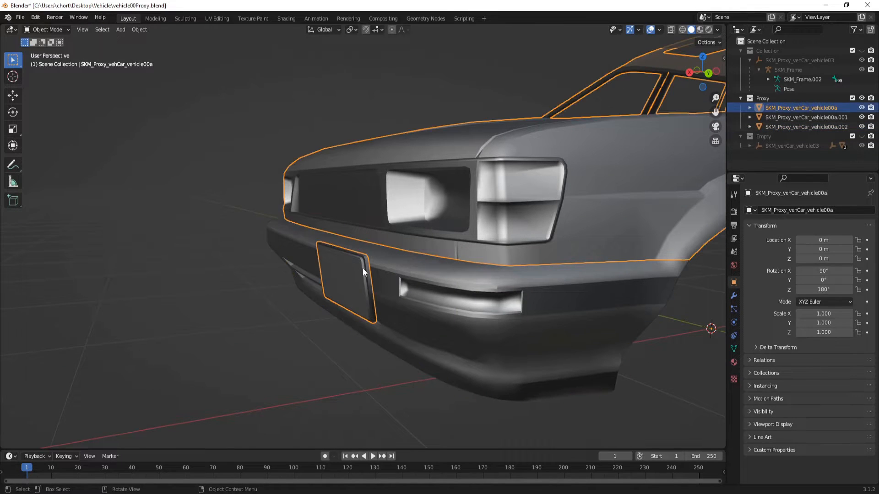
pyautogui.press('Tab')
pyautogui.press('l')
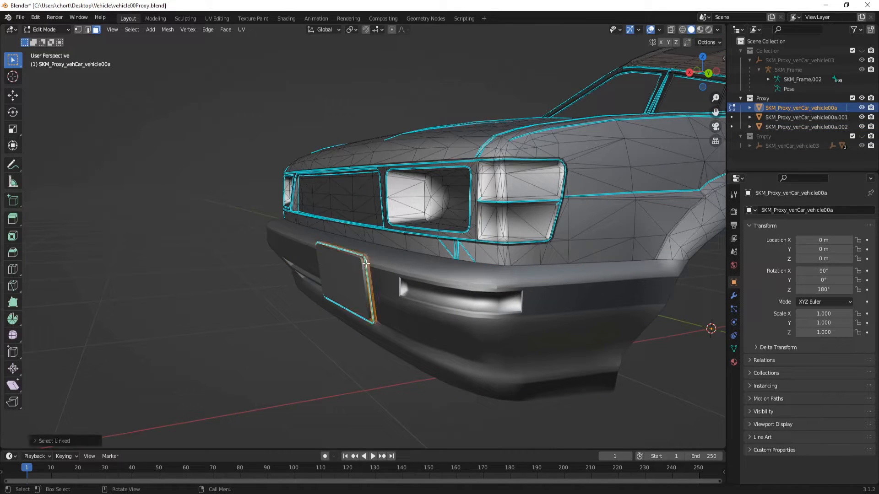
pyautogui.press('p')
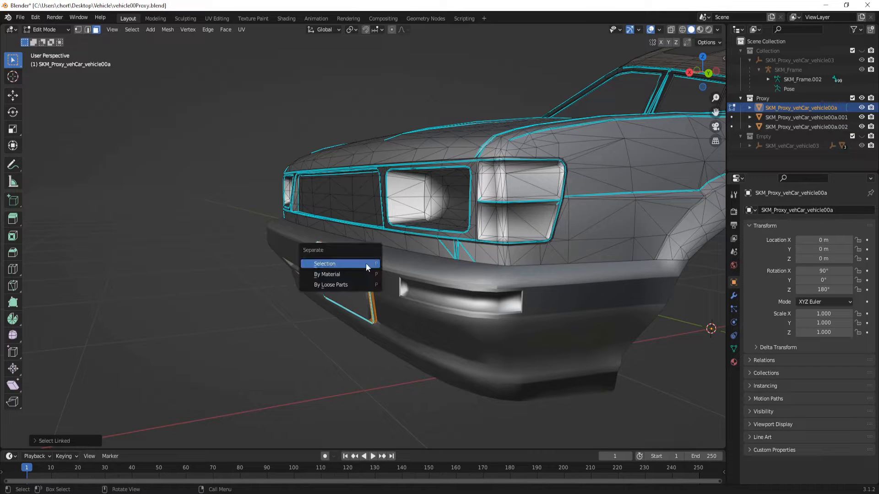
pyautogui.click(364, 266)
pyautogui.press('Tab')
# Join the separated licence plate rim into the front bumper object.
pyautogui.click(368, 271)
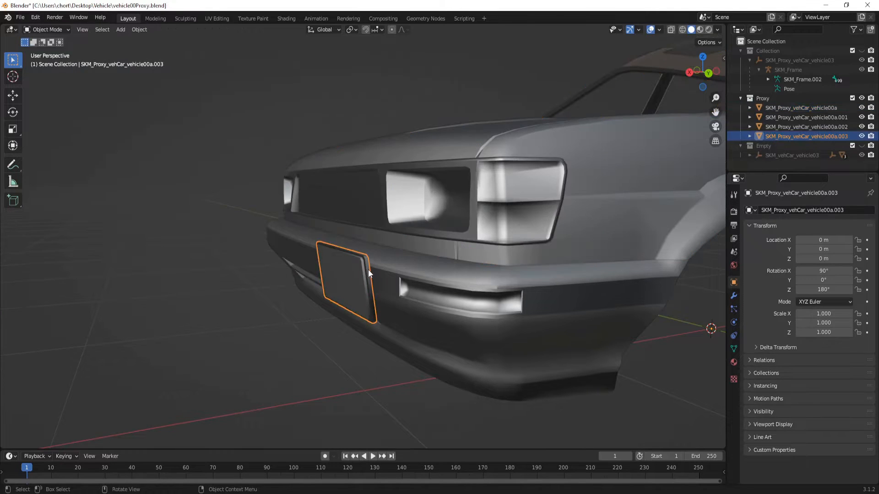
pyautogui.keyDown('shift'); pyautogui.click(478, 297); pyautogui.keyUp('shift')
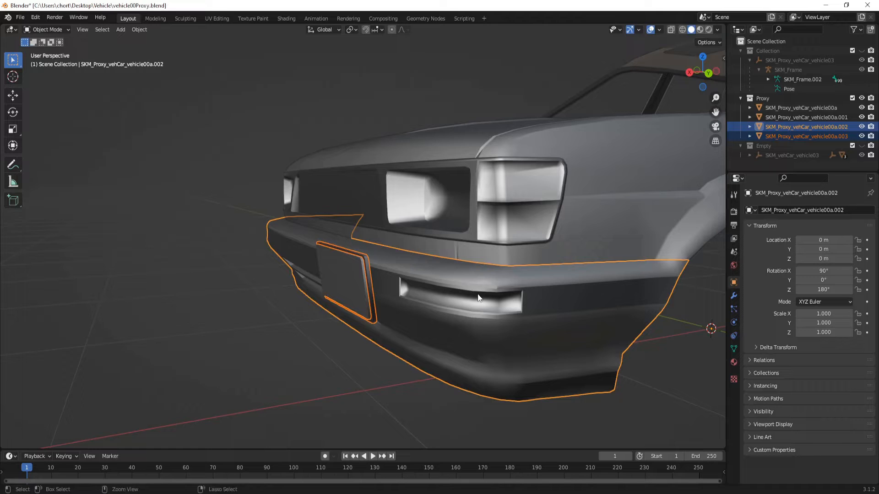
pyautogui.hotkey('ctrl', 'j')
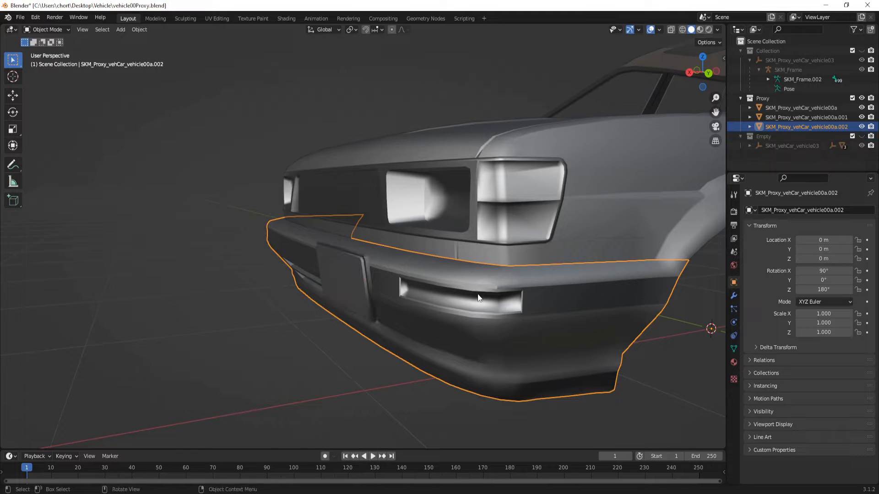
# Pull the joined front bumper away from the car to check that its plate rim follows, and cancel the move.
pyautogui.scroll(-5, 526, 246)
pyautogui.moveTo(463, 236); pyautogui.dragTo(518, 246, button='middle')
pyautogui.press('g')
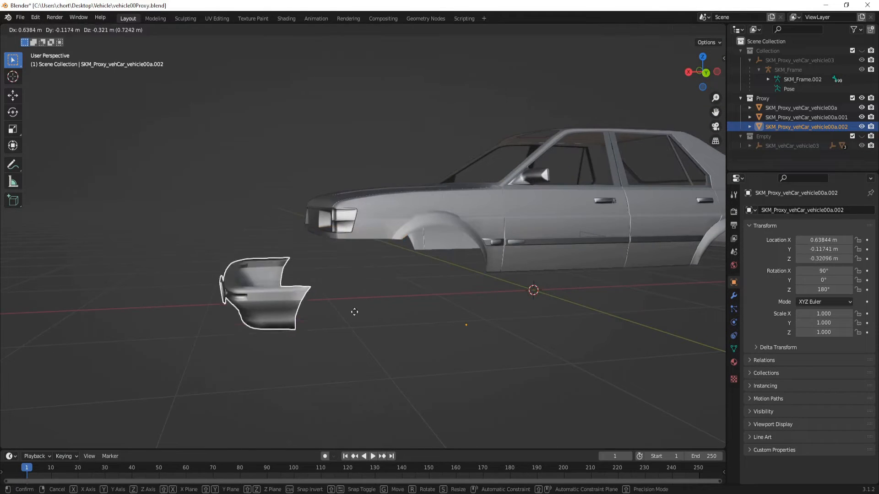
pyautogui.rightClick(383, 323)
# Show the armature collection again and try selecting the front bumper, body and rear bumper together with the armature.
pyautogui.scroll(-3, 473, 264)
pyautogui.moveTo(474, 263); pyautogui.dragTo(483, 267, button='middle')
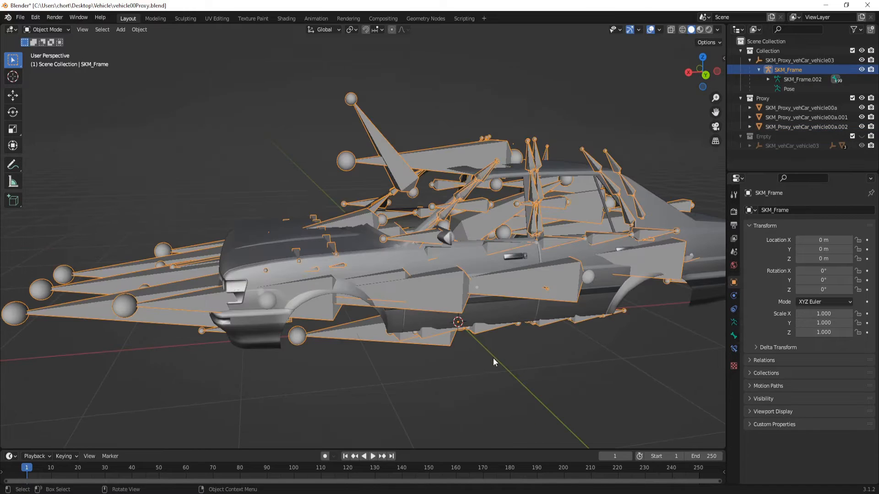
pyautogui.click(491, 359)
pyautogui.click(254, 323)
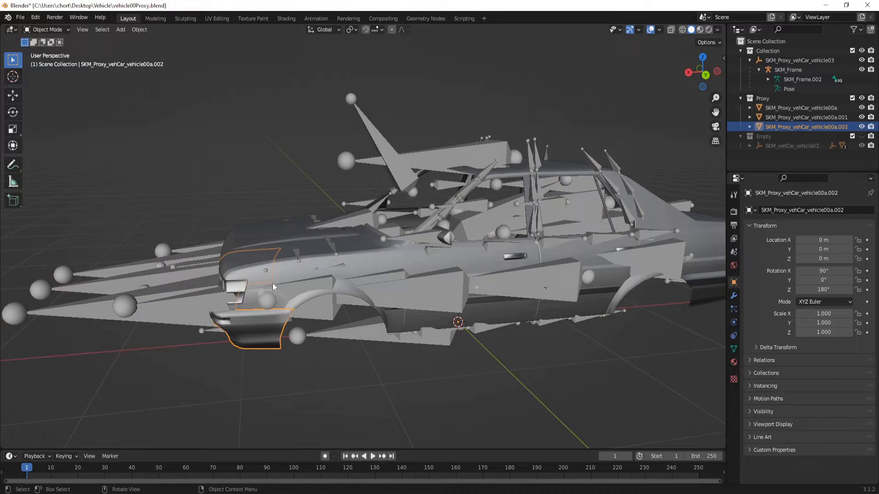
pyautogui.keyDown('shift'); pyautogui.click(278, 238); pyautogui.keyUp('shift')
pyautogui.moveTo(277, 237); pyautogui.dragTo(549, 261, button='middle')
pyautogui.keyDown('shift'); pyautogui.click(654, 299); pyautogui.keyUp('shift')
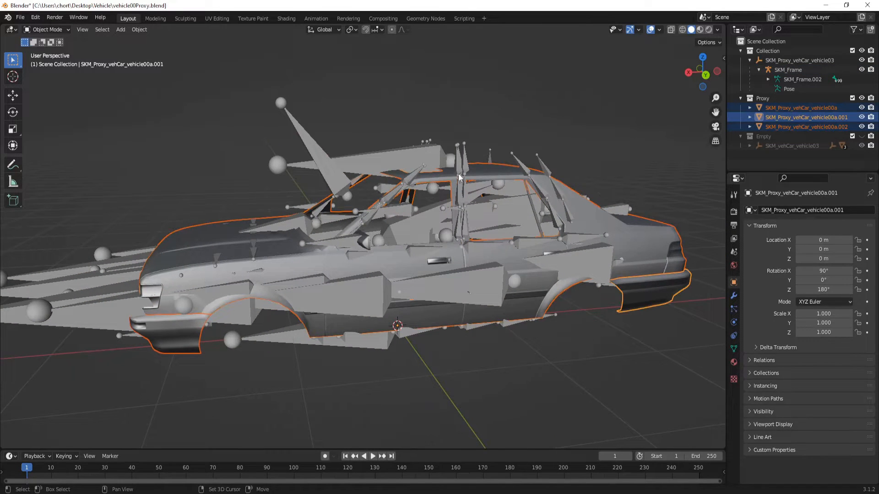
pyautogui.click(477, 280)
# Select the physics_joints bone and all its child bones through frame_rear_body_r in the armature's Edit Mode.
pyautogui.moveTo(478, 285); pyautogui.dragTo(462, 286, button='middle')
pyautogui.click(768, 79)
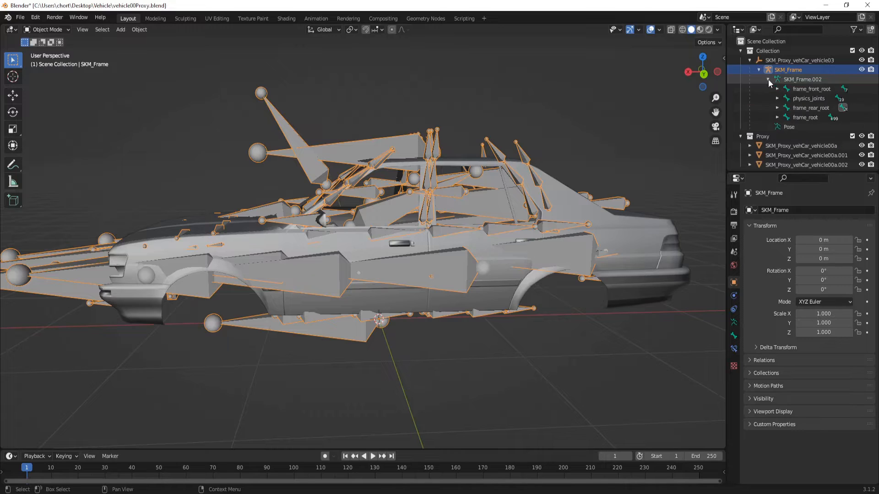
pyautogui.click(805, 99)
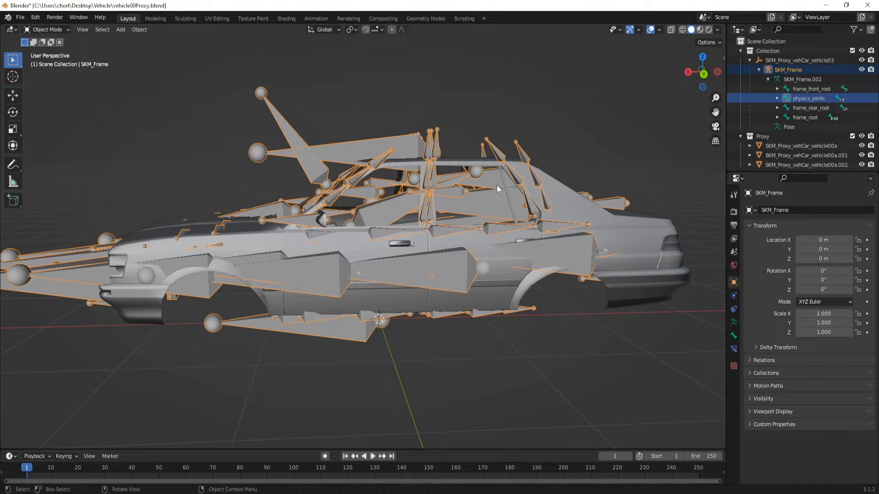
pyautogui.moveTo(407, 212); pyautogui.dragTo(400, 208, button='middle')
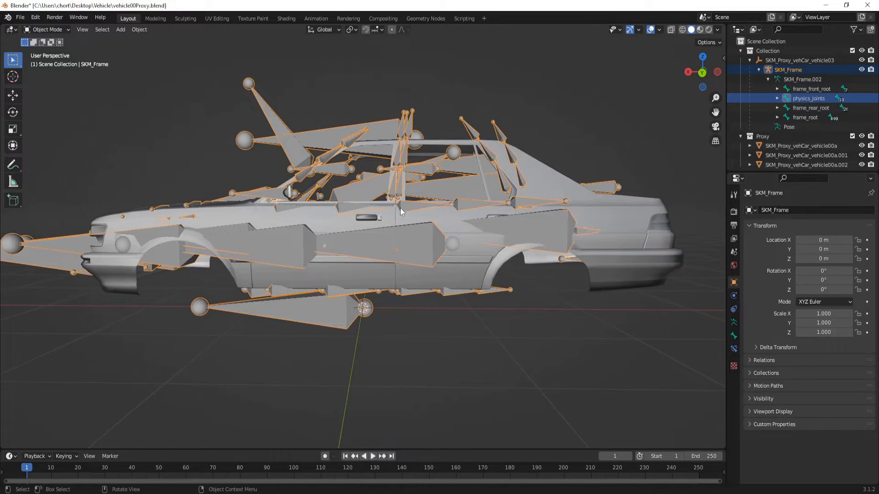
pyautogui.click(702, 73)
pyautogui.press('Tab')
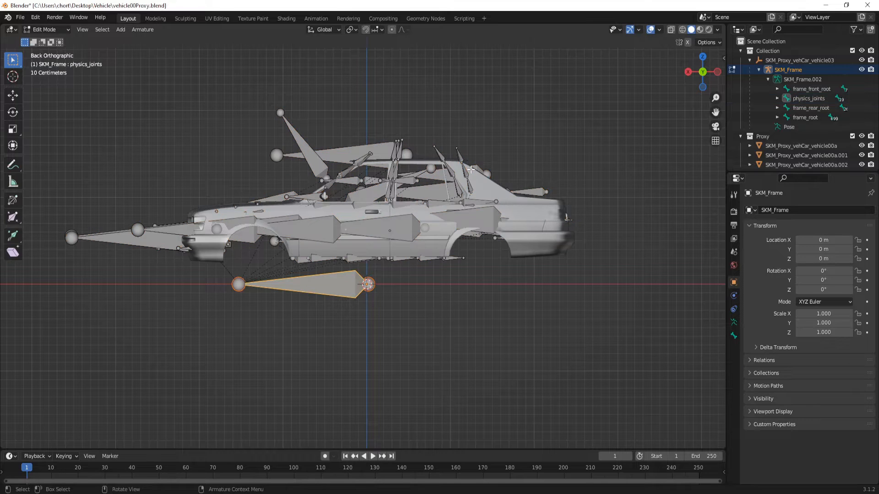
pyautogui.click(777, 98)
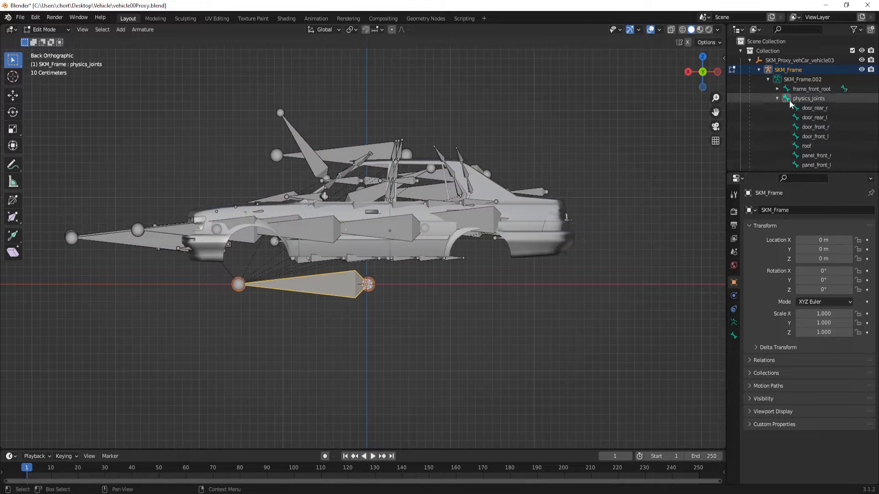
pyautogui.scroll(-7, 806, 100)
pyautogui.scroll(-1, 809, 123)
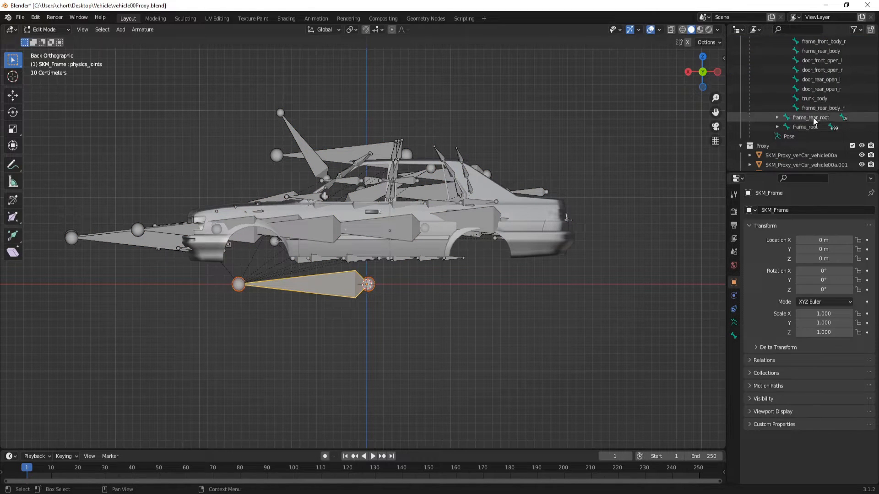
pyautogui.keyDown('shift'); pyautogui.click(817, 106); pyautogui.keyUp('shift')
pyautogui.scroll(9, 817, 106)
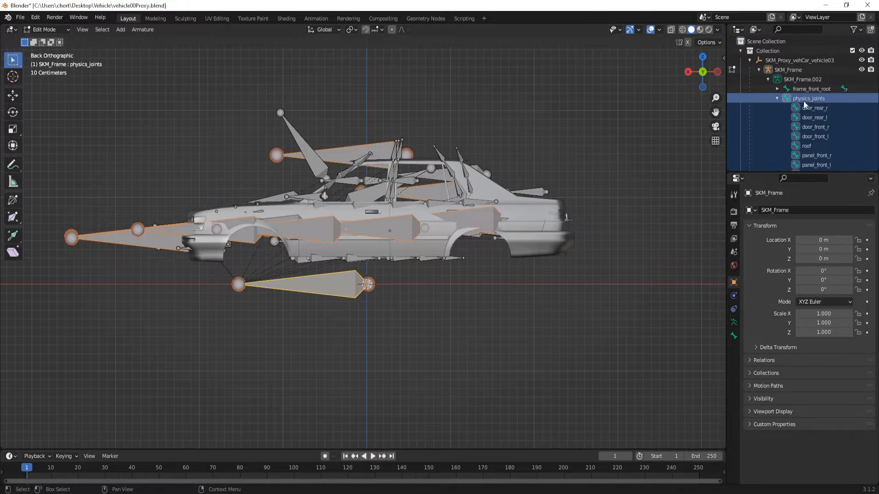
# Move the selected physics joint bones -2 m along the Z axis and return to Object Mode.
pyautogui.press('g')
pyautogui.press('z')
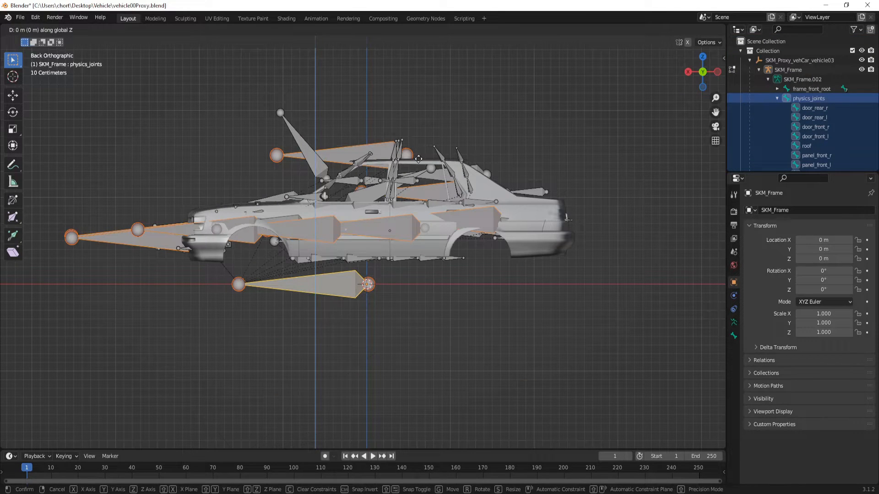
pyautogui.write('-2')
pyautogui.press('Return')
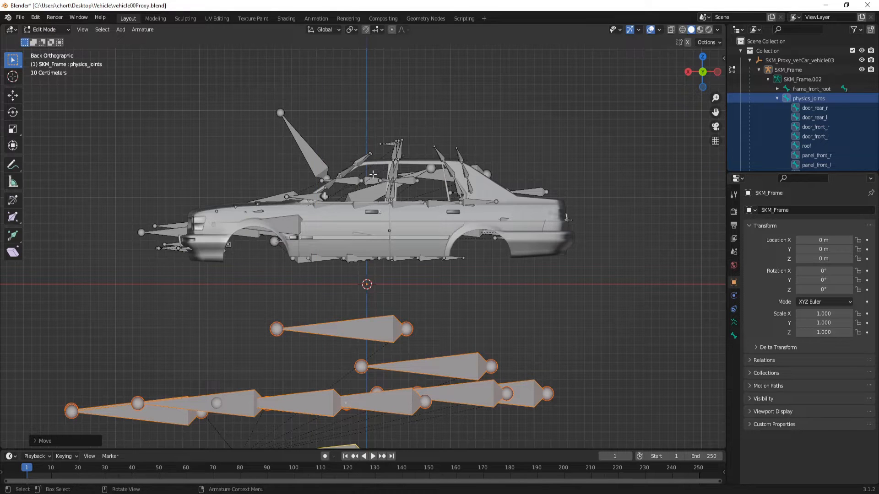
pyautogui.moveTo(383, 193); pyautogui.dragTo(531, 268, button='middle')
pyautogui.press('Tab')
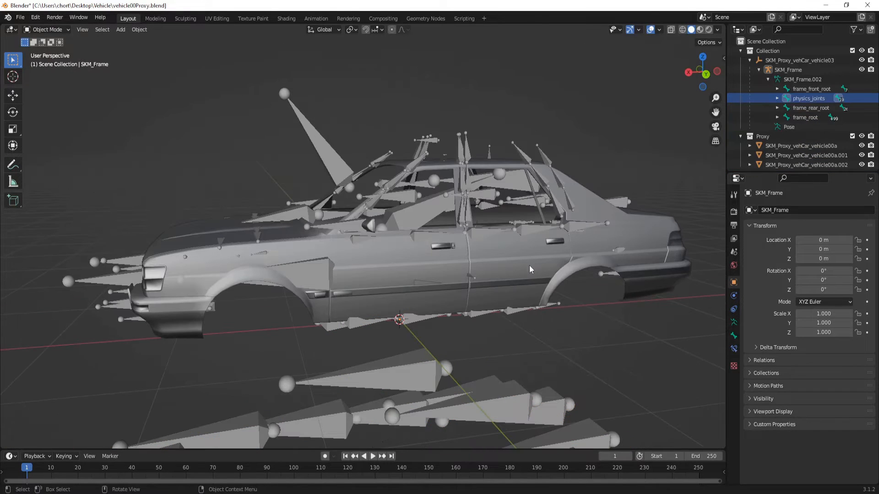
# Parent the body and both bumpers to the SKM_Frame armature with automatic weights.
pyautogui.click(527, 268)
pyautogui.keyDown('shift'); pyautogui.click(637, 288); pyautogui.keyUp('shift')
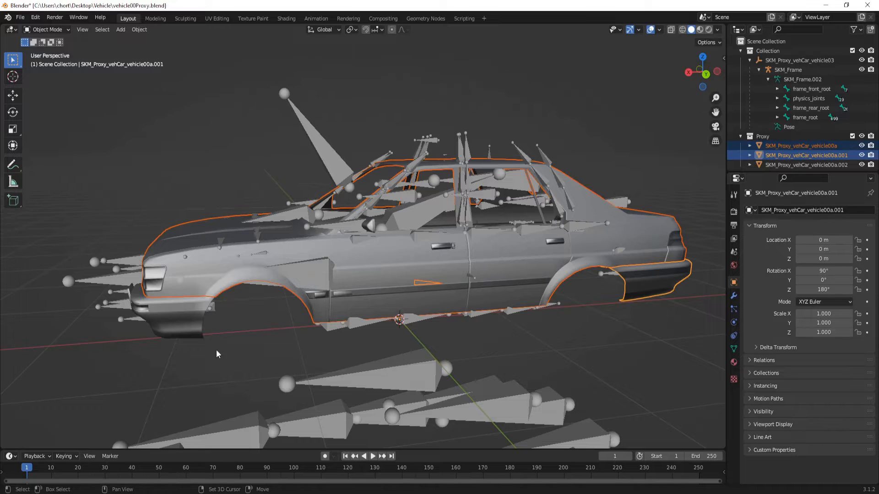
pyautogui.keyDown('shift'); pyautogui.click(188, 325); pyautogui.keyUp('shift')
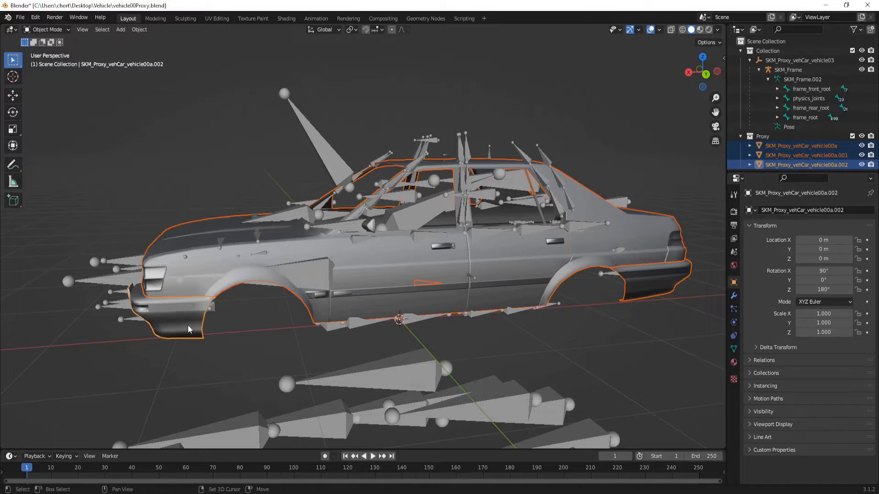
pyautogui.keyDown('shift'); pyautogui.click(468, 145); pyautogui.keyUp('shift')
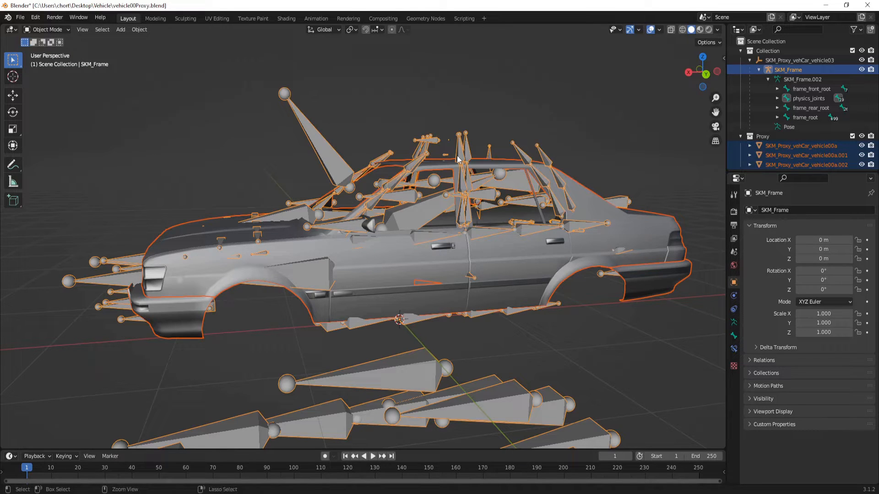
pyautogui.hotkey('ctrl', 'p')
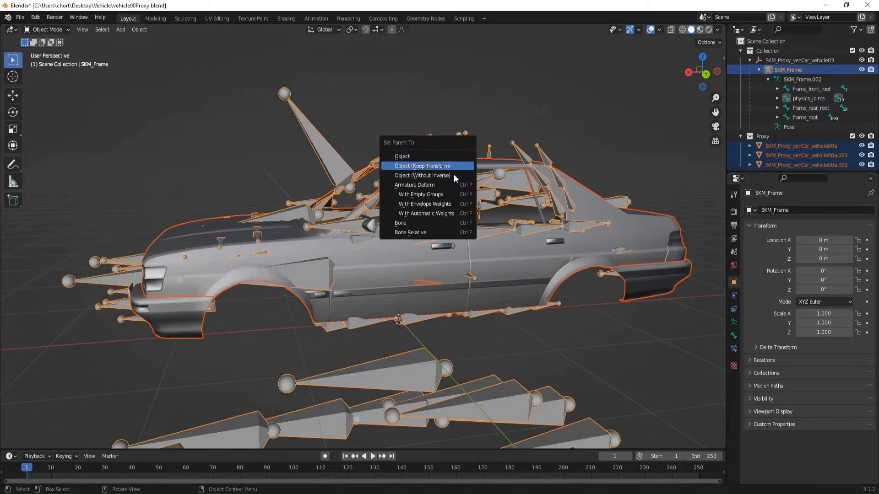
pyautogui.click(443, 214)
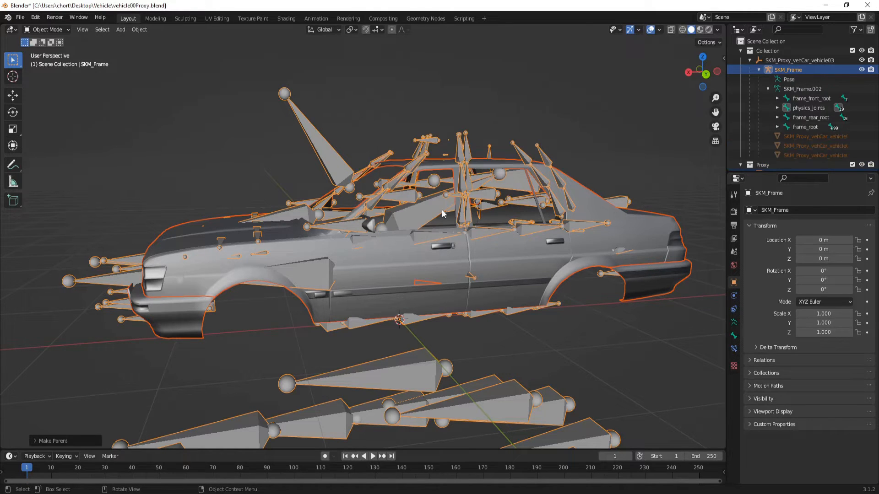
# Move the physics joint bones of SKM_Frame 2 m along the Z axis in Edit Mode and return to Object Mode.
pyautogui.scroll(-1, 442, 211)
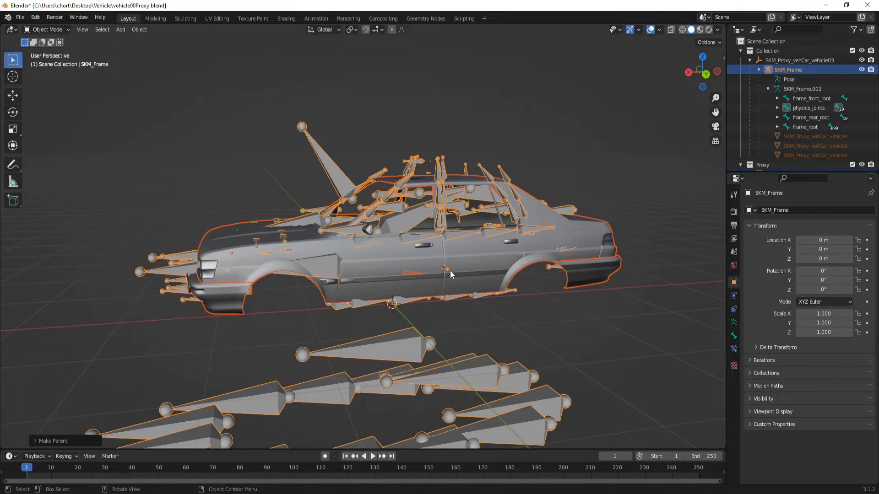
pyautogui.keyDown('shift'); pyautogui.moveTo(450, 271); pyautogui.dragTo(427, 205, button='middle'); pyautogui.keyUp('shift')
pyautogui.click(406, 275)
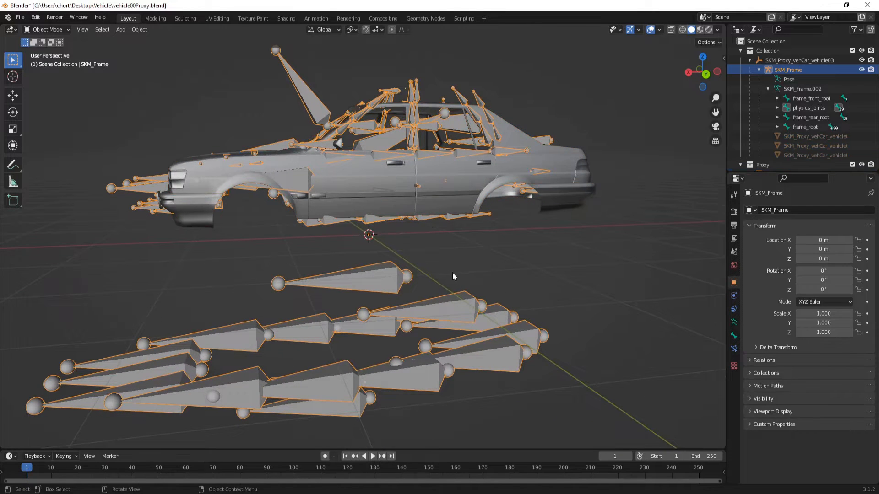
pyautogui.moveTo(453, 273); pyautogui.dragTo(456, 277, button='middle')
pyautogui.press('Tab')
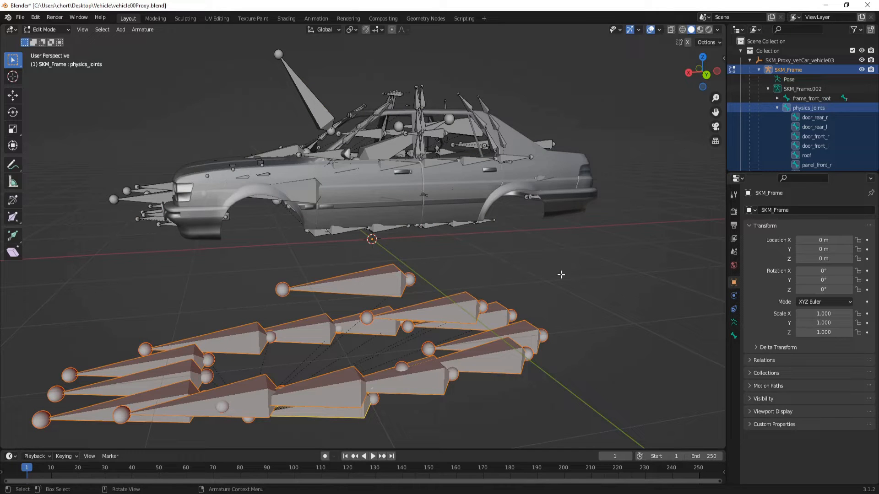
pyautogui.press('g')
pyautogui.press('z')
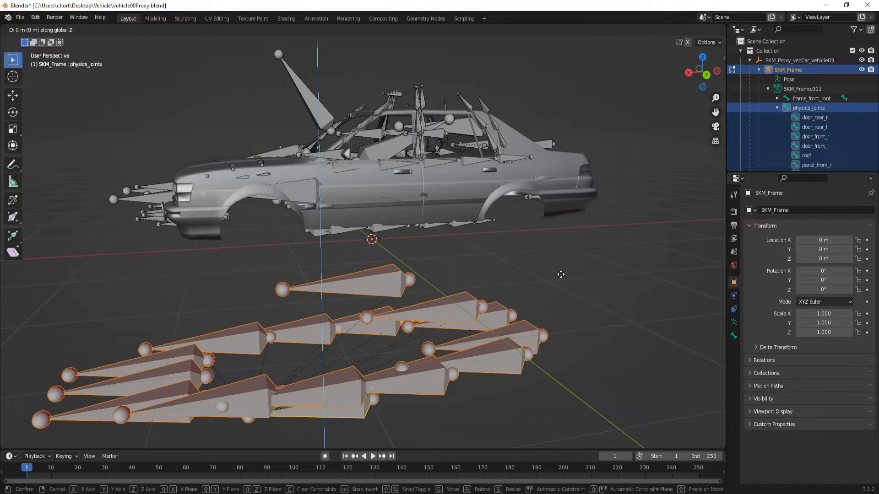
pyautogui.write('2')
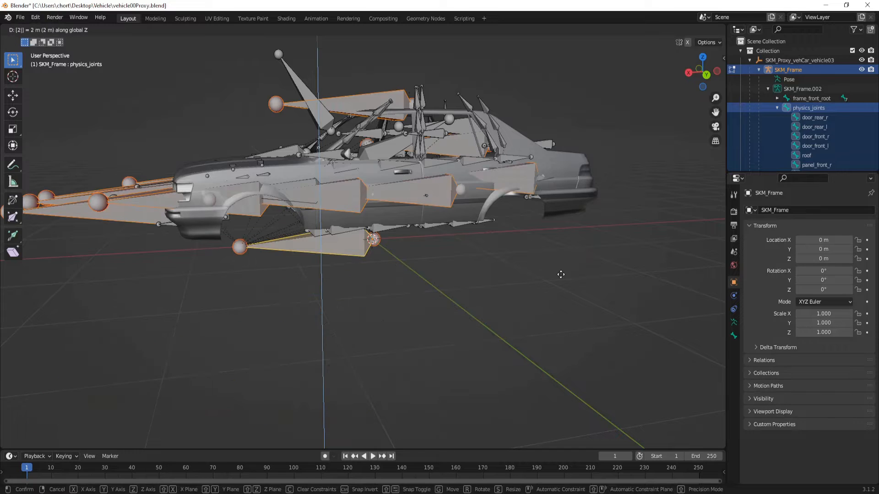
pyautogui.press('Return')
pyautogui.keyDown('shift'); pyautogui.moveTo(366, 171); pyautogui.dragTo(382, 236, button='middle'); pyautogui.keyUp('shift')
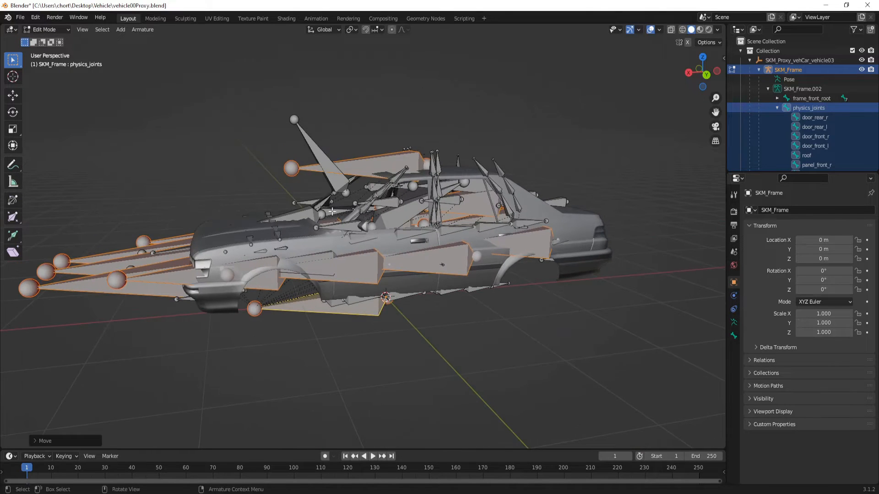
pyautogui.click(46, 29)
pyautogui.click(51, 38)
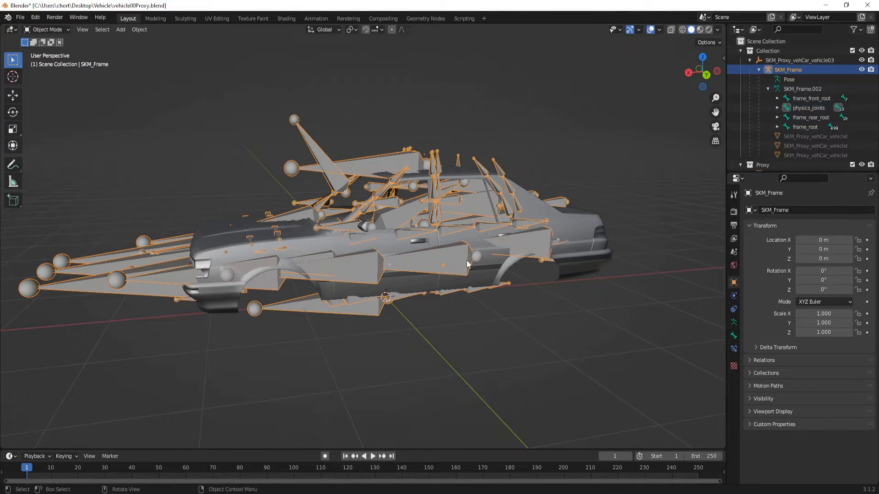
pyautogui.click(523, 275)
pyautogui.click(556, 197)
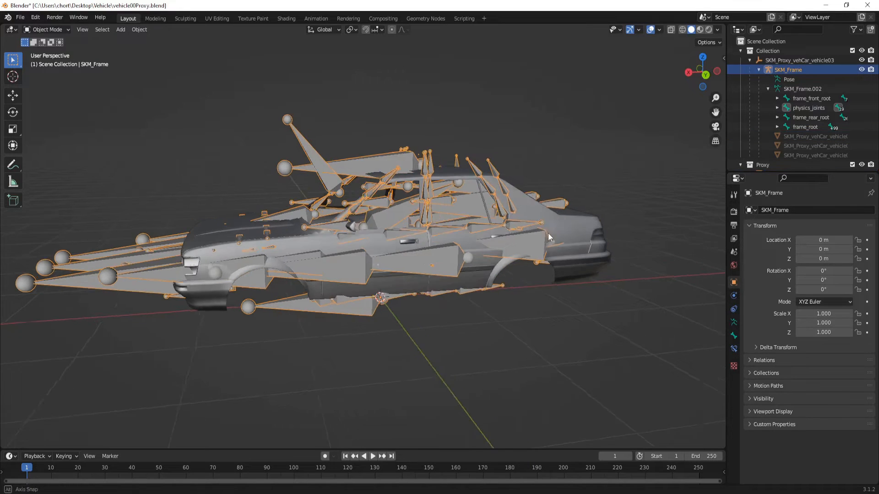
pyautogui.moveTo(548, 232); pyautogui.dragTo(504, 233, button='middle')
pyautogui.click(27, 30)
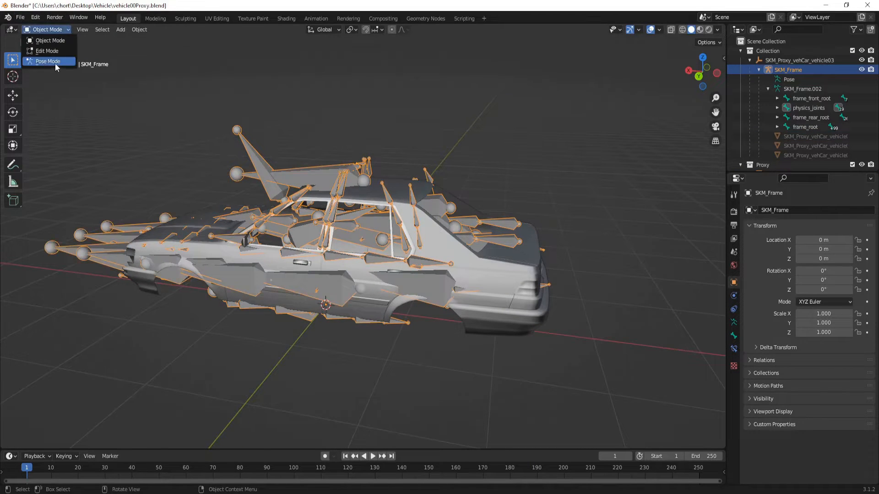
pyautogui.click(55, 63)
pyautogui.click(46, 29)
pyautogui.click(51, 39)
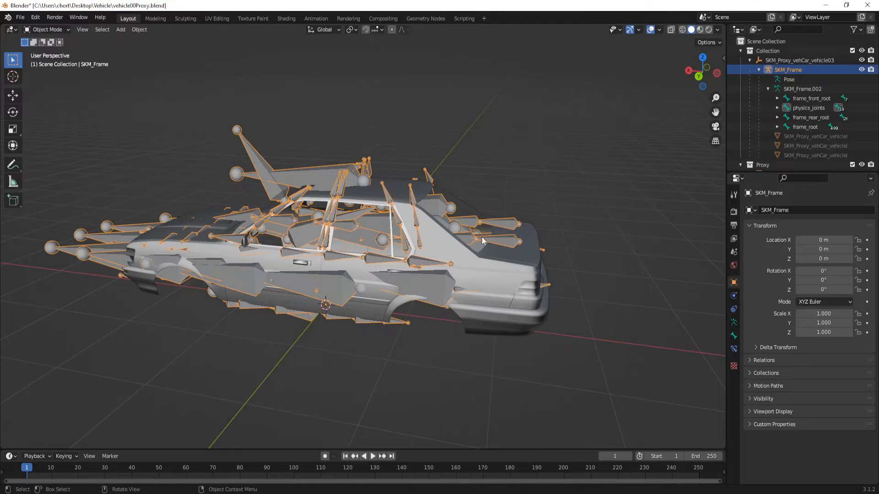
# Add the car body mesh to the SKM_Frame armature selection and switch it to Weight Paint mode.
pyautogui.keyDown('shift'); pyautogui.click(501, 271); pyautogui.keyUp('shift')
pyautogui.click(67, 34)
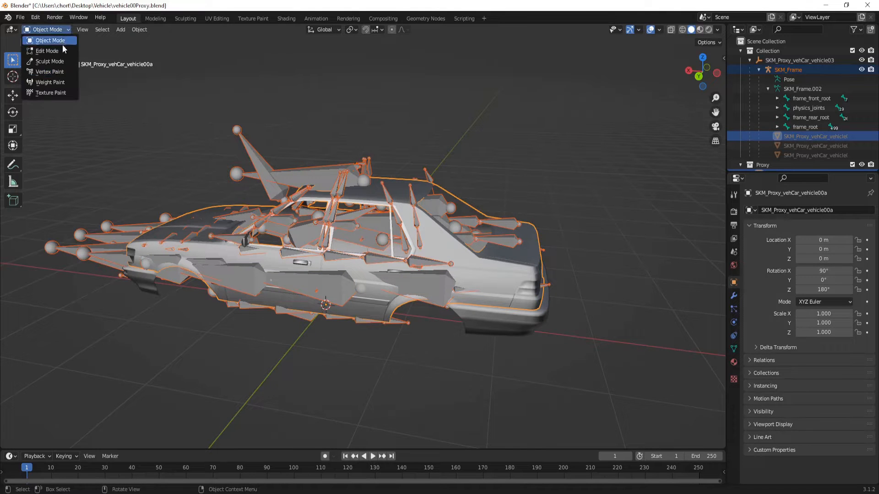
pyautogui.click(50, 80)
pyautogui.scroll(4, 568, 285)
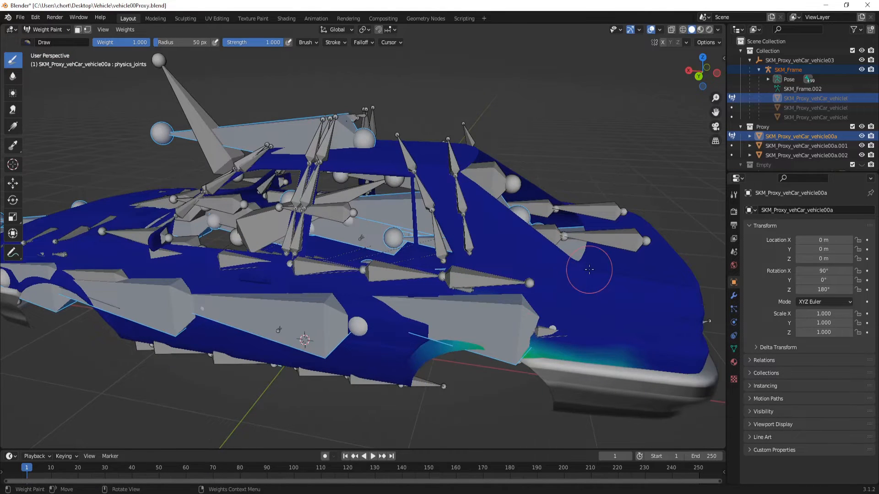
# Inspect the body's weight painting for the rear trunk, hood_root, hood_crumple_rear_05 and hood_crumple_01 bones, and return to Object Mode.
pyautogui.moveTo(588, 270); pyautogui.dragTo(569, 269, button='middle')
pyautogui.keyDown('ctrl'); pyautogui.click(508, 253); pyautogui.keyUp('ctrl')
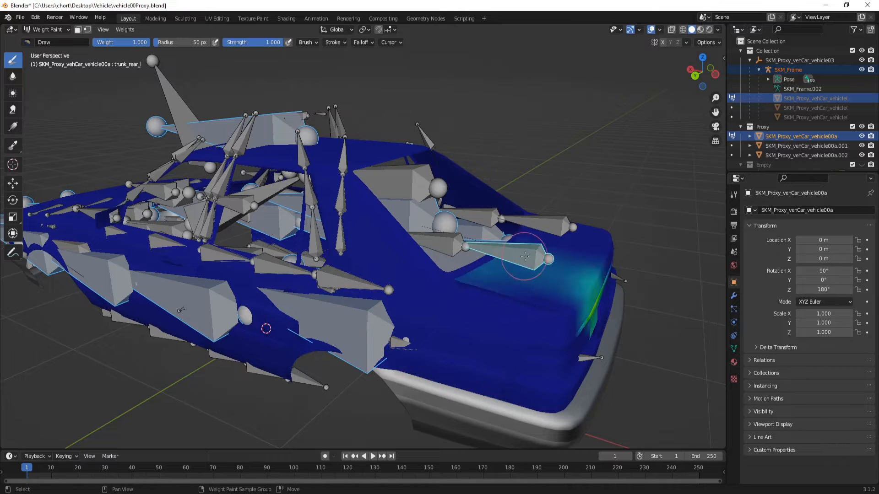
pyautogui.moveTo(357, 265); pyautogui.dragTo(337, 249, button='middle')
pyautogui.keyDown('ctrl'); pyautogui.click(383, 259); pyautogui.keyUp('ctrl')
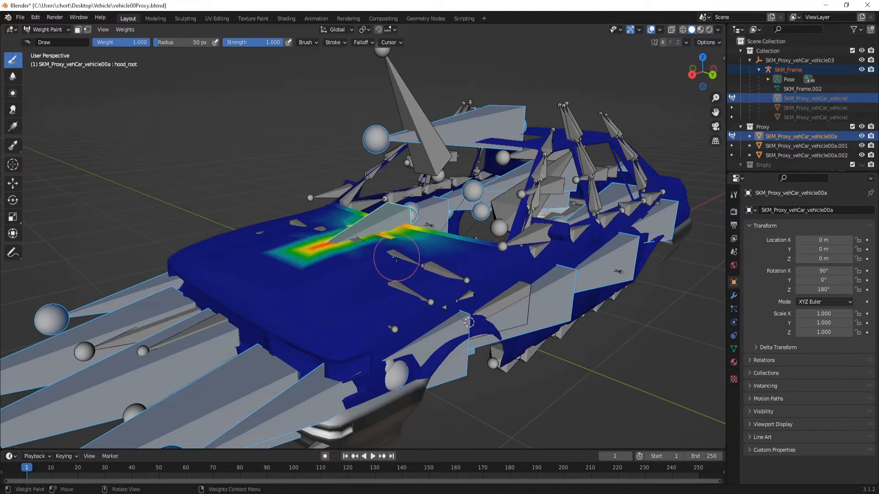
pyautogui.keyDown('ctrl'); pyautogui.click(441, 272); pyautogui.keyUp('ctrl')
pyautogui.keyDown('ctrl'); pyautogui.click(441, 273); pyautogui.keyUp('ctrl')
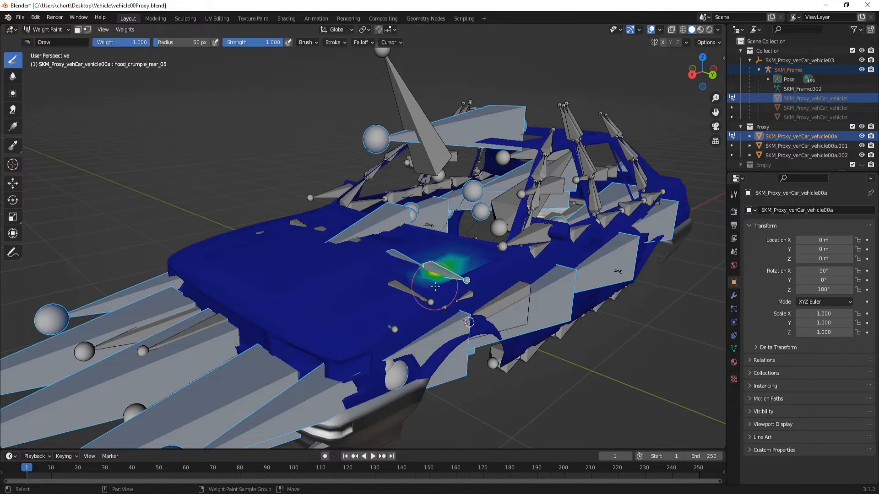
pyautogui.moveTo(505, 302); pyautogui.dragTo(476, 284, button='middle')
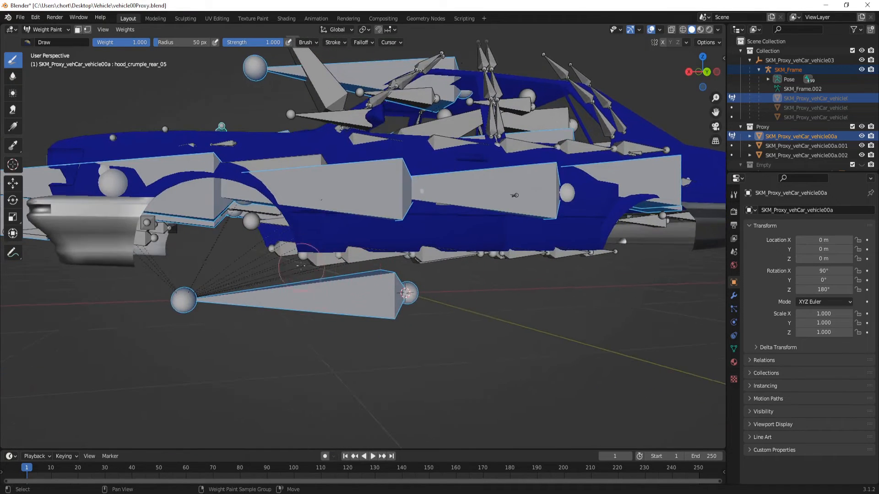
pyautogui.moveTo(283, 231); pyautogui.dragTo(243, 293, button='middle')
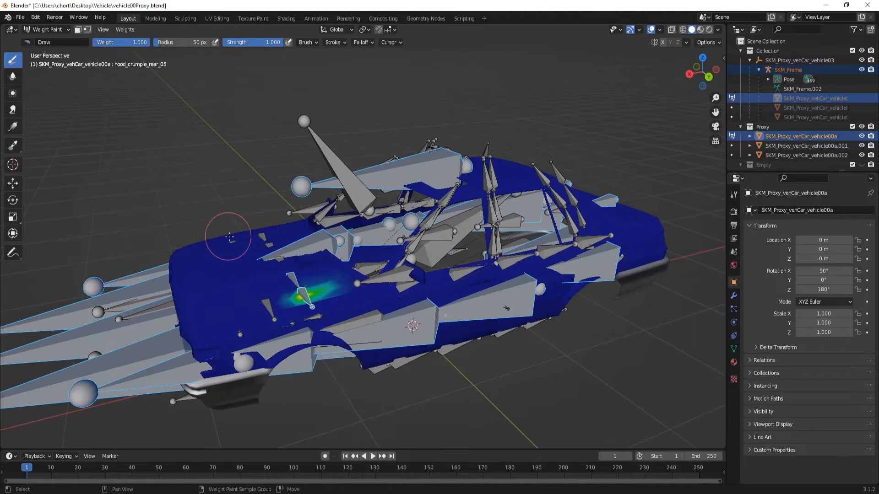
pyautogui.keyDown('ctrl'); pyautogui.click(234, 240); pyautogui.keyUp('ctrl')
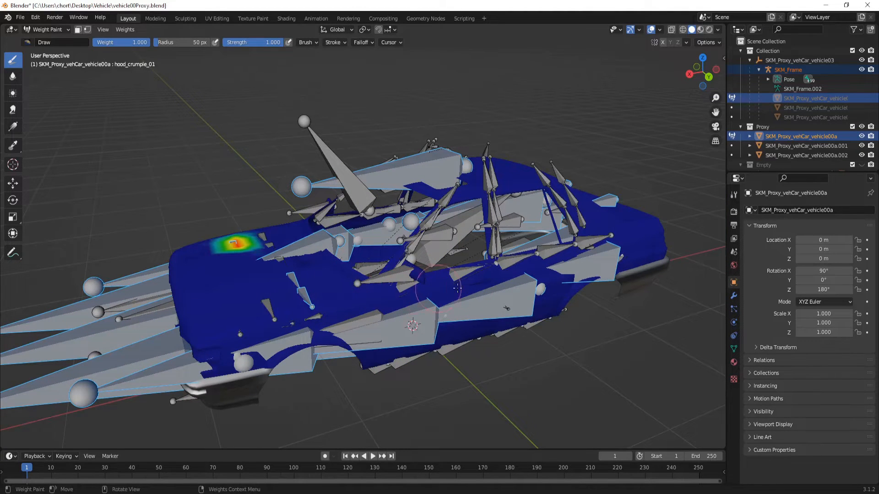
pyautogui.moveTo(451, 291); pyautogui.dragTo(477, 288, button='middle')
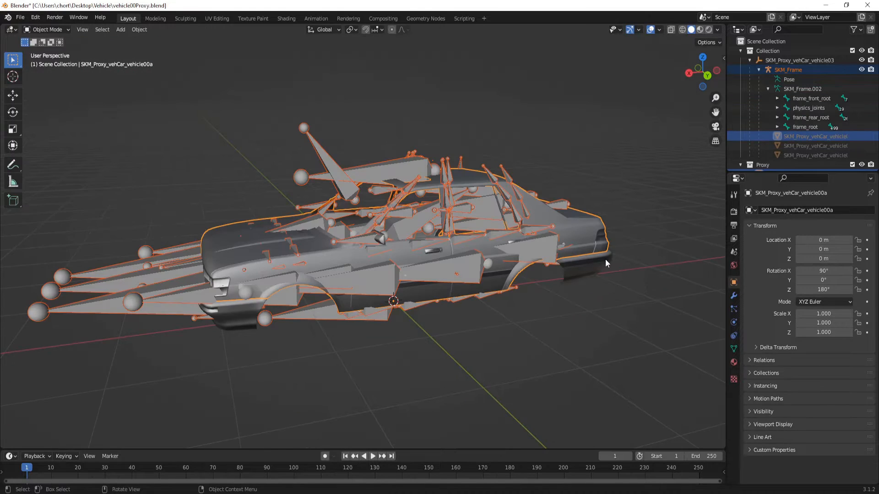
# Show the object transforms and check the scale of SKM_Proxy_vehCar_vehicle03, SKM_Frame and the SKM_Proxy_vehCar_vehicle00a mesh.
pyautogui.press('n')
pyautogui.click(786, 61)
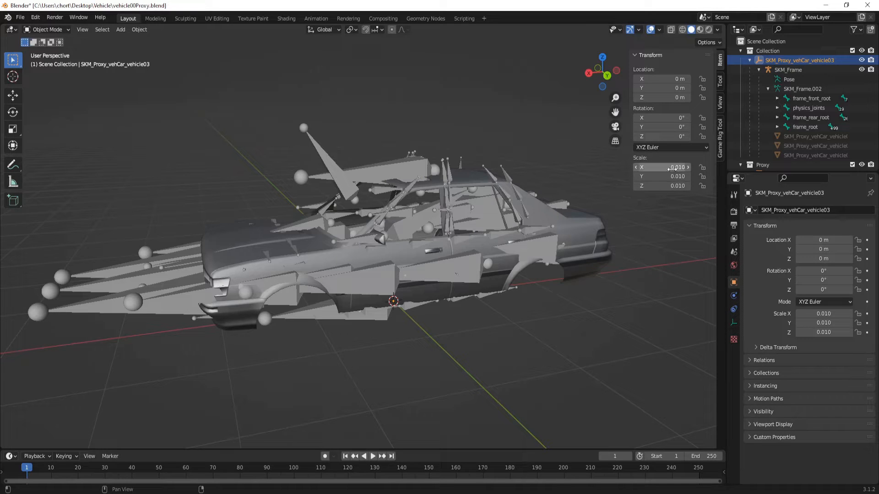
pyautogui.click(786, 69)
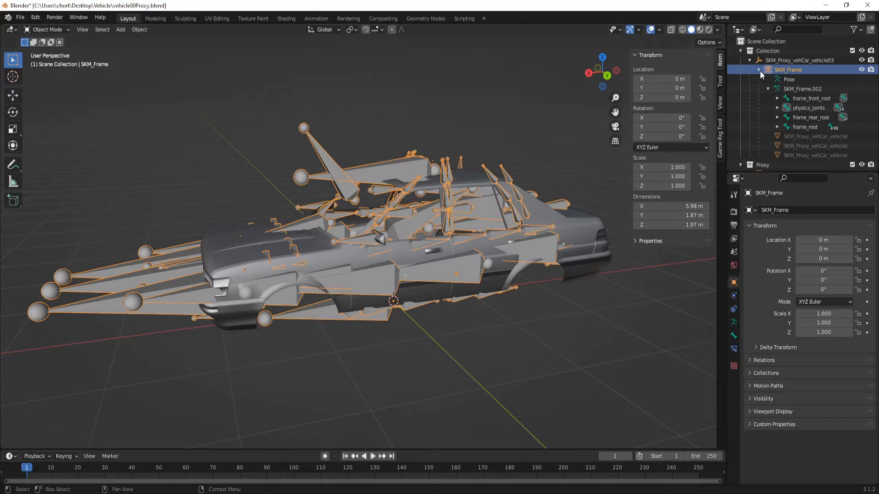
pyautogui.click(758, 69)
pyautogui.click(776, 89)
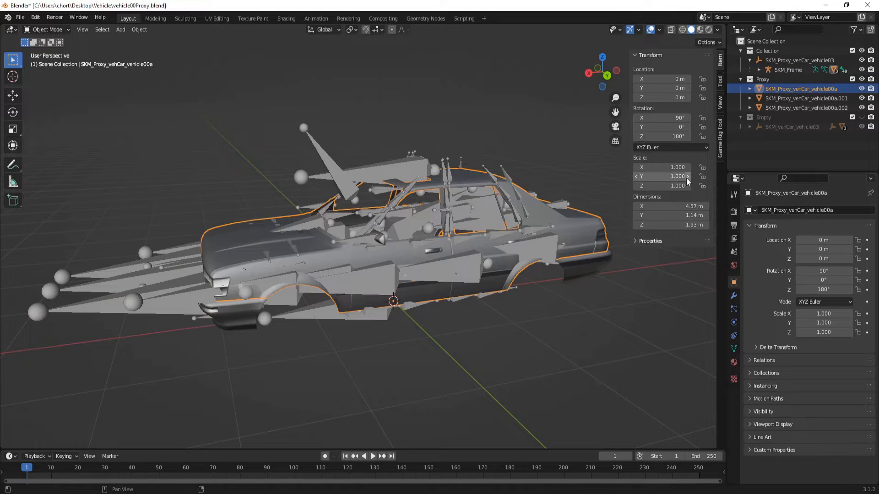
# Check the scale of SKM_vehCar_vehicle03 in the Empty collection, revealing the collection only for this check.
pyautogui.click(862, 121)
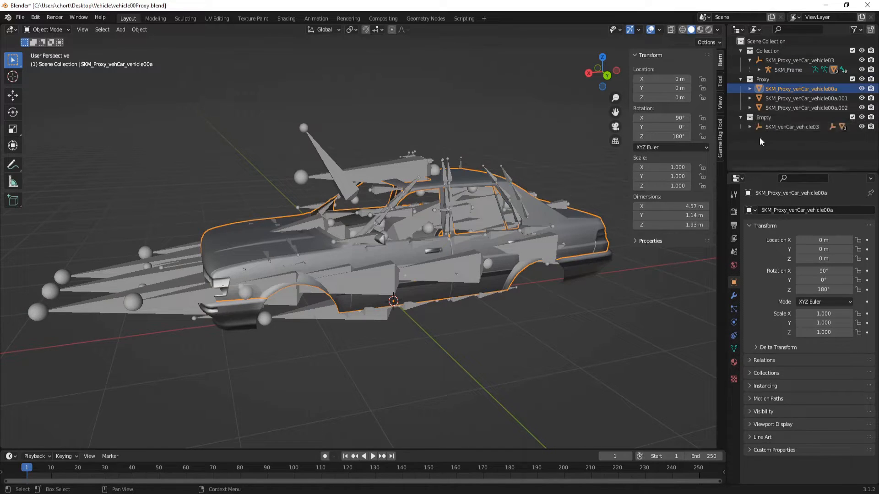
pyautogui.click(750, 127)
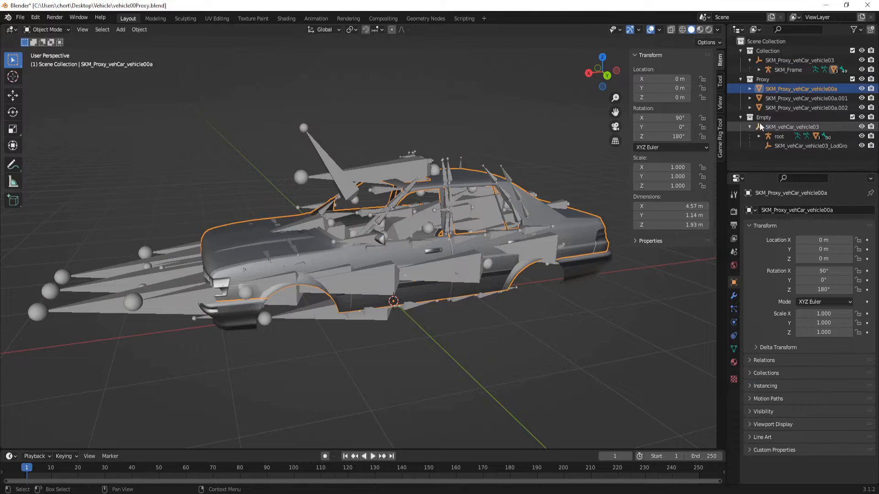
pyautogui.click(788, 127)
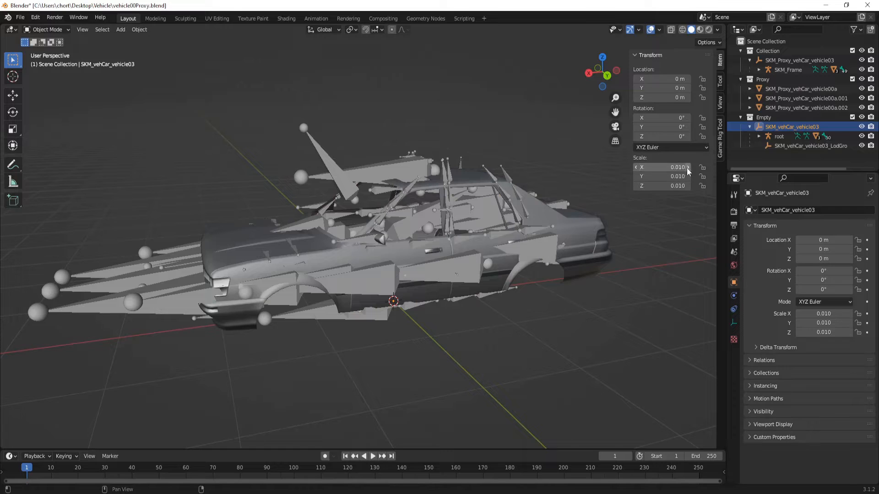
pyautogui.click(862, 117)
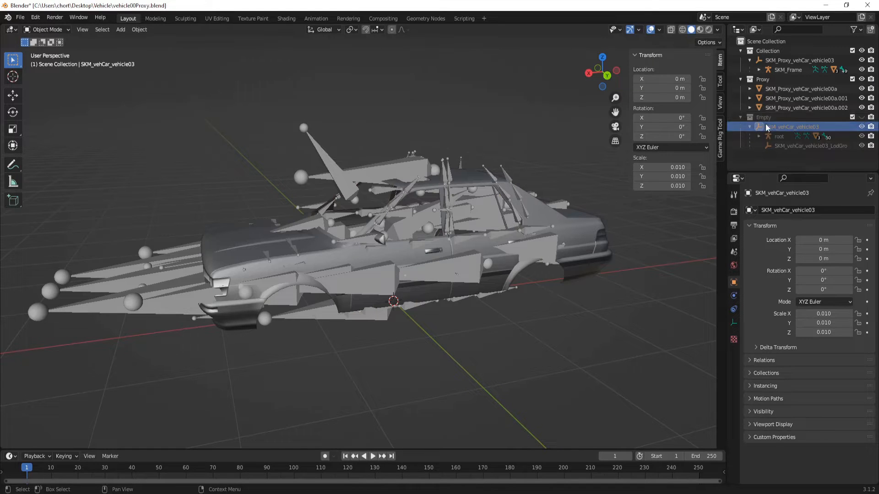
pyautogui.click(742, 118)
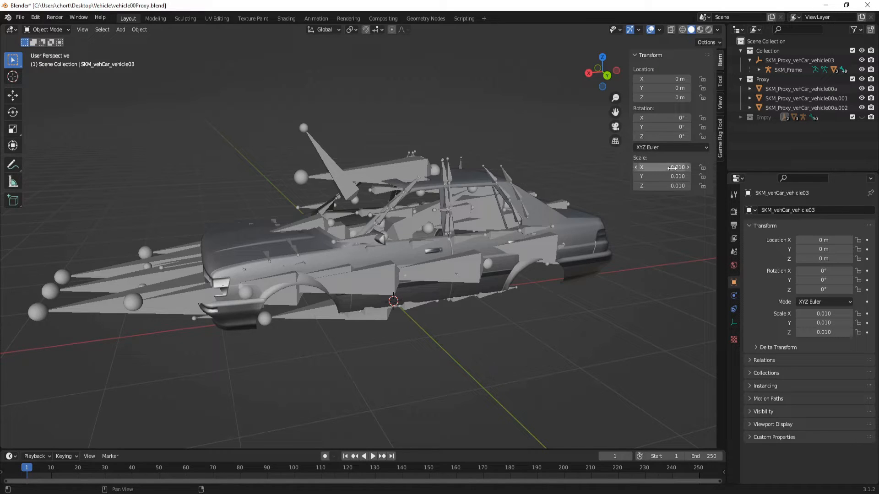
# Select all visible proxy objects with X-ray and apply their scale, then check SKM_Proxy_vehCar_vehicle03.
pyautogui.click(671, 29)
pyautogui.moveTo(657, 393); pyautogui.dragTo(11, 37)
pyautogui.keyDown('shift'); pyautogui.moveTo(404, 171); pyautogui.dragTo(413, 174, button='middle'); pyautogui.keyUp('shift')
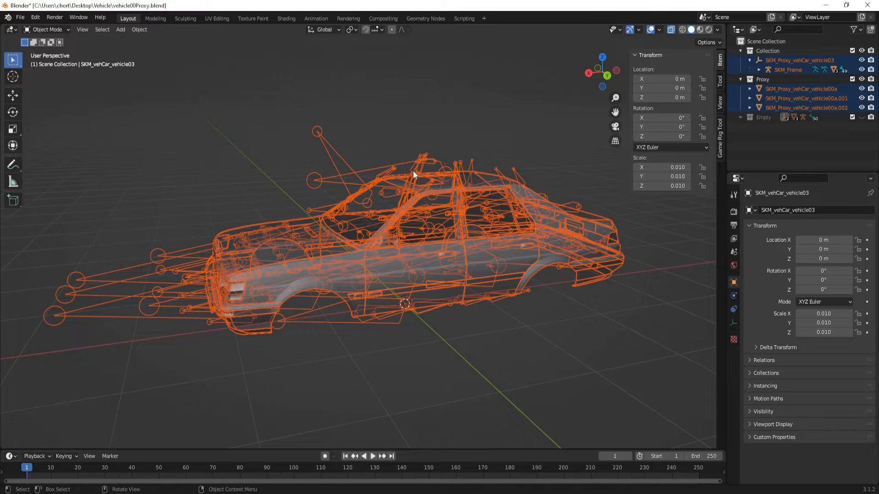
pyautogui.click(671, 29)
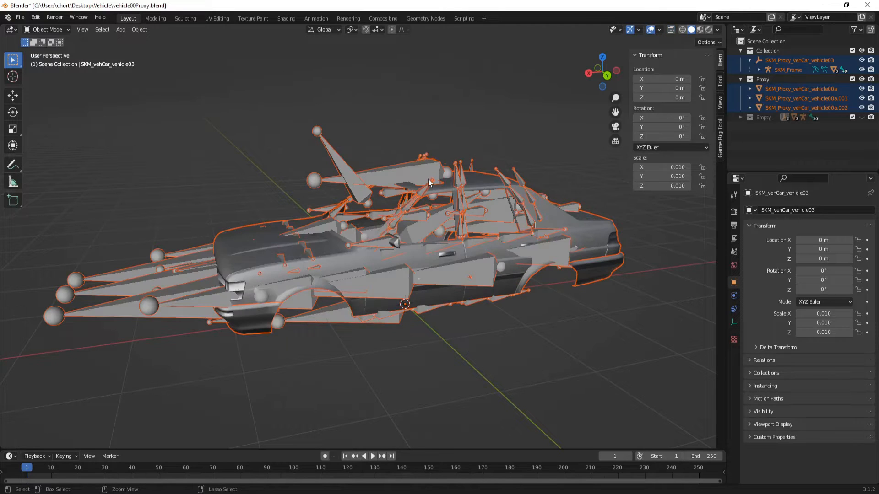
pyautogui.hotkey('ctrl', 'a')
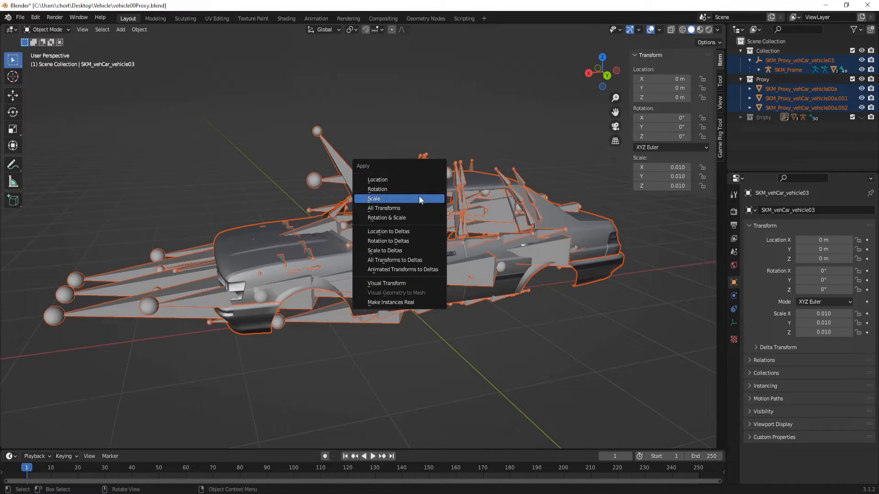
pyautogui.click(419, 200)
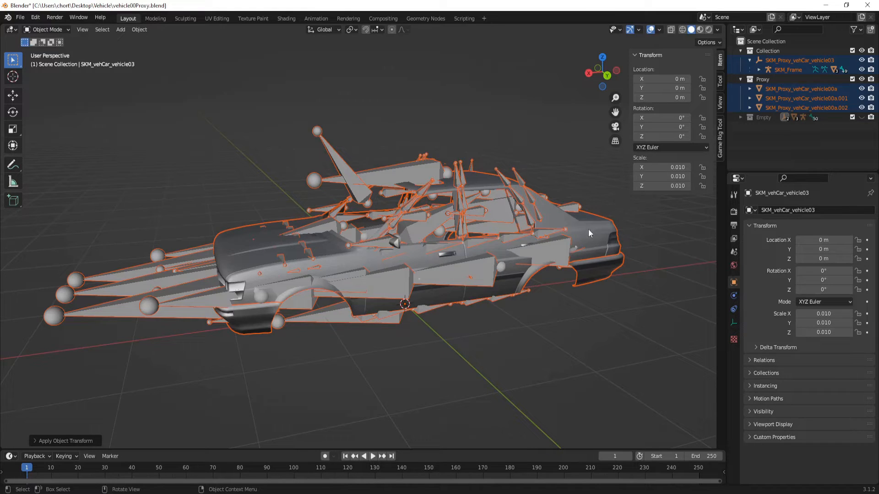
pyautogui.click(453, 229)
pyautogui.click(778, 60)
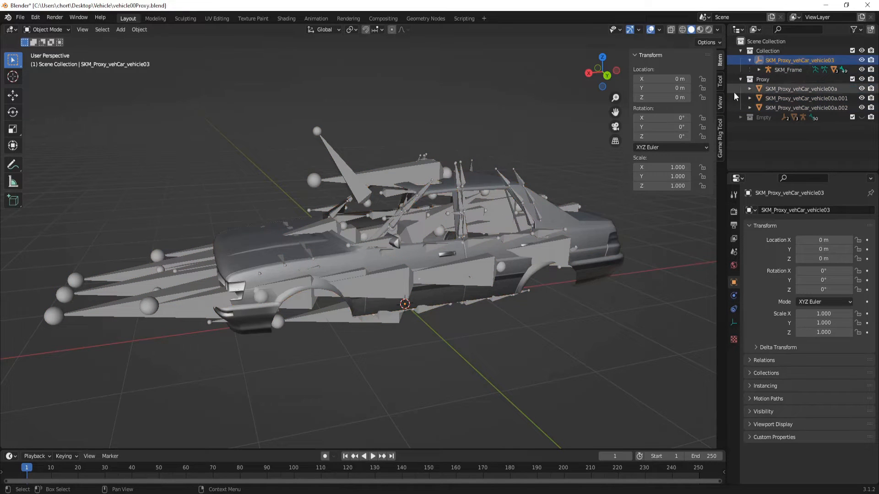
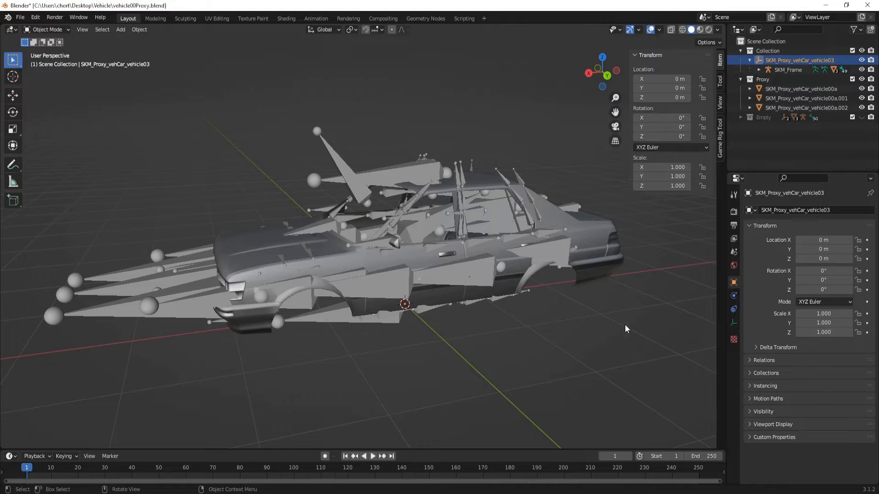
# Select all visible proxy objects again, scale them by 100 and apply the scale.
pyautogui.click(671, 29)
pyautogui.moveTo(671, 379); pyautogui.dragTo(85, 72)
pyautogui.click(672, 29)
pyautogui.write('s')
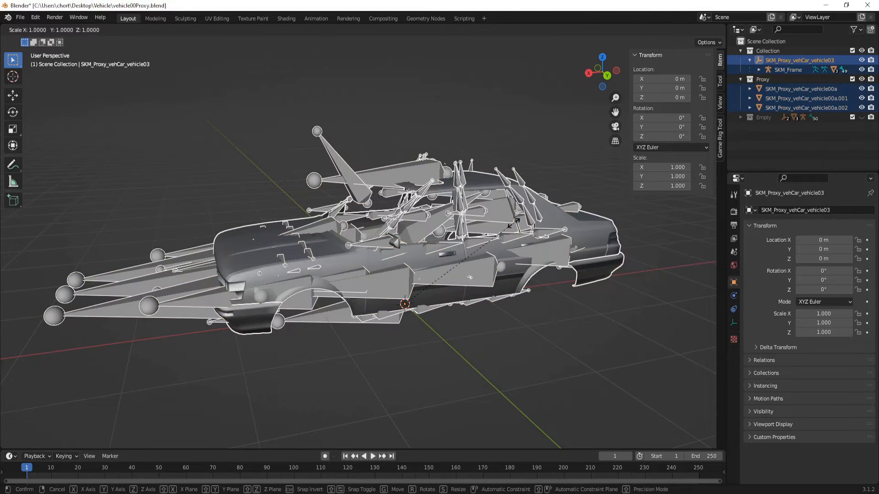
pyautogui.write('100')
pyautogui.press('Return')
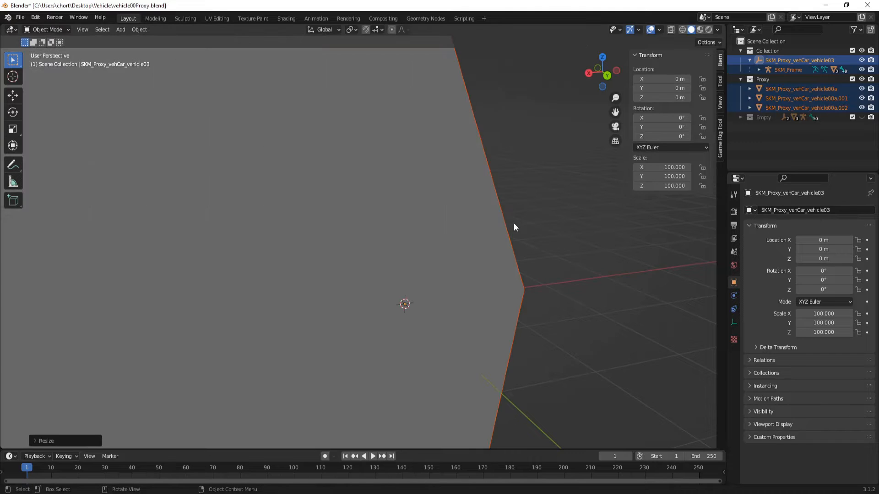
pyautogui.hotkey('ctrl', 'a')
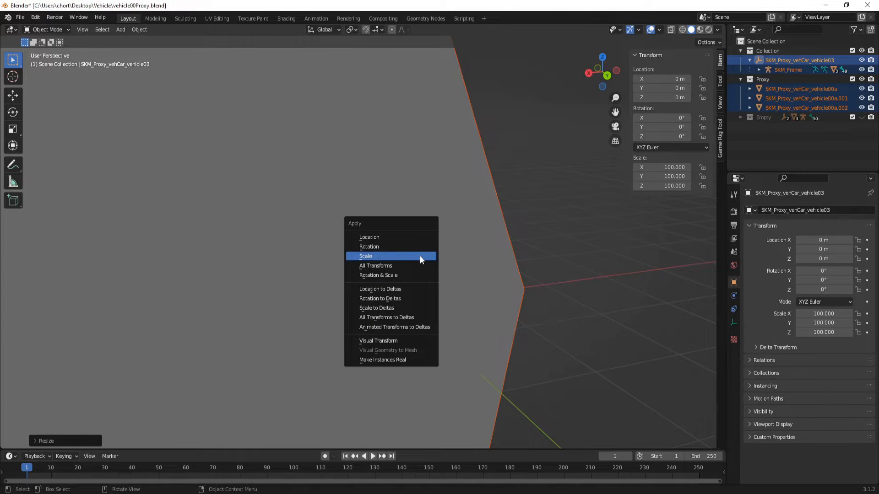
pyautogui.click(421, 260)
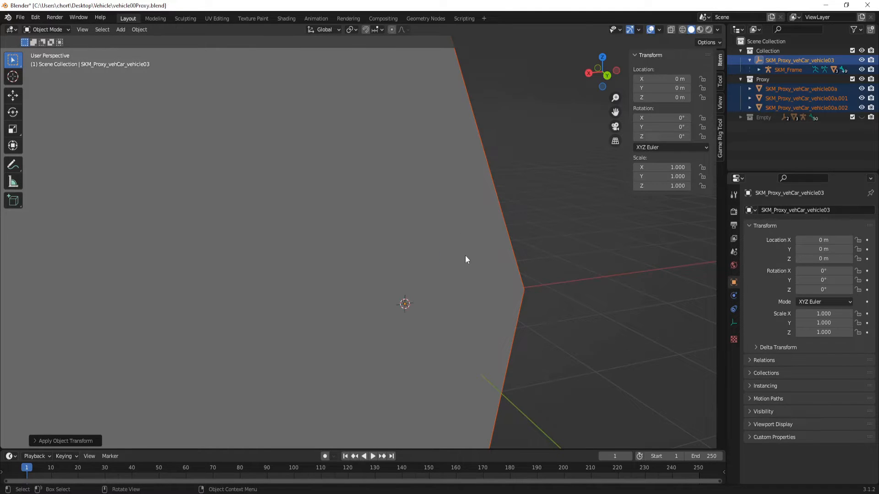
# Scale the selected proxy objects by 0.01 without applying the scale, and clear the selection.
pyautogui.write('s')
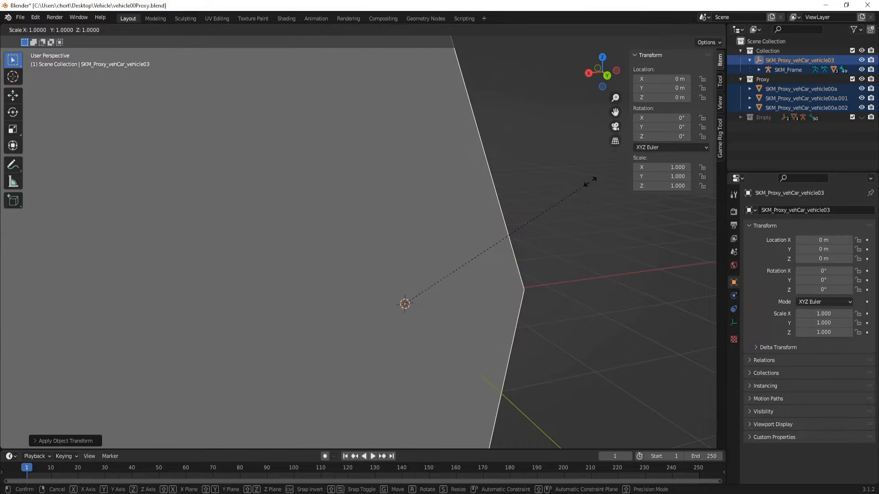
pyautogui.write('0.01')
pyautogui.press('Return')
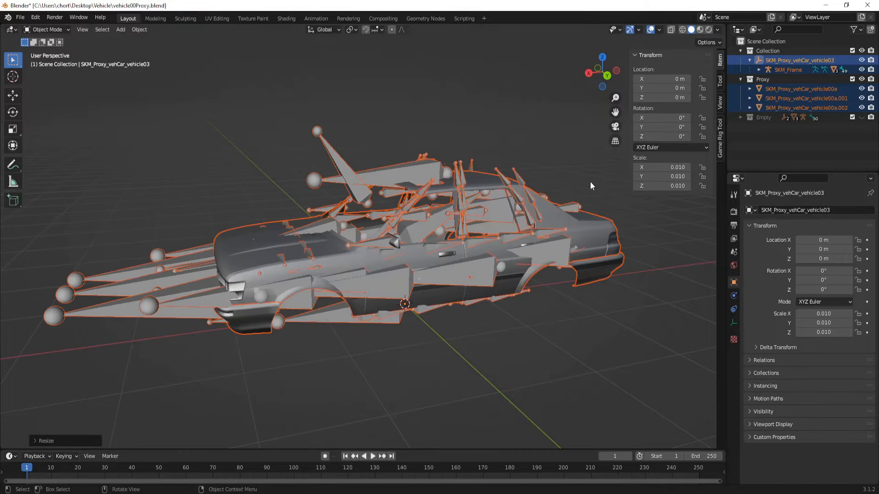
pyautogui.click(590, 181)
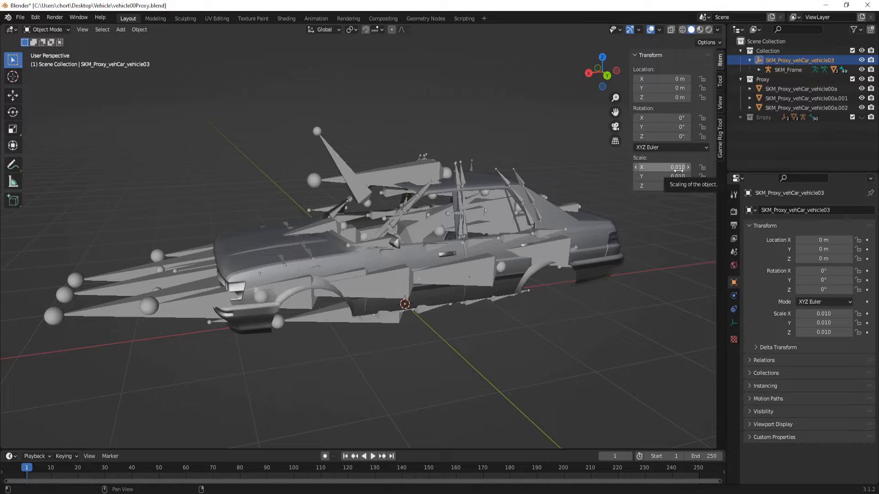
# Check the scale of SKM_Frame and of the three meshes in the Proxy collection.
pyautogui.click(785, 70)
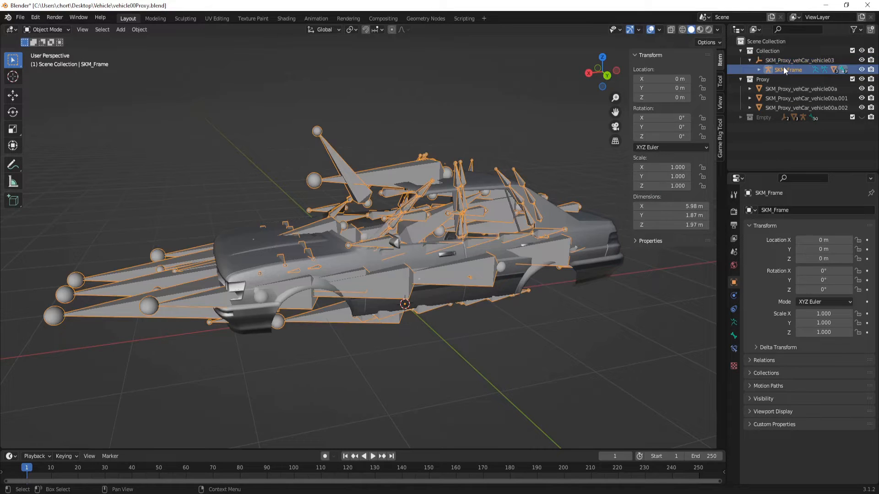
pyautogui.click(784, 91)
pyautogui.click(781, 98)
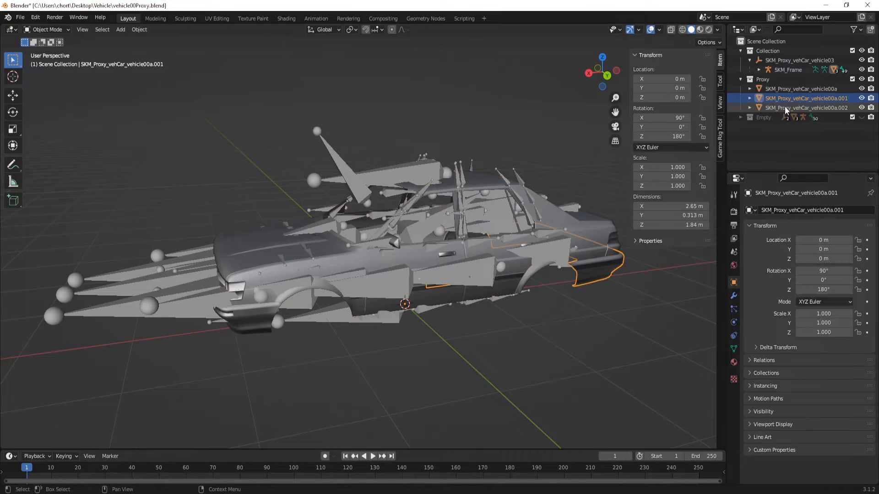
pyautogui.click(785, 108)
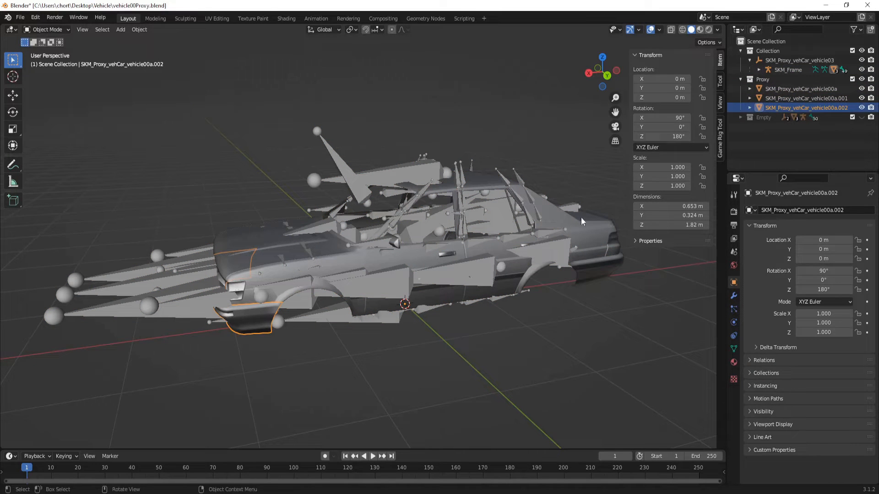
# Reveal and expand the Empty collection to check the scale of SKM_vehCar_vehicle03_LodGroup.
pyautogui.click(861, 118)
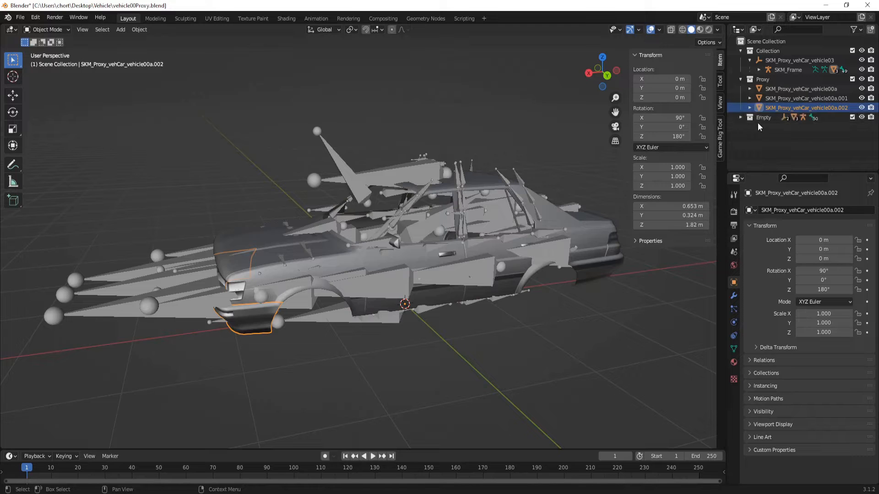
pyautogui.click(742, 117)
pyautogui.click(797, 145)
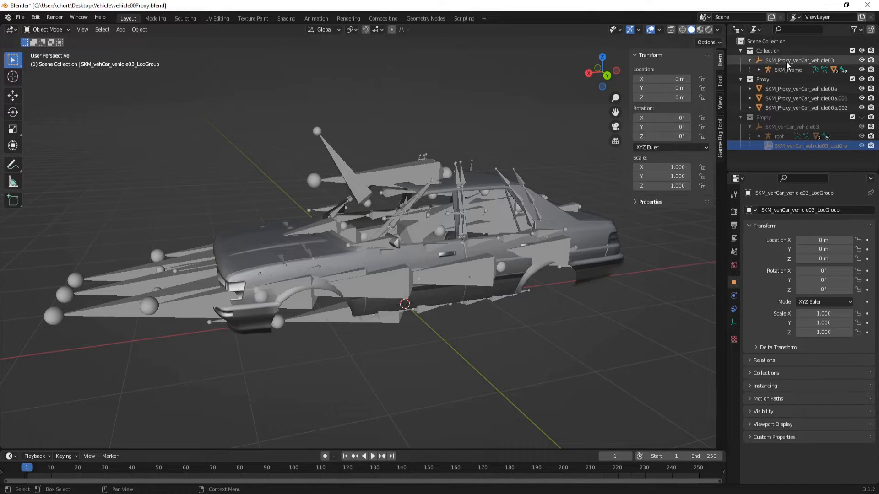
# Check the scale of the SKM_Proxy_vehCar_vehicle03 empty, select all visible proxy objects with X-ray on, and start an FBX export.
pyautogui.click(799, 60)
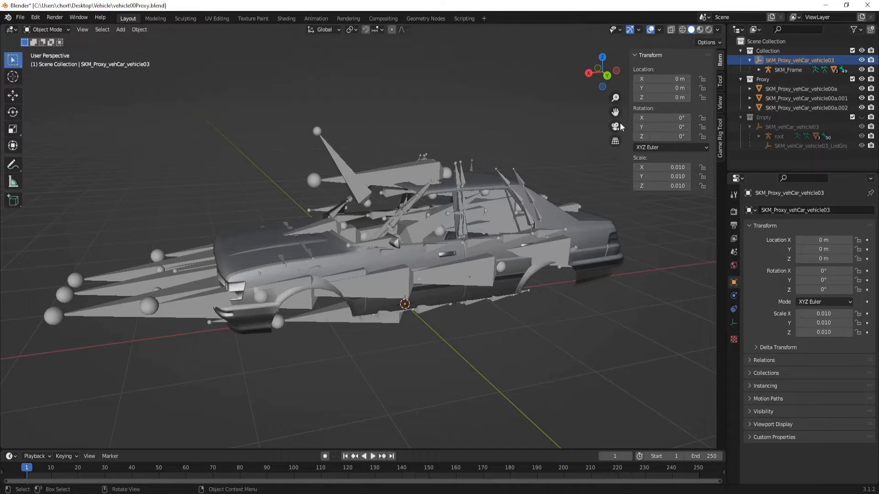
pyautogui.click(672, 29)
pyautogui.moveTo(652, 347); pyautogui.dragTo(48, 114)
pyautogui.click(23, 20)
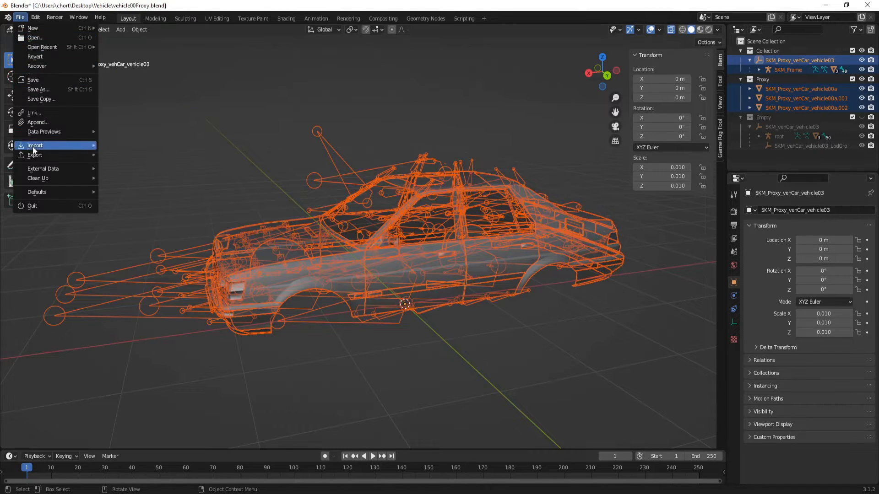
pyautogui.moveTo(36, 158)
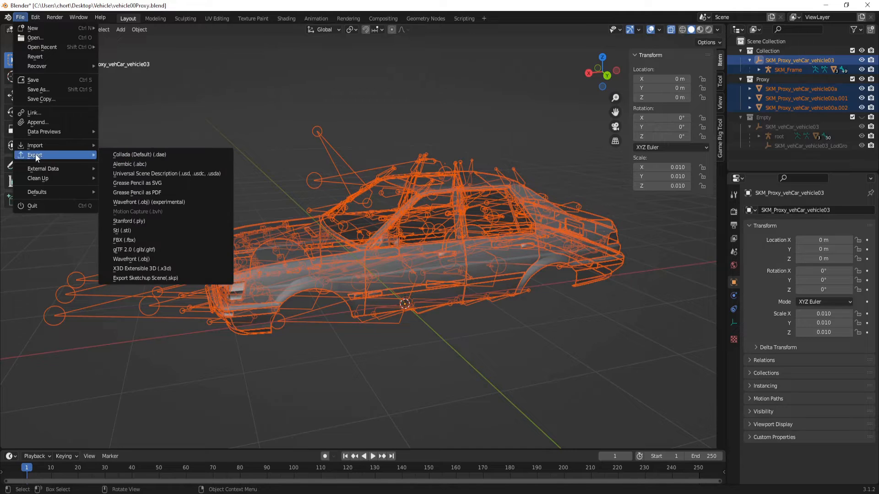
pyautogui.click(131, 239)
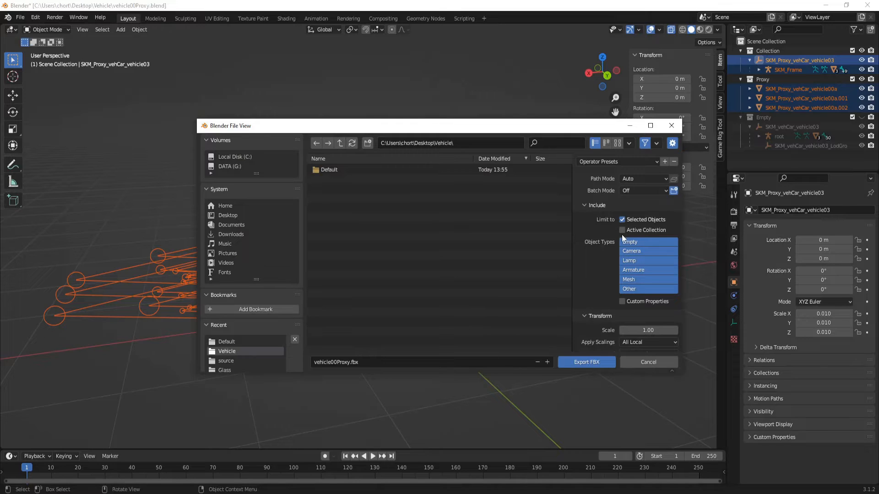
# Limit the FBX export's object types to Armature and Mesh, and set the geometry Smoothing to Face.
pyautogui.click(650, 270)
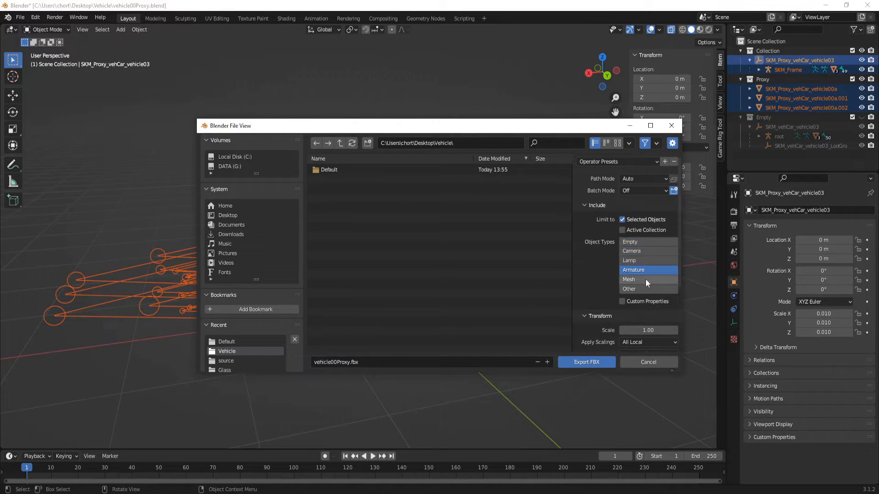
pyautogui.keyDown('shift'); pyautogui.click(646, 278); pyautogui.keyUp('shift')
pyautogui.scroll(-5, 614, 305)
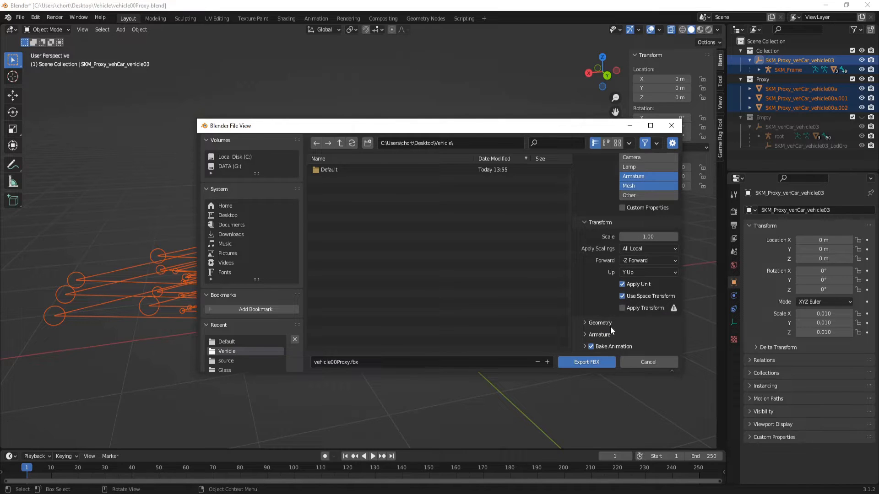
pyautogui.click(602, 324)
pyautogui.scroll(-5, 623, 292)
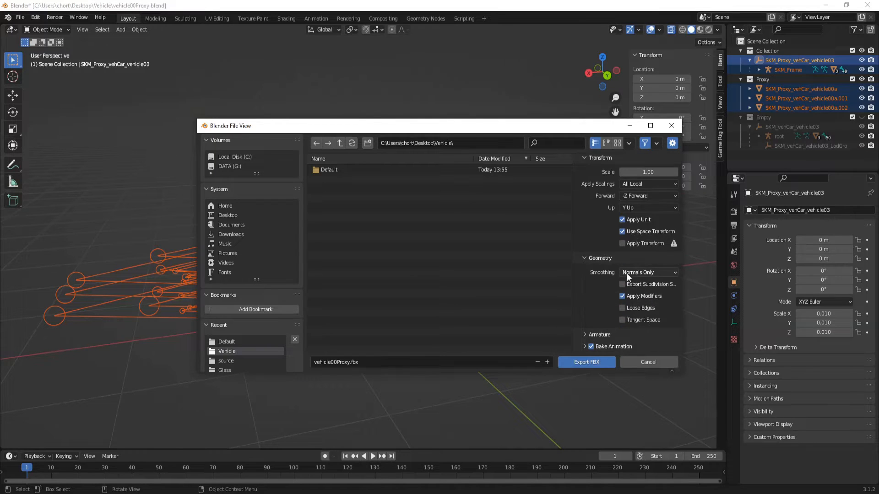
pyautogui.click(635, 272)
pyautogui.click(631, 294)
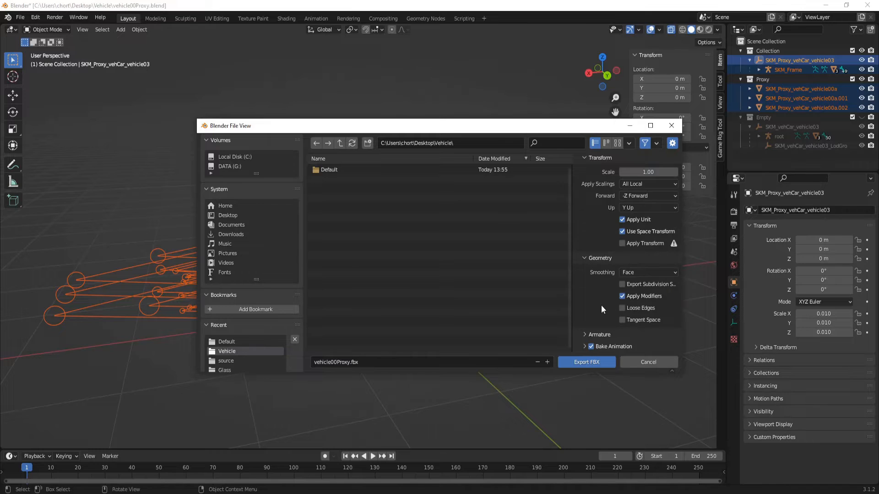
# Set Primary Bone Axis to X and Secondary to -Y, disable Add Leaf Bones, and export the selection as vehicle00Proxy.fbx.
pyautogui.click(594, 334)
pyautogui.scroll(-4, 598, 321)
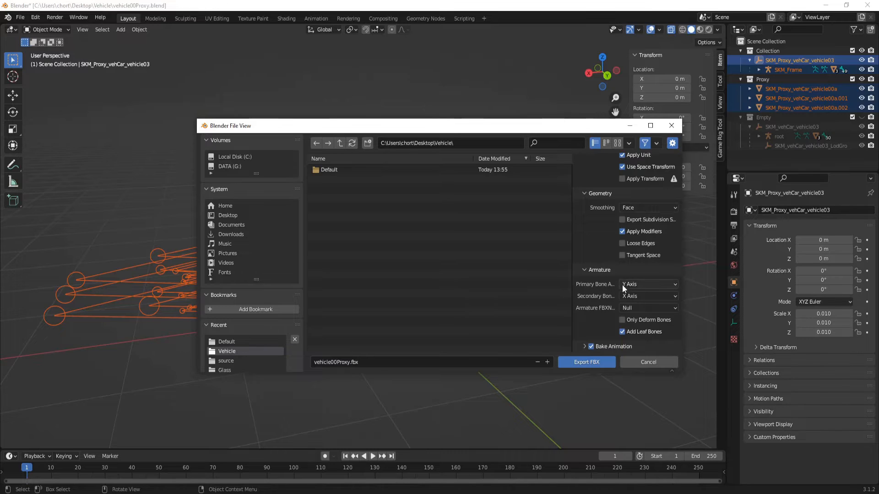
pyautogui.click(635, 284)
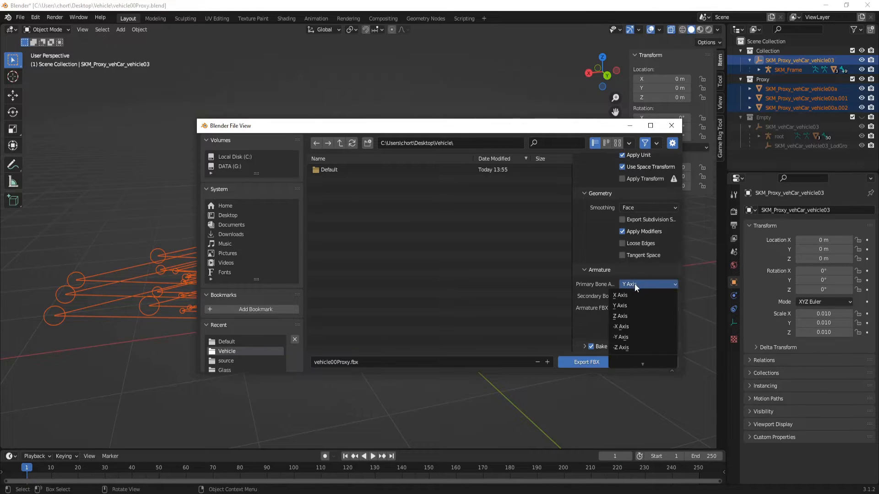
pyautogui.click(632, 293)
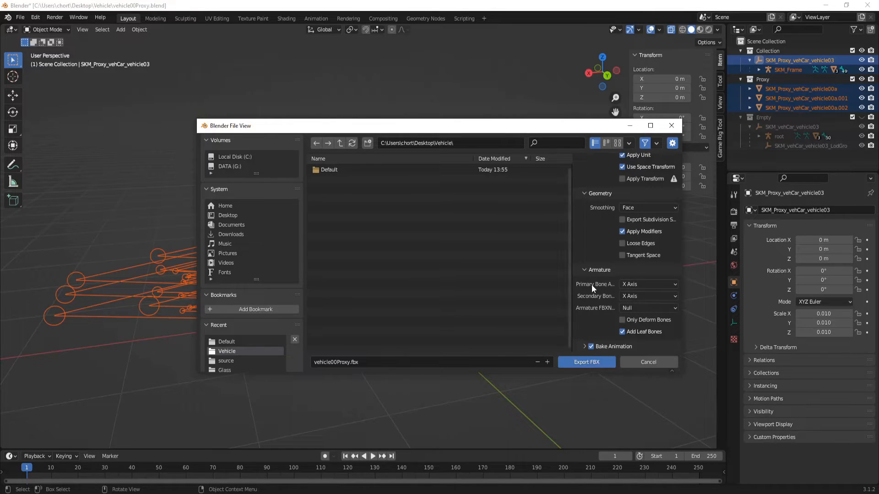
pyautogui.click(630, 296)
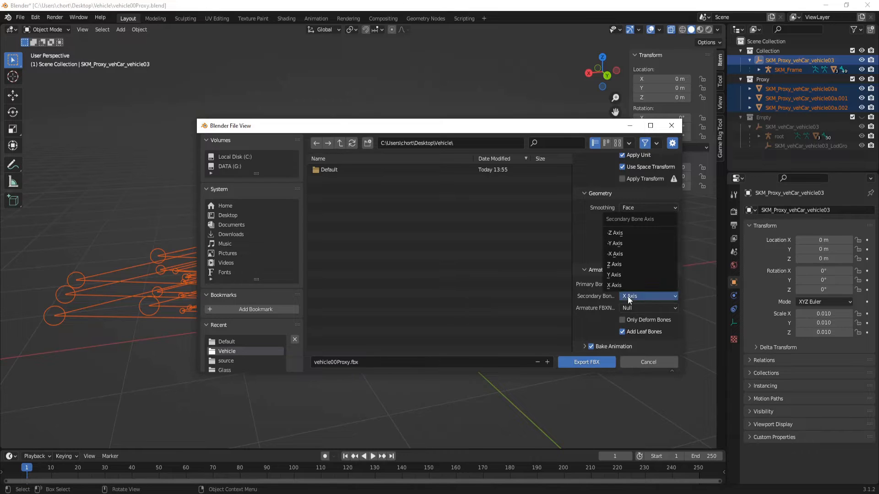
pyautogui.click(629, 243)
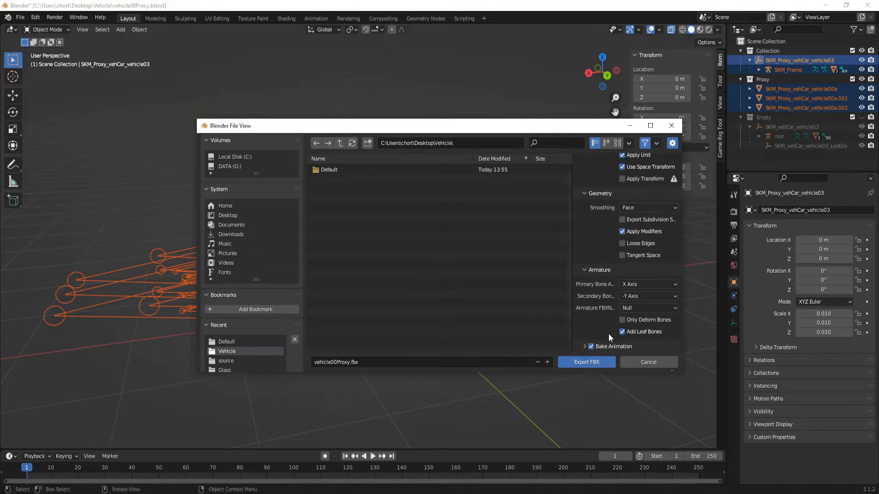
pyautogui.click(638, 332)
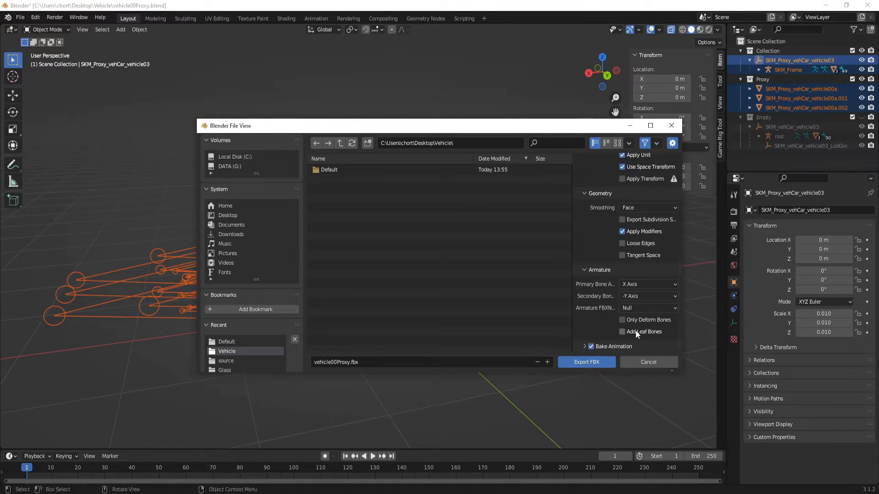
pyautogui.click(596, 363)
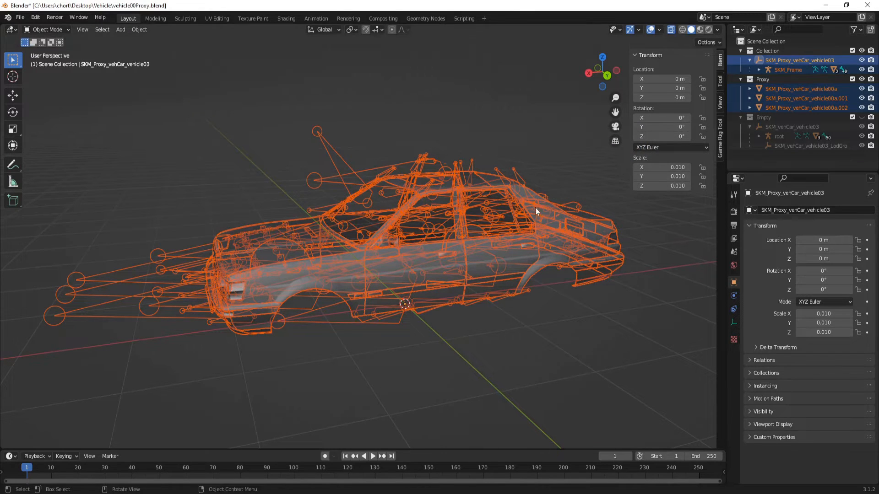
# Hide the Collection and Proxy collections, turn X-ray off and show the Empty collection.
pyautogui.click(861, 51)
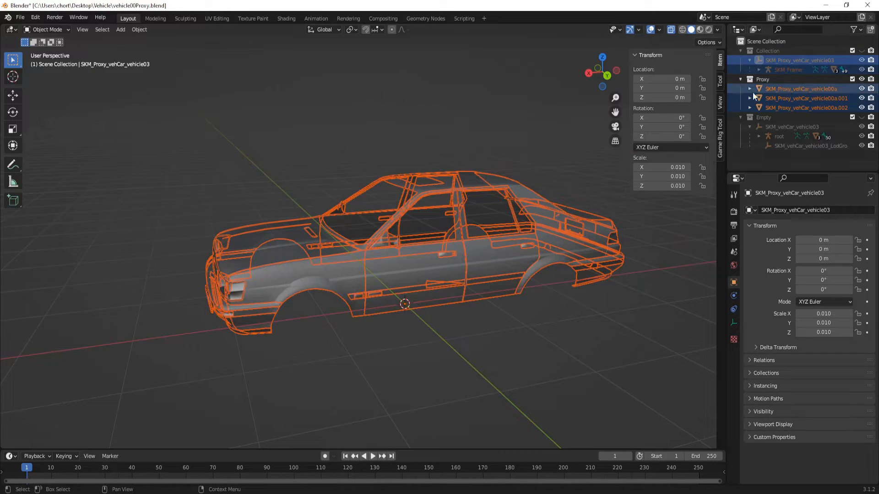
pyautogui.click(459, 117)
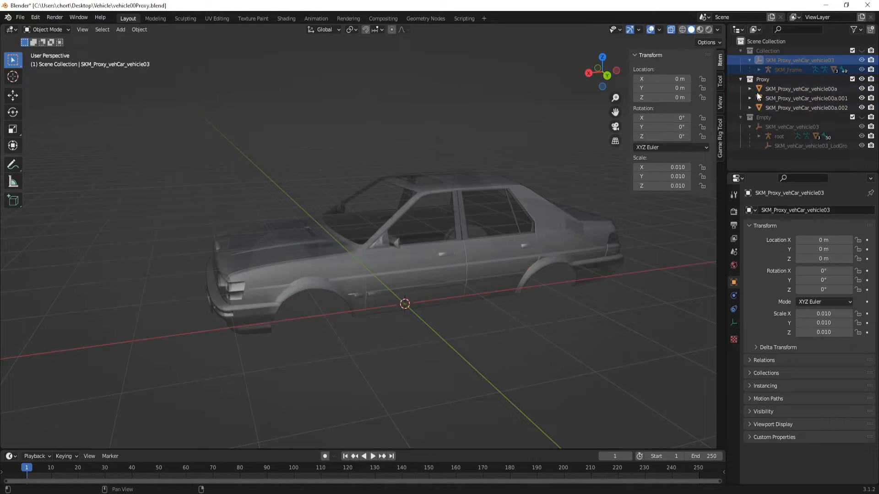
pyautogui.click(862, 80)
pyautogui.click(670, 29)
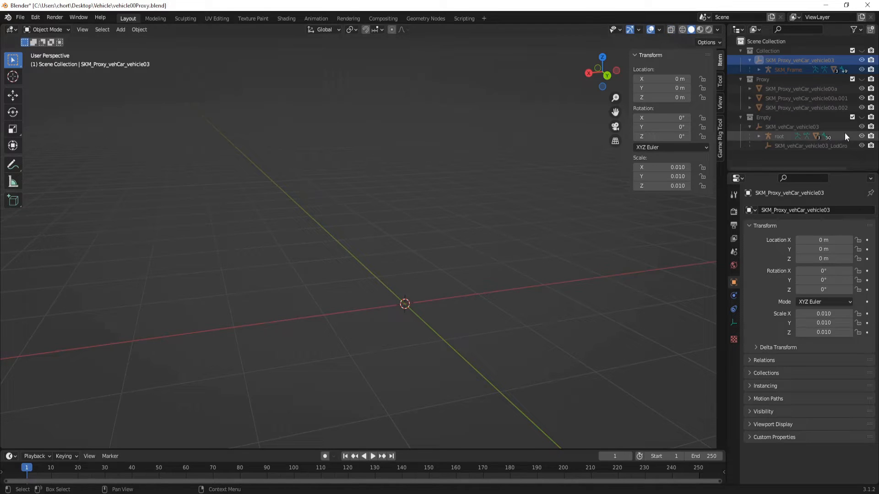
pyautogui.click(861, 117)
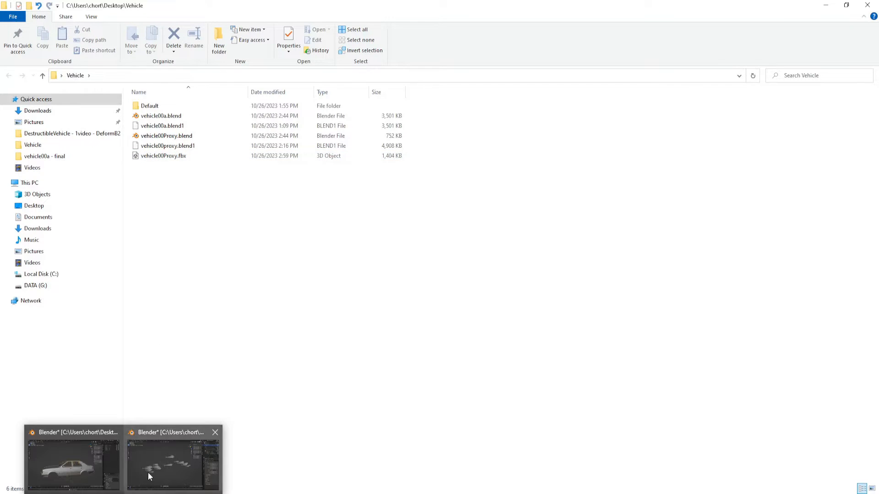
# Copy the proxy root empty's name from Blender and rename the exported FBX in File Explorer as SKM_Proxy_vehCar_vehicle00a.fbx.
pyautogui.click(147, 473)
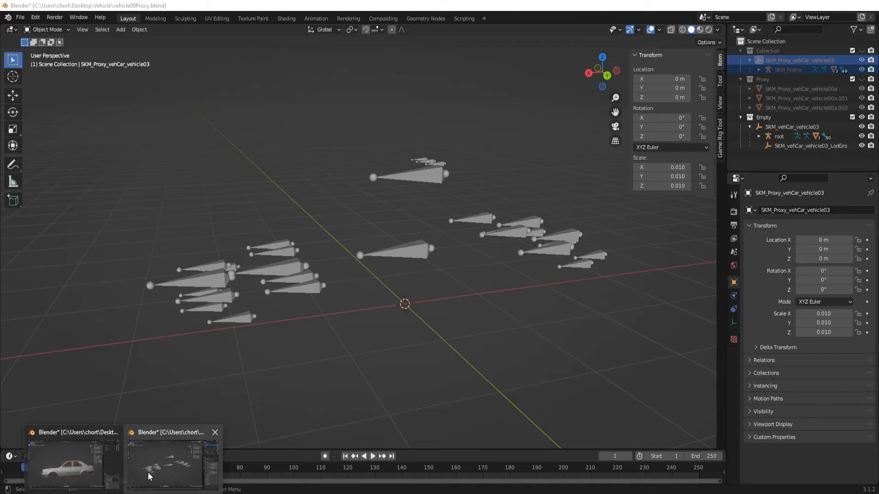
pyautogui.doubleClick(774, 60)
pyautogui.hotkey('ctrl', 'c')
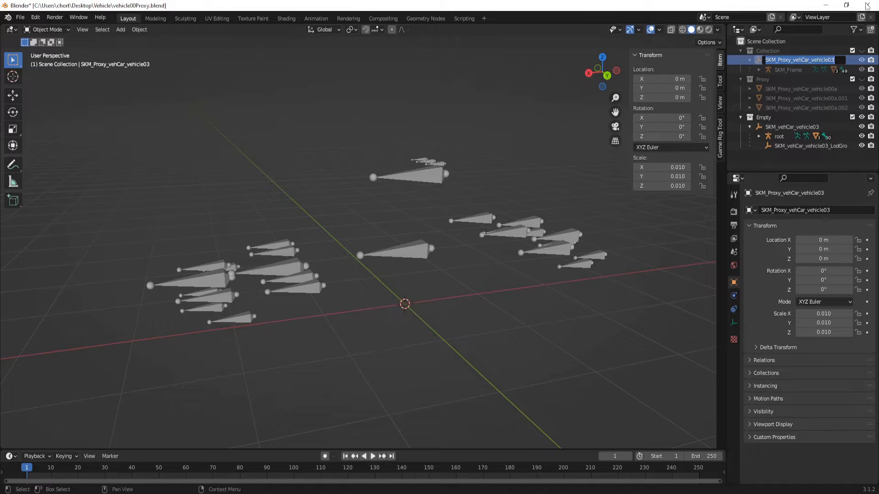
pyautogui.click(825, 5)
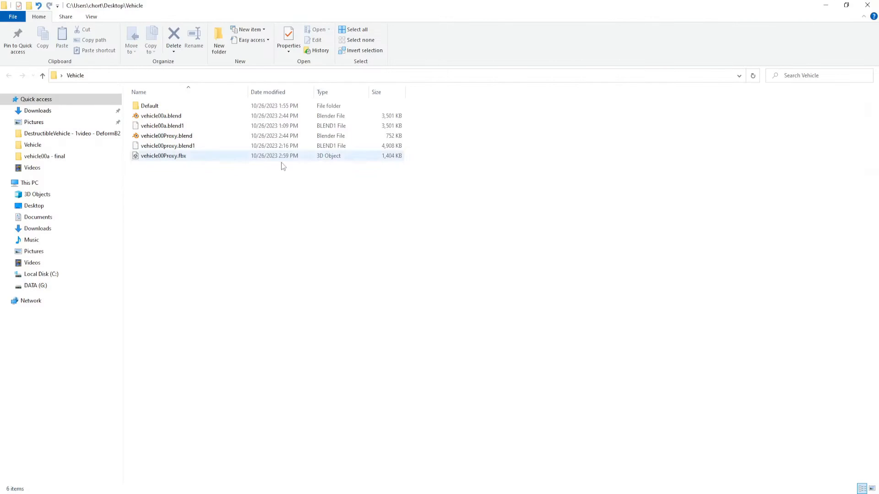
pyautogui.click(231, 158)
pyautogui.press('F2')
pyautogui.hotkey('ctrl', 'v')
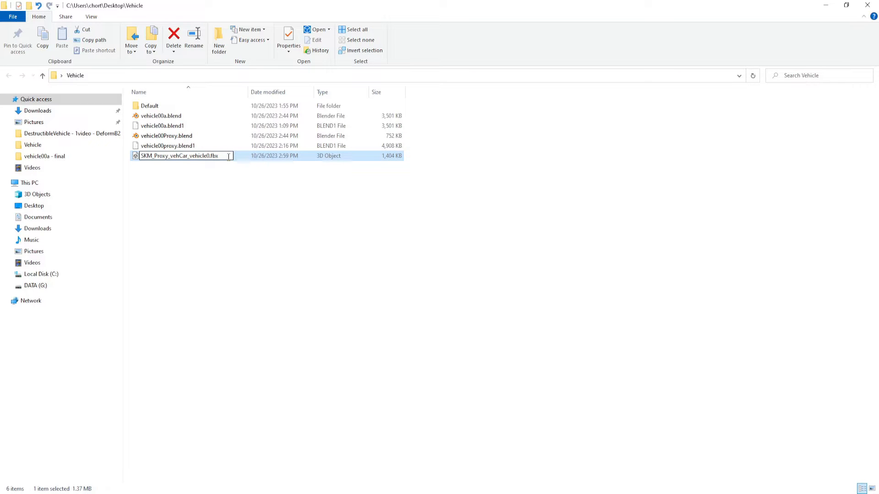
pyautogui.press('BackSpace')
pyautogui.write('00a')
# Switch back to Blender and copy the name of the SKM_vehCar_vehicle03 empty in the Empty collection.
pyautogui.hotkey('alt', 'Tab')
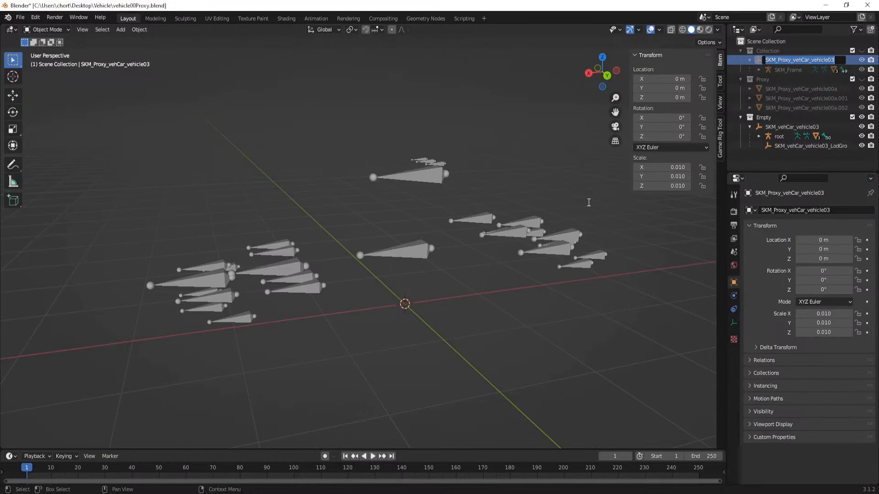
pyautogui.click(792, 126)
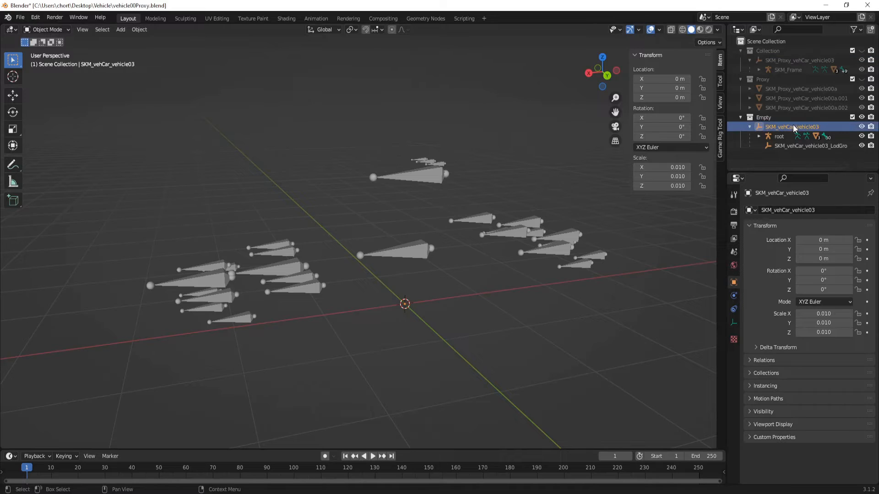
pyautogui.doubleClick(801, 125)
pyautogui.hotkey('ctrl', 'c')
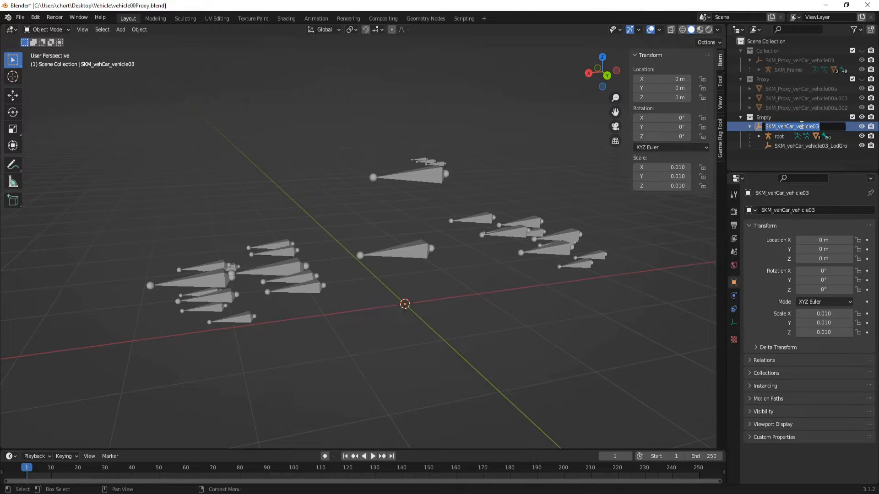
pyautogui.click(427, 108)
# Check the scale of the LodGroup empty, the LOD0 mesh and the root armature in the Empty collection.
pyautogui.click(779, 144)
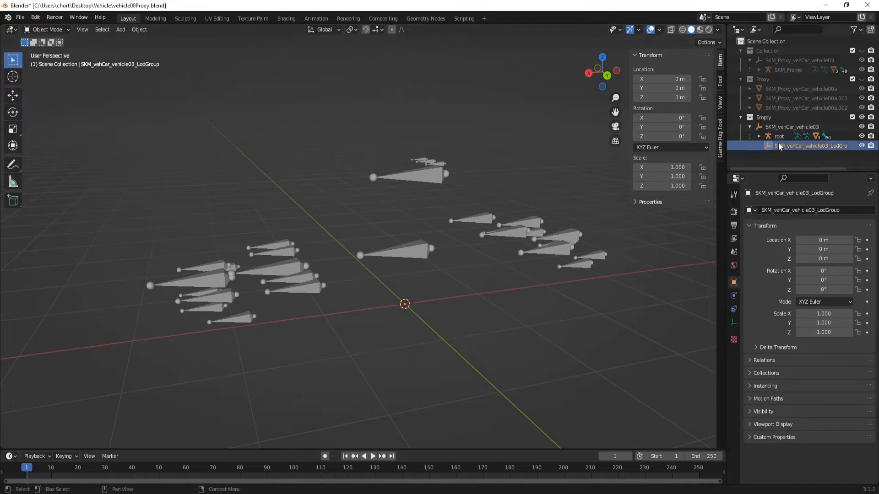
pyautogui.click(757, 137)
pyautogui.scroll(-3, 785, 155)
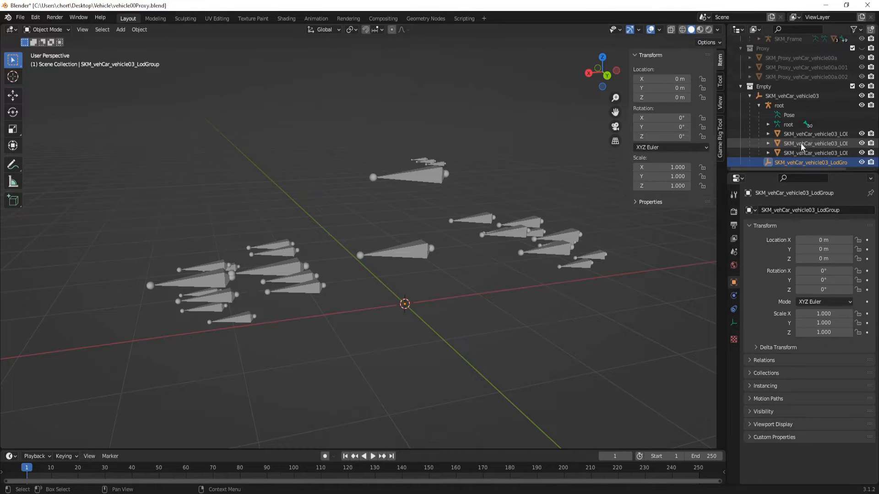
pyautogui.click(802, 142)
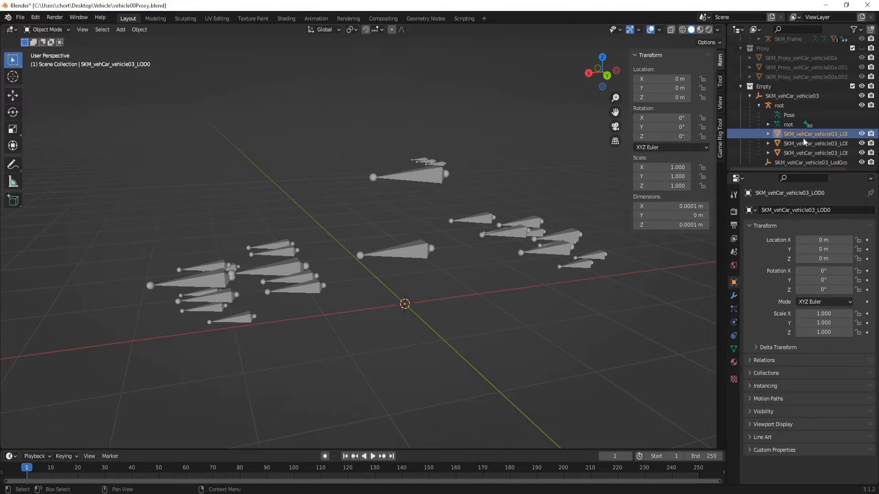
pyautogui.click(789, 97)
pyautogui.click(799, 105)
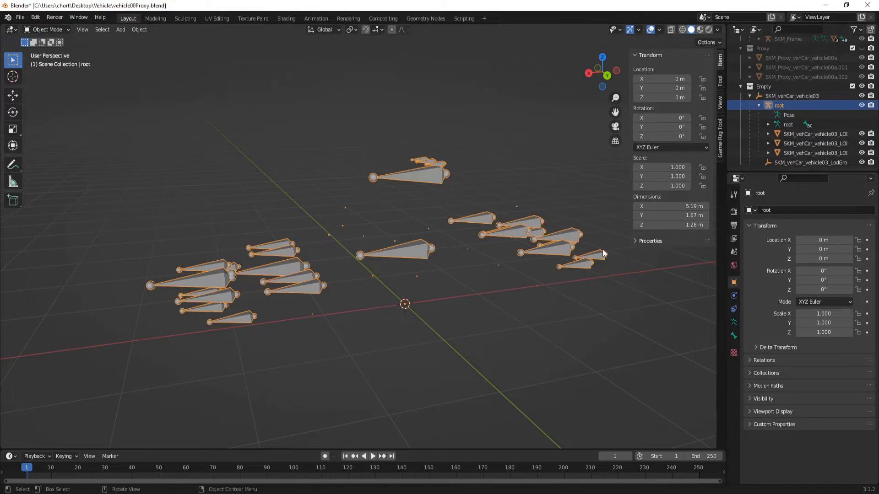
# Select every object of the Empty collection with X-ray on and start an FBX export.
pyautogui.click(671, 29)
pyautogui.moveTo(673, 421); pyautogui.dragTo(54, 84)
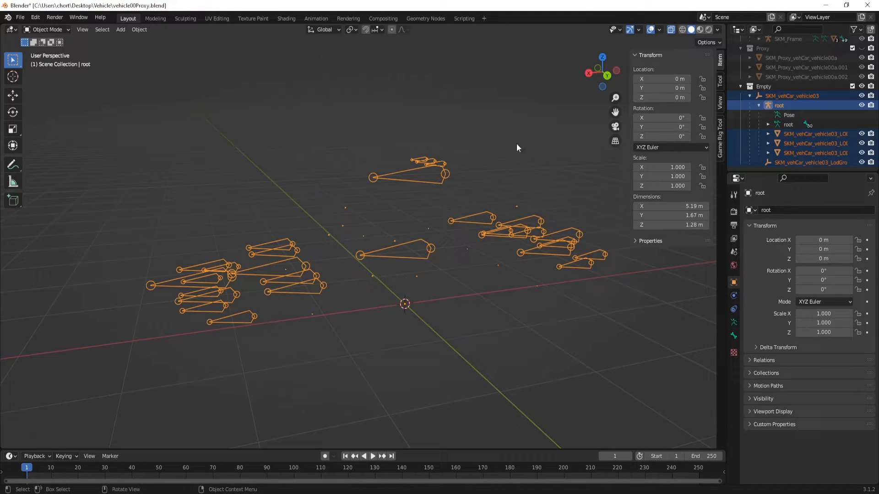
pyautogui.click(22, 19)
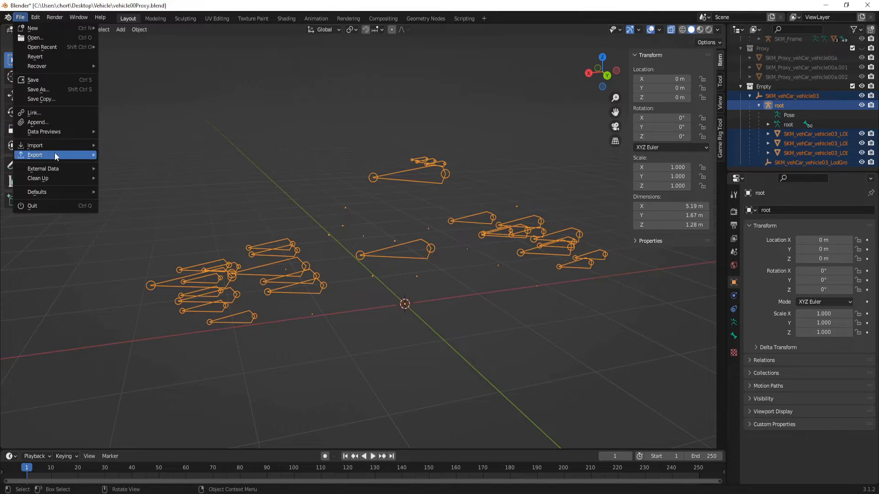
pyautogui.moveTo(54, 153)
pyautogui.click(168, 241)
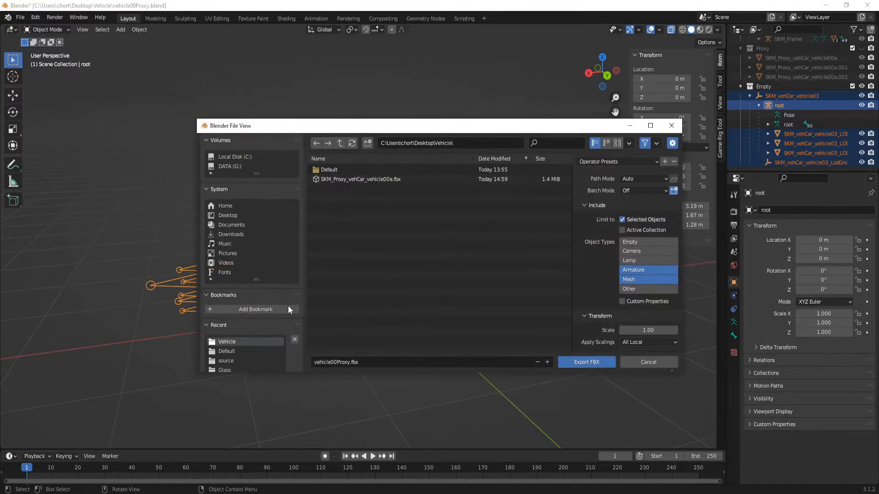
# Export the selected objects as SKM_vehCar_vehicle00a.fbx after checking the Transform, Geometry and Armature settings.
pyautogui.click(394, 363)
pyautogui.hotkey('ctrl', 'v')
pyautogui.click(594, 277)
pyautogui.scroll(-2, 637, 277)
pyautogui.scroll(-3, 625, 305)
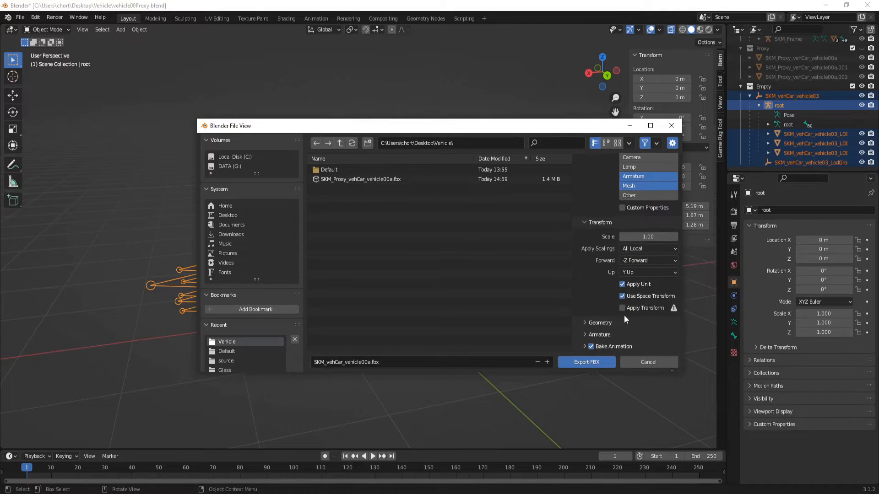
pyautogui.click(612, 326)
pyautogui.scroll(-3, 635, 289)
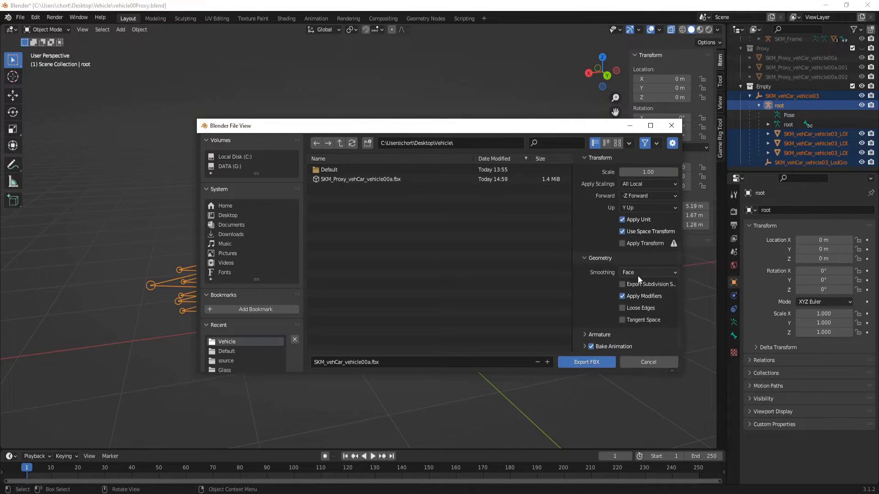
pyautogui.click(611, 337)
pyautogui.scroll(-3, 612, 329)
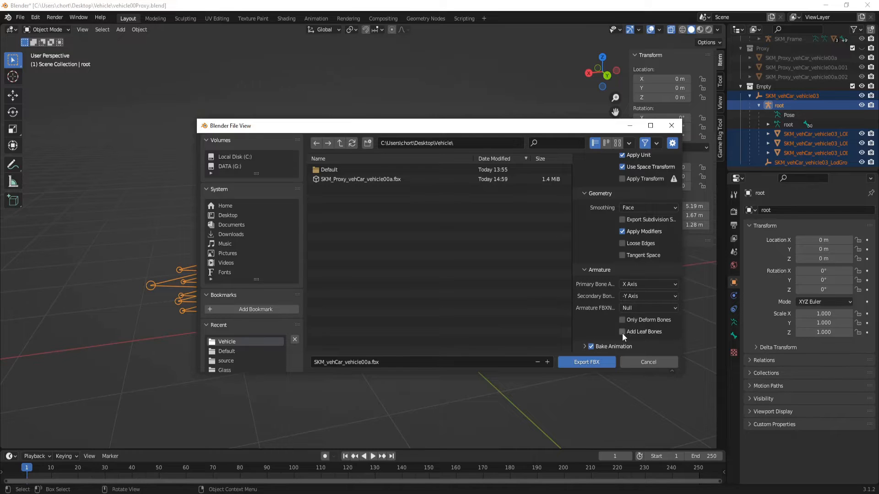
pyautogui.click(583, 363)
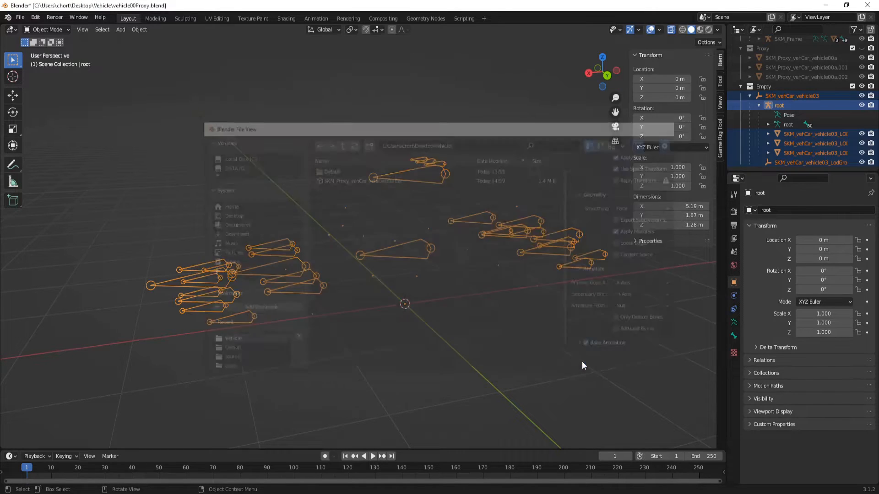
# Switch to Unreal Editor, create a folder named vehCar_vehicle00a inside the Vehicle content folder and open it.
pyautogui.click(541, 336)
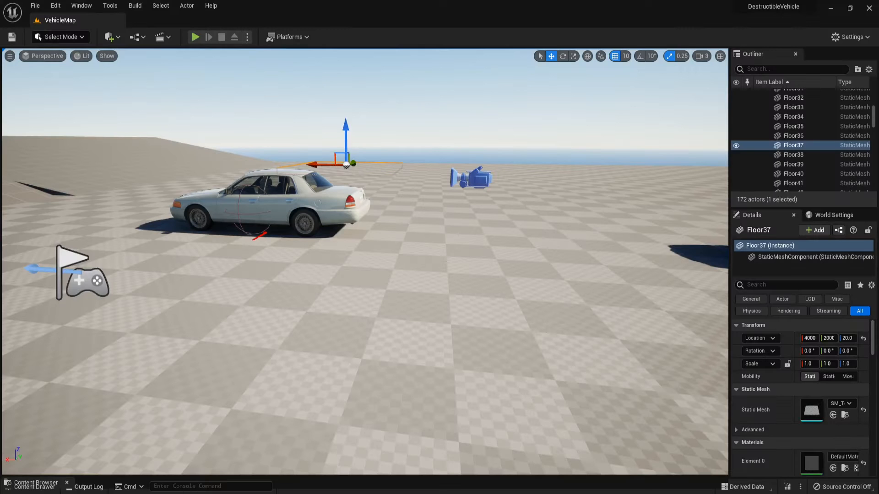
pyautogui.hotkey('ctrl', 'space')
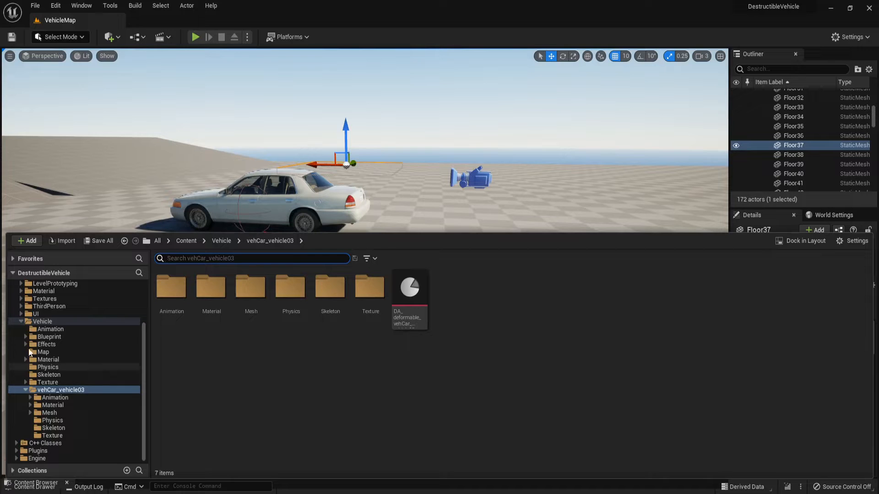
pyautogui.click(43, 323)
pyautogui.rightClick(604, 319)
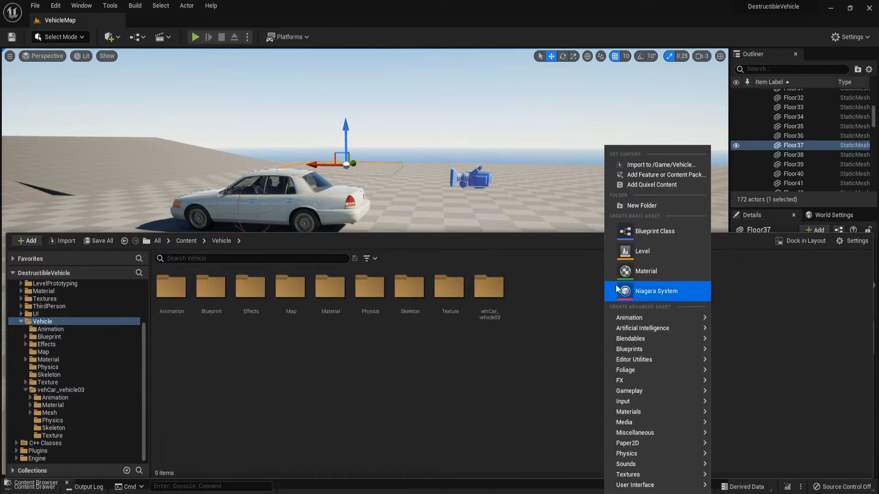
pyautogui.click(653, 205)
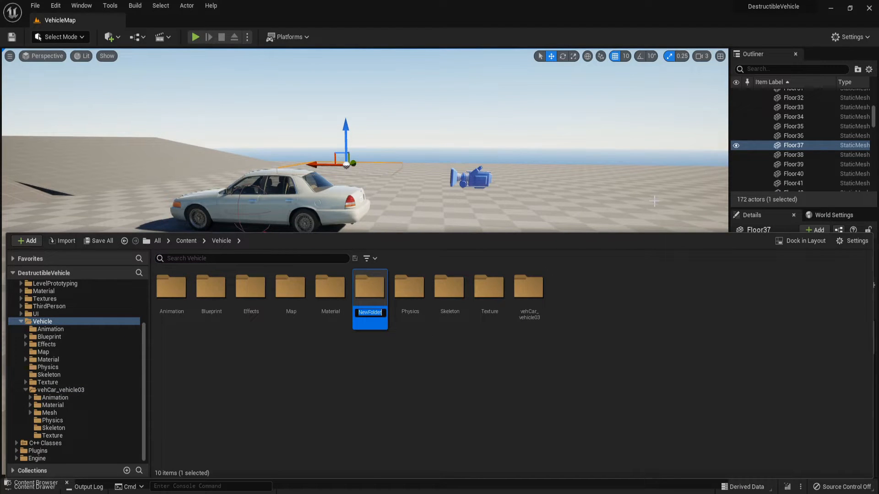
pyautogui.write('ve')
pyautogui.write('hCar_vehicle')
pyautogui.write('00a')
pyautogui.press('Return')
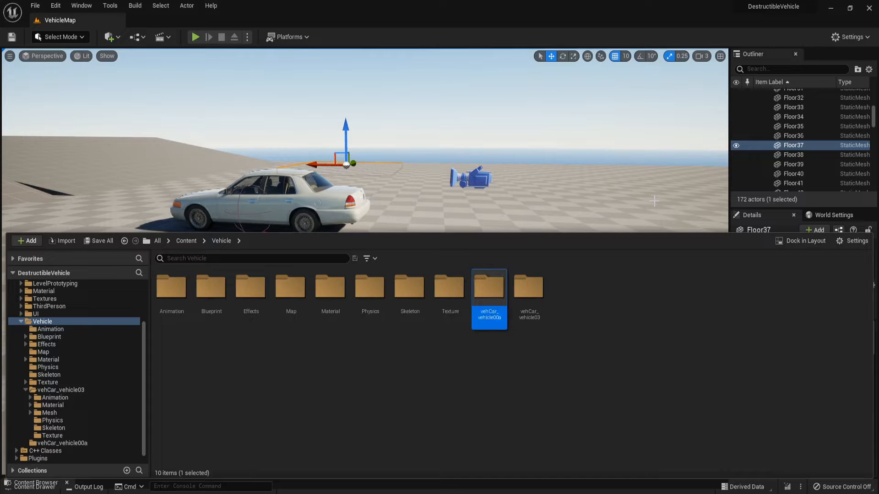
pyautogui.doubleClick(489, 288)
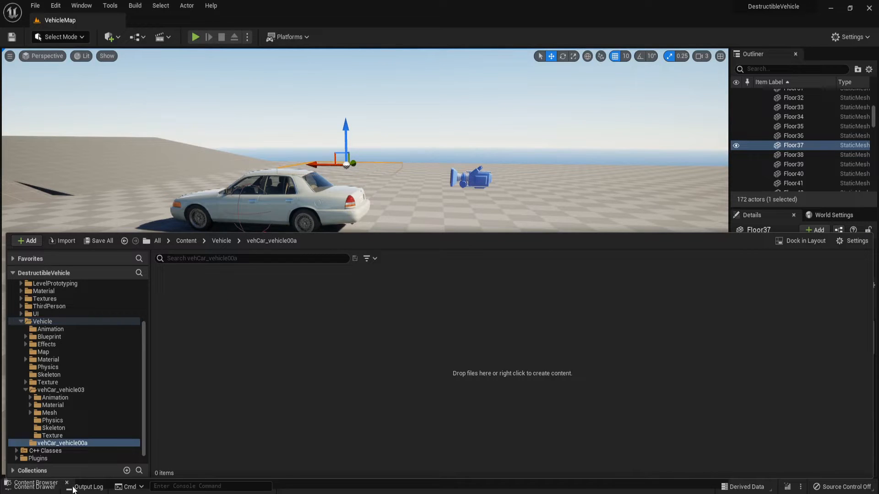
# Import SKM_Proxy_vehCar_vehicle00a.fbx from File Explorer into vehCar_vehicle00a as a skeletal mesh, with Skeleton set to None and Do Not Create Material.
pyautogui.moveTo(56, 493)
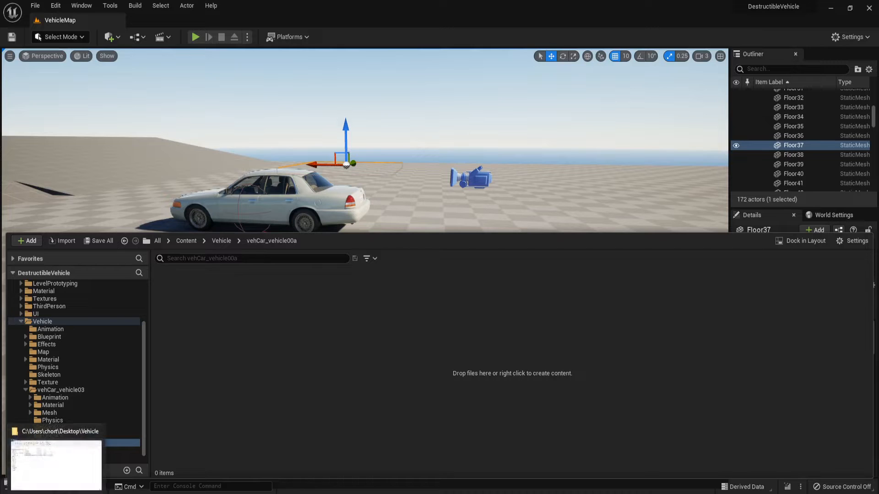
pyautogui.click(78, 462)
pyautogui.doubleClick(378, 17)
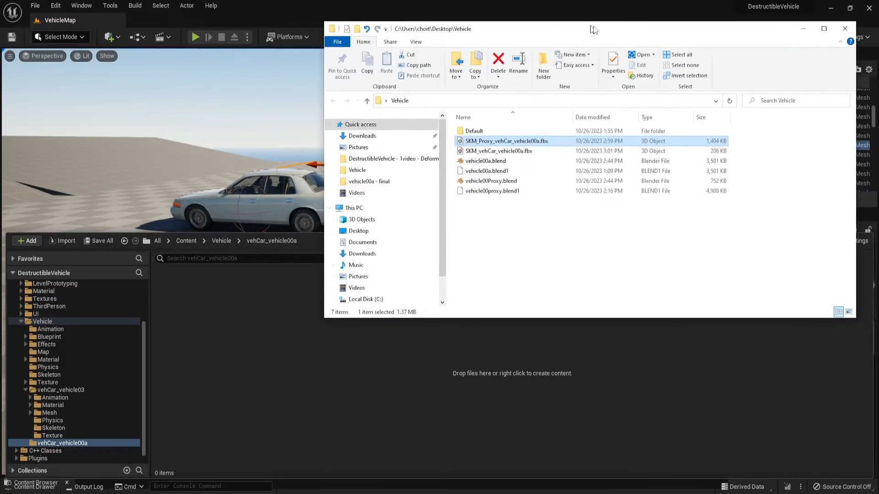
pyautogui.click(639, 161)
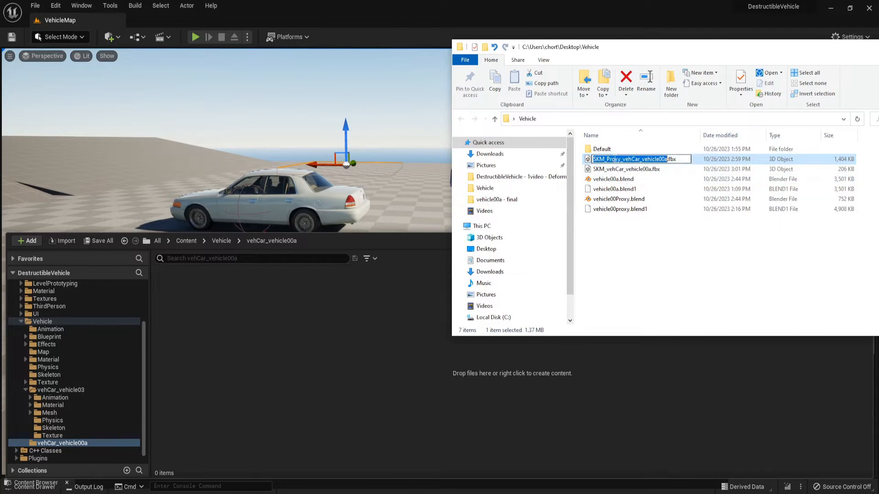
pyautogui.moveTo(715, 166); pyautogui.dragTo(301, 385)
pyautogui.click(390, 136)
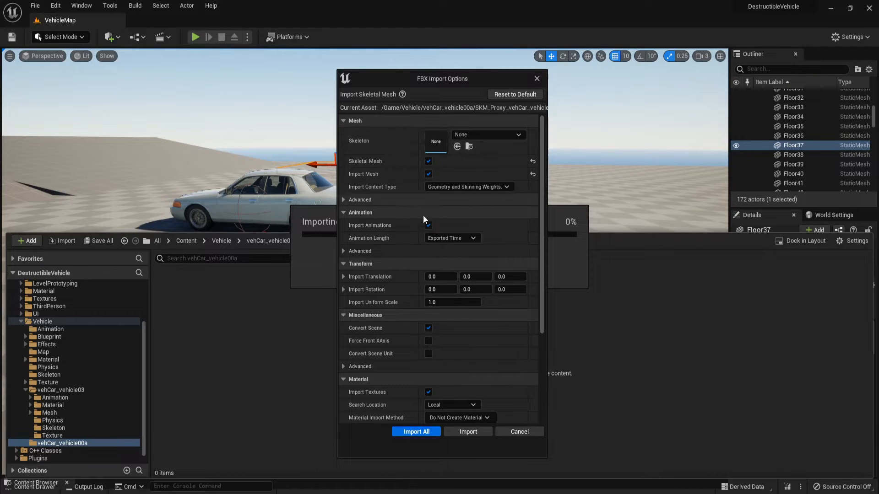
pyautogui.scroll(-3, 415, 284)
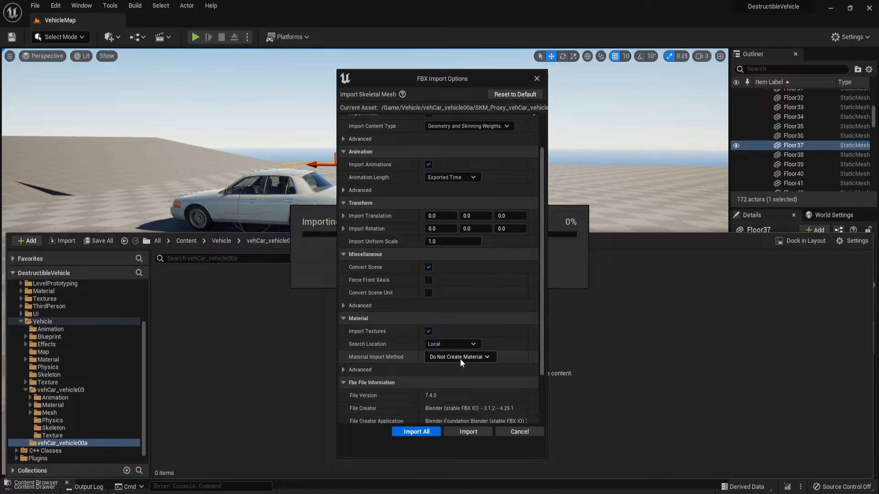
pyautogui.scroll(2, 460, 359)
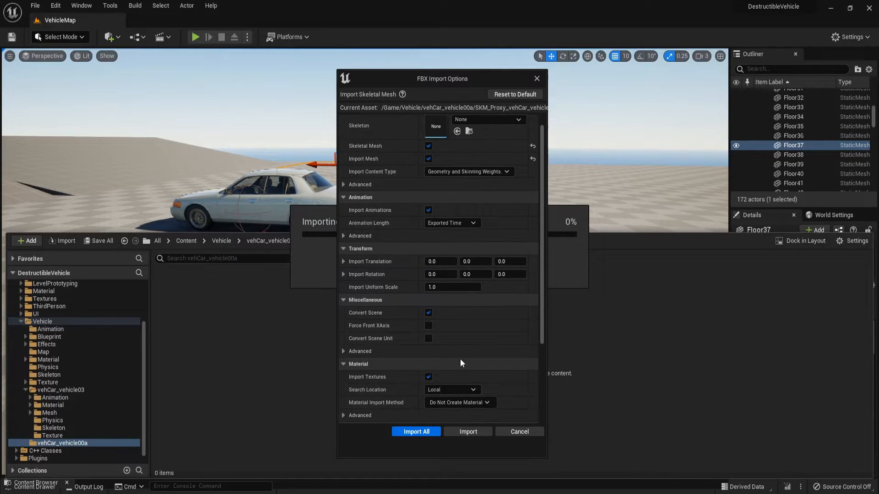
pyautogui.scroll(1, 460, 358)
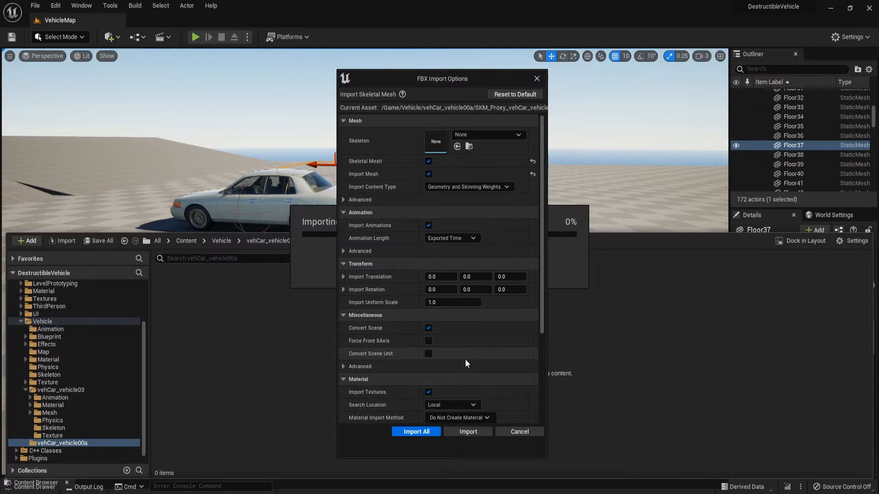
pyautogui.click(433, 432)
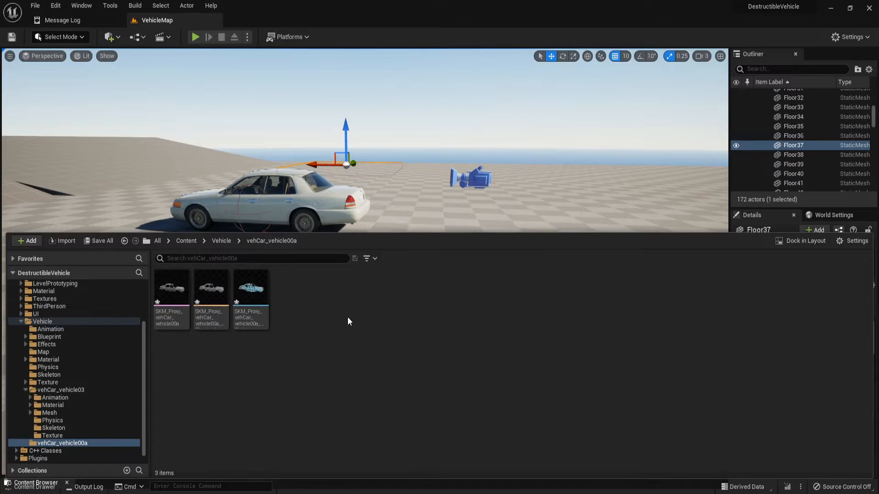
# Open the imported proxy skeleton in the main window, inspect it with All Hierarchy bone drawing, and close the Message Log.
pyautogui.doubleClick(251, 297)
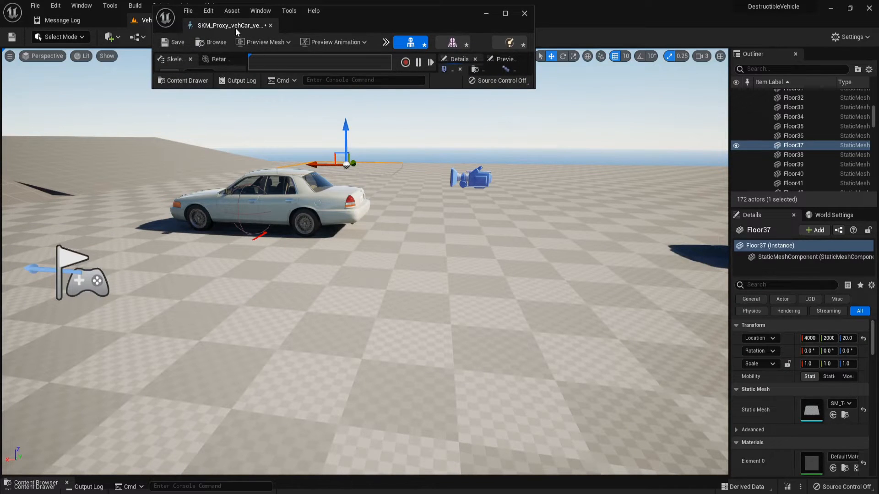
pyautogui.moveTo(235, 28); pyautogui.dragTo(319, 16)
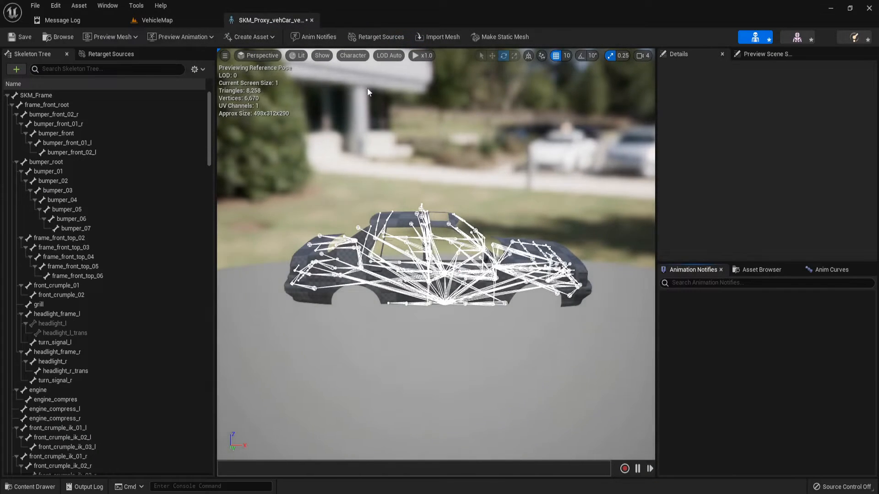
pyautogui.click(356, 57)
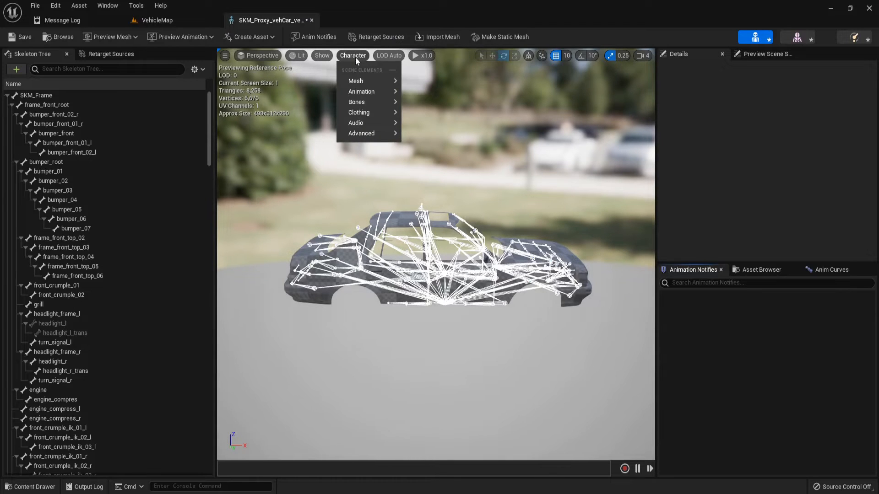
pyautogui.write('bone')
pyautogui.moveTo(375, 84)
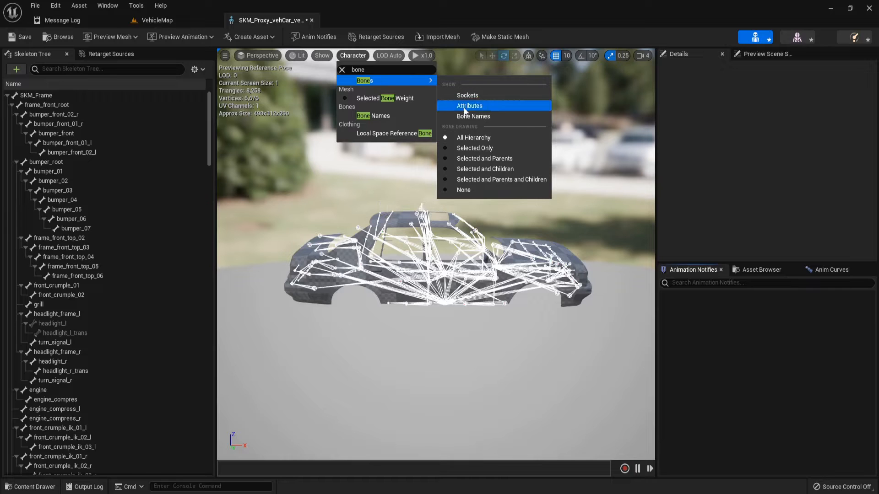
pyautogui.click(469, 135)
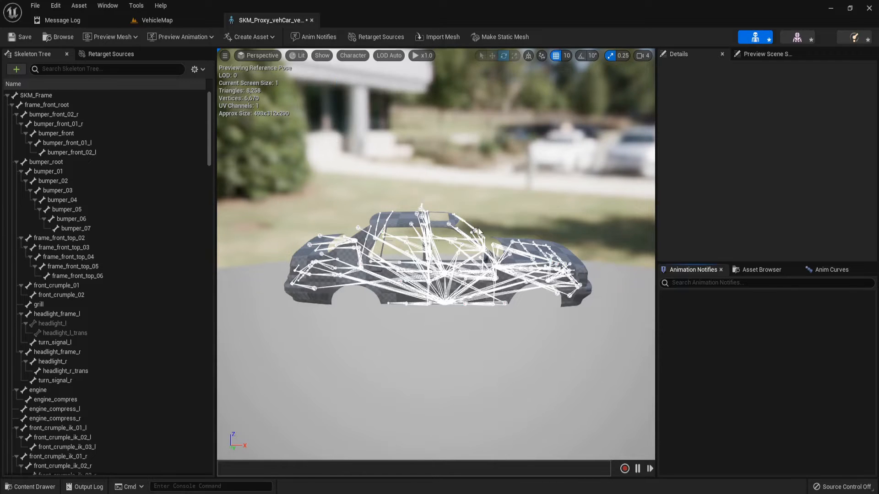
pyautogui.keyDown('alt'); pyautogui.moveTo(473, 229); pyautogui.dragTo(468, 202); pyautogui.keyUp('alt')
pyautogui.press('f')
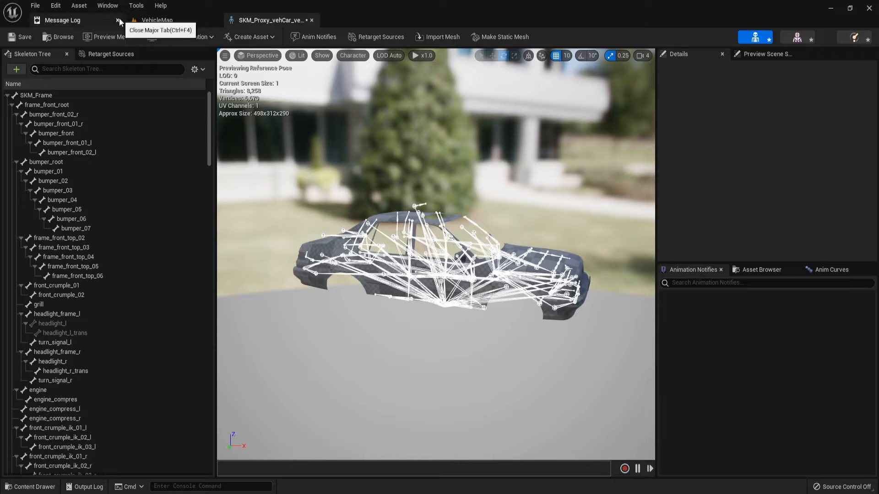
pyautogui.click(118, 20)
# In the proxy's physics asset, delete all bodies and regenerate them as capsules with a minimum bone size of 20.0.
pyautogui.hotkey('ctrl', 'space')
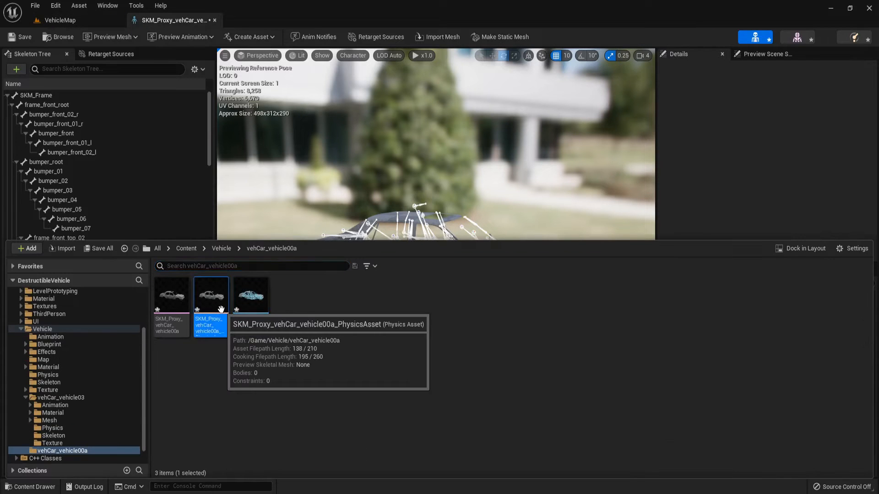
pyautogui.doubleClick(248, 314)
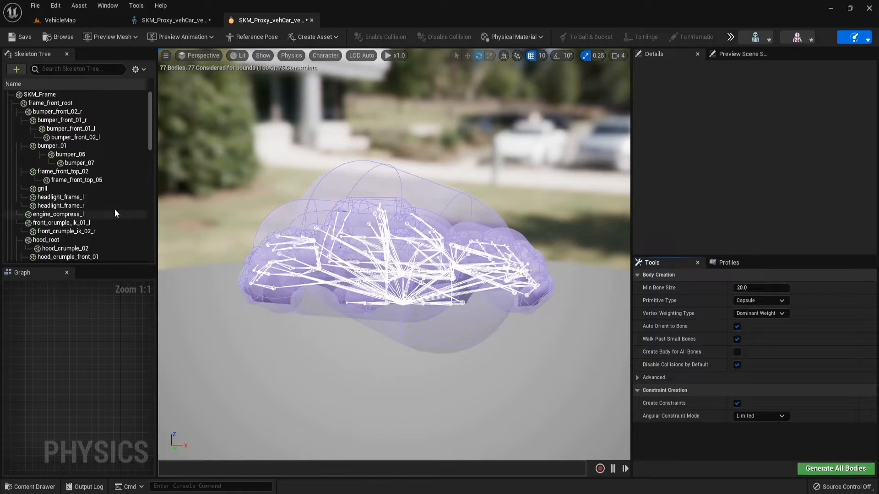
pyautogui.click(89, 94)
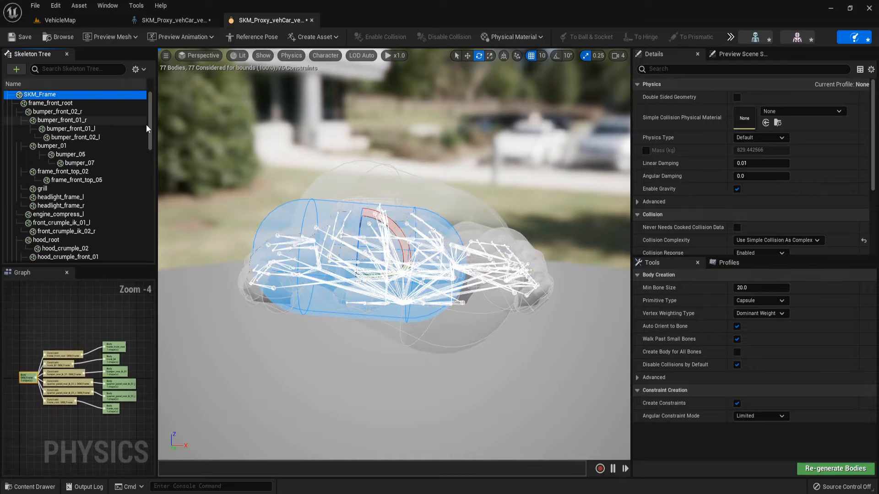
pyautogui.moveTo(150, 140); pyautogui.dragTo(141, 295)
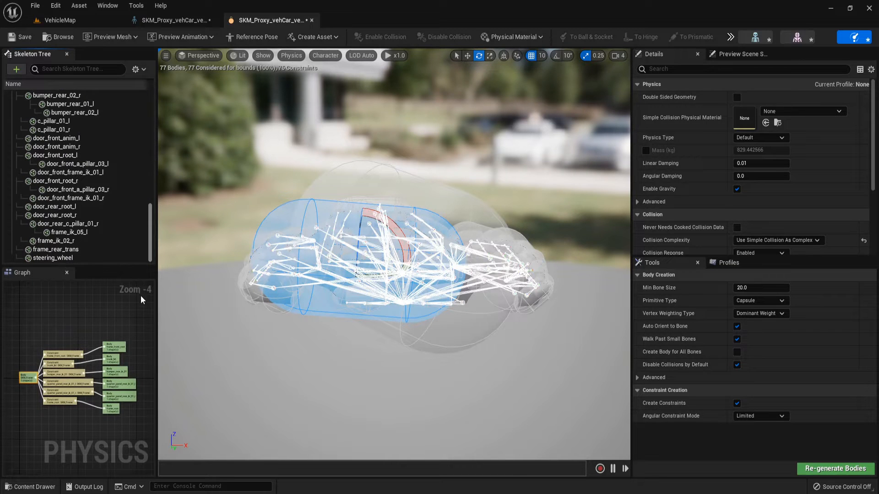
pyautogui.keyDown('shift'); pyautogui.click(101, 257); pyautogui.keyUp('shift')
pyautogui.press('Delete')
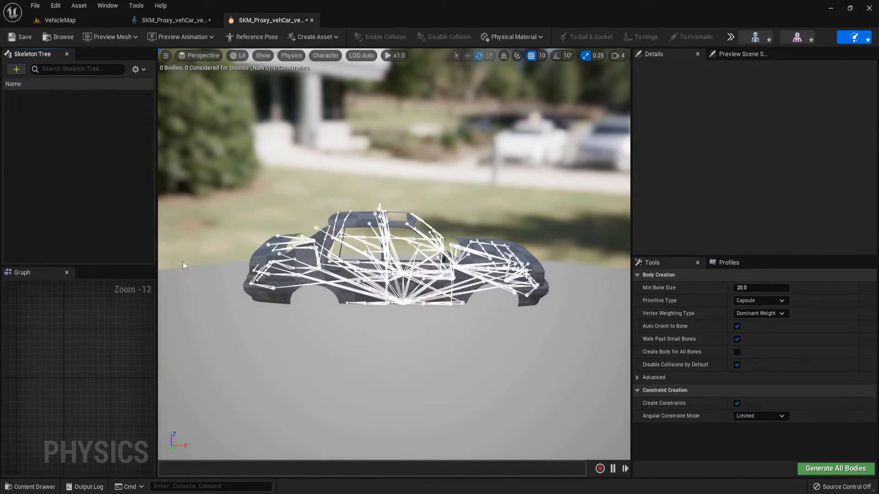
pyautogui.click(830, 469)
pyautogui.scroll(3, 426, 183)
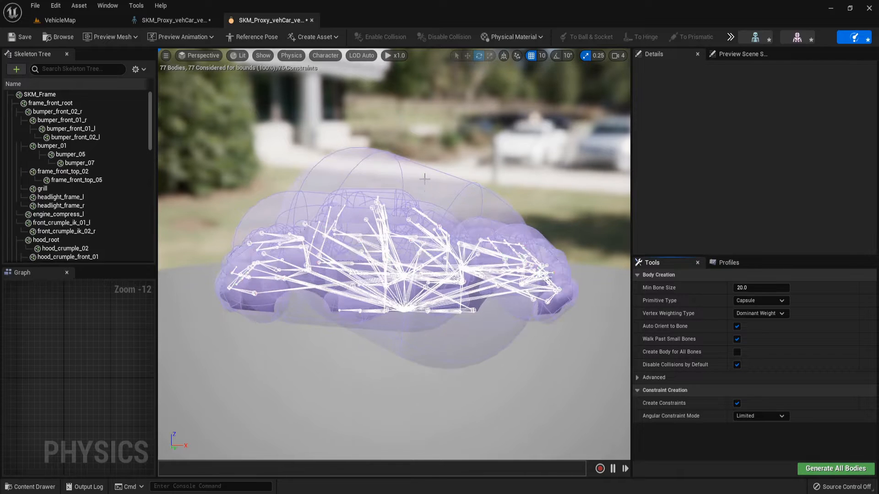
# Close the proxy's skeleton and physics asset editors and show the vehCar_vehicle00a content folder.
pyautogui.click(199, 21)
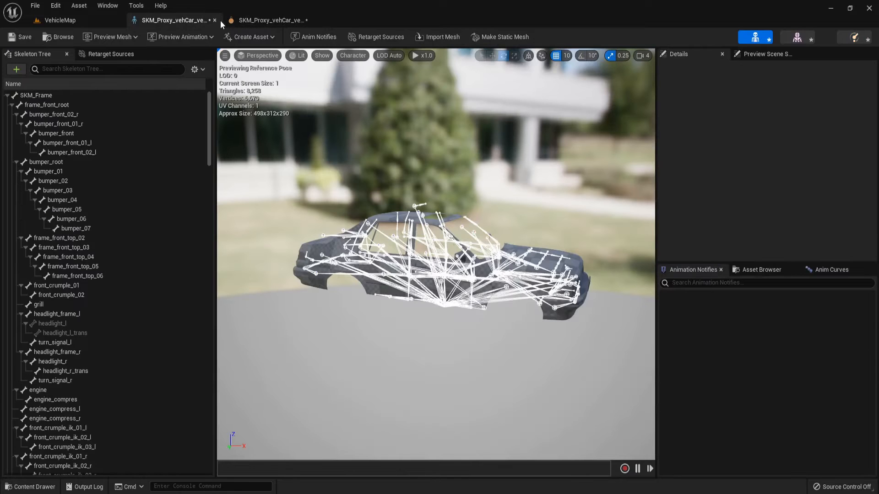
pyautogui.click(214, 20)
pyautogui.hotkey('ctrl', 'space')
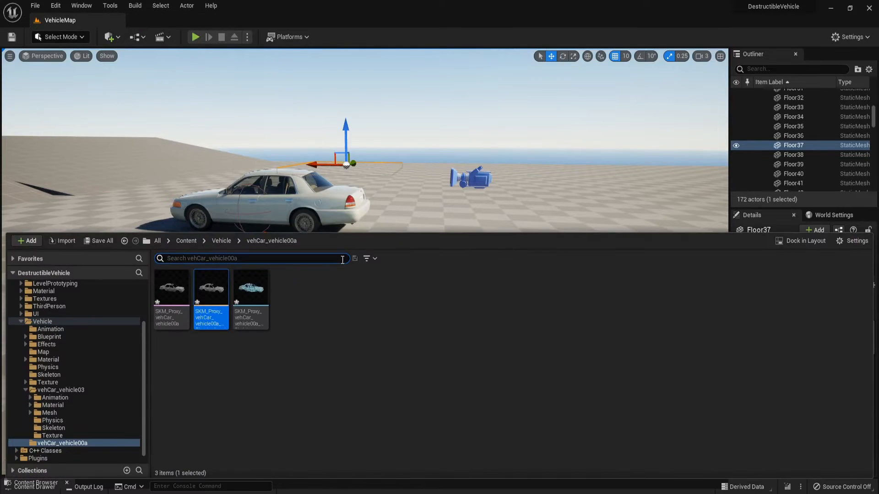
# Import SKM_vehCar_vehicle00a.fbx from File Explorer into vehCar_vehicle00a as a skeletal mesh, with Skeleton set to None and Do Not Create Material.
pyautogui.hotkey('alt', 'Tab')
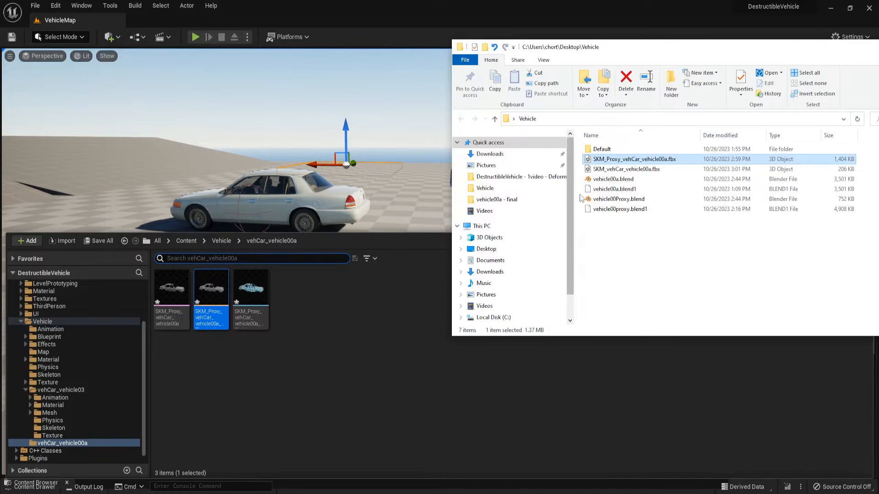
pyautogui.click(613, 168)
pyautogui.moveTo(613, 168); pyautogui.dragTo(361, 382)
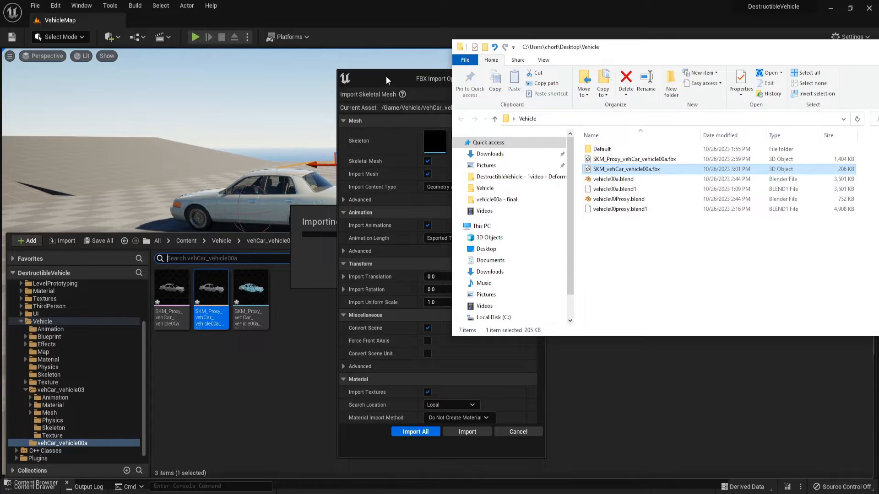
pyautogui.click(386, 77)
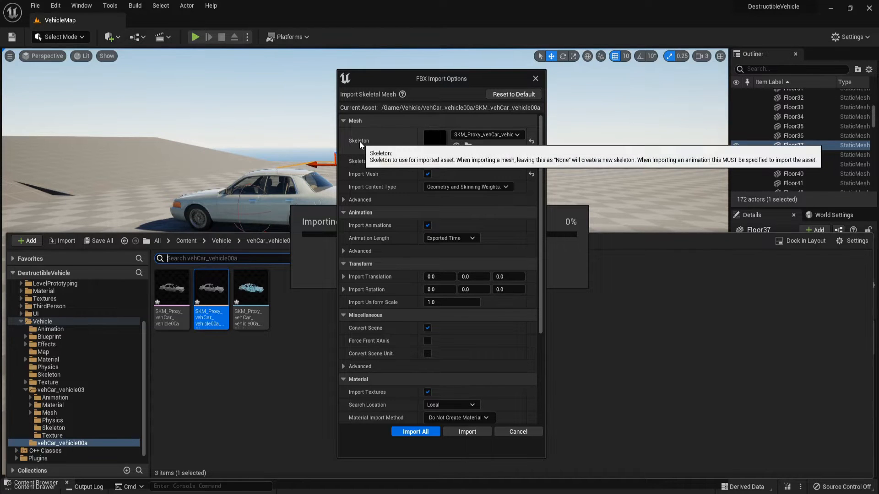
pyautogui.click(532, 141)
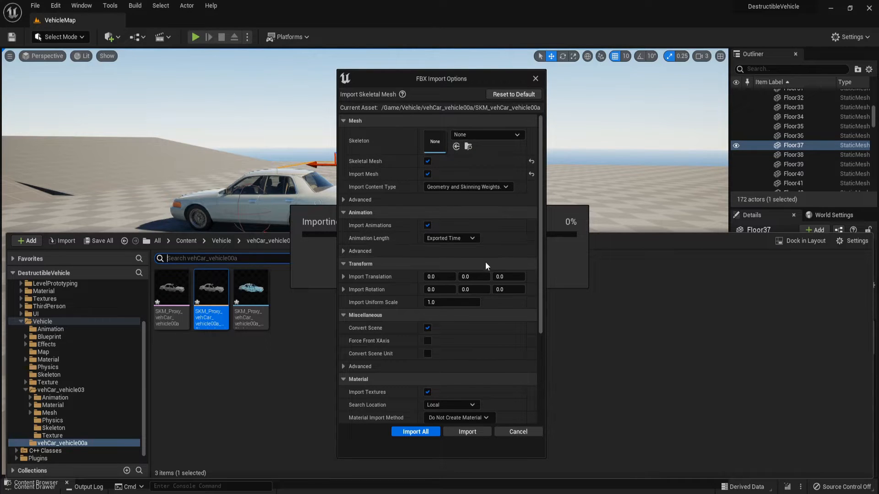
pyautogui.scroll(-1, 485, 272)
pyautogui.scroll(-3, 485, 272)
pyautogui.click(414, 431)
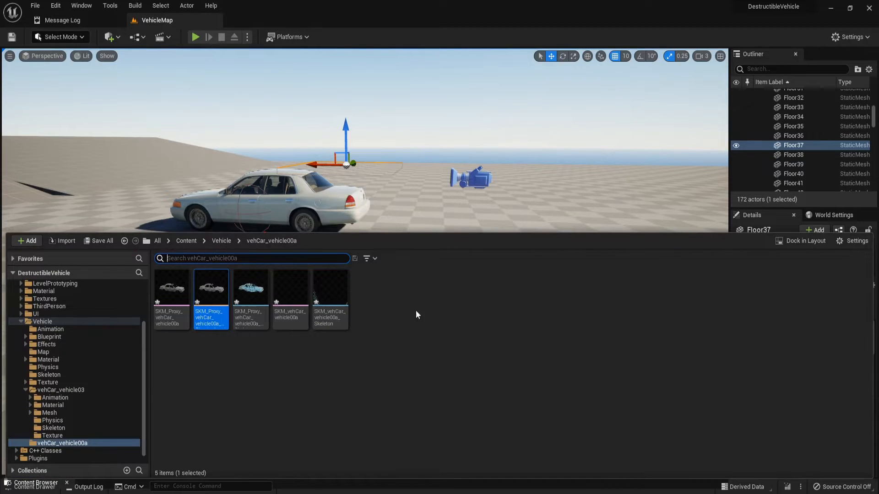
pyautogui.click(426, 320)
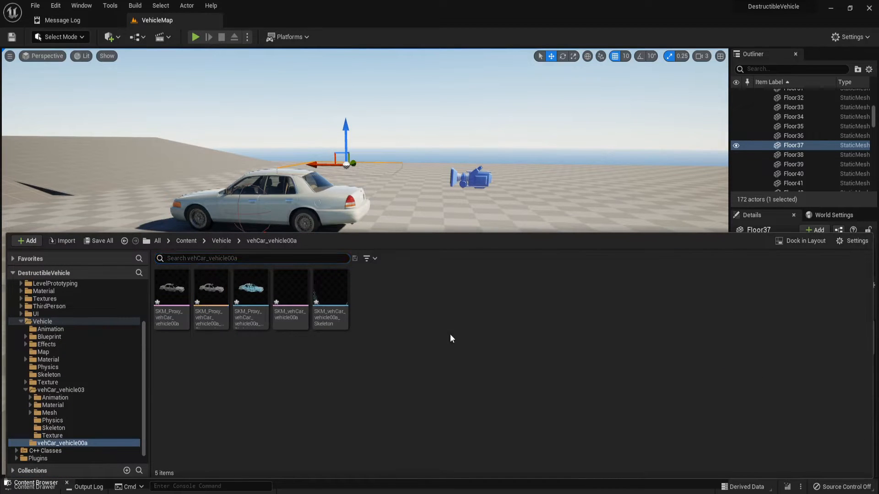
# Open the imported SKM_vehCar_vehicle00a skeleton docked in the main window, and close the Message Log.
pyautogui.doubleClick(342, 300)
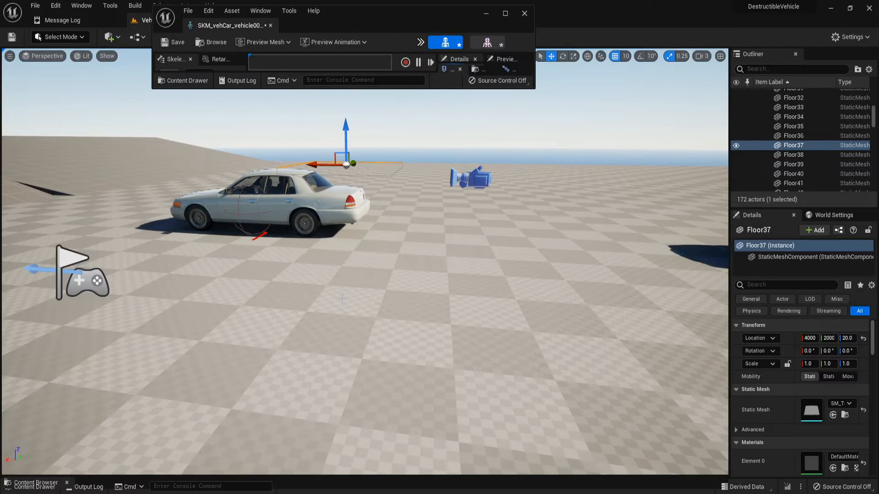
pyautogui.moveTo(222, 28); pyautogui.dragTo(312, 15)
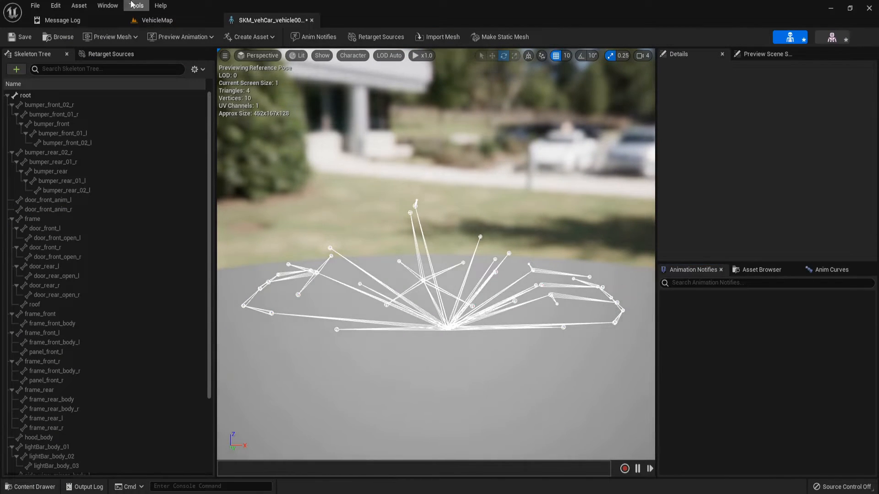
pyautogui.click(119, 21)
pyautogui.click(120, 22)
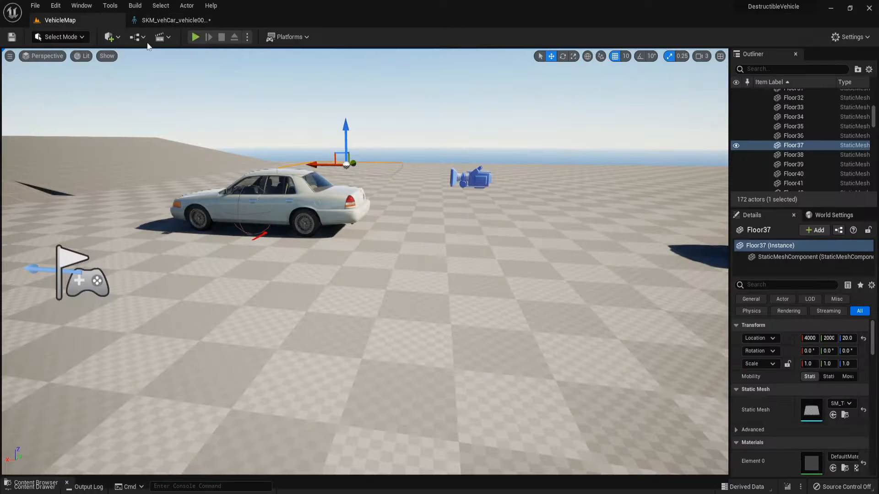
# Return to the SKM_vehCar_vehicle00a skeleton from its content folder and examine the wheel_rear_r bone.
pyautogui.hotkey('ctrl', 'space')
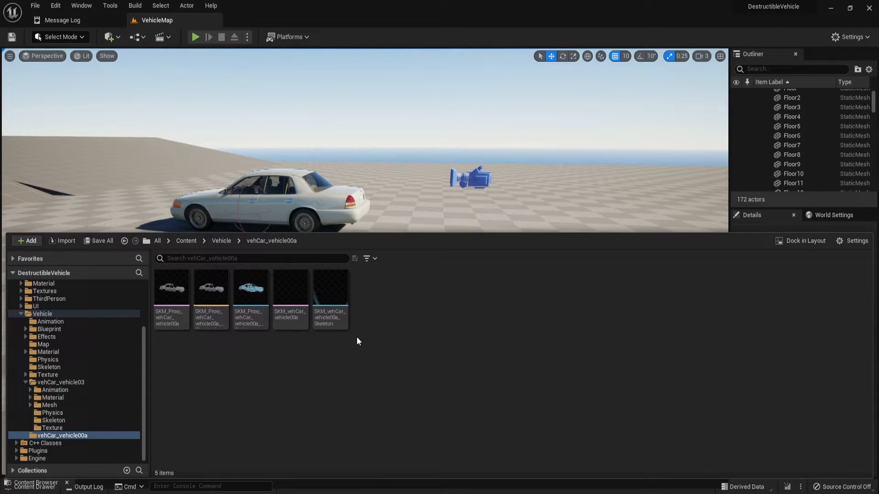
pyautogui.doubleClick(337, 314)
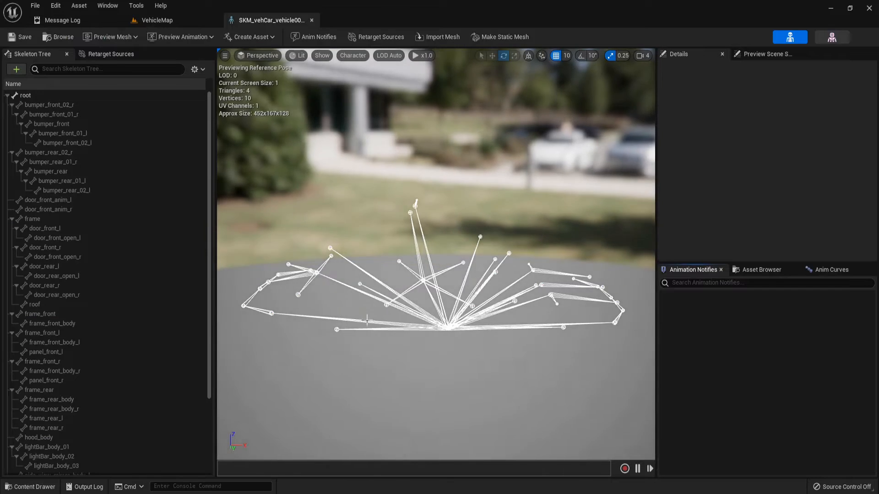
pyautogui.scroll(2, 342, 295)
pyautogui.click(311, 349)
pyautogui.moveTo(395, 339); pyautogui.dragTo(355, 299, button='right')
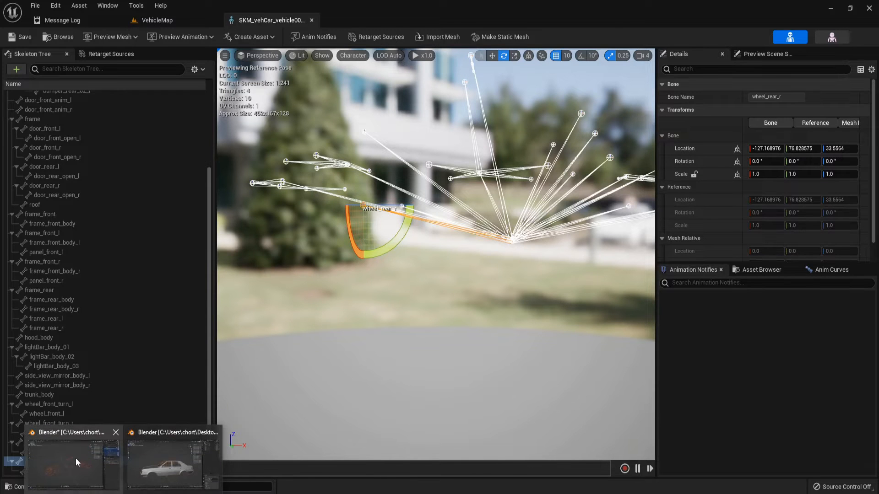
# Switch to vehicle00Proxy.blend in Blender and examine the bones of the Empty collection.
pyautogui.click(76, 457)
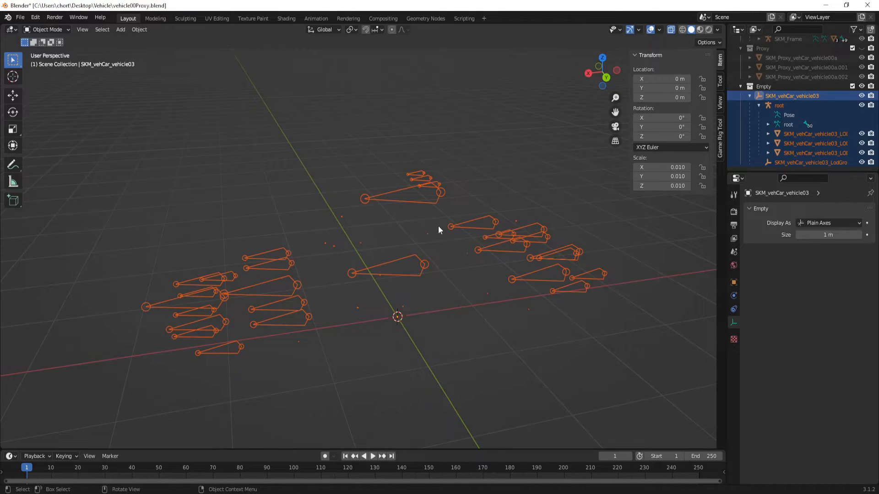
pyautogui.scroll(3, 778, 120)
pyautogui.click(778, 120)
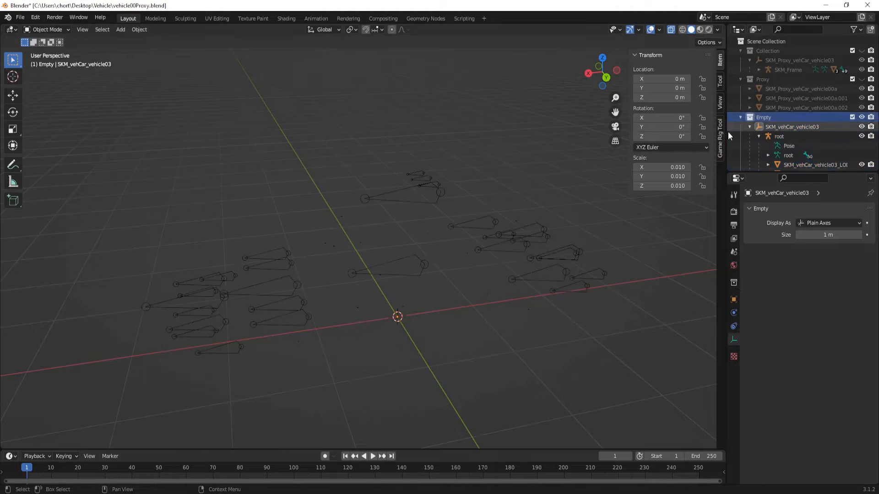
pyautogui.moveTo(293, 357); pyautogui.dragTo(237, 414, button='middle')
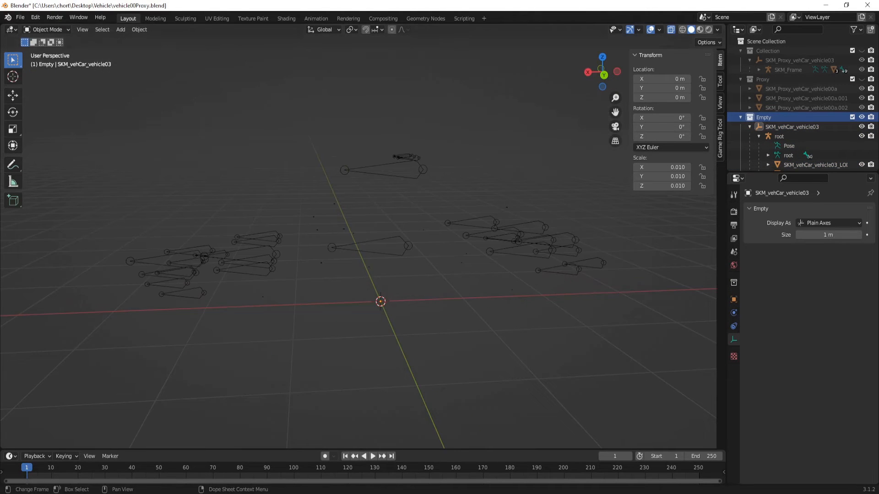
# Switch to vehicle00a.blend, show the Wheels collection, hide Deform, and copy all four wheels.
pyautogui.click(195, 450)
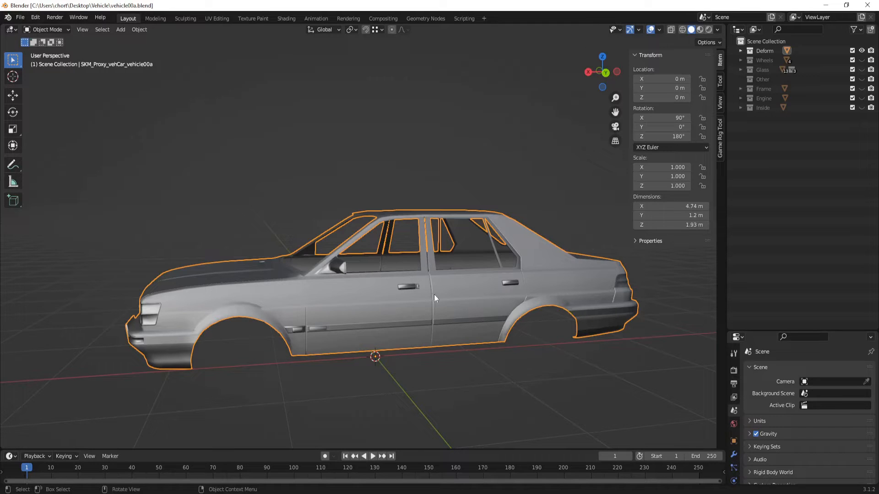
pyautogui.click(862, 60)
pyautogui.click(861, 51)
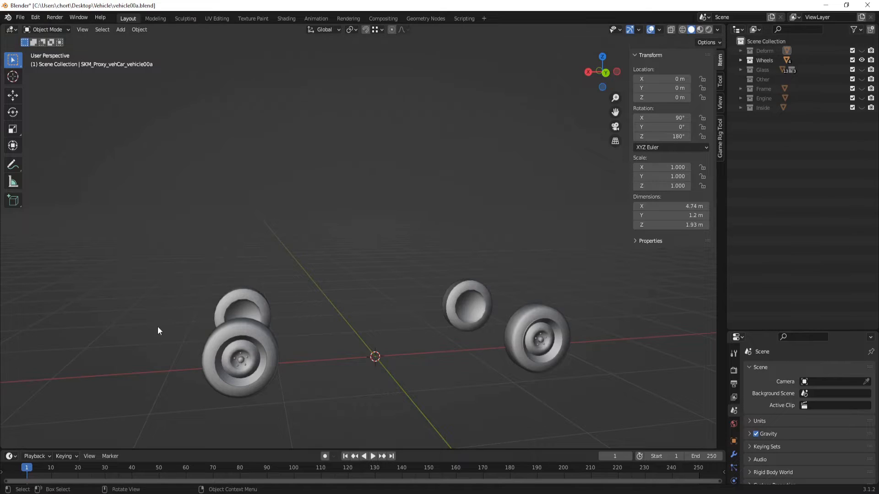
pyautogui.scroll(-3, 303, 323)
pyautogui.moveTo(541, 408); pyautogui.dragTo(262, 242)
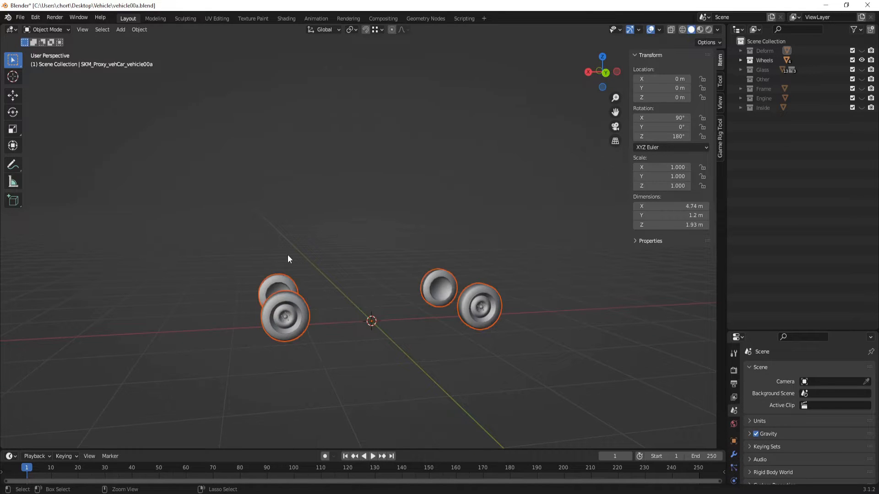
# Switch back to vehicle00Proxy.blend, create a collection named Wheel in the scene collection, and paste the copied wheels into it.
pyautogui.moveTo(121, 491)
pyautogui.click(78, 469)
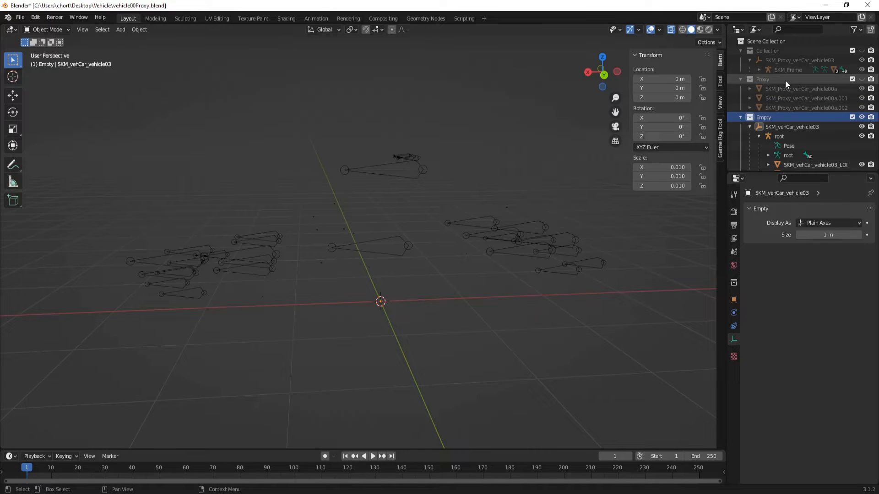
pyautogui.rightClick(771, 41)
pyautogui.press('Escape')
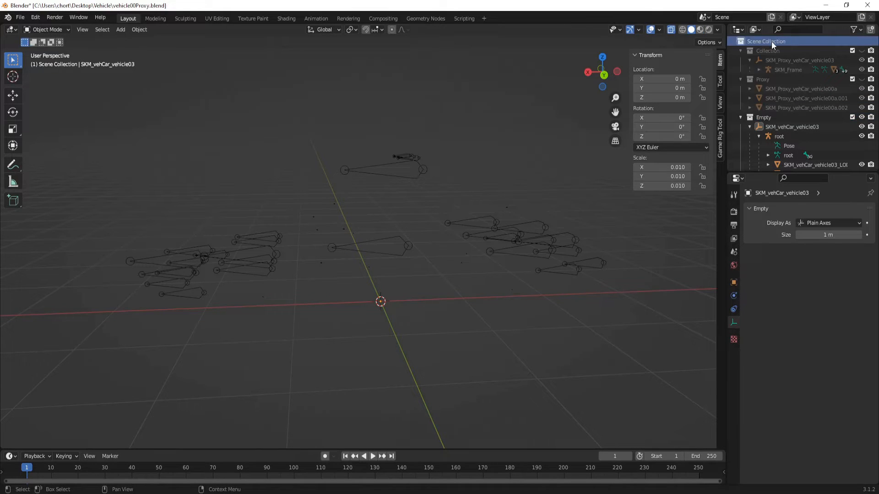
pyautogui.scroll(-2, 763, 128)
pyautogui.doubleClick(763, 162)
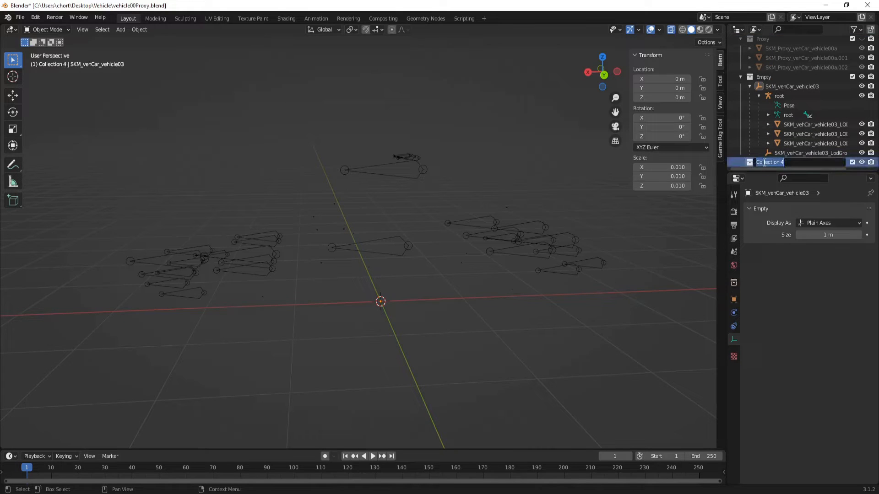
pyautogui.write('Wheel')
pyautogui.press('Return')
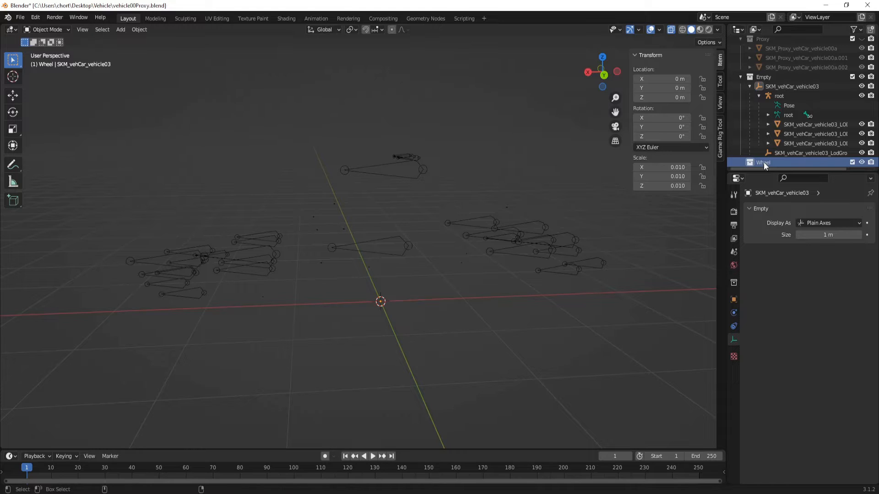
pyautogui.hotkey('ctrl', 'v')
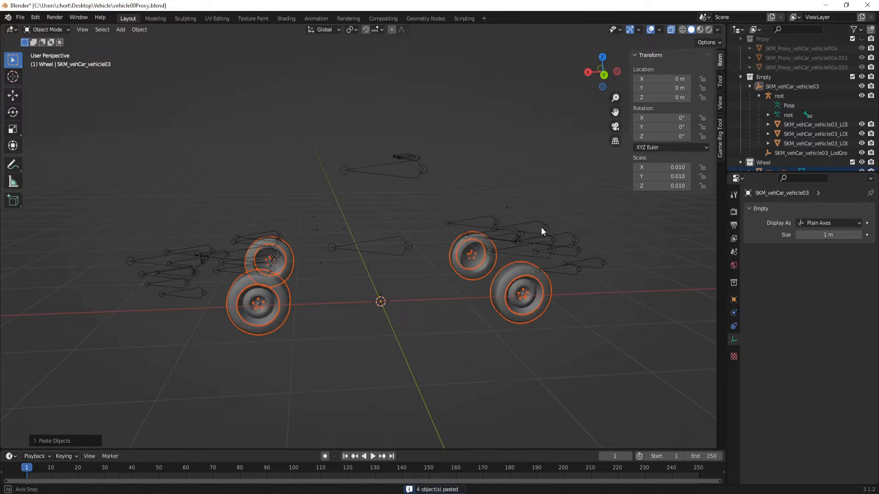
# Select the Wheel_RL.001 wheel and turn off X-ray display in the back orthographic view.
pyautogui.moveTo(541, 227); pyautogui.dragTo(557, 232, button='middle')
pyautogui.scroll(-2, 789, 139)
pyautogui.click(789, 140)
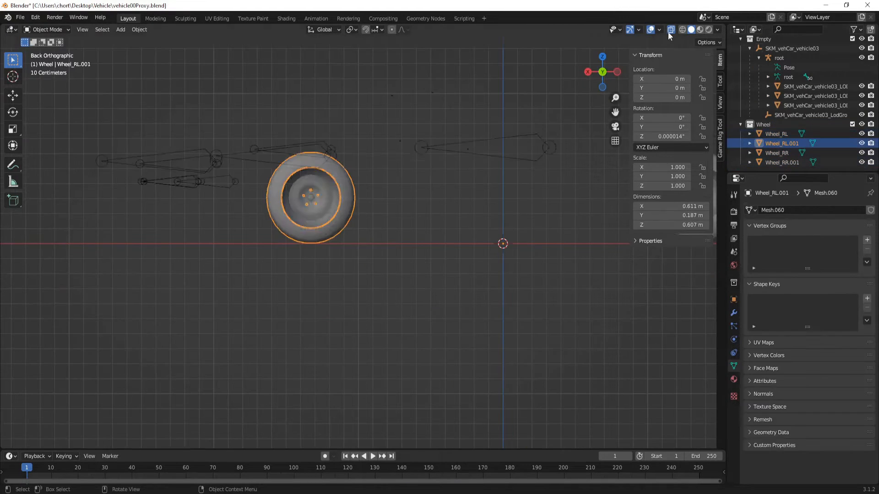
pyautogui.click(669, 31)
pyautogui.keyDown('shift'); pyautogui.moveTo(277, 237); pyautogui.dragTo(339, 276, button='middle'); pyautogui.keyUp('shift')
pyautogui.scroll(5, 340, 277)
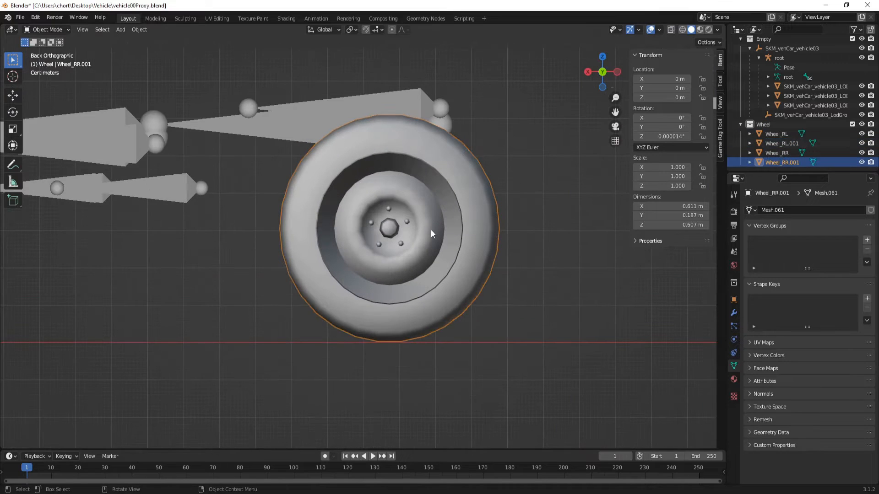
# Knife-cut a vertical edge across the centre cap of Wheel_RL.001, crossing the existing edge through its middle.
pyautogui.press('Tab')
pyautogui.scroll(5, 440, 197)
pyautogui.scroll(4, 440, 198)
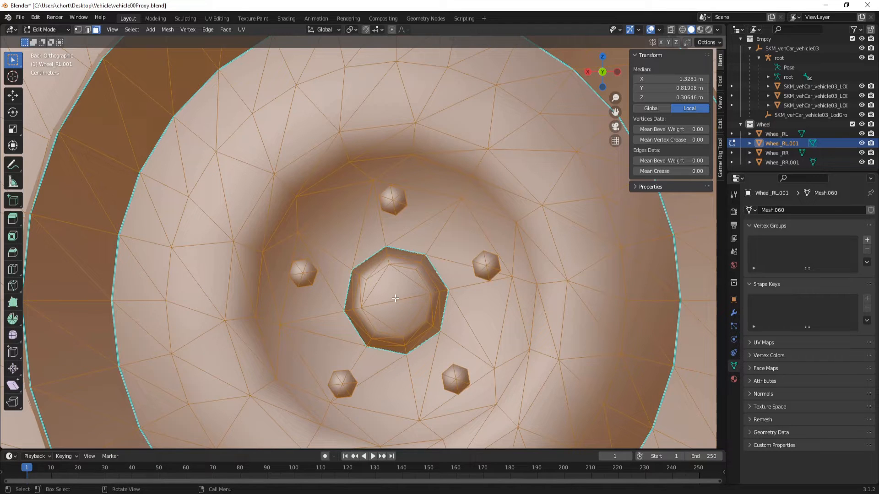
pyautogui.press('k')
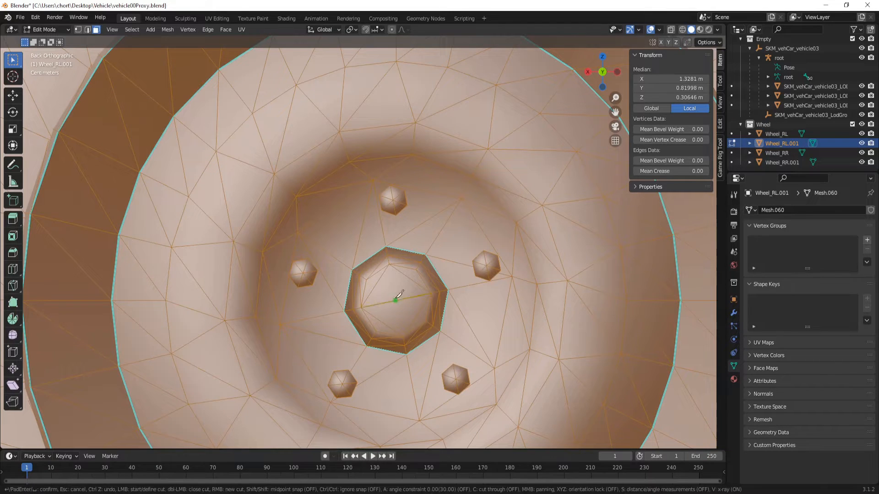
pyautogui.click(389, 264)
pyautogui.click(401, 333)
pyautogui.press('Return')
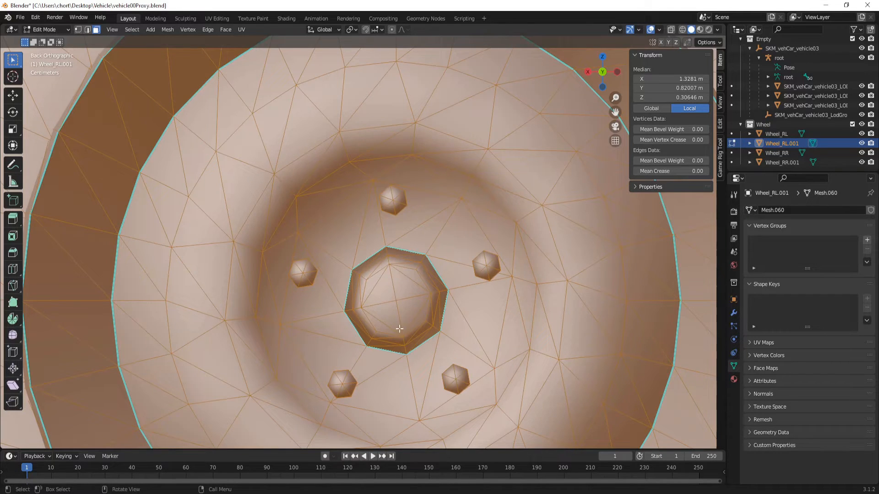
# Switch mesh editing from Wheel_RL.001 to Wheel_RL and frame its centre cap in the back orthographic view.
pyautogui.scroll(-10, 399, 330)
pyautogui.moveTo(394, 298)
pyautogui.mouseDown(button='middle')
pyautogui.moveTo(461, 306)
pyautogui.moveTo(396, 298)
pyautogui.mouseUp(button='middle')
pyautogui.scroll(-8, 430, 304)
pyautogui.moveTo(603, 321); pyautogui.dragTo(474, 322, button='middle')
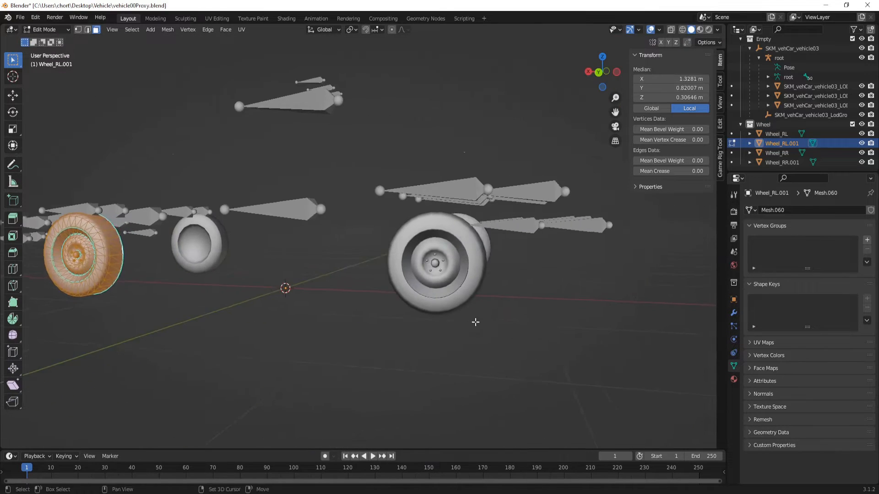
pyautogui.scroll(4, 475, 322)
pyautogui.press('Tab')
pyautogui.click(659, 323)
pyautogui.press('Tab')
pyautogui.press('KP_Decimal')
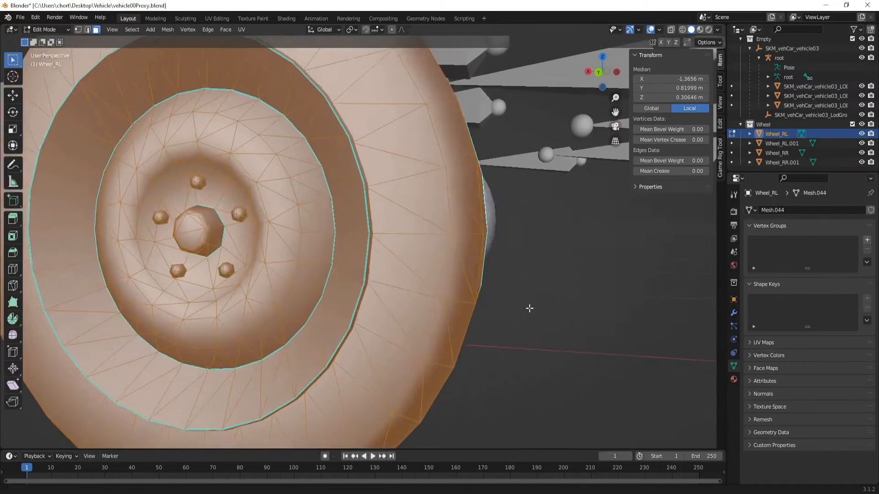
pyautogui.click(598, 72)
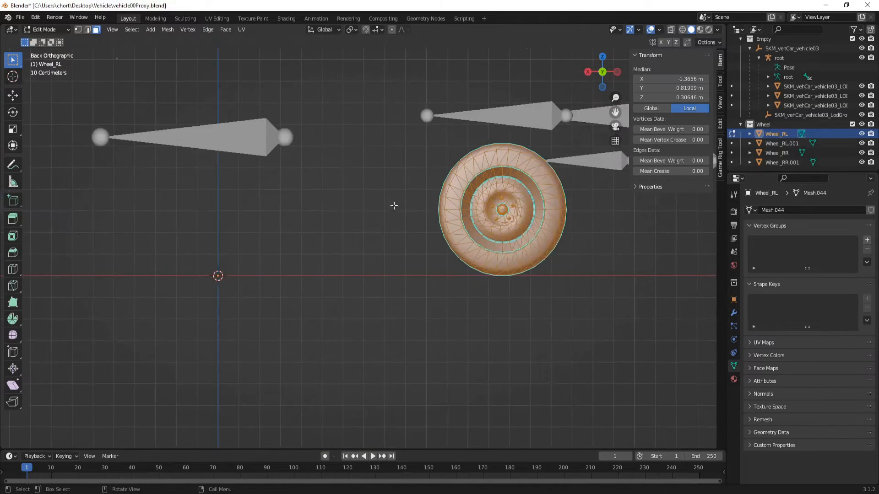
pyautogui.scroll(8, 448, 276)
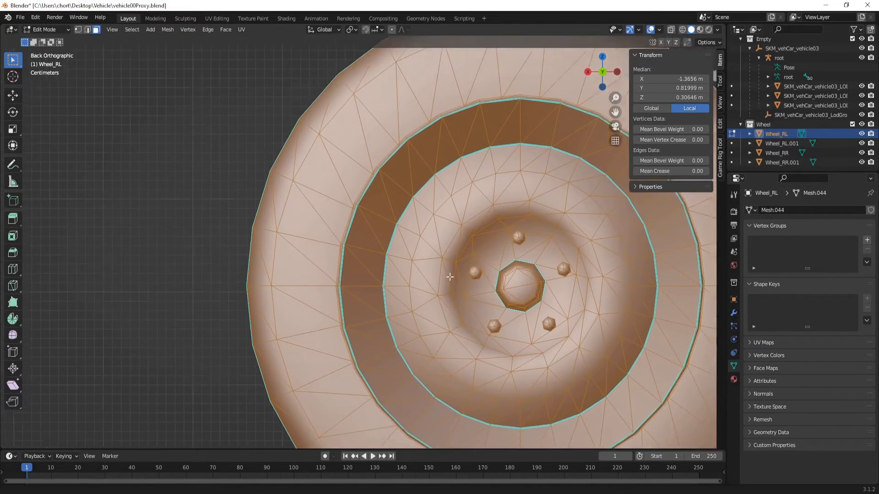
pyautogui.keyDown('shift'); pyautogui.moveTo(449, 277); pyautogui.dragTo(334, 250, button='middle'); pyautogui.keyUp('shift')
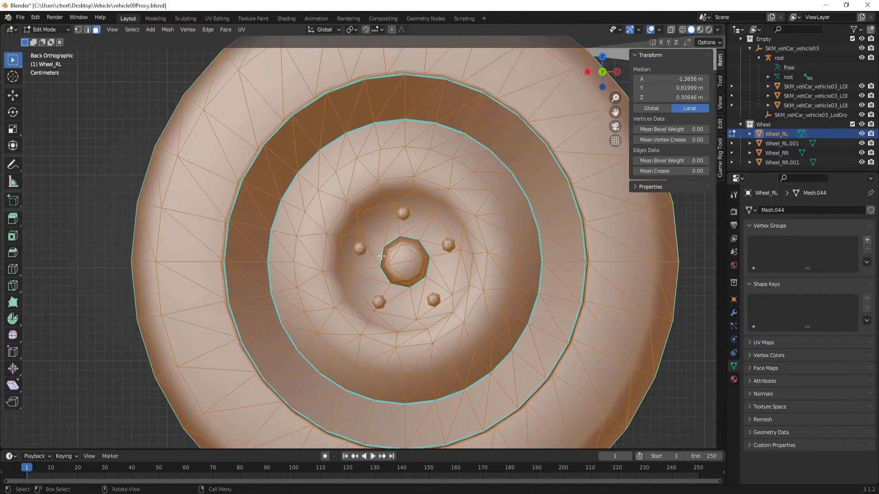
# Knife-cut a near-vertical edge across the centre cap of Wheel_RL, running through its middle.
pyautogui.press('k')
pyautogui.scroll(3, 421, 234)
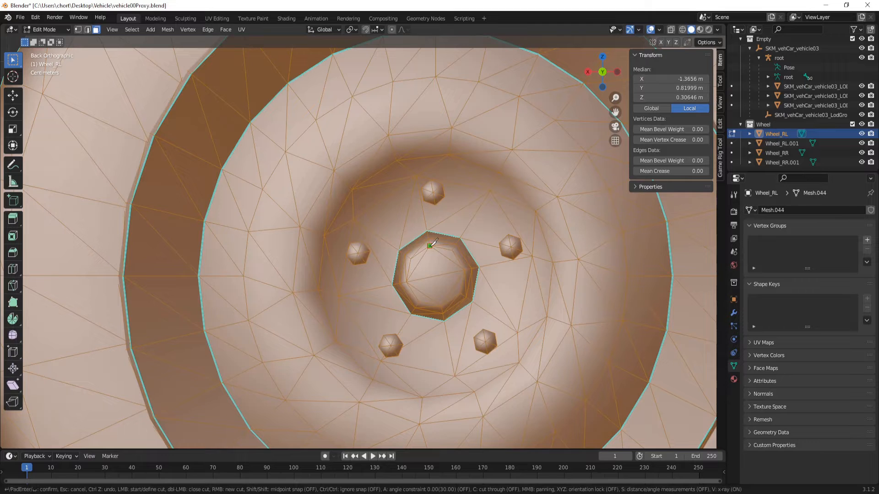
pyautogui.click(431, 245)
pyautogui.click(442, 300)
pyautogui.press('Return')
# Return to Object Mode and delete the two opposite-side wheels, Wheel_RR and Wheel_RR.001.
pyautogui.scroll(-10, 442, 300)
pyautogui.moveTo(320, 295); pyautogui.dragTo(181, 307, button='middle')
pyautogui.keyDown('shift'); pyautogui.moveTo(281, 236); pyautogui.dragTo(294, 287, button='middle'); pyautogui.keyUp('shift')
pyautogui.click(316, 279)
pyautogui.press('Tab')
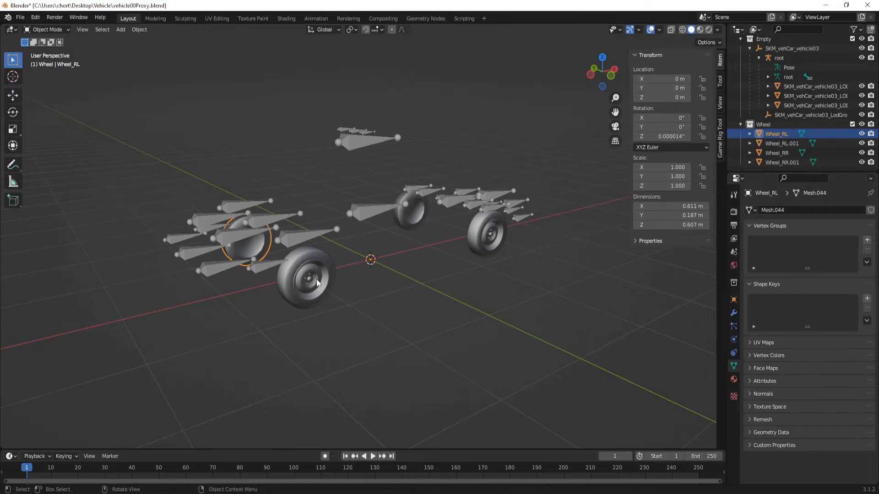
pyautogui.click(317, 280)
pyautogui.keyDown('shift'); pyautogui.click(481, 221); pyautogui.keyUp('shift')
pyautogui.press('Delete')
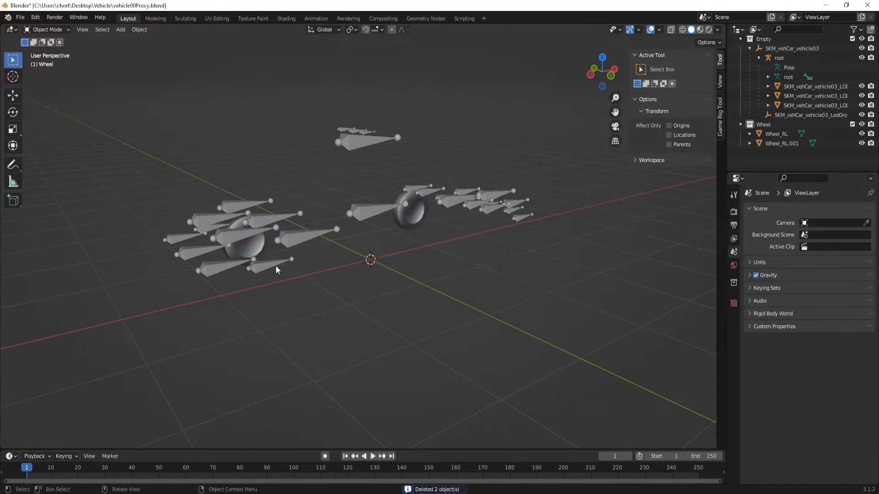
# Select the root armature and put it into Edit Mode in the back orthographic view.
pyautogui.moveTo(275, 265); pyautogui.dragTo(452, 259, button='middle')
pyautogui.scroll(-1, 453, 257)
pyautogui.keyDown('shift'); pyautogui.moveTo(399, 306); pyautogui.dragTo(504, 243, button='middle'); pyautogui.keyUp('shift')
pyautogui.scroll(-1, 460, 260)
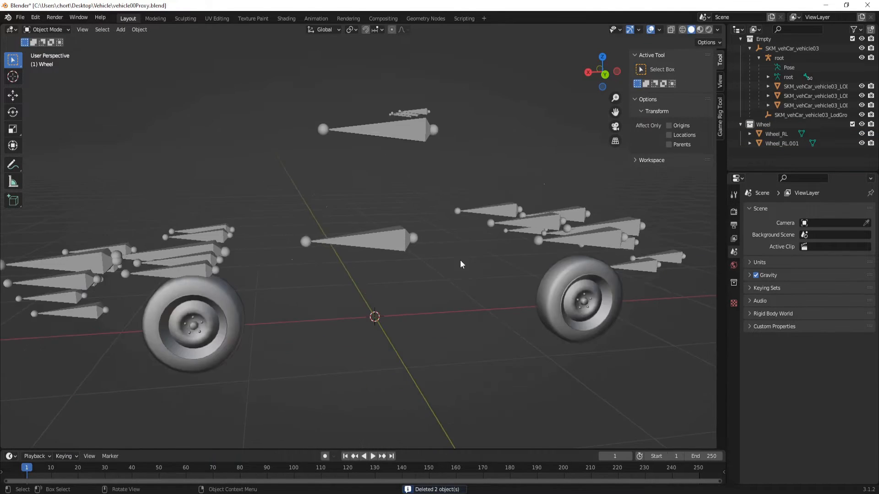
pyautogui.keyDown('shift'); pyautogui.moveTo(326, 298); pyautogui.dragTo(414, 273, button='middle'); pyautogui.keyUp('shift')
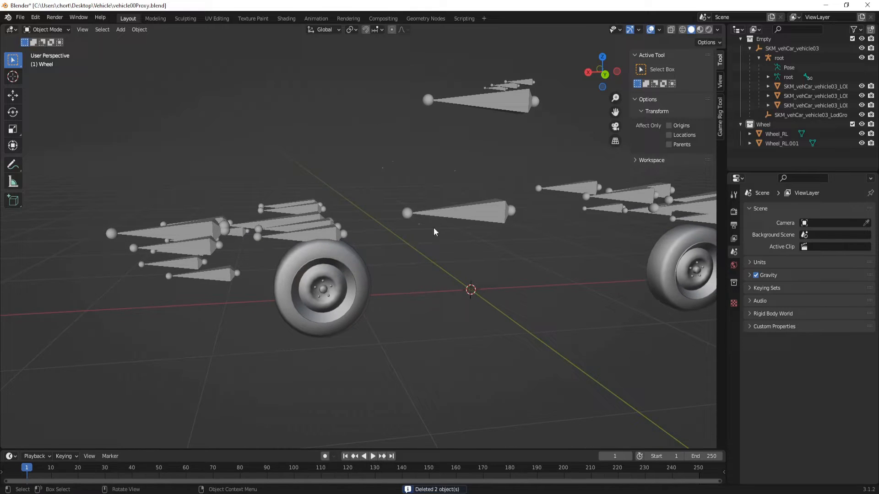
pyautogui.click(468, 214)
pyautogui.click(605, 74)
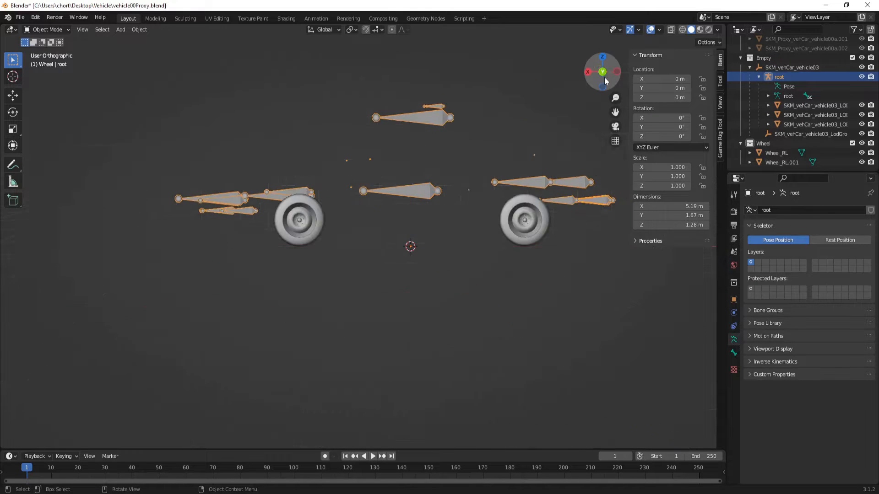
pyautogui.keyDown('shift'); pyautogui.moveTo(405, 175); pyautogui.dragTo(397, 251, button='middle'); pyautogui.keyUp('shift')
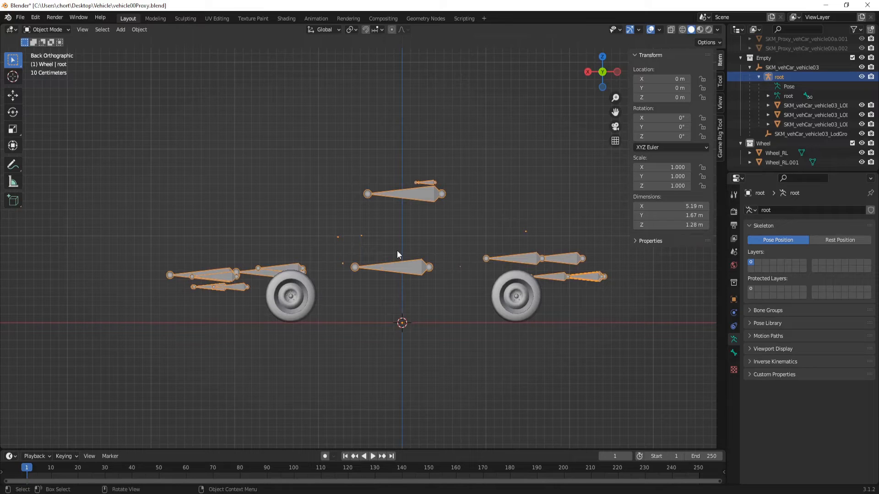
pyautogui.press('Tab')
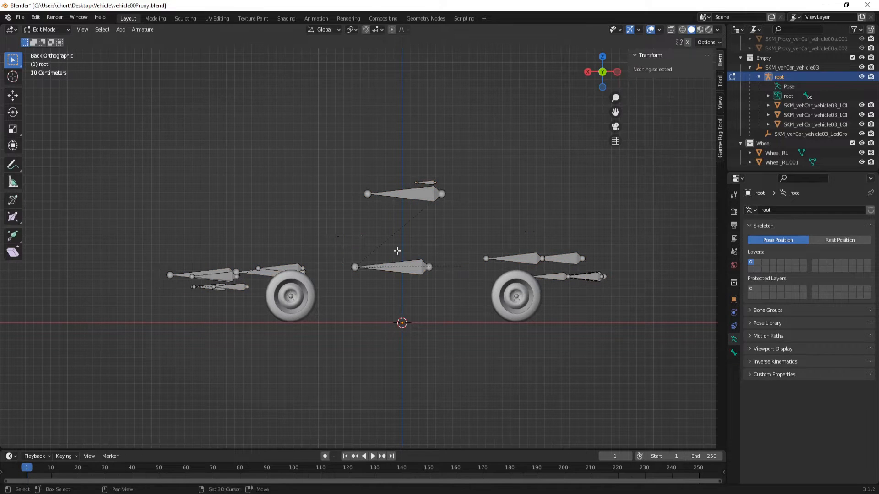
# Turn on X-ray display and select the wheel_front_l bone near the front wheel's hub.
pyautogui.keyDown('shift'); pyautogui.moveTo(397, 255); pyautogui.dragTo(450, 231, button='middle'); pyautogui.keyUp('shift')
pyautogui.scroll(2, 772, 69)
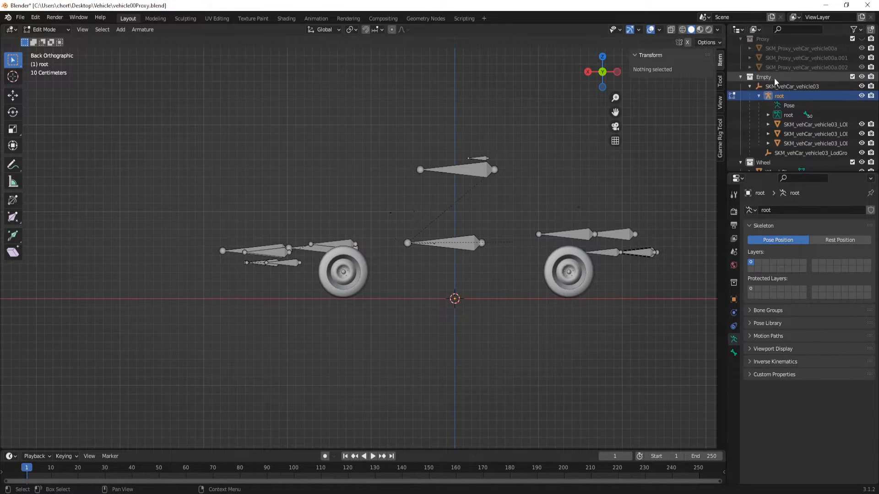
pyautogui.scroll(3, 682, 50)
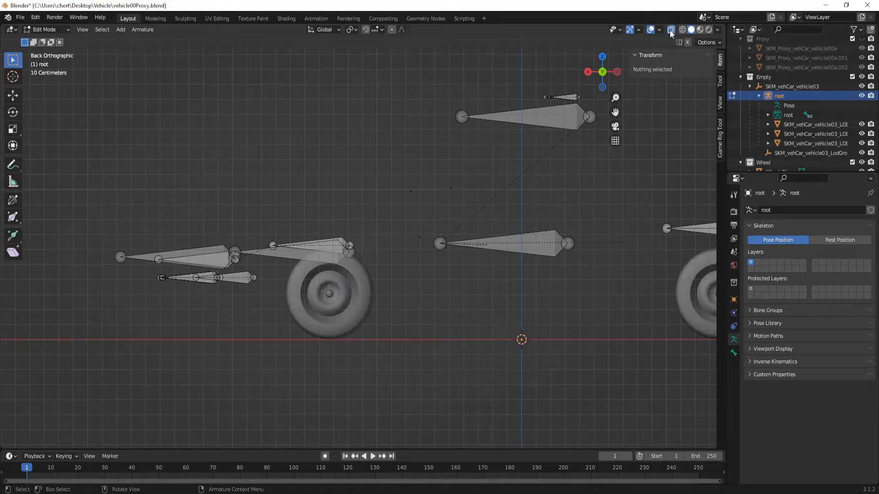
pyautogui.scroll(3, 354, 274)
pyautogui.moveTo(531, 420); pyautogui.dragTo(210, 294)
pyautogui.scroll(3, 355, 320)
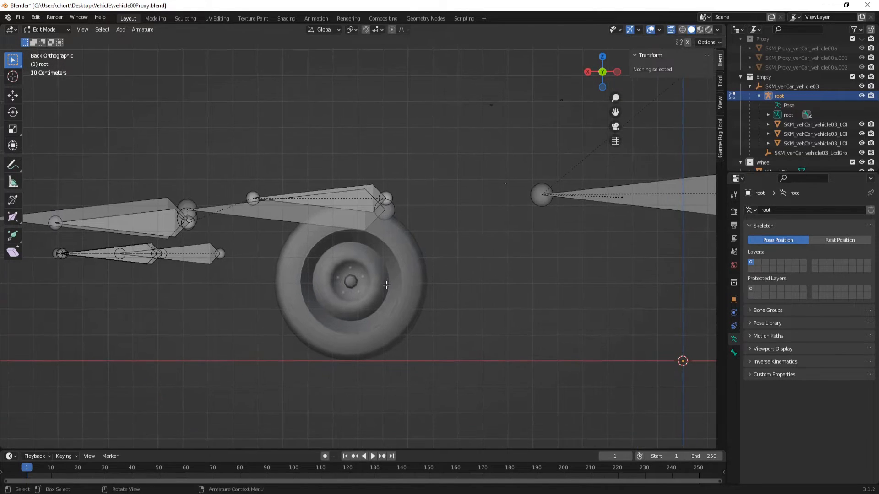
pyautogui.scroll(4, 356, 298)
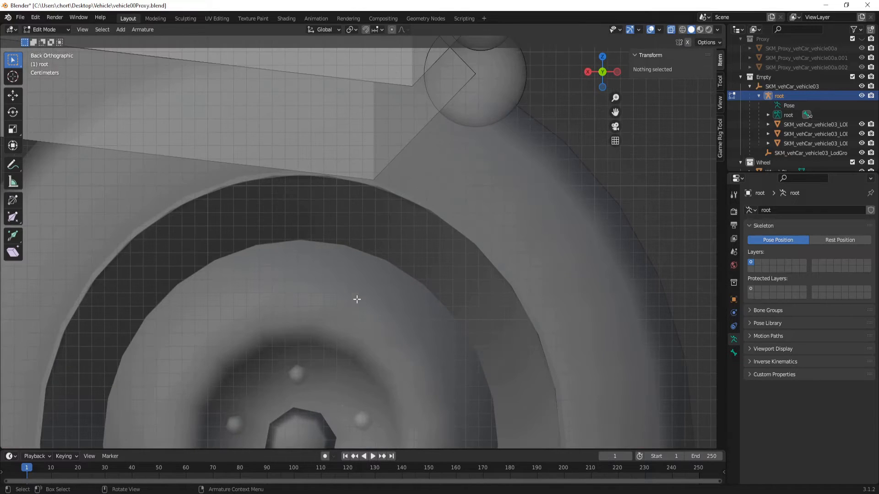
pyautogui.scroll(-4, 426, 321)
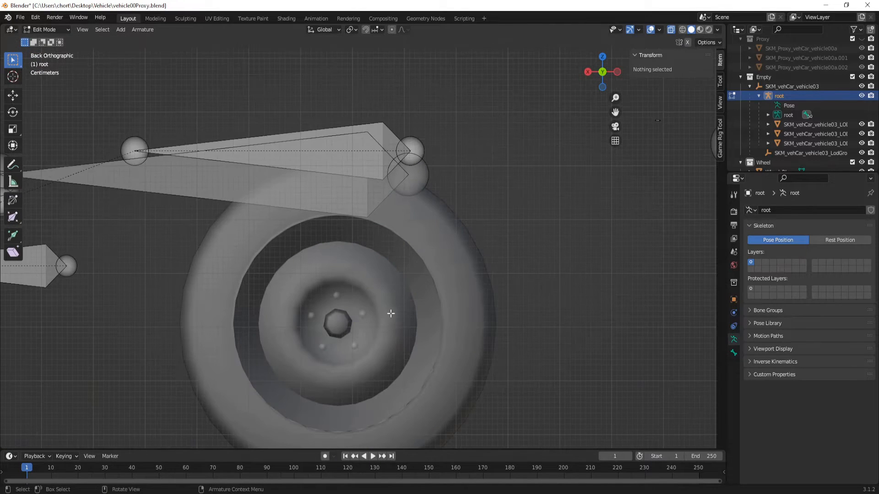
pyautogui.click(354, 308)
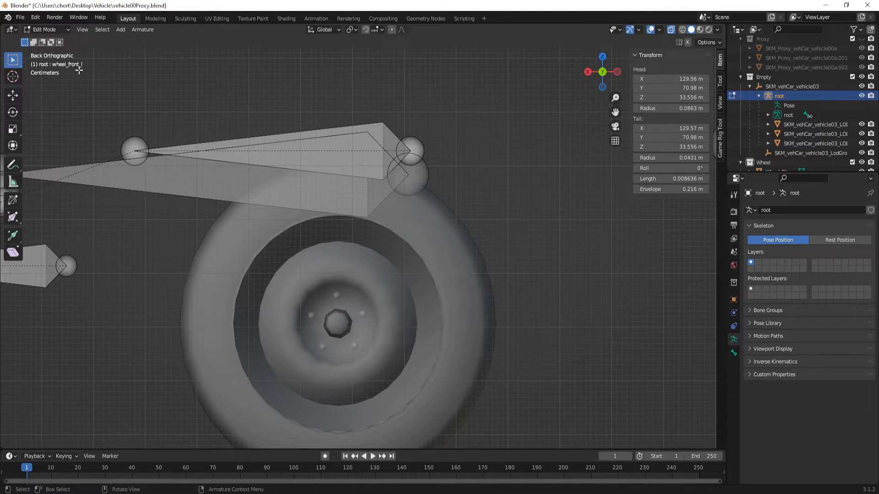
# Select all the small bones within the front wheel's outline and enable snapping to Vertex.
pyautogui.scroll(-2, 422, 249)
pyautogui.moveTo(572, 424); pyautogui.dragTo(183, 225)
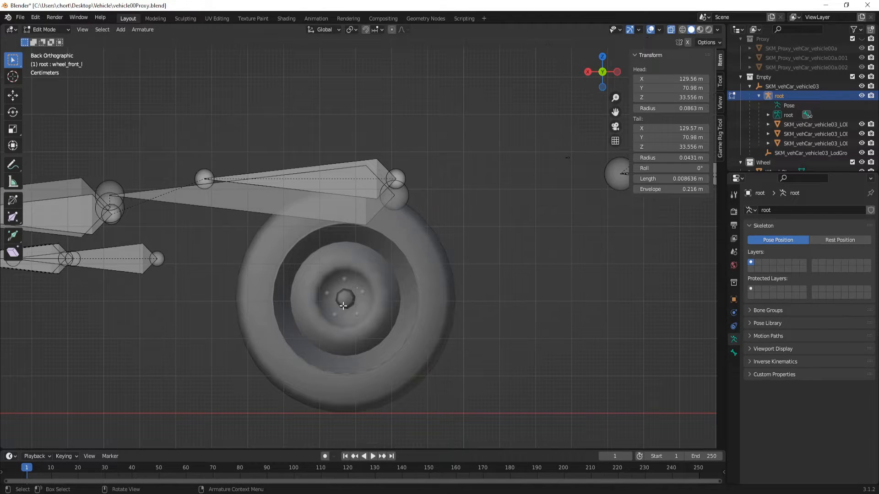
pyautogui.scroll(6, 344, 306)
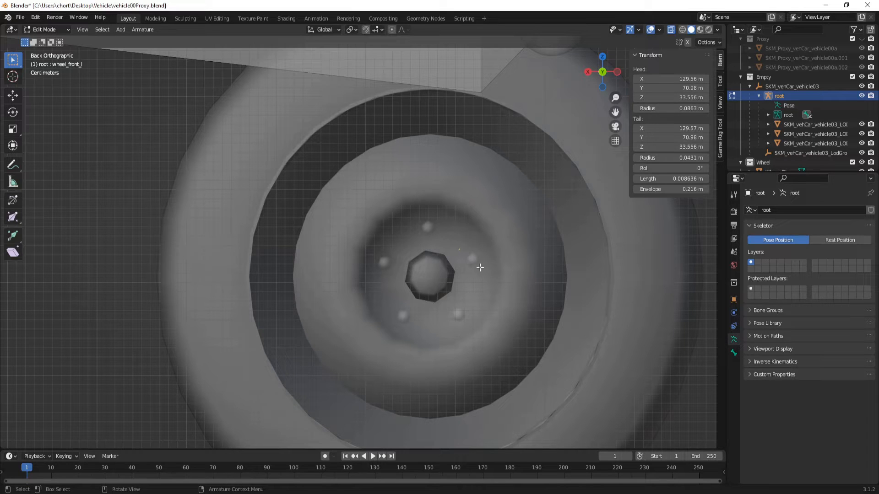
pyautogui.click(375, 30)
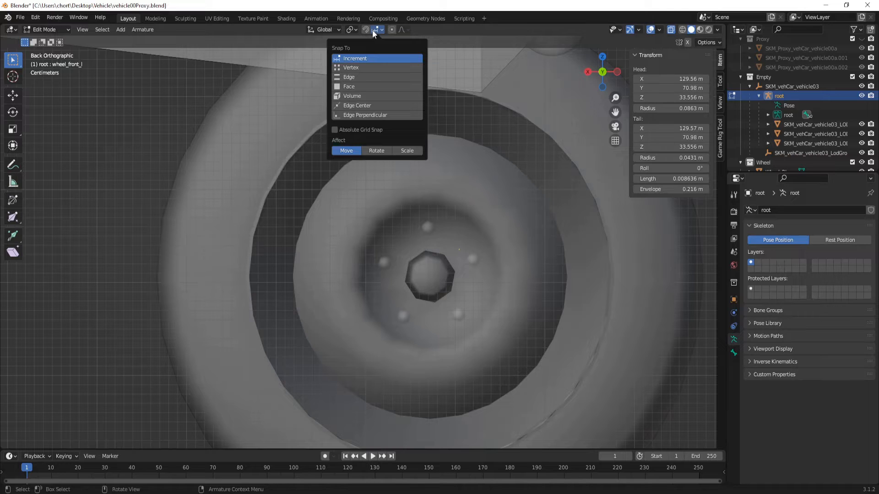
pyautogui.click(377, 68)
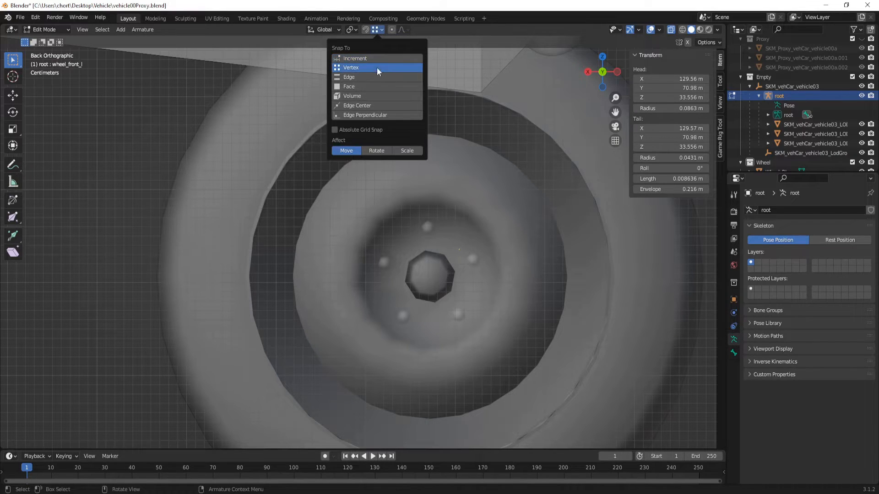
pyautogui.click(365, 31)
# Move the selected front wheel bones along X and along Z, snapping them to the wheel's centre vertex.
pyautogui.scroll(2, 473, 266)
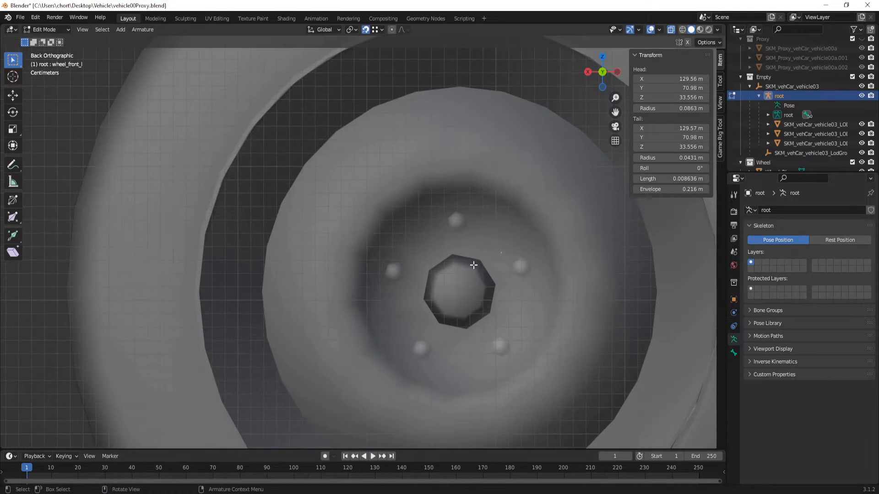
pyautogui.press('g')
pyautogui.press('x')
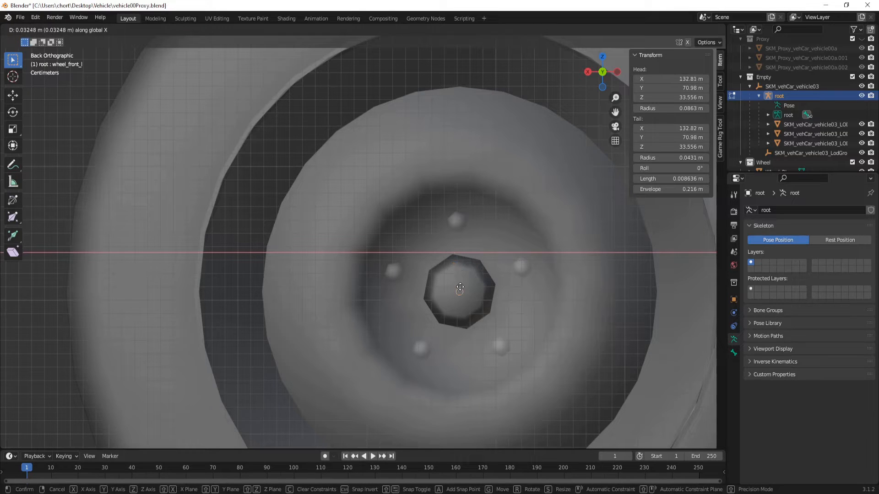
pyautogui.click(460, 293)
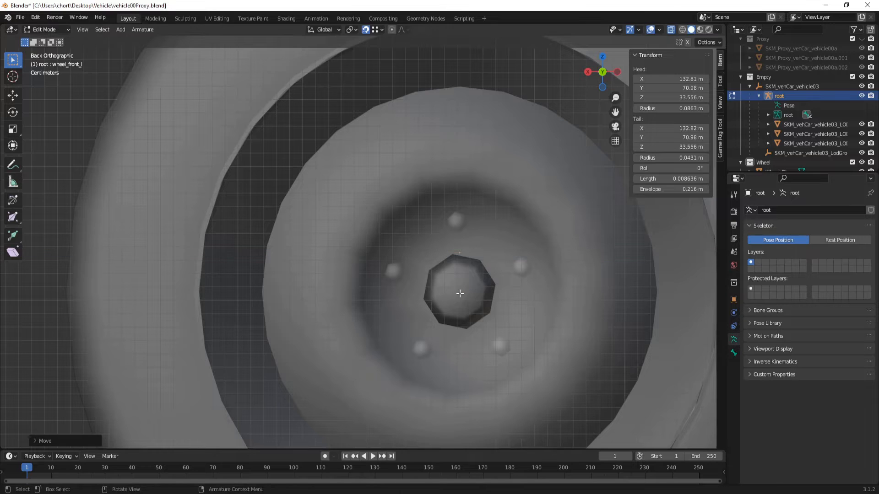
pyautogui.press('g')
pyautogui.press('z')
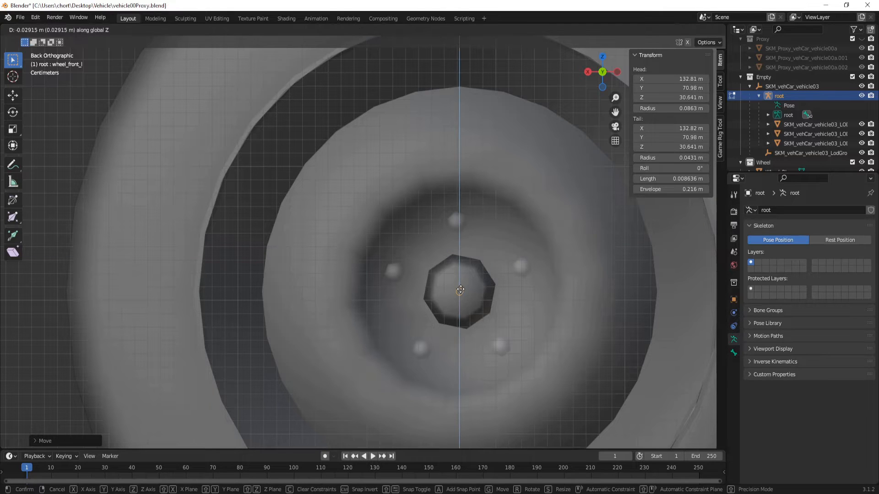
pyautogui.click(460, 290)
# Select the small bones within the rear wheel's outline, including wheel_rear_no_spin_l.
pyautogui.scroll(-10, 460, 290)
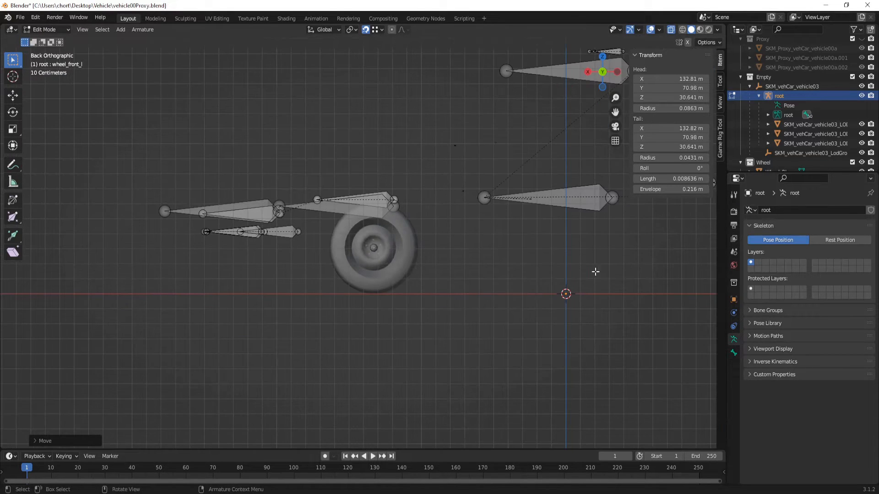
pyautogui.keyDown('shift'); pyautogui.moveTo(380, 258); pyautogui.dragTo(230, 273, button='middle'); pyautogui.keyUp('shift')
pyautogui.scroll(8, 430, 251)
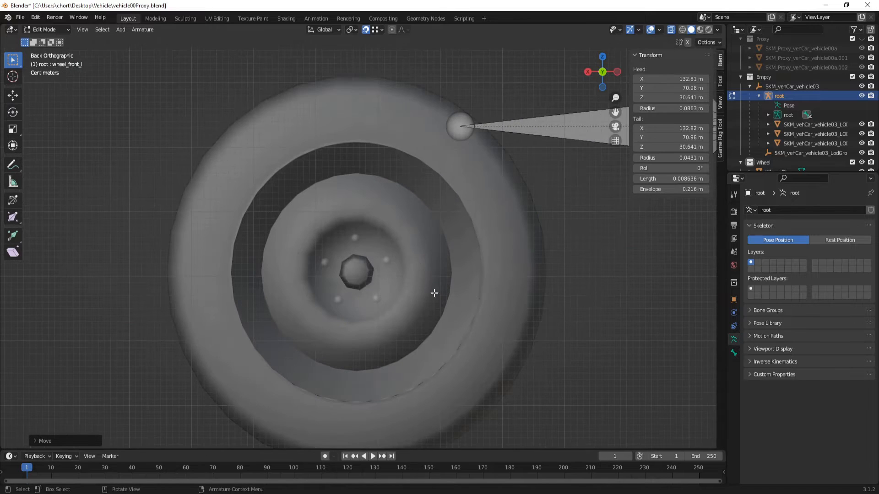
pyautogui.moveTo(534, 356); pyautogui.dragTo(156, 161)
pyautogui.keyDown('shift'); pyautogui.moveTo(323, 237); pyautogui.dragTo(401, 185, button='middle'); pyautogui.keyUp('shift')
pyautogui.scroll(3, 395, 193)
pyautogui.click(412, 181)
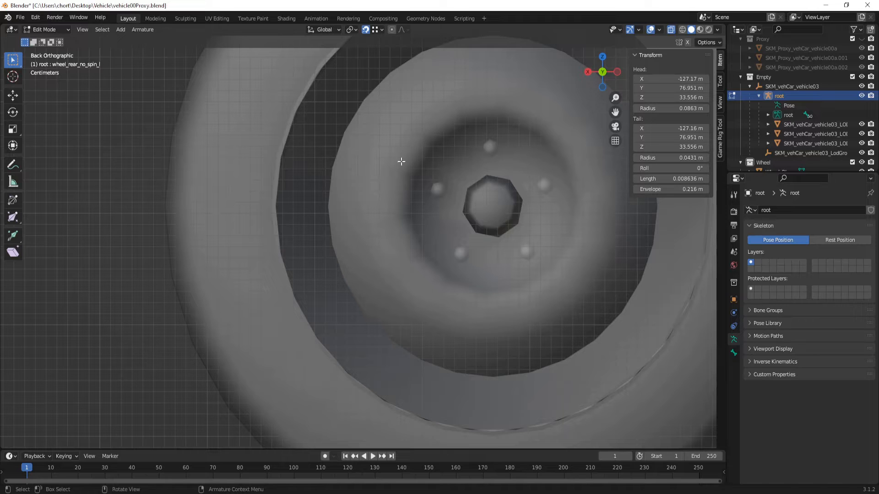
pyautogui.scroll(-5, 230, 126)
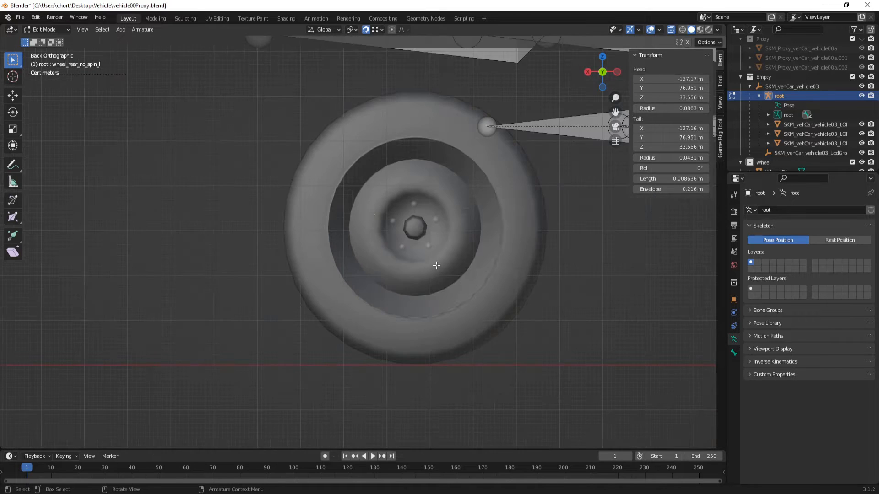
pyautogui.scroll(3, 425, 209)
pyautogui.scroll(-1, 367, 274)
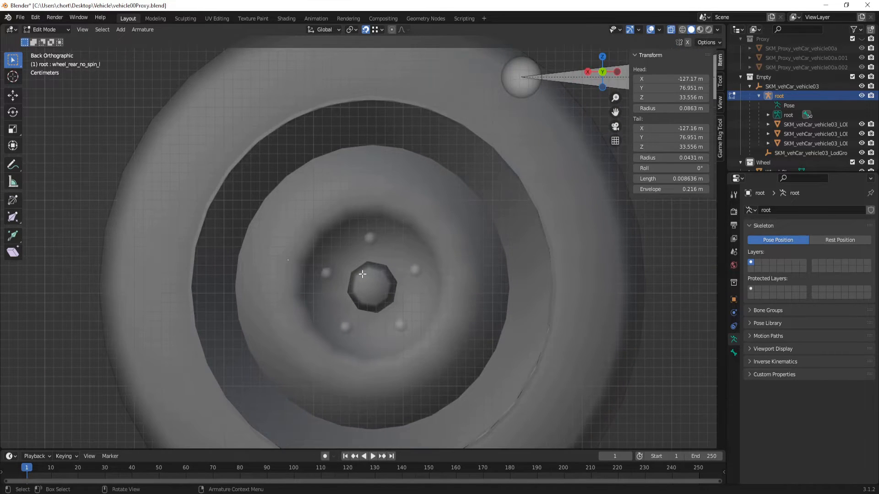
pyautogui.scroll(2, 362, 274)
# Move the selected rear wheel bones along X and along Z, snapping them to the rear wheel's centre vertex.
pyautogui.press('g')
pyautogui.press('x')
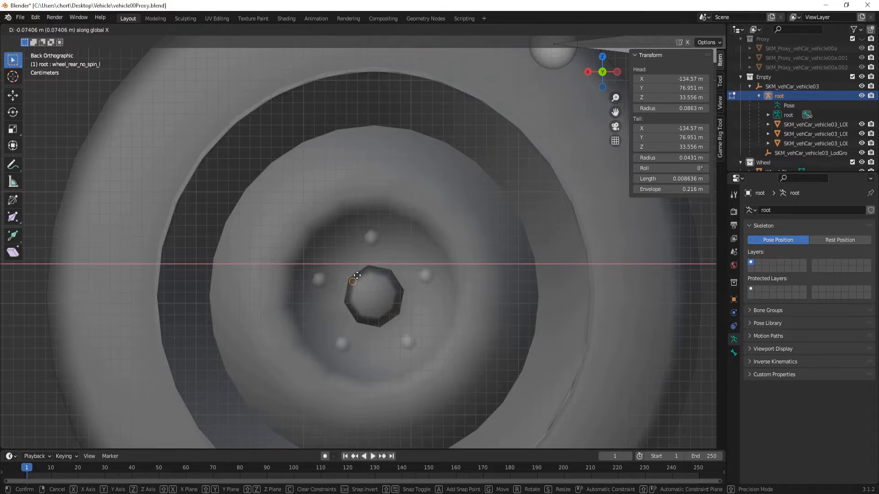
pyautogui.click(375, 290)
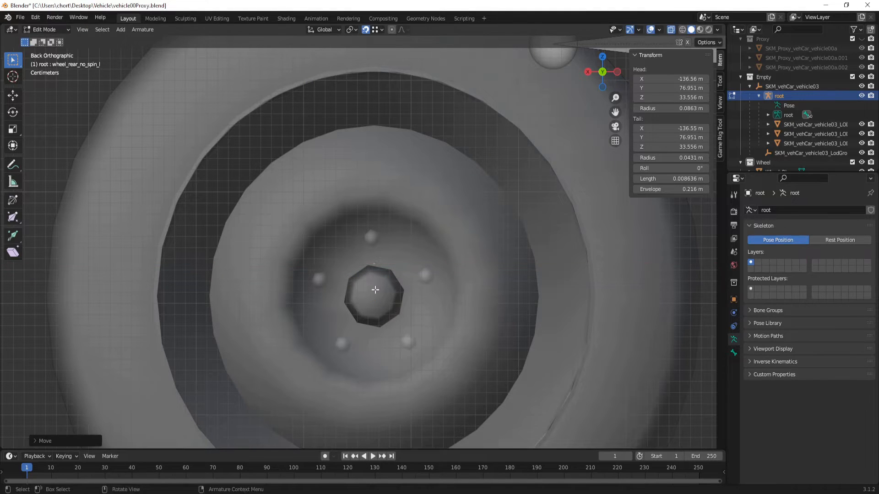
pyautogui.press('g')
pyautogui.press('z')
pyautogui.click(375, 290)
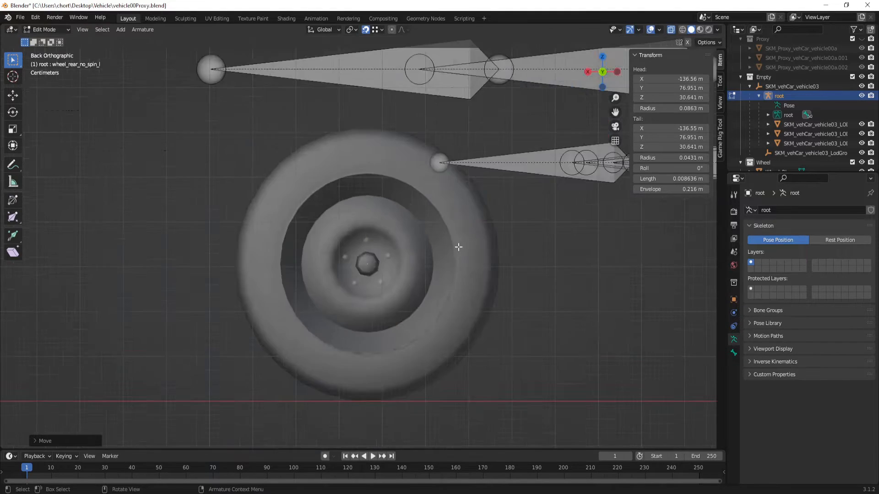
# Leave bone editing of the root armature and return it to Object Mode.
pyautogui.scroll(-6, 459, 245)
pyautogui.scroll(-3, 333, 236)
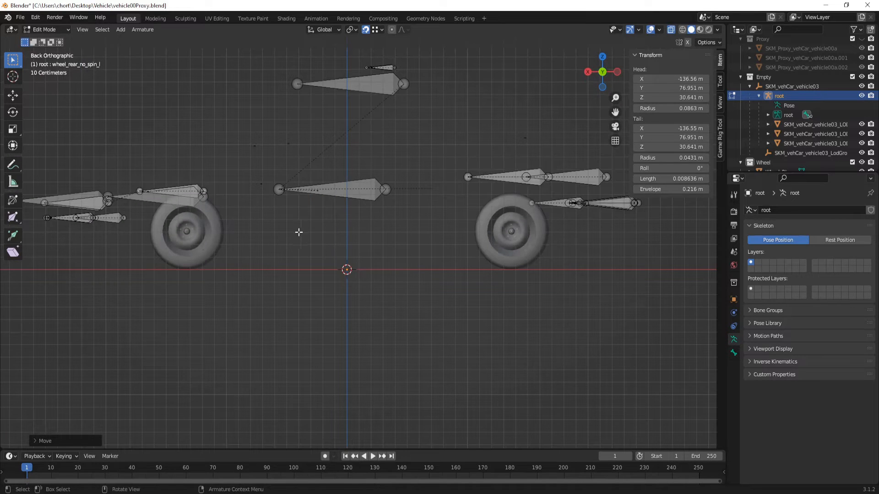
pyautogui.moveTo(299, 232)
pyautogui.mouseDown(button='middle')
pyautogui.moveTo(314, 241)
pyautogui.moveTo(297, 230)
pyautogui.mouseUp(button='middle')
pyautogui.click(46, 29)
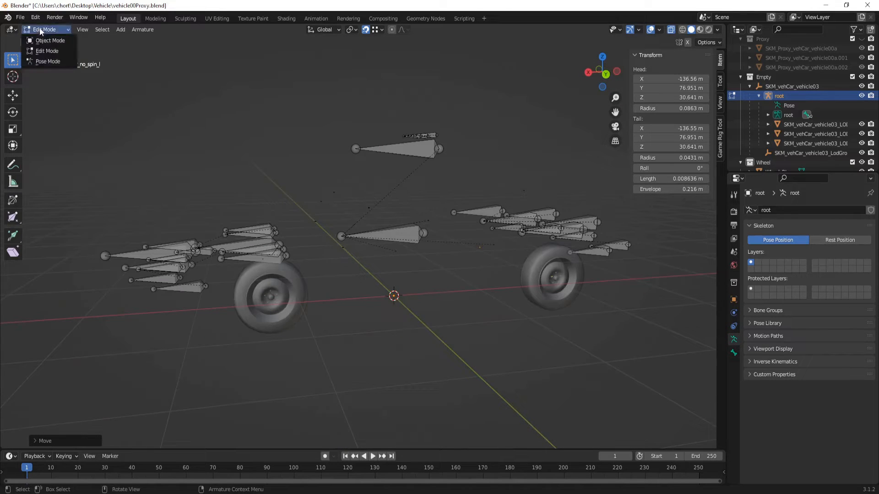
pyautogui.click(43, 36)
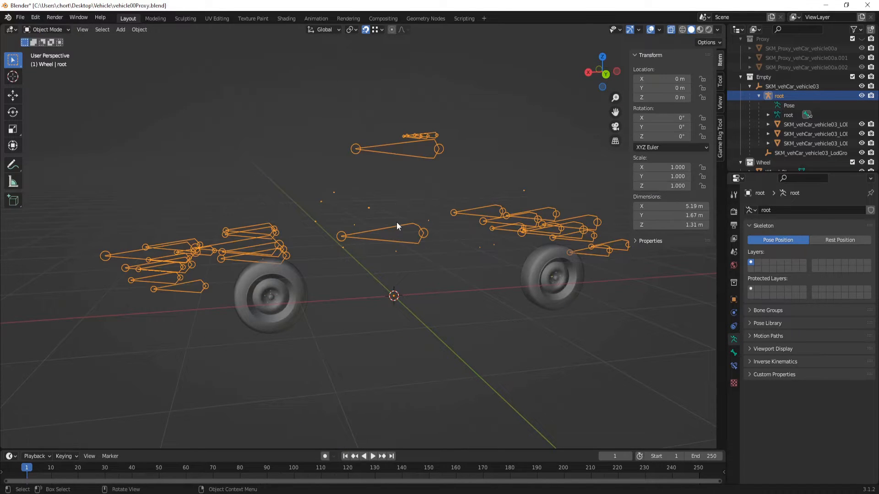
# Turn off X-ray display and hide the Wheel collection.
pyautogui.click(671, 30)
pyautogui.scroll(-2, 818, 117)
pyautogui.click(861, 143)
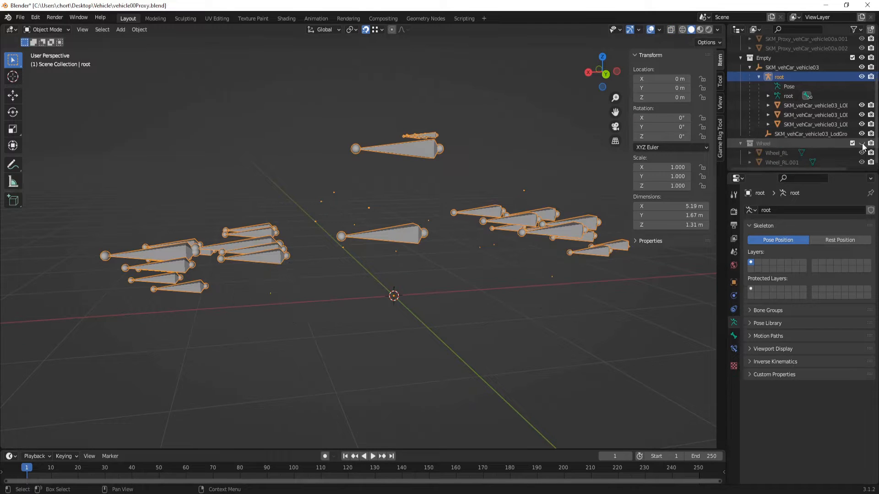
# Select the whole SKM_vehCar_vehicle03 hierarchy in the Empty collection, down to its LodGroup empty.
pyautogui.click(814, 133)
pyautogui.scroll(2, 782, 103)
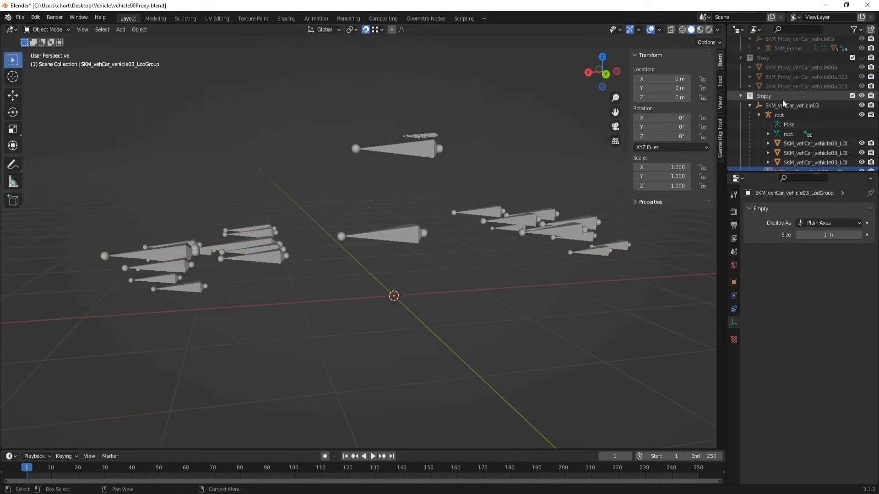
pyautogui.click(792, 105)
pyautogui.moveTo(410, 166); pyautogui.dragTo(402, 177, button='middle')
# Export the selected hierarchy as FBX, checking the export settings and overwriting SKM_vehCar_vehicle00a.fbx in the Vehicle folder.
pyautogui.click(20, 19)
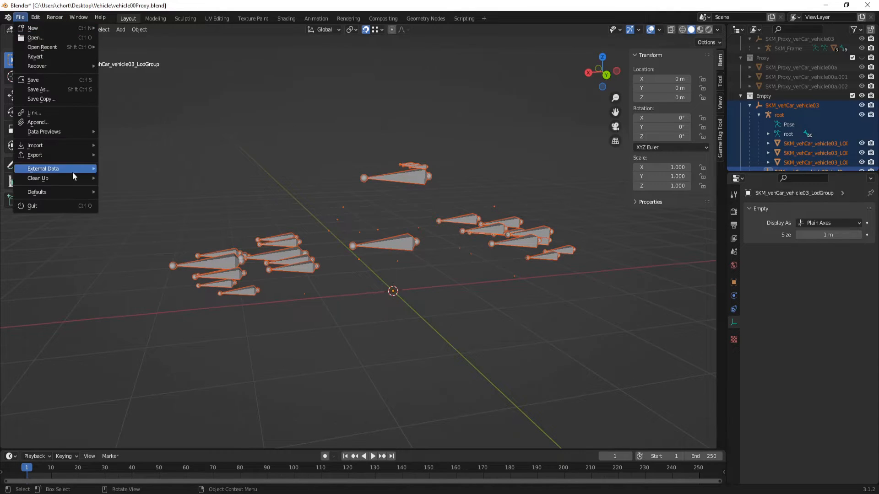
pyautogui.moveTo(65, 153)
pyautogui.click(134, 241)
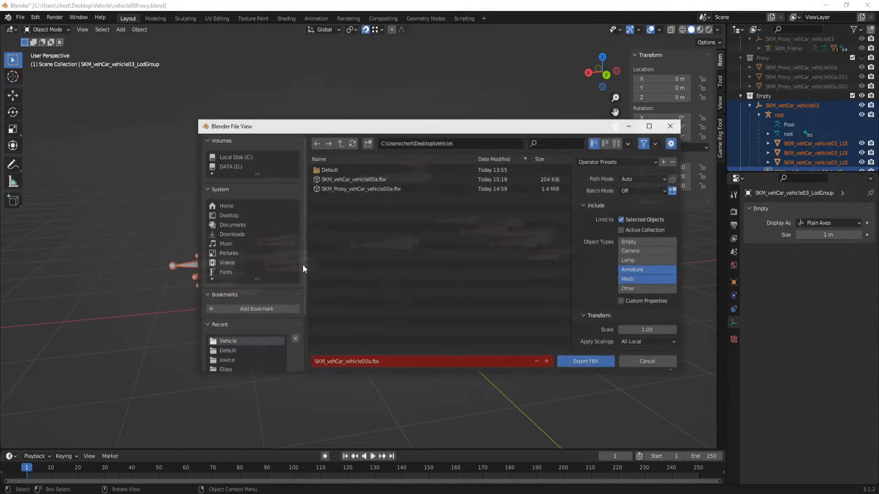
pyautogui.click(372, 183)
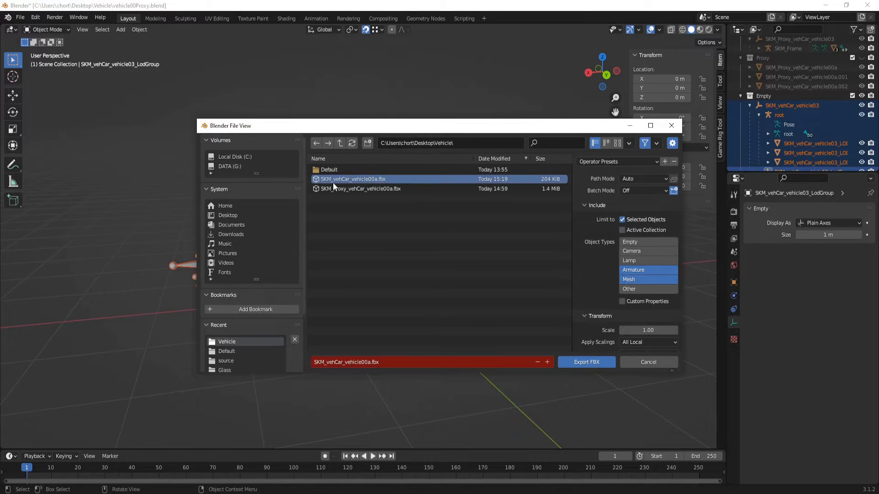
pyautogui.scroll(-2, 615, 292)
pyautogui.scroll(-2, 615, 292)
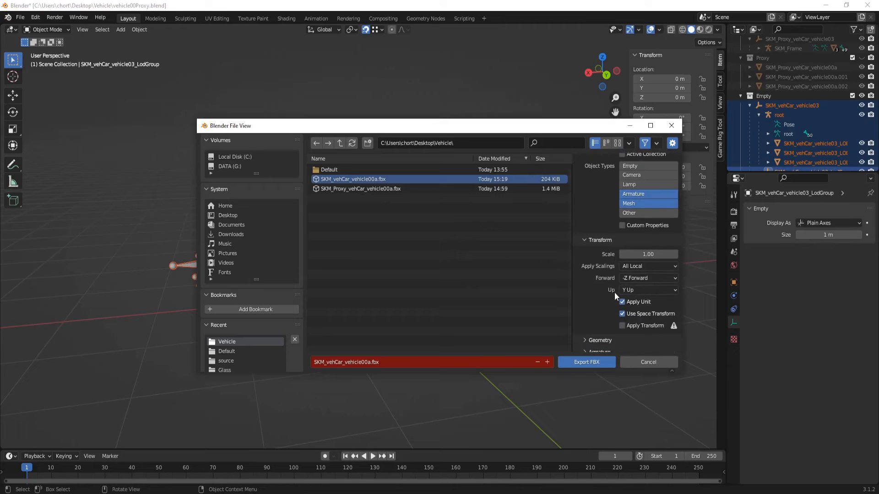
pyautogui.scroll(-1, 614, 292)
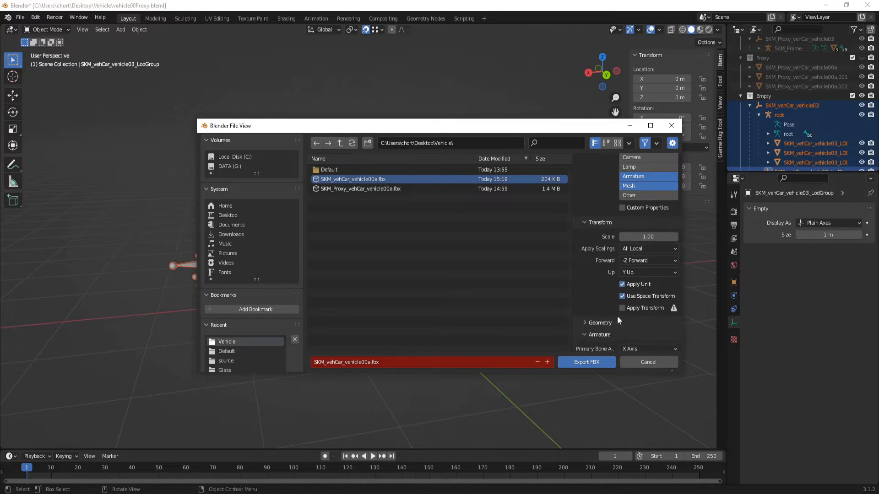
pyautogui.scroll(-3, 617, 316)
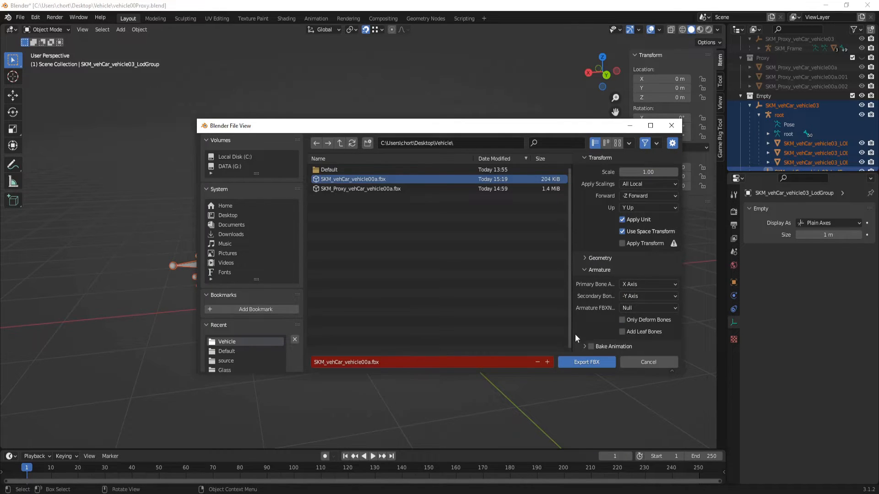
pyautogui.scroll(2, 590, 321)
pyautogui.scroll(-2, 589, 348)
pyautogui.scroll(5, 595, 340)
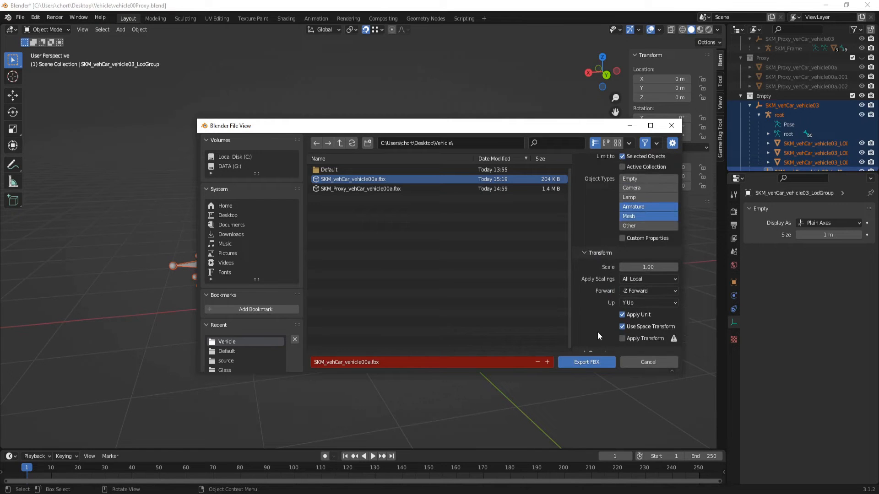
pyautogui.click(577, 362)
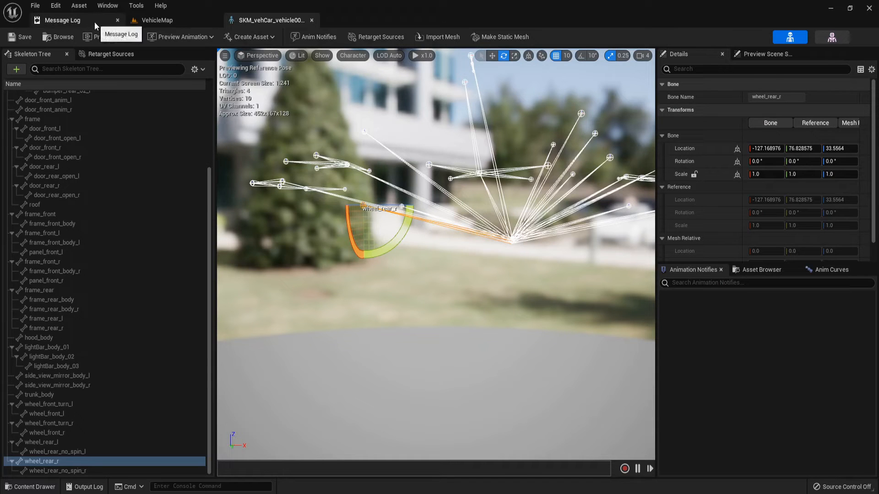
# In Unreal's VehicleMap, bring SKM_Proxy_vehCar_vehicle00a.fbx from the Vehicle folder into the vehCar_vehicle00a content folder to reimport it.
pyautogui.click(163, 20)
pyautogui.click(31, 487)
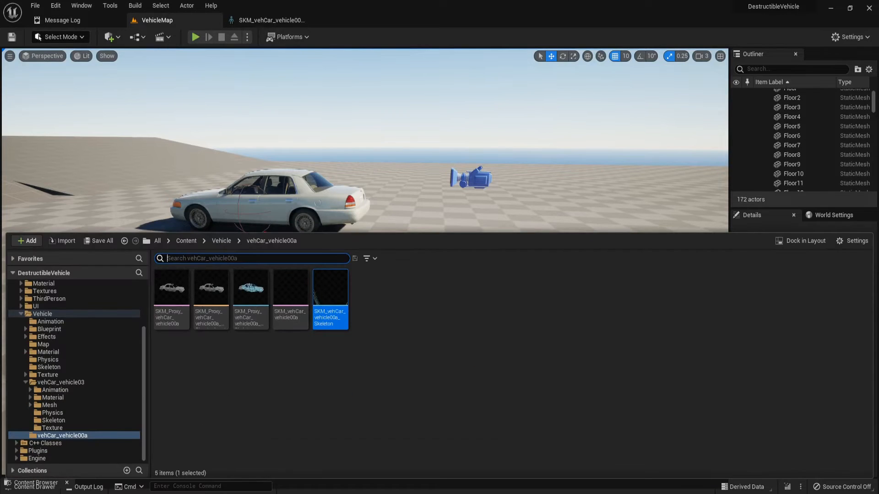
pyautogui.hotkey('alt', 'Tab')
pyautogui.click(445, 166)
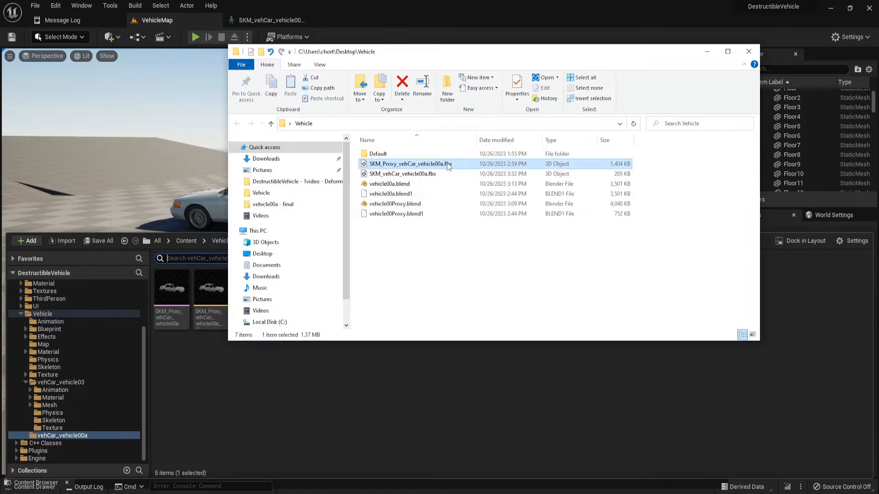
pyautogui.click(226, 460)
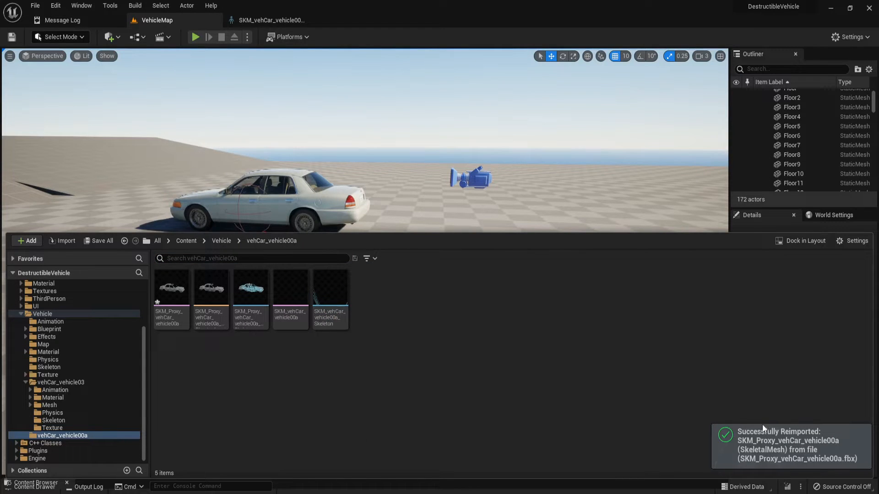
# Reimport SKM_vehCar_vehicle00a.fbx into the vehCar_vehicle00a content folder and save all modified assets.
pyautogui.hotkey('alt', 'Tab')
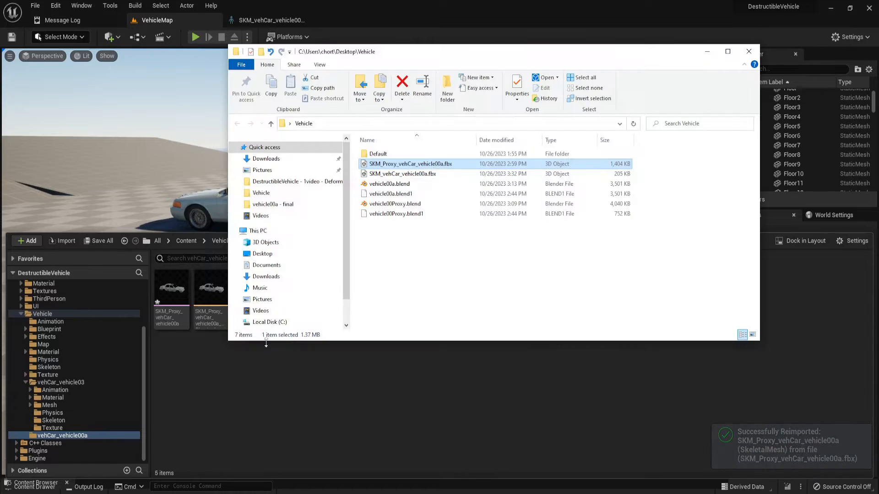
pyautogui.click(419, 174)
pyautogui.moveTo(404, 196); pyautogui.dragTo(298, 449)
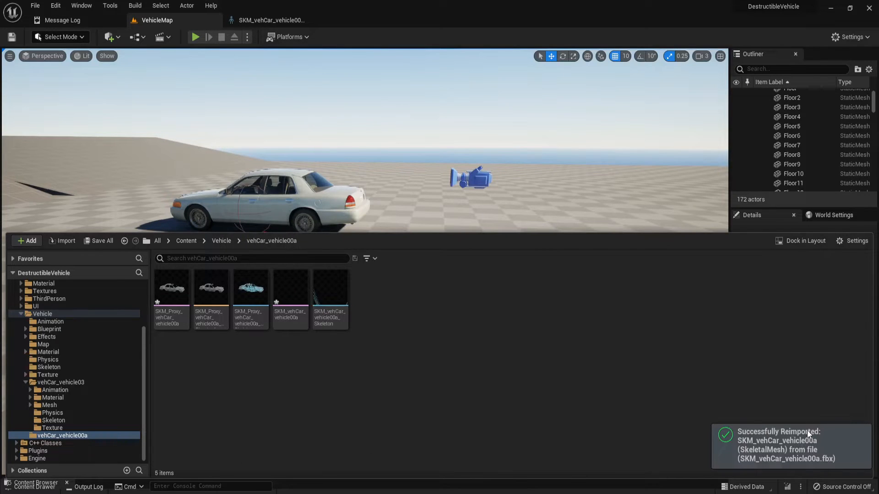
pyautogui.click(109, 241)
pyautogui.click(516, 360)
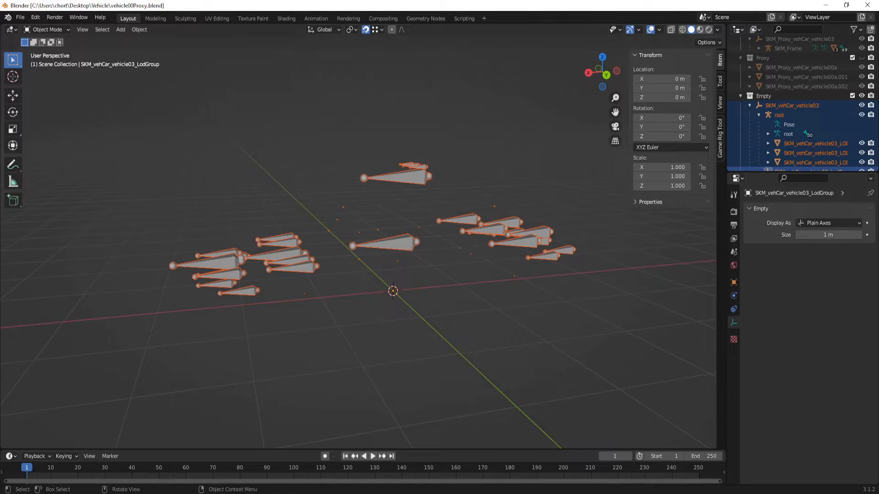
# Launch a second Blender session and delete the default camera, cube and light.
pyautogui.click(10, 489)
pyautogui.write('blend')
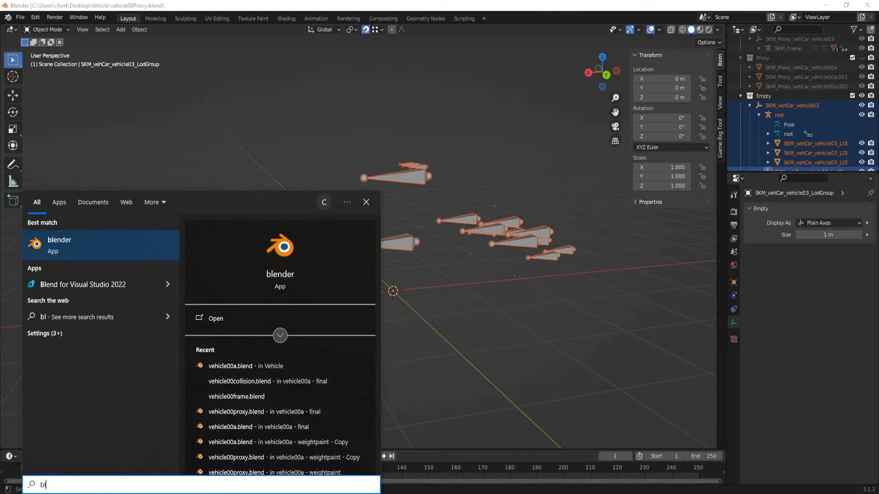
pyautogui.press('Return')
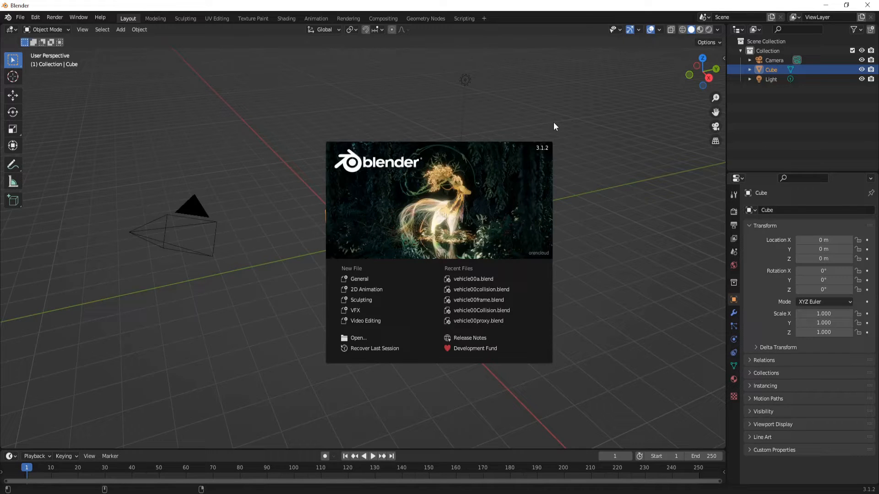
pyautogui.click(572, 89)
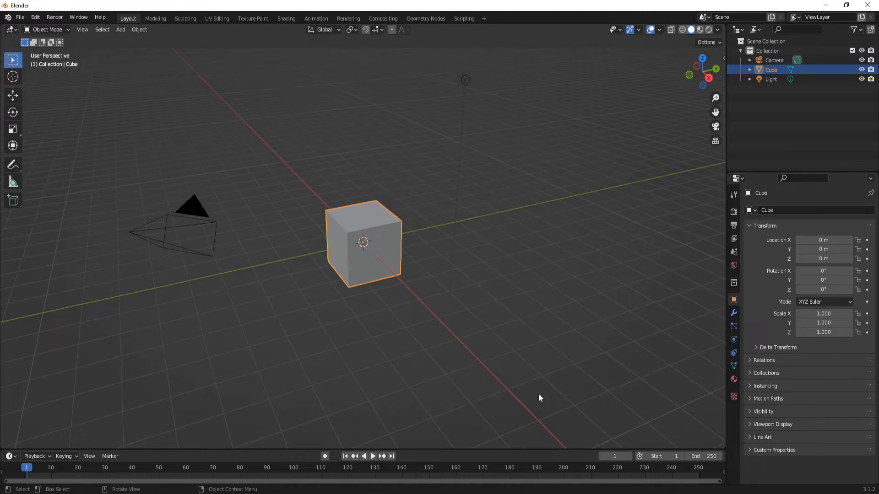
pyautogui.press('a')
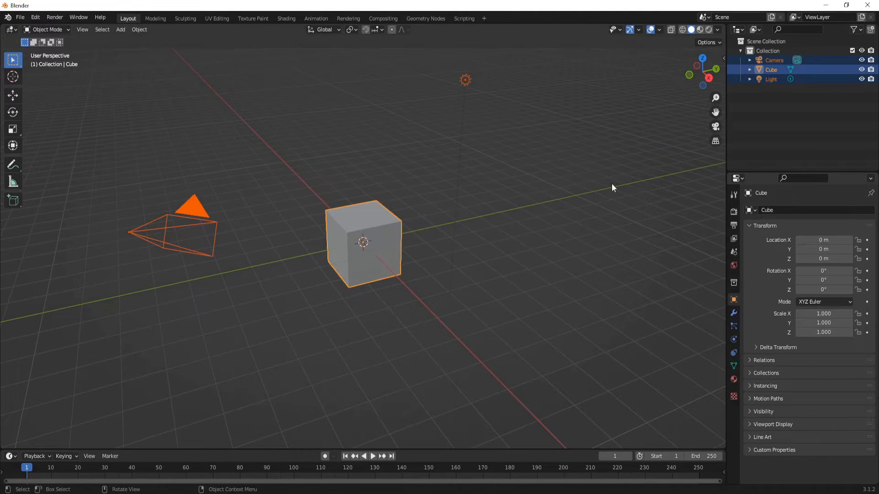
pyautogui.press('Delete')
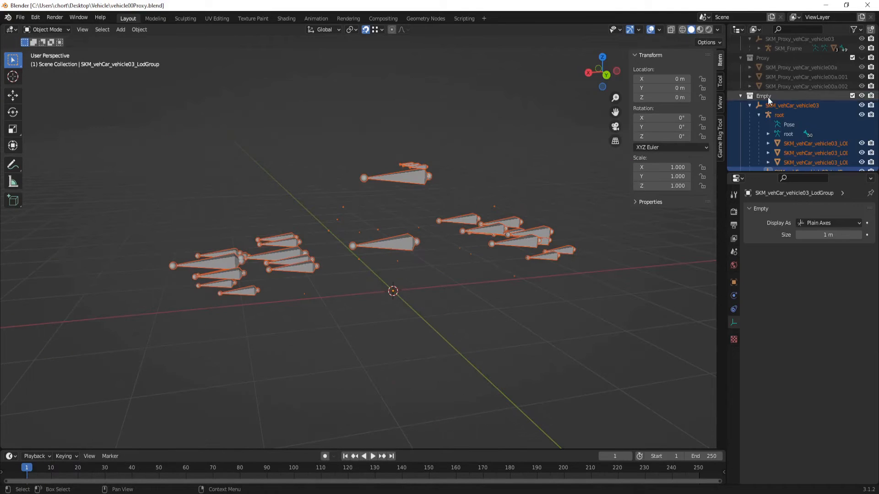
# In vehicle00Proxy.blend, copy the SKM_vehCar_vehicle03 empty with its root armature, LOD meshes and LodGroup.
pyautogui.scroll(-2, 792, 64)
pyautogui.click(792, 67)
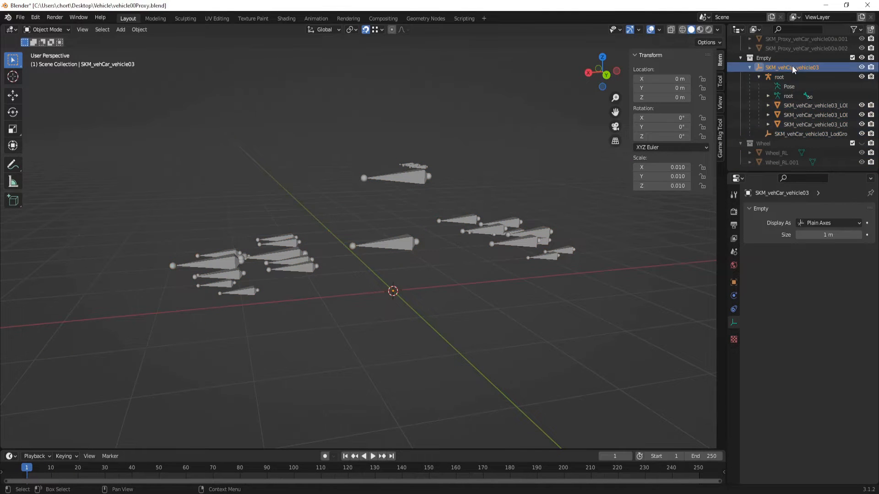
pyautogui.keyDown('shift'); pyautogui.click(790, 134); pyautogui.keyUp('shift')
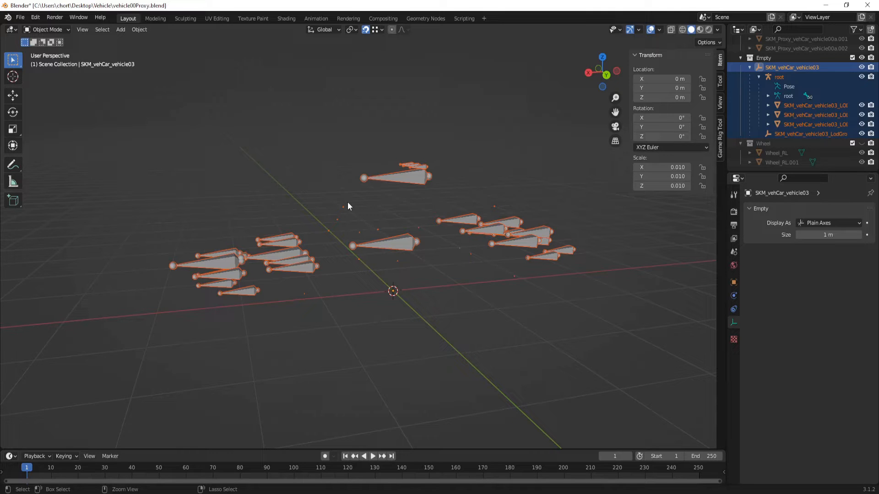
pyautogui.hotkey('ctrl', 'c')
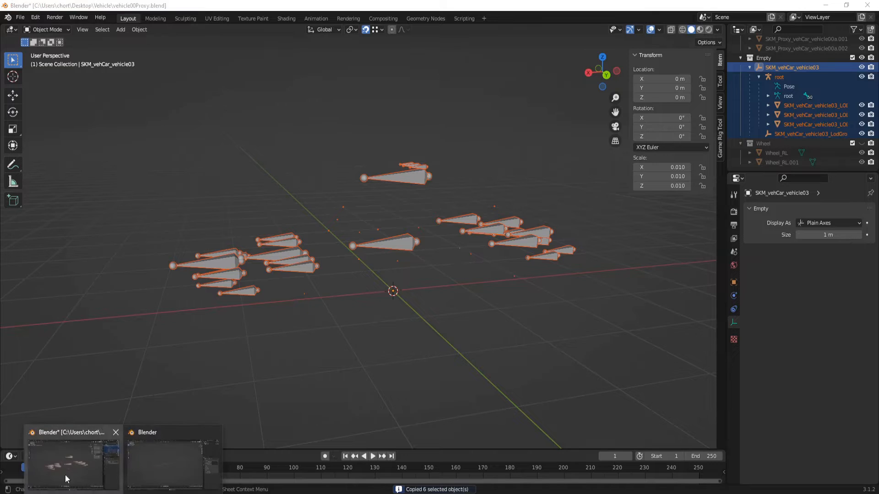
# Paste the copied skeleton hierarchy into the empty Blender scene, expand it in the outliner, and return to vehicle00Proxy.blend.
pyautogui.click(183, 469)
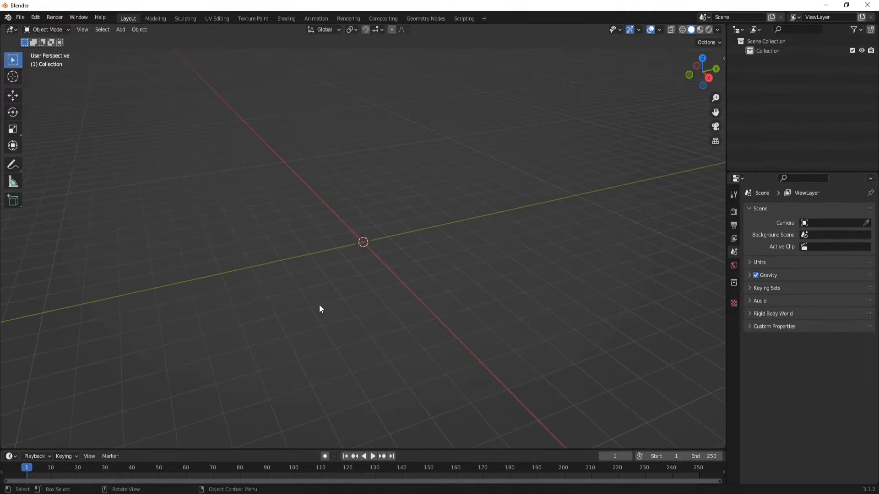
pyautogui.hotkey('ctrl', 'v')
pyautogui.scroll(5, 381, 199)
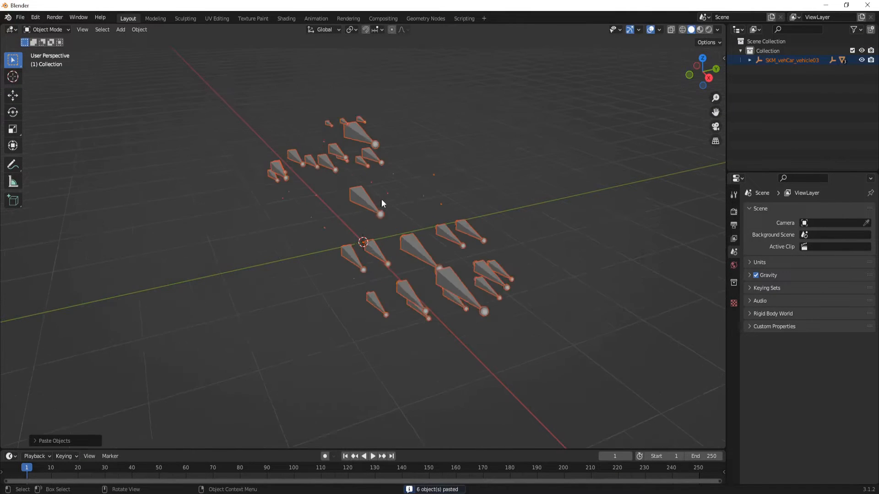
pyautogui.moveTo(396, 211); pyautogui.dragTo(321, 209, button='middle')
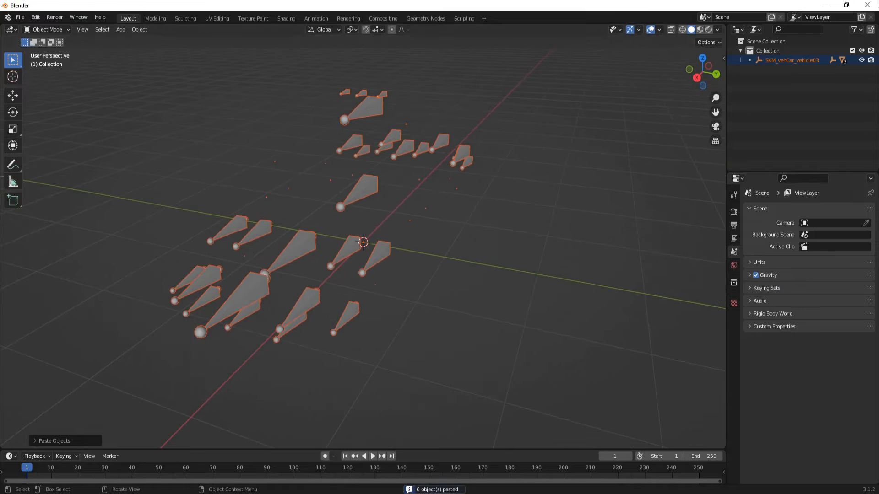
pyautogui.click(750, 60)
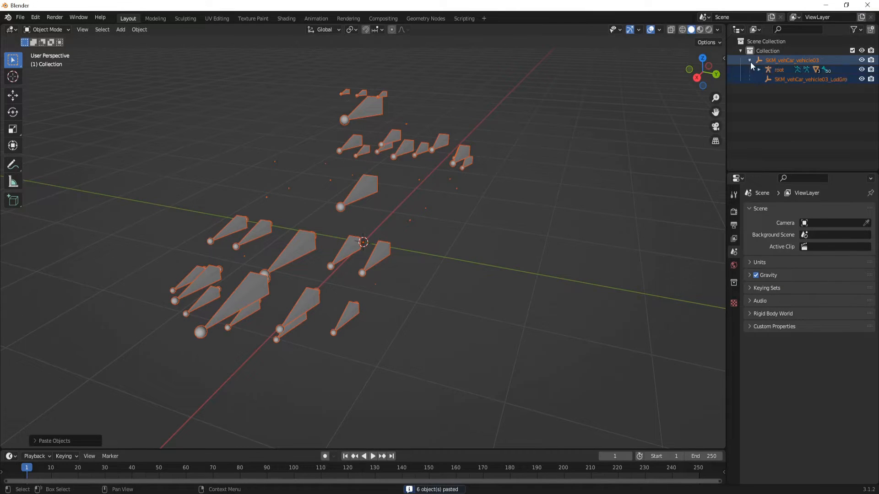
pyautogui.click(826, 6)
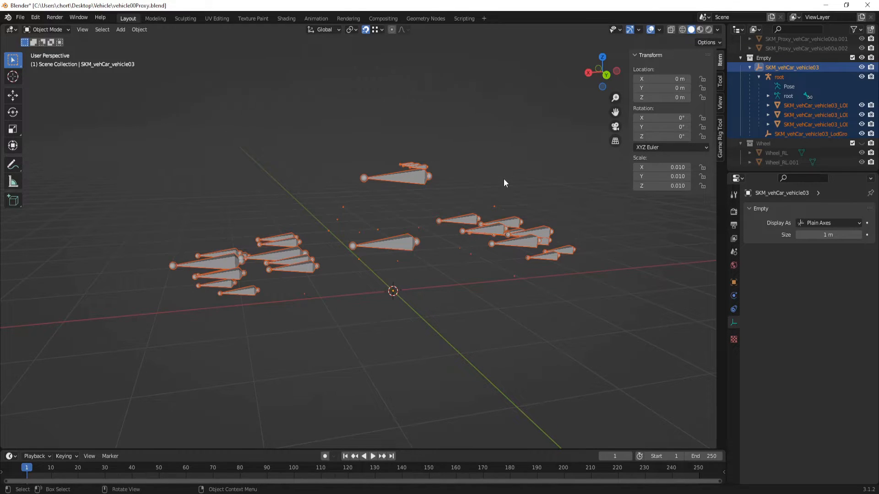
pyautogui.moveTo(504, 179); pyautogui.dragTo(526, 183, button='middle')
pyautogui.scroll(-1, 524, 193)
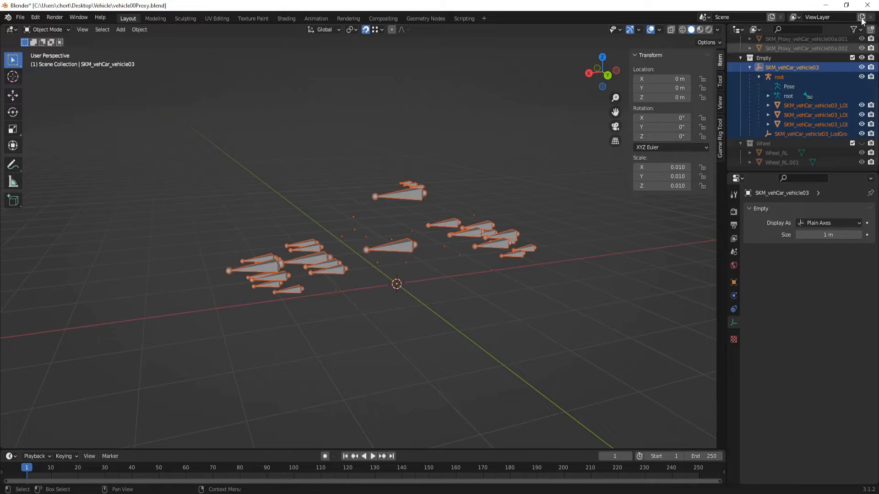
pyautogui.click(825, 5)
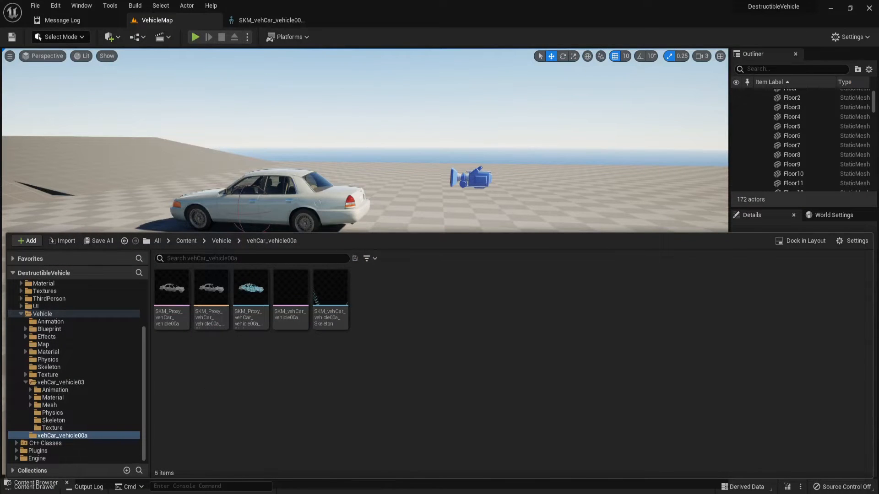
pyautogui.click(75, 464)
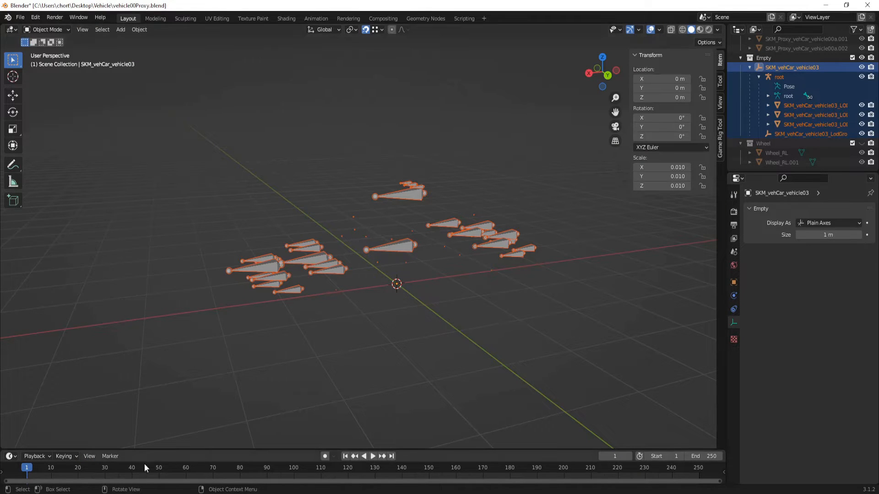
# In the new skeleton scene, unparent the three SKM_vehCar_vehicle03 LOD meshes from the root armature with Clear and Keep Transformation, and delete them.
pyautogui.click(191, 462)
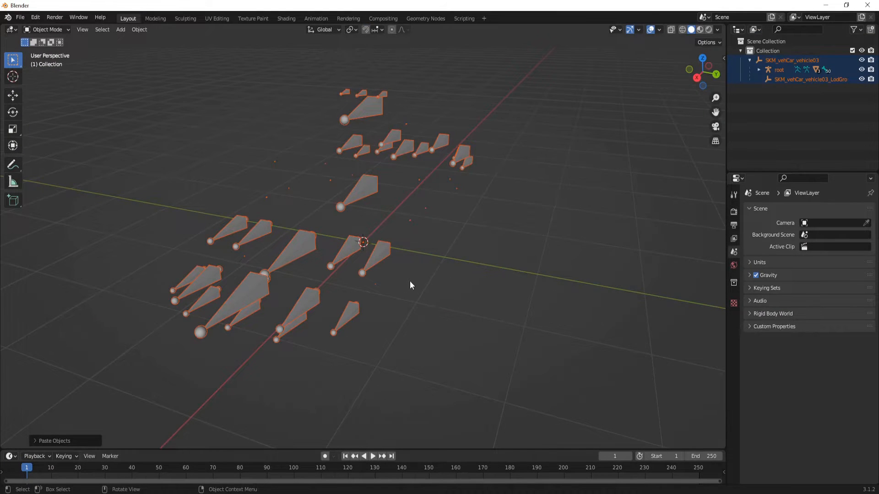
pyautogui.moveTo(410, 281); pyautogui.dragTo(548, 129, button='middle')
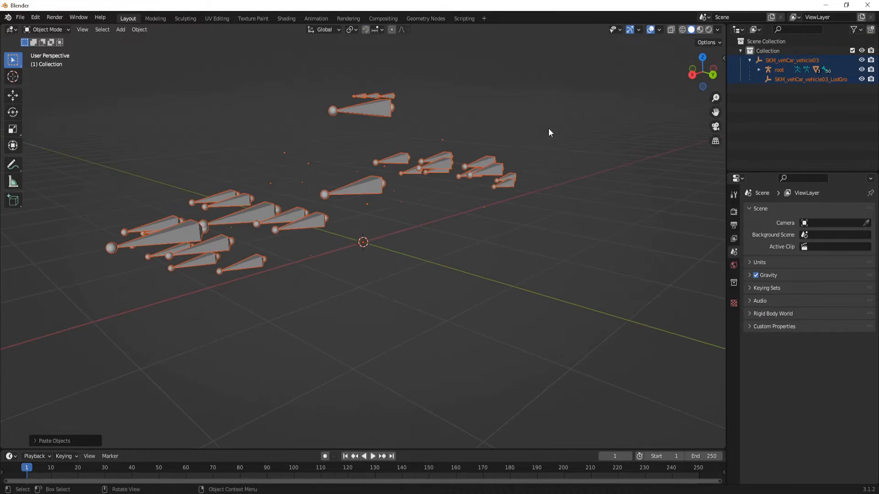
pyautogui.click(759, 70)
pyautogui.click(795, 98)
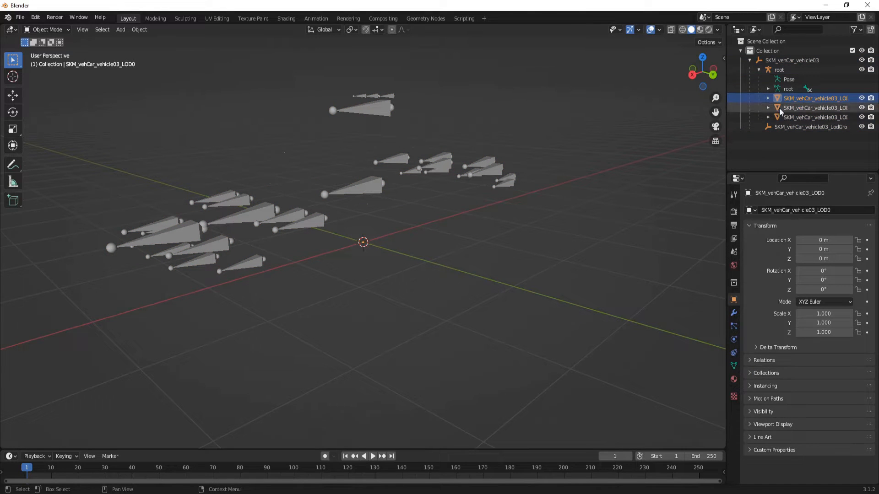
pyautogui.keyDown('shift'); pyautogui.click(807, 117); pyautogui.keyUp('shift')
pyautogui.moveTo(472, 198); pyautogui.dragTo(510, 218, button='middle')
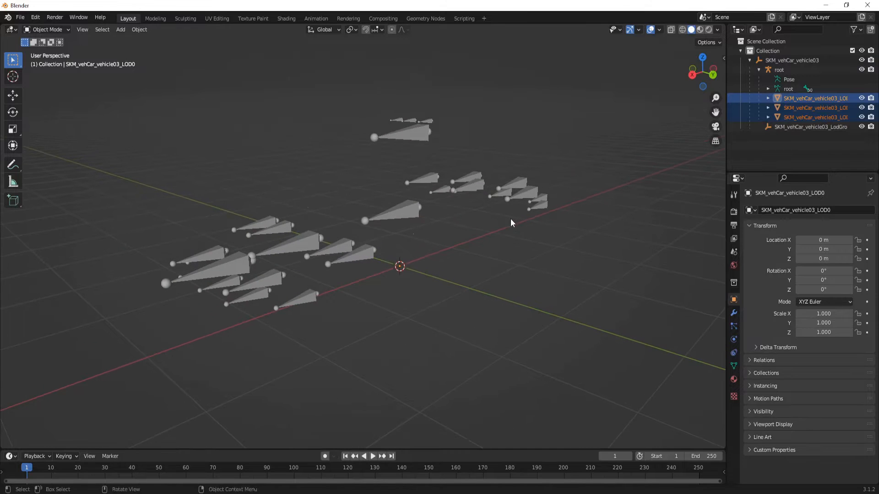
pyautogui.hotkey('alt', 'p')
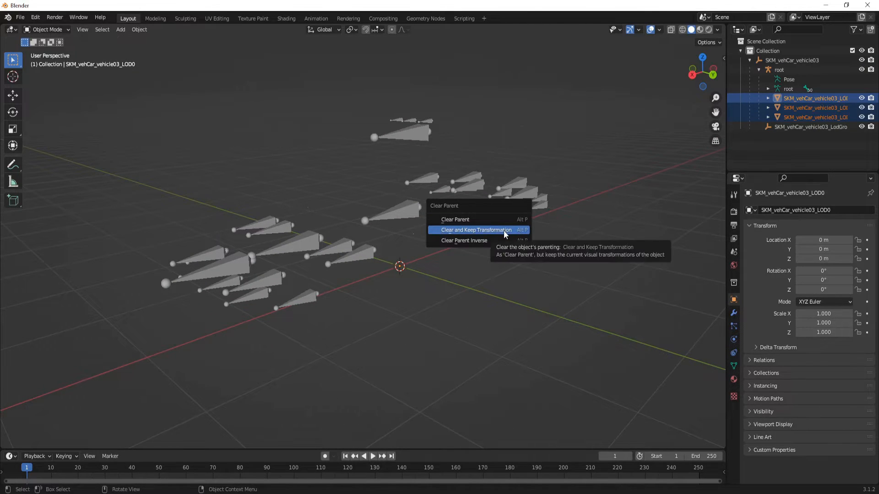
pyautogui.click(504, 235)
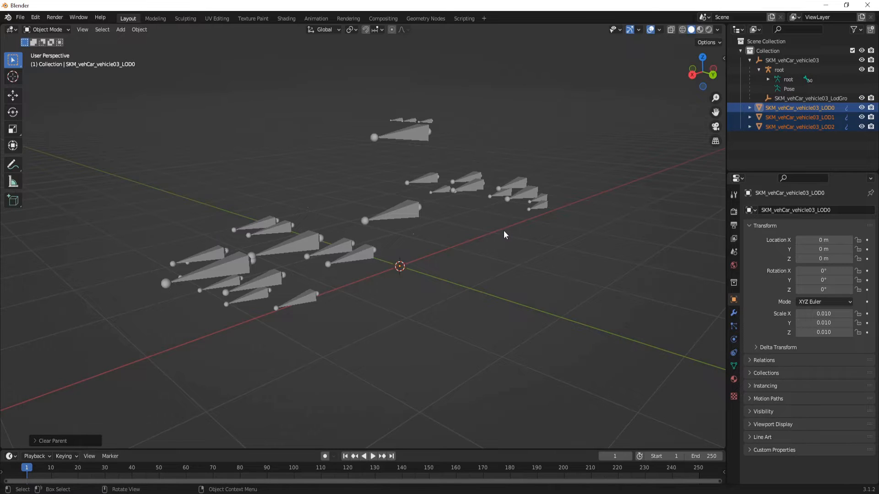
pyautogui.press('Delete')
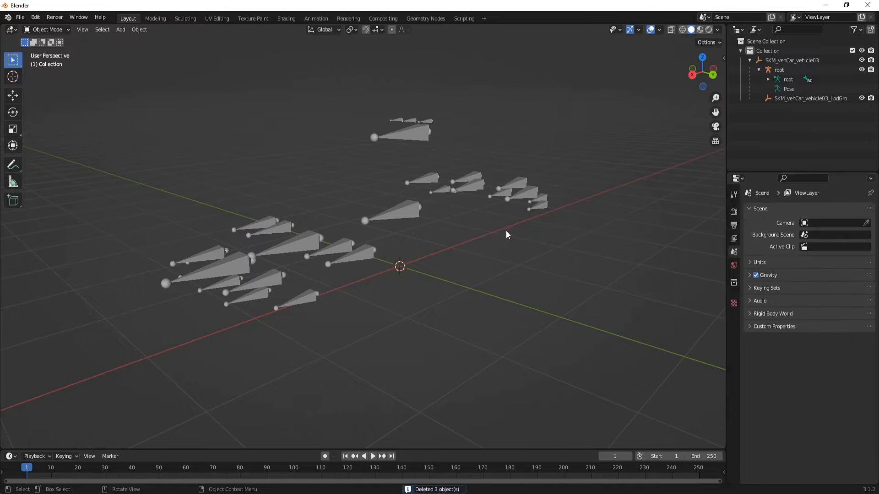
# Unparent the SKM_vehCar_vehicle03_LodGroup empty with Clear and Keep Transformation, and delete it.
pyautogui.click(827, 97)
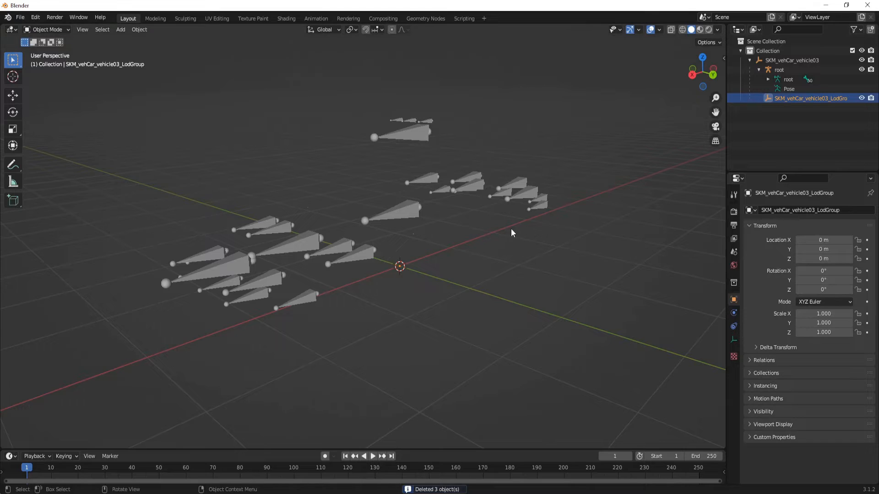
pyautogui.hotkey('alt', 'p')
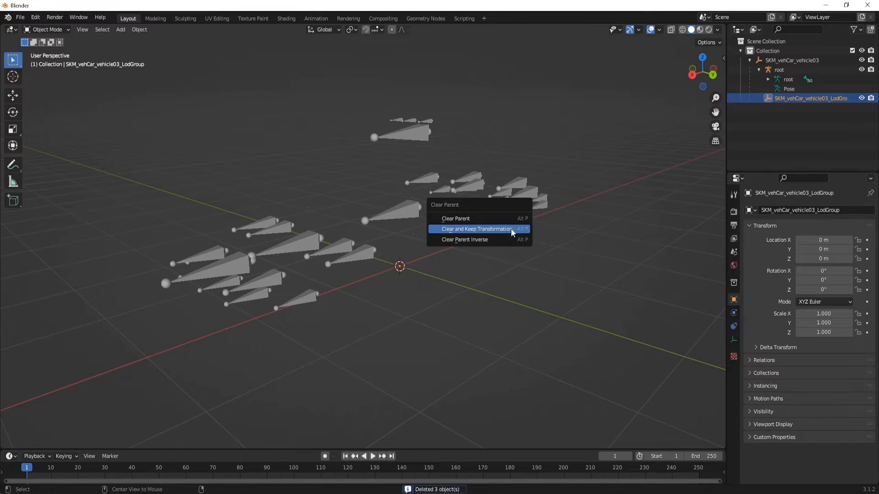
pyautogui.click(511, 230)
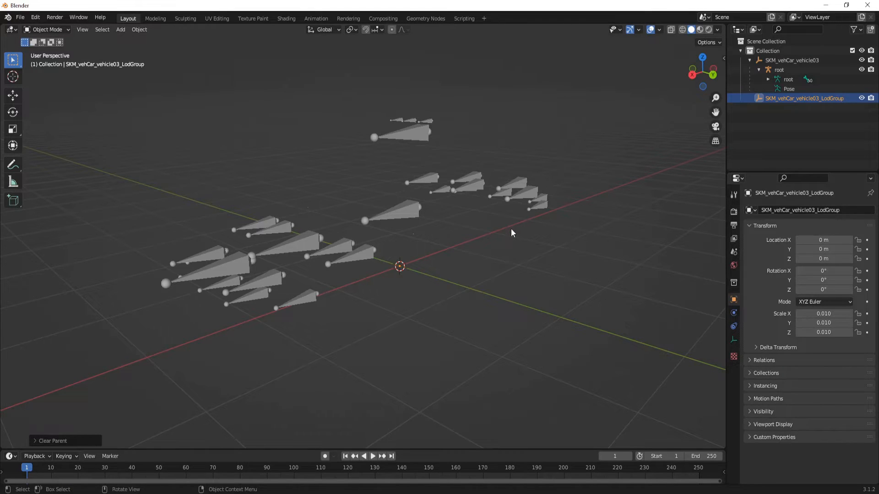
pyautogui.press('Delete')
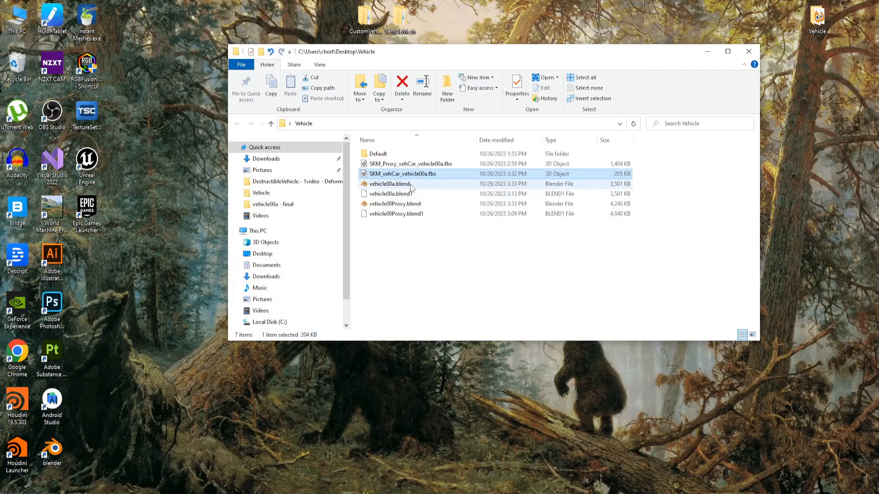
# Open vehicle00a.blend from the Vehicle folder, show only the Deform collection and copy its SKM_Proxy_vehCar_vehicle00a body mesh.
pyautogui.doubleClick(389, 184)
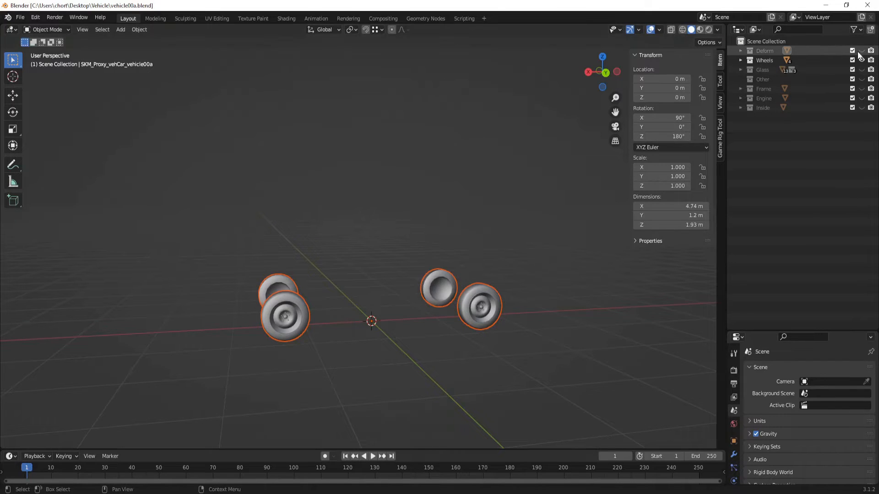
pyautogui.keyDown('ctrl'); pyautogui.click(861, 51); pyautogui.keyUp('ctrl')
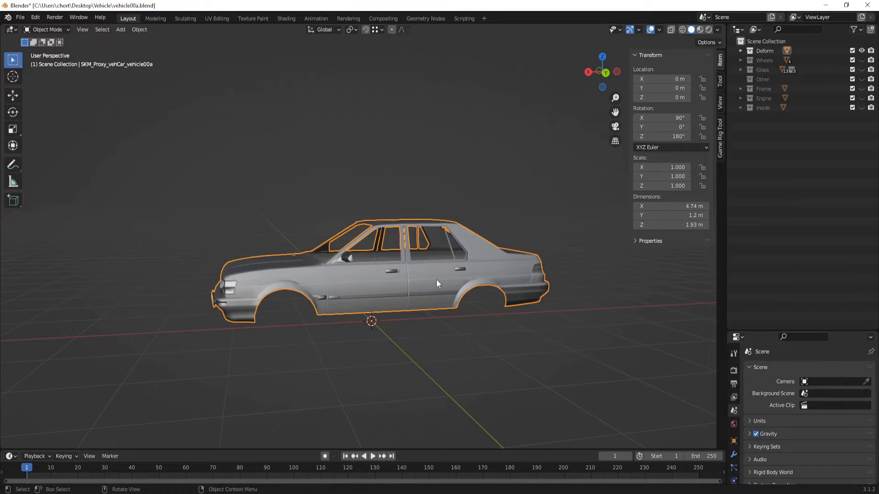
pyautogui.hotkey('ctrl', 's')
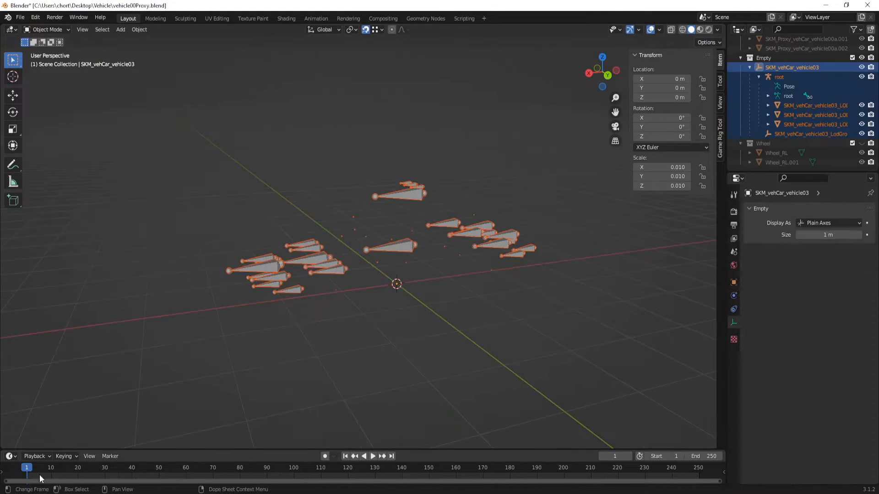
# Close vehicle00Proxy.blend with its changes saved, and paste the copied car body mesh into the new skeleton scene.
pyautogui.click(868, 5)
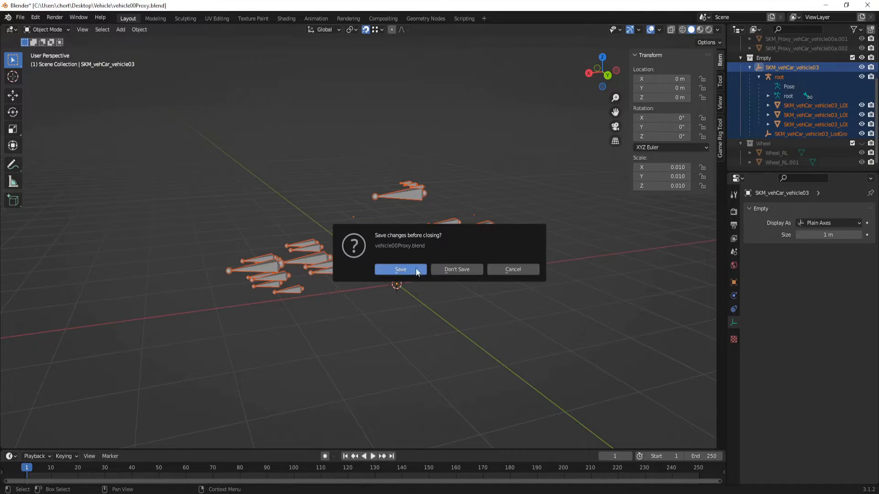
pyautogui.click(400, 269)
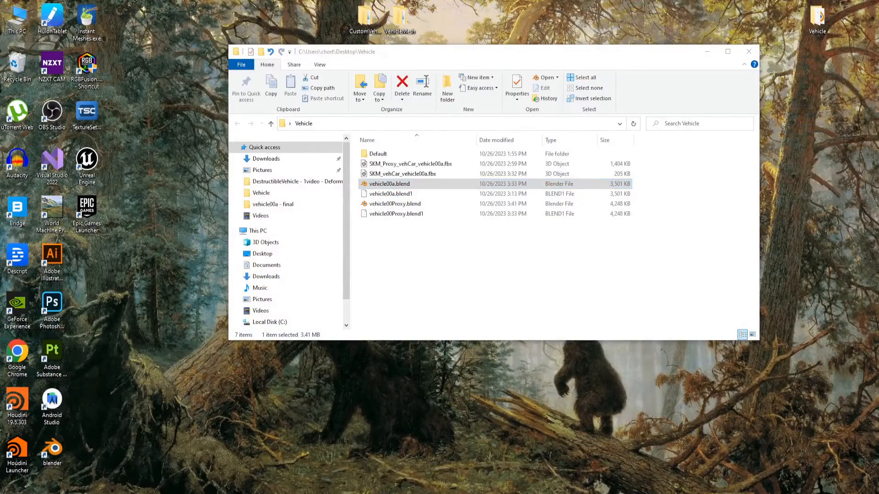
pyautogui.moveTo(123, 491)
pyautogui.click(70, 472)
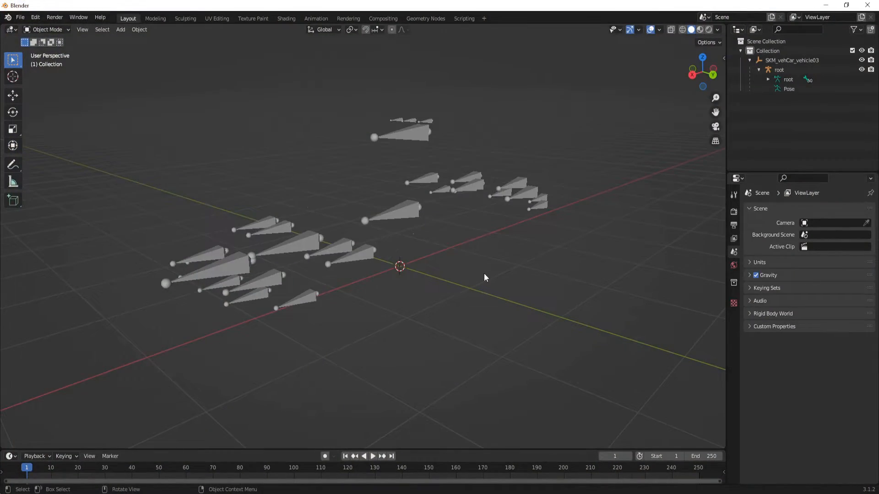
pyautogui.hotkey('ctrl', 'v')
pyautogui.moveTo(480, 272); pyautogui.dragTo(442, 271, button='middle')
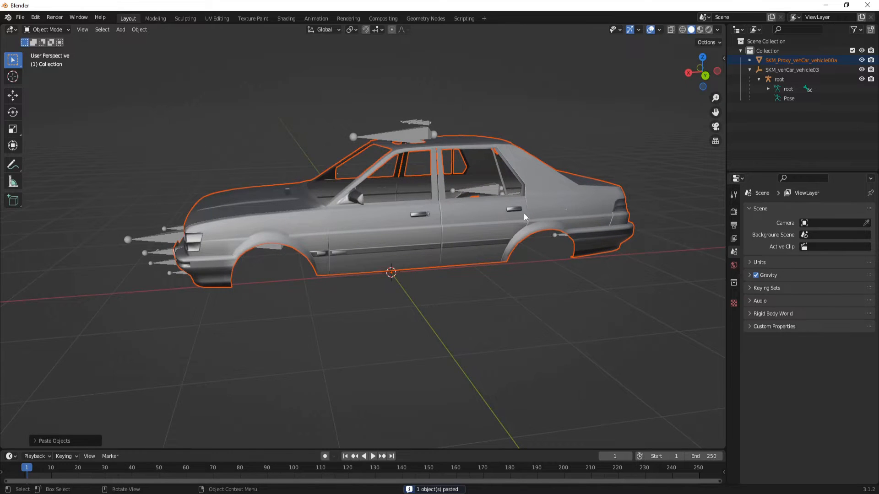
# Parent the SKM_Proxy_vehCar_vehicle00a body mesh to the root armature using Armature Deform With Automatic Weights.
pyautogui.click(537, 216)
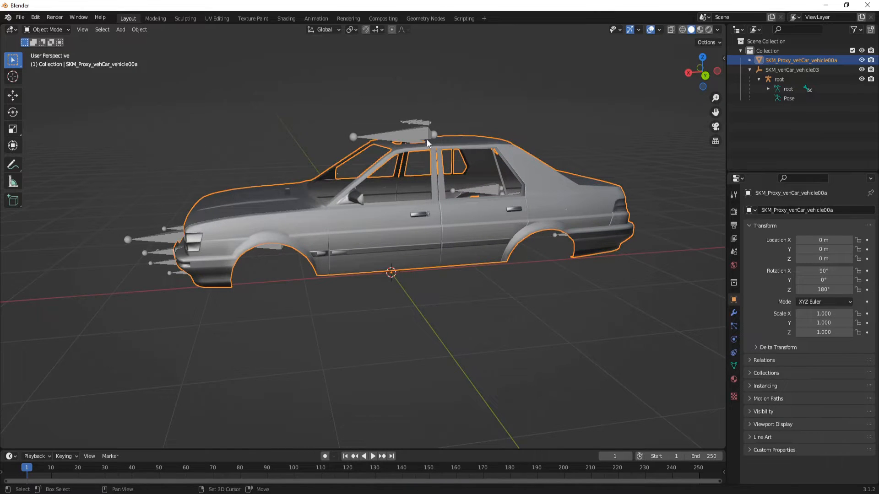
pyautogui.keyDown('shift'); pyautogui.click(422, 125); pyautogui.keyUp('shift')
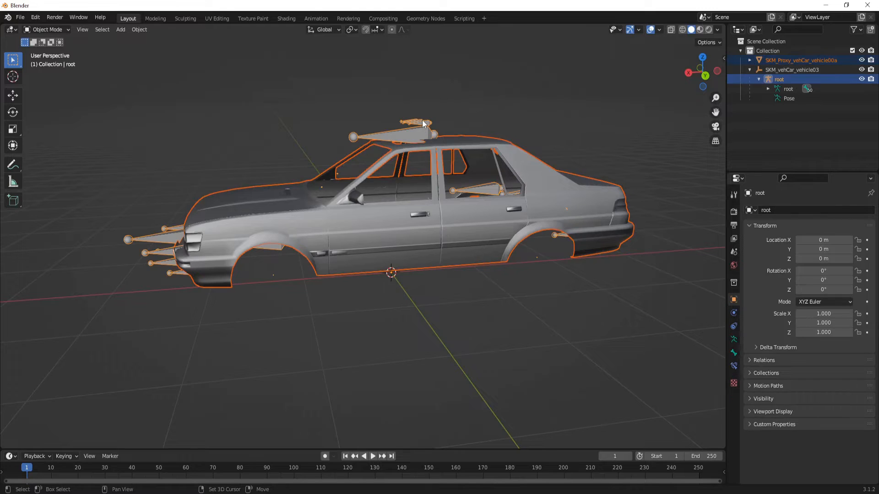
pyautogui.hotkey('ctrl', 'p')
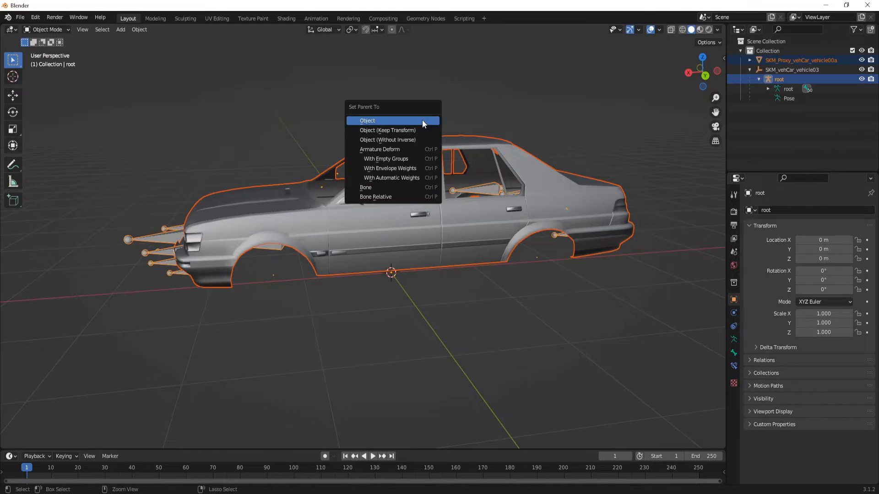
pyautogui.click(412, 178)
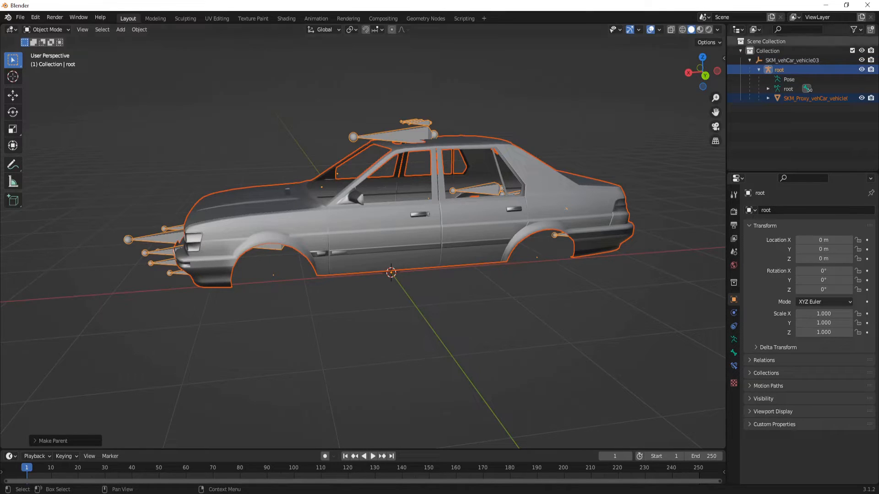
# Review the transforms of the empty, root armature and body mesh, and save the scene as vehicle00Collision in the Vehicle folder.
pyautogui.click(827, 60)
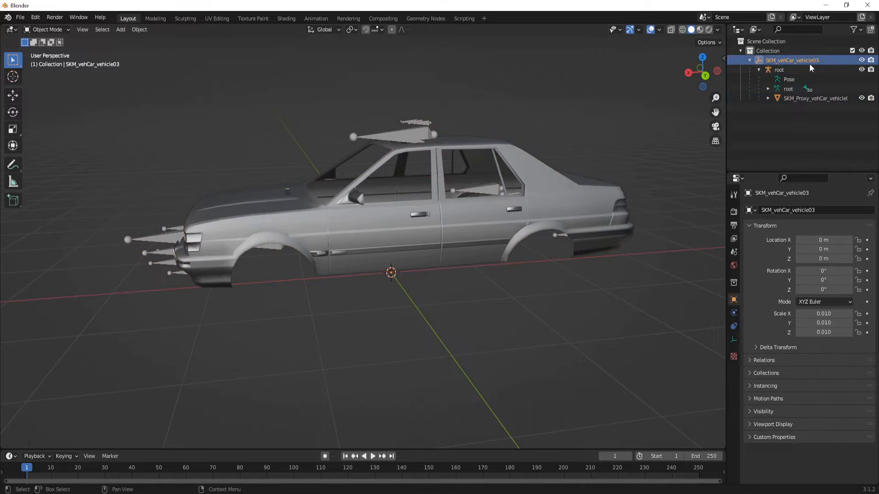
pyautogui.click(722, 59)
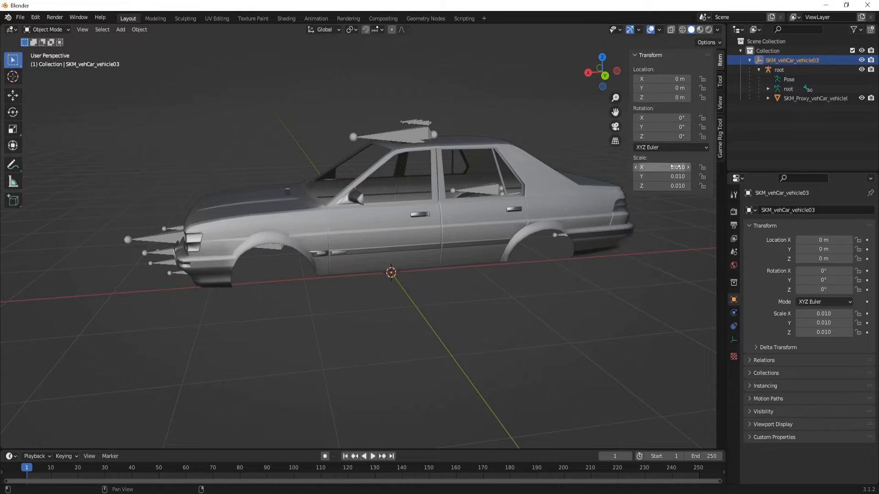
pyautogui.click(793, 71)
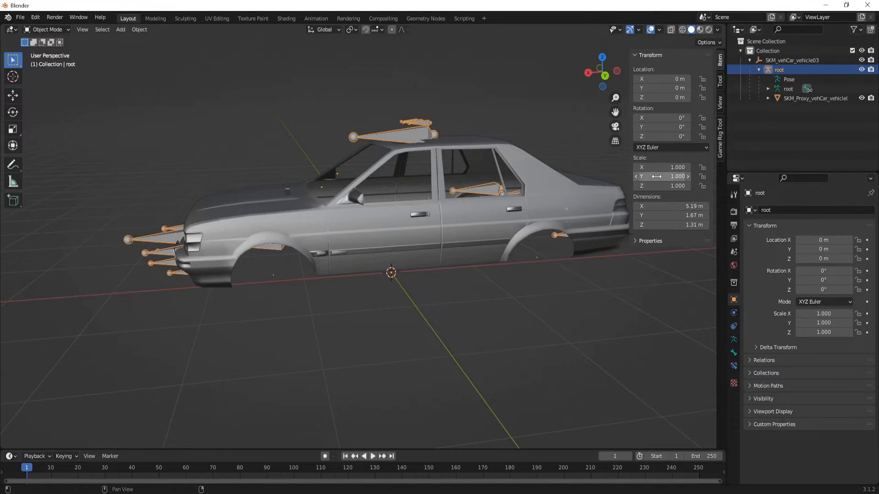
pyautogui.click(812, 97)
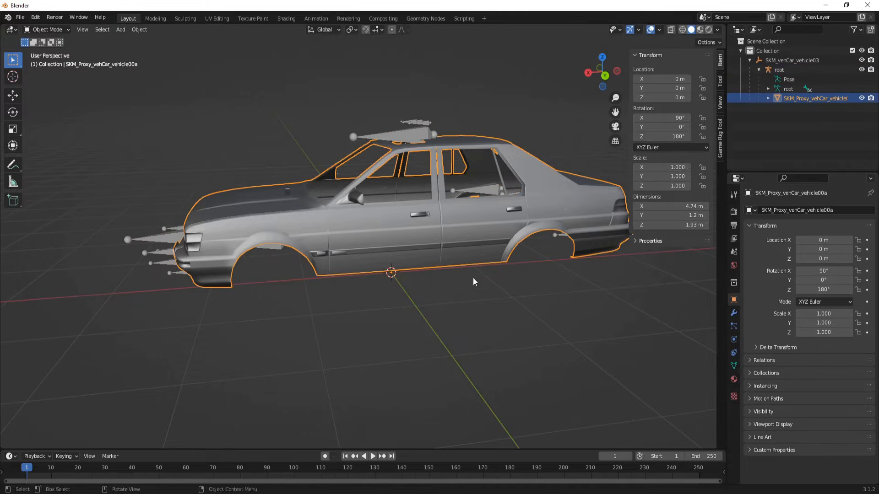
pyautogui.moveTo(516, 364); pyautogui.dragTo(462, 339, button='middle')
pyautogui.hotkey('ctrl', 's')
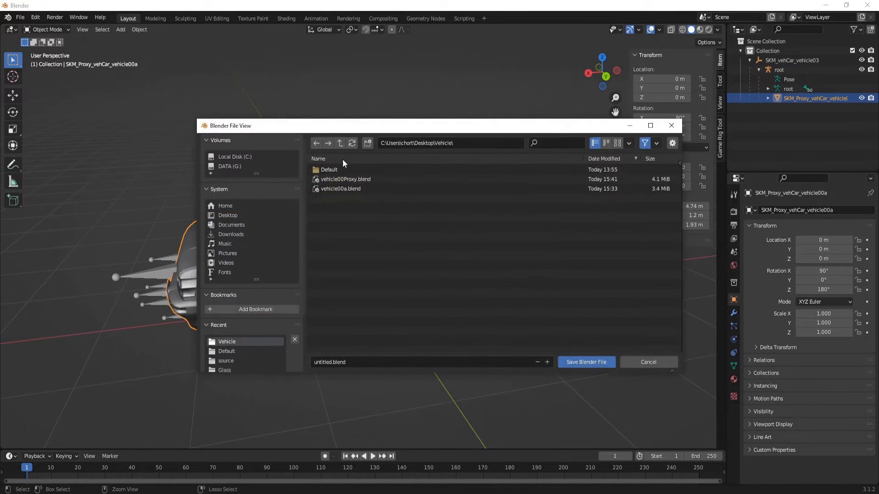
pyautogui.click(361, 359)
pyautogui.press('BackSpace')
pyautogui.write('vehicle00Collision')
pyautogui.press('Return')
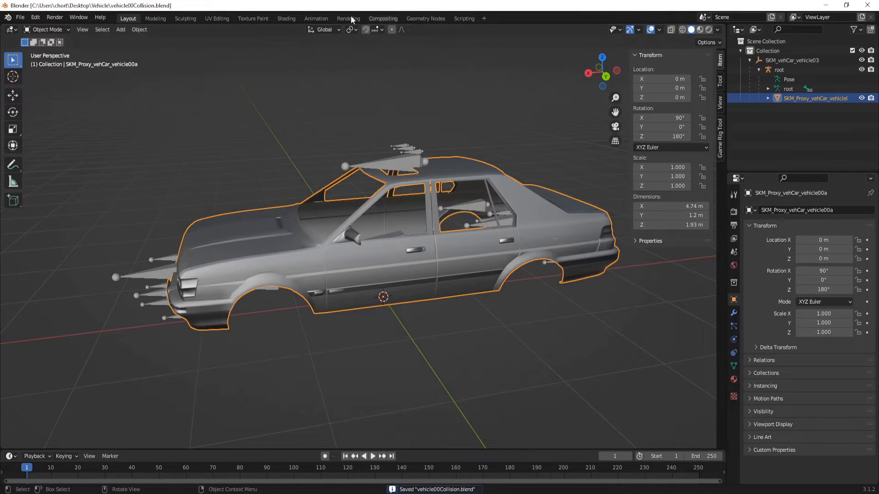
# Start an FBX export of the whole SKM_vehCar_vehicle03 hierarchy, limited to selected objects and the Armature and Mesh object types.
pyautogui.keyDown('shift'); pyautogui.click(828, 69); pyautogui.keyUp('shift')
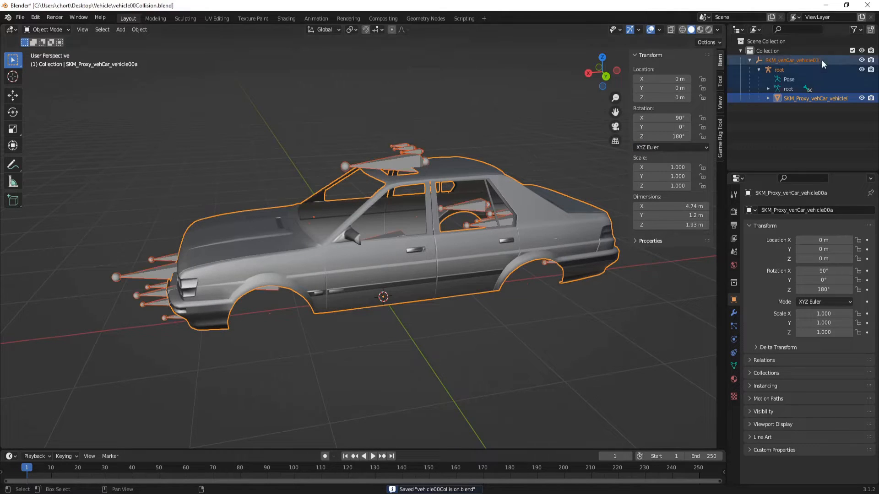
pyautogui.click(20, 17)
pyautogui.moveTo(62, 156)
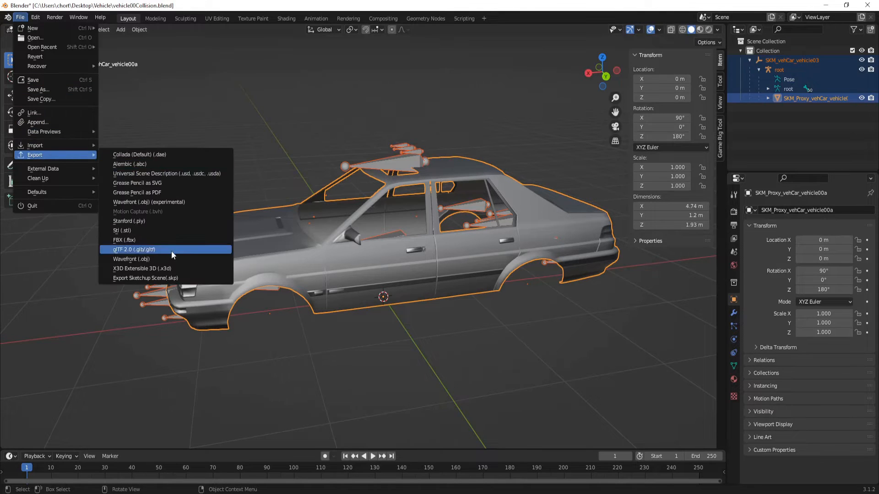
pyautogui.click(172, 239)
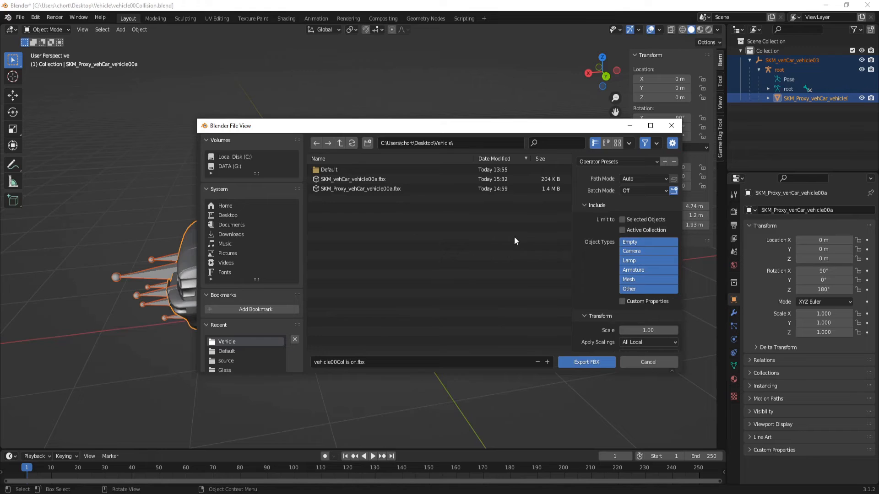
pyautogui.click(646, 221)
pyautogui.click(645, 269)
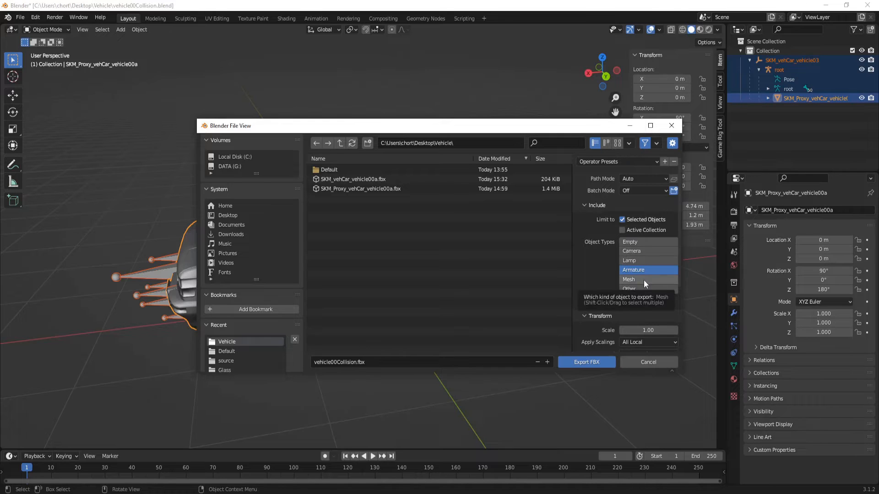
pyautogui.keyDown('shift'); pyautogui.click(643, 280); pyautogui.keyUp('shift')
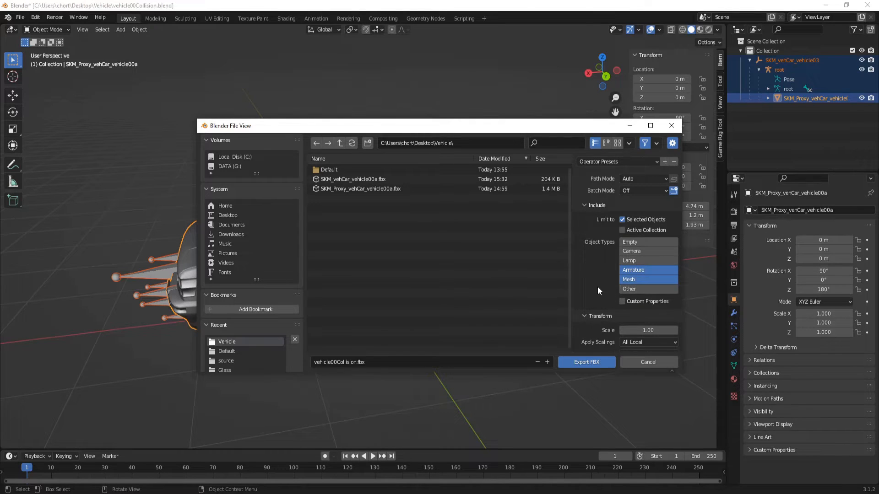
# Set the geometry smoothing of the FBX export to Face.
pyautogui.scroll(-5, 597, 287)
pyautogui.click(600, 322)
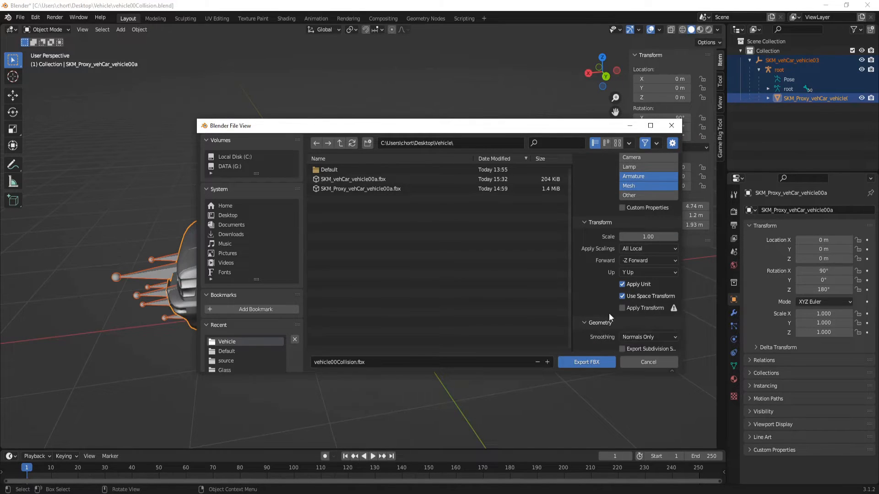
pyautogui.scroll(-3, 609, 312)
pyautogui.click(627, 273)
pyautogui.click(631, 295)
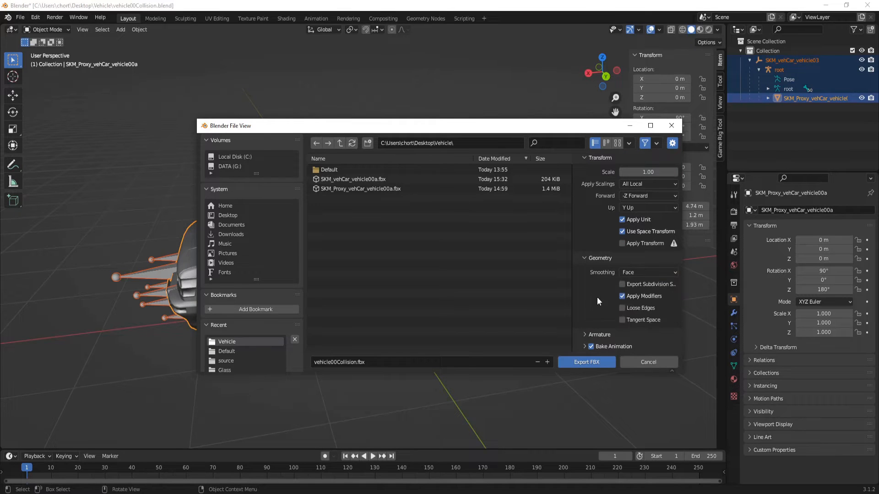
# Set the export's primary bone axis to X Axis and secondary bone axis to -Y Axis, and disable Add Leaf Bones.
pyautogui.click(600, 335)
pyautogui.scroll(-3, 613, 315)
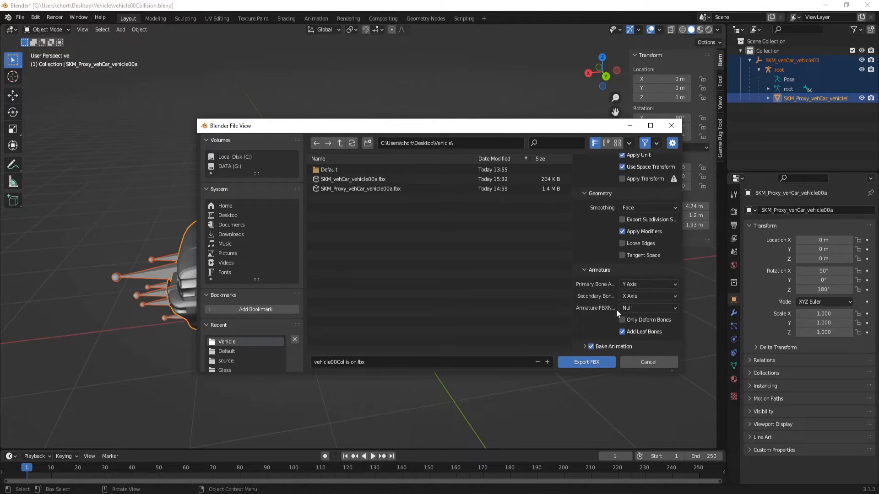
pyautogui.click(632, 284)
pyautogui.click(631, 296)
pyautogui.click(622, 243)
pyautogui.click(627, 332)
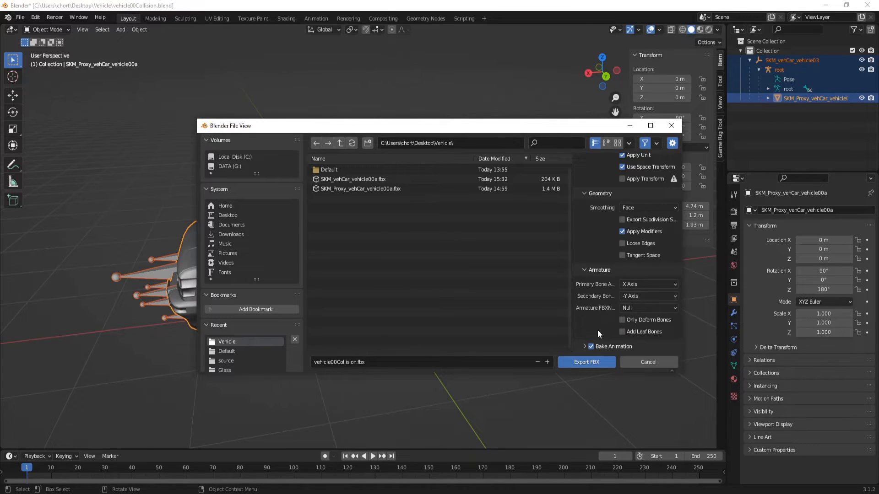